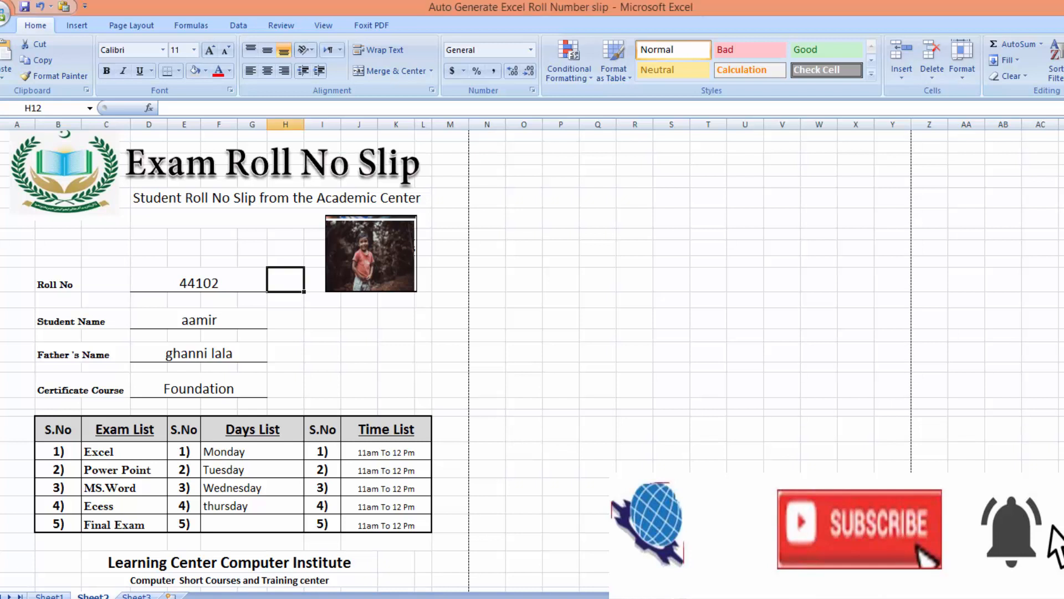
- Change the roll number on the exam slip to that of the third student in the list
{"action": "scroll", "coordinate": [532, 354], "scroll_direction": "up", "scroll_amount": 1}
{"action": "scroll", "coordinate": [532, 355], "scroll_direction": "up", "scroll_amount": 1}
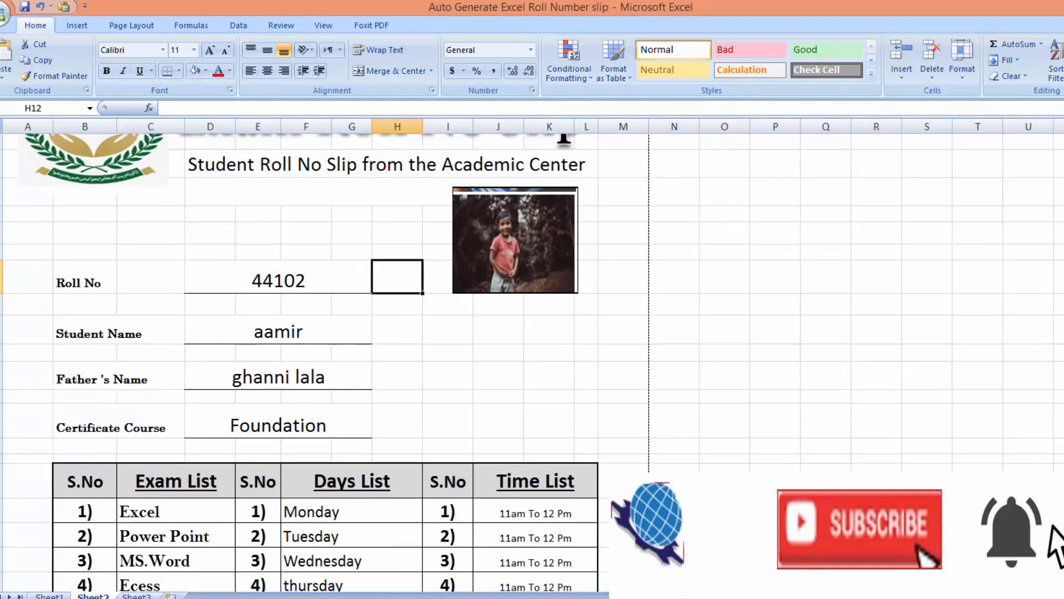
{"action": "left_click", "coordinate": [308, 277]}
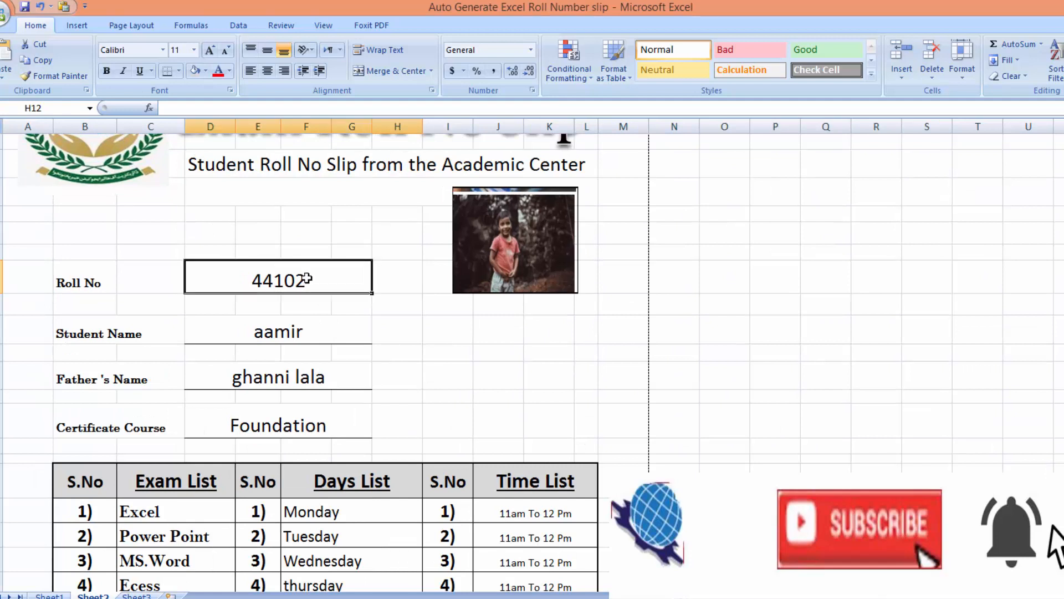
{"action": "double_click", "coordinate": [308, 278]}
{"action": "key", "text": "BackSpace"}
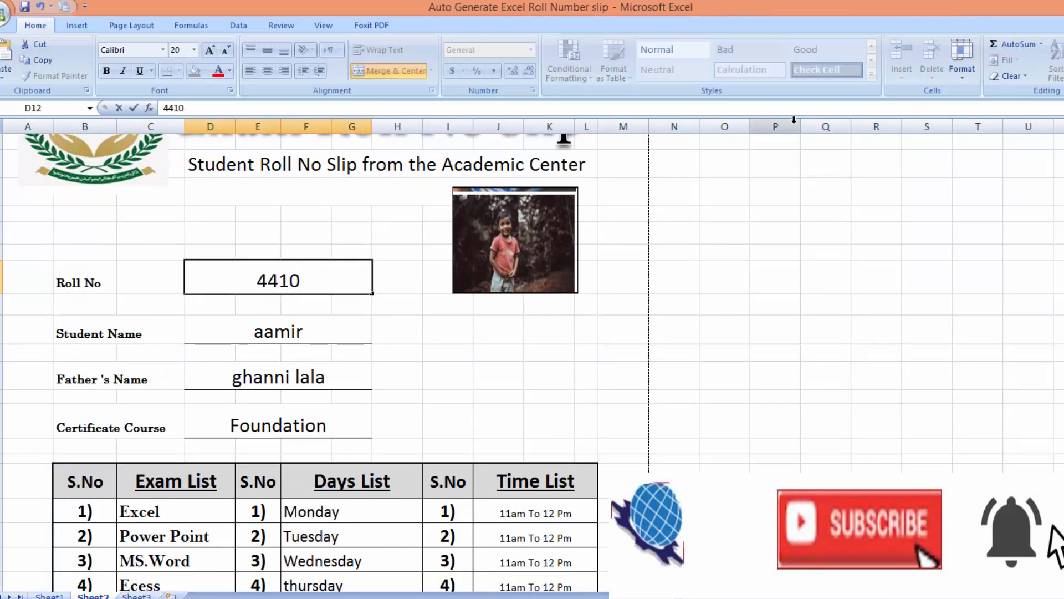
{"action": "scroll", "coordinate": [548, 321], "scroll_direction": "up", "scroll_amount": 3}
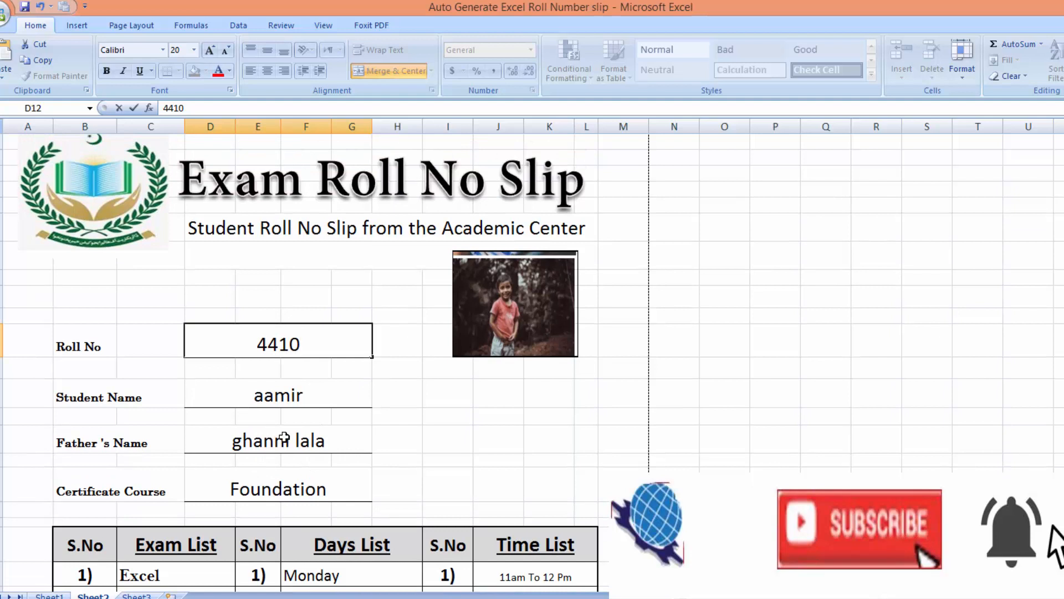
{"action": "type", "text": "3"}
{"action": "key", "text": "Tab"}
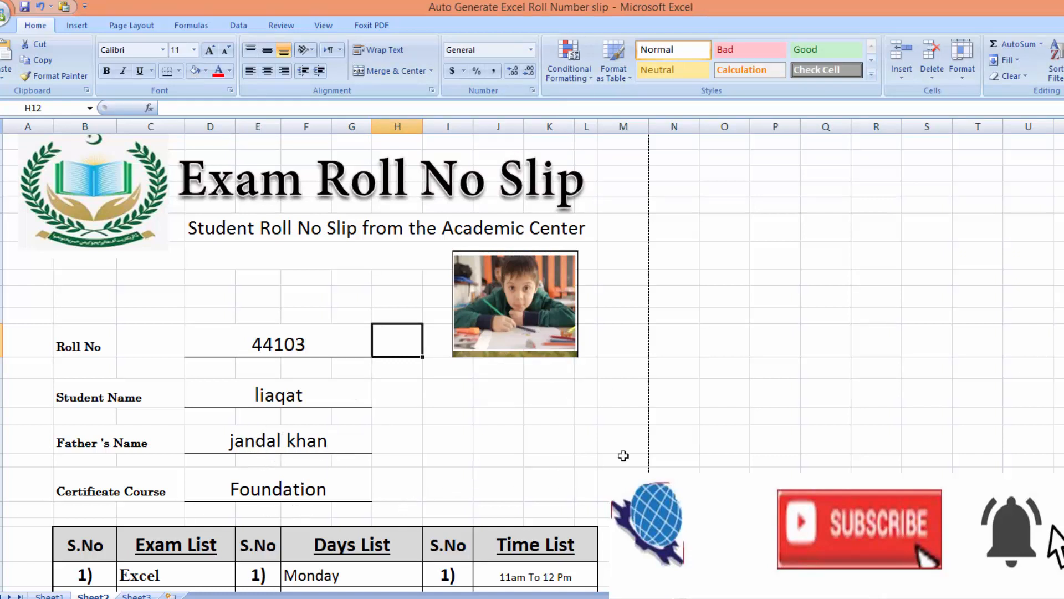
- Fill in the missing father's name for the first student in the Sheet1 list
{"action": "left_click", "coordinate": [51, 595]}
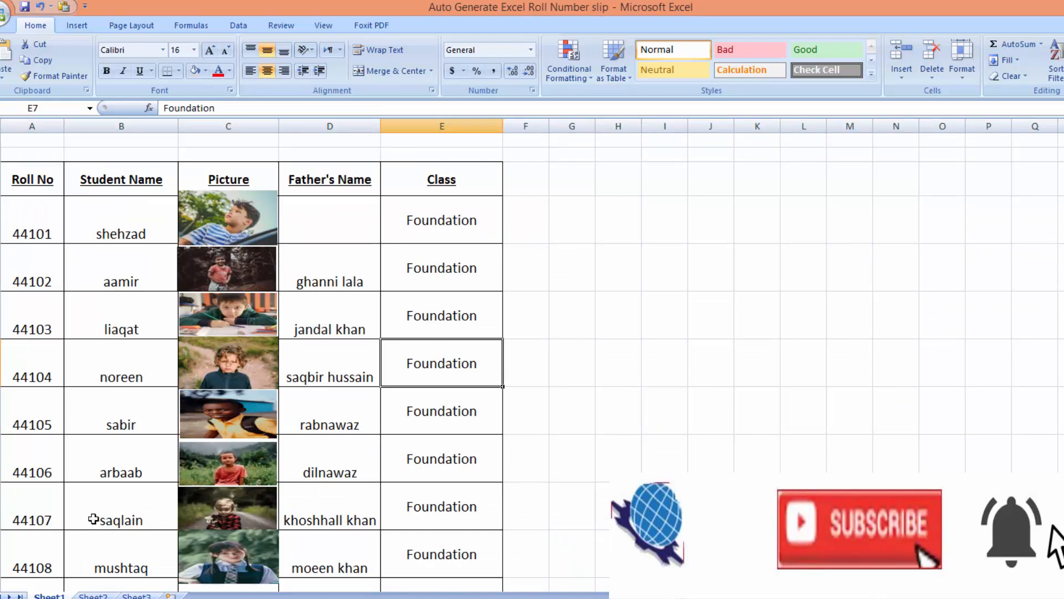
{"action": "left_click", "coordinate": [93, 595]}
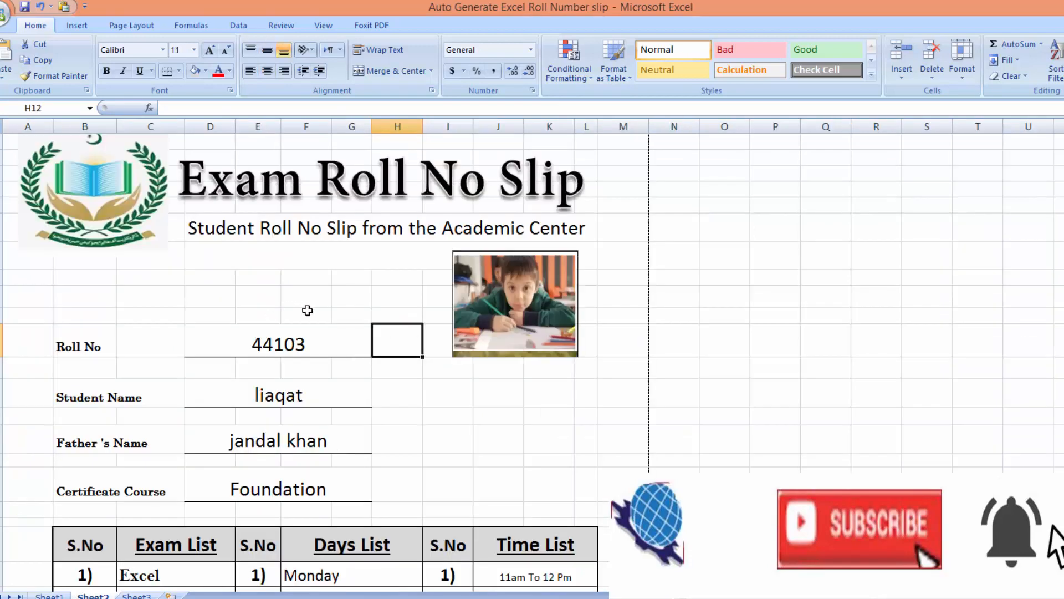
{"action": "left_click", "coordinate": [806, 424]}
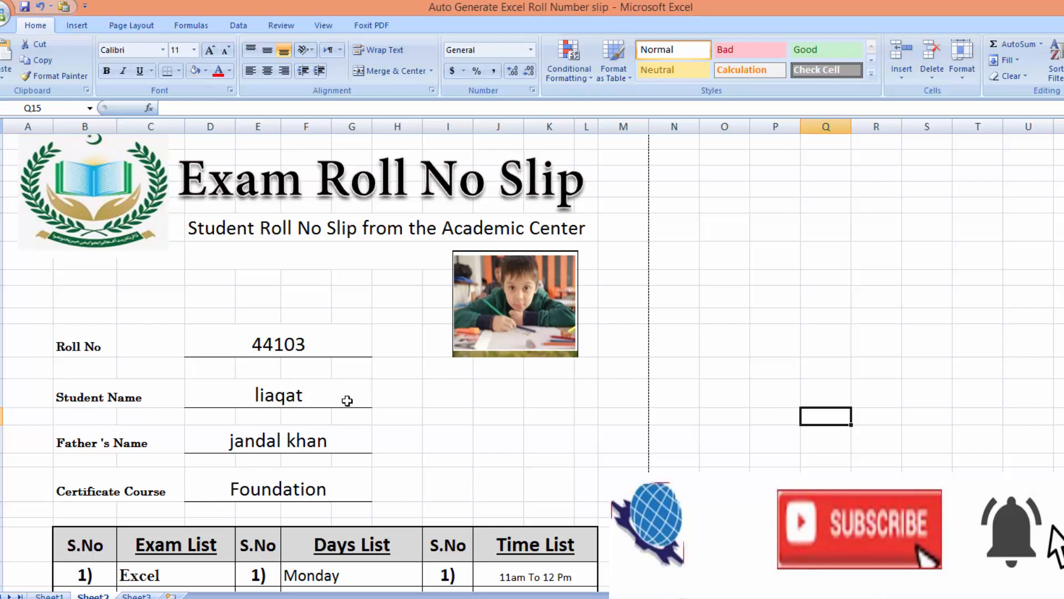
{"action": "left_click", "coordinate": [48, 595]}
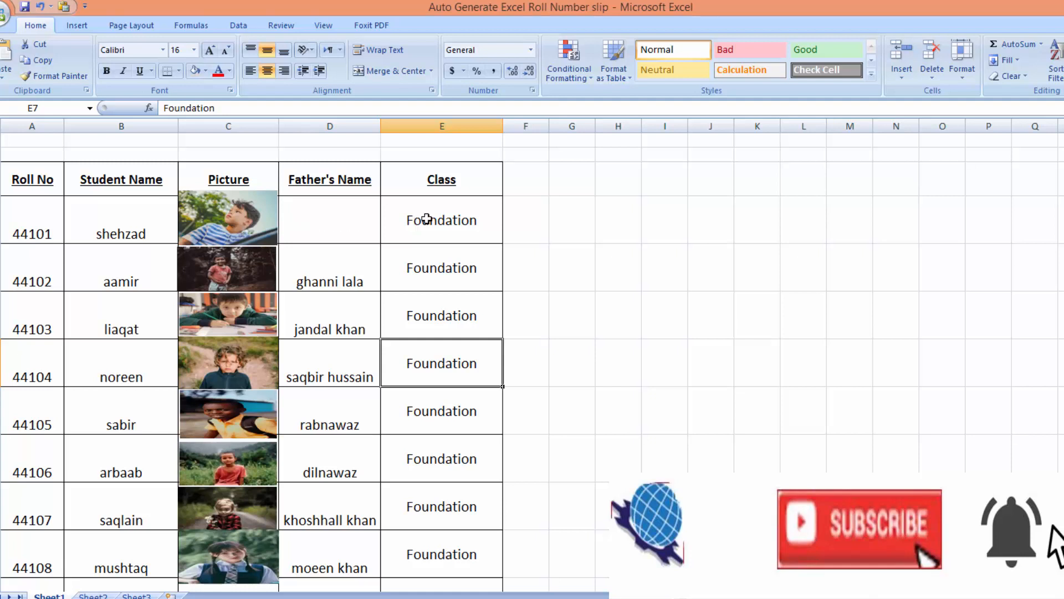
{"action": "left_click", "coordinate": [333, 227]}
{"action": "type", "text": "qaizar"}
{"action": "left_click", "coordinate": [742, 294]}
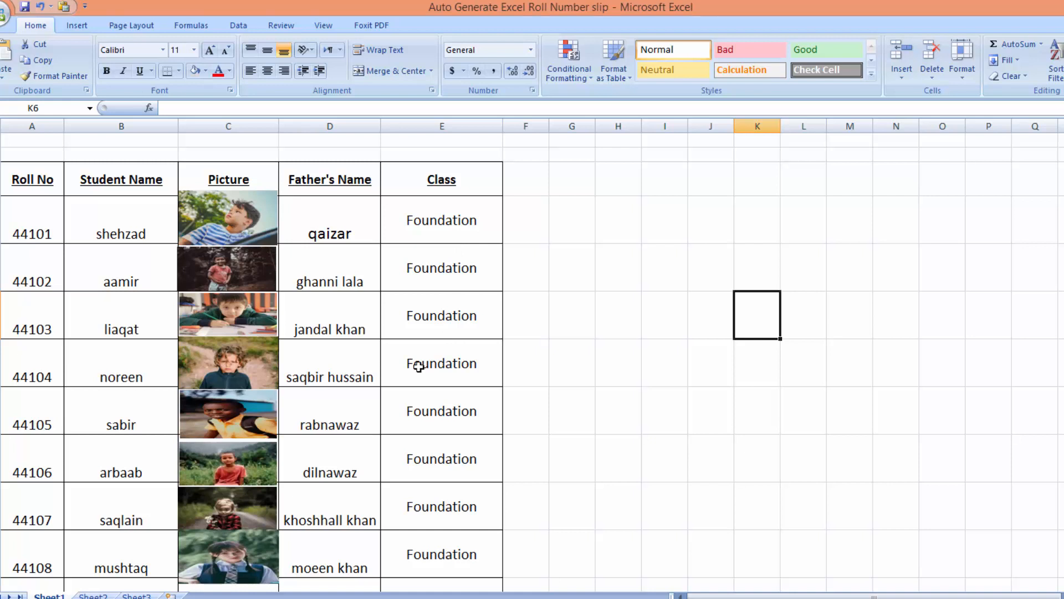
- Return to the exam slip on Sheet2 and change its roll number to the fourth student's
{"action": "left_click", "coordinate": [93, 595]}
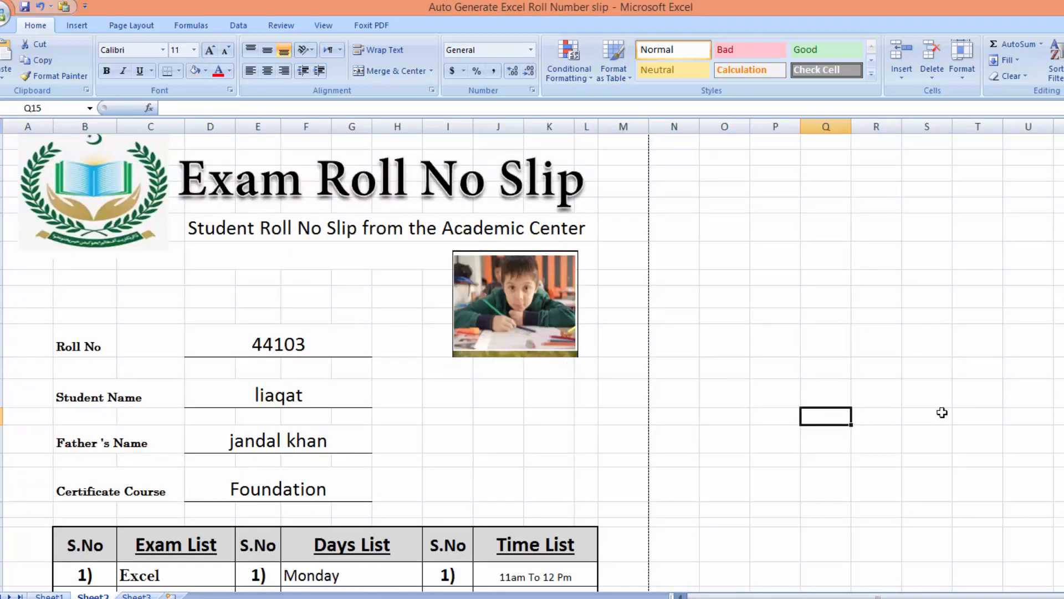
{"action": "scroll", "coordinate": [532, 360], "scroll_direction": "down", "scroll_amount": 3}
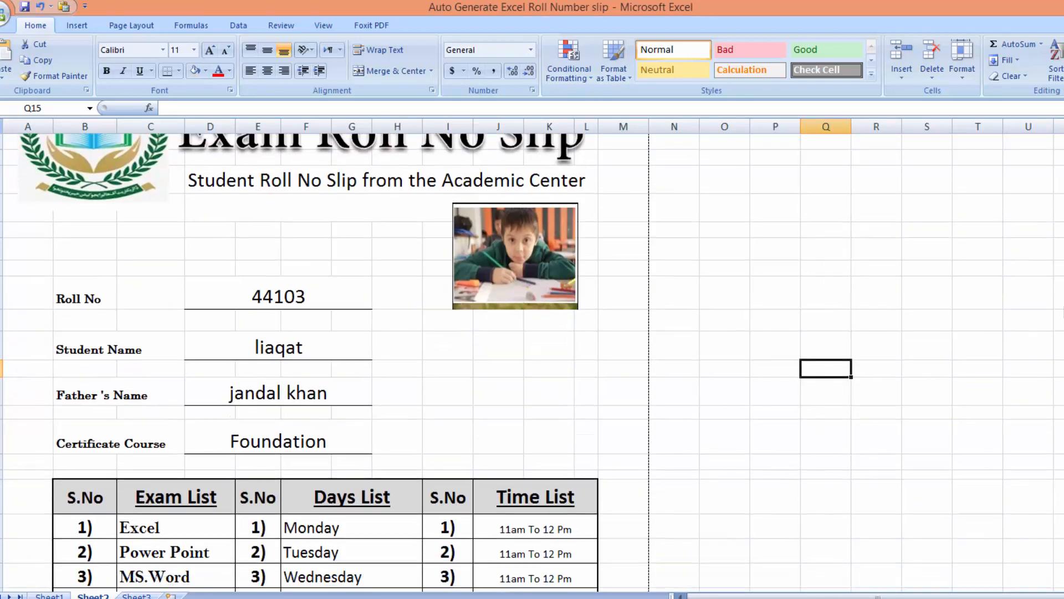
{"action": "scroll", "coordinate": [532, 360], "scroll_direction": "up", "scroll_amount": 3}
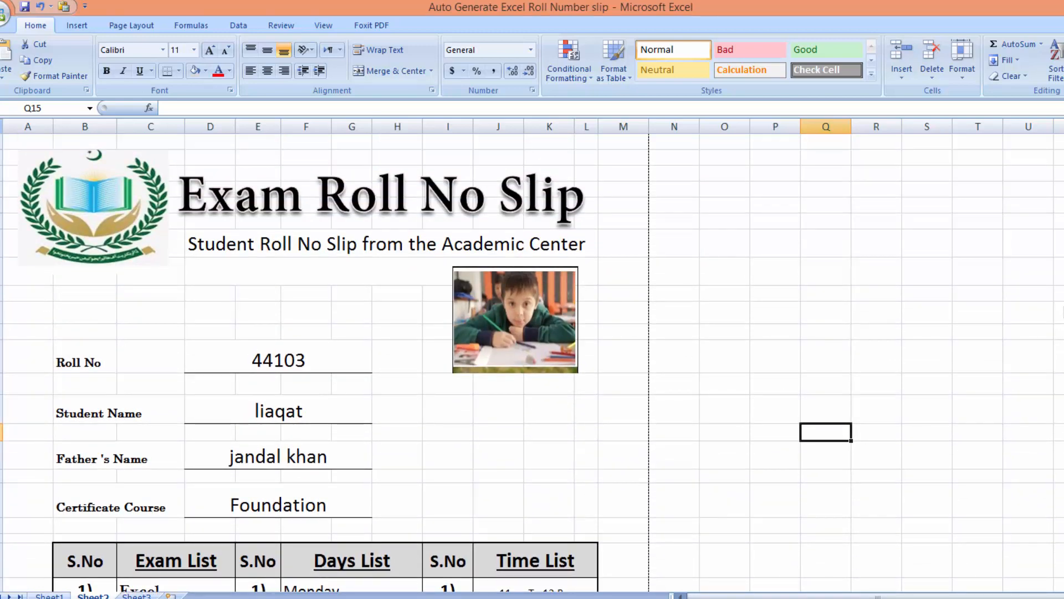
{"action": "scroll", "coordinate": [532, 360], "scroll_direction": "down", "scroll_amount": 1}
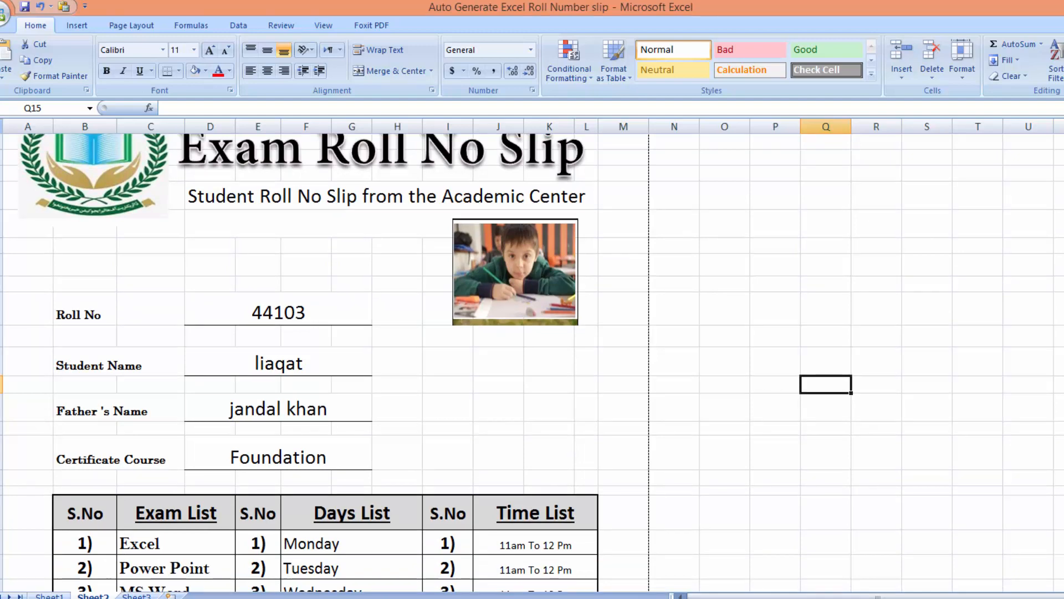
{"action": "scroll", "coordinate": [532, 360], "scroll_direction": "down", "scroll_amount": 2}
{"action": "scroll", "coordinate": [532, 360], "scroll_direction": "up", "scroll_amount": 3}
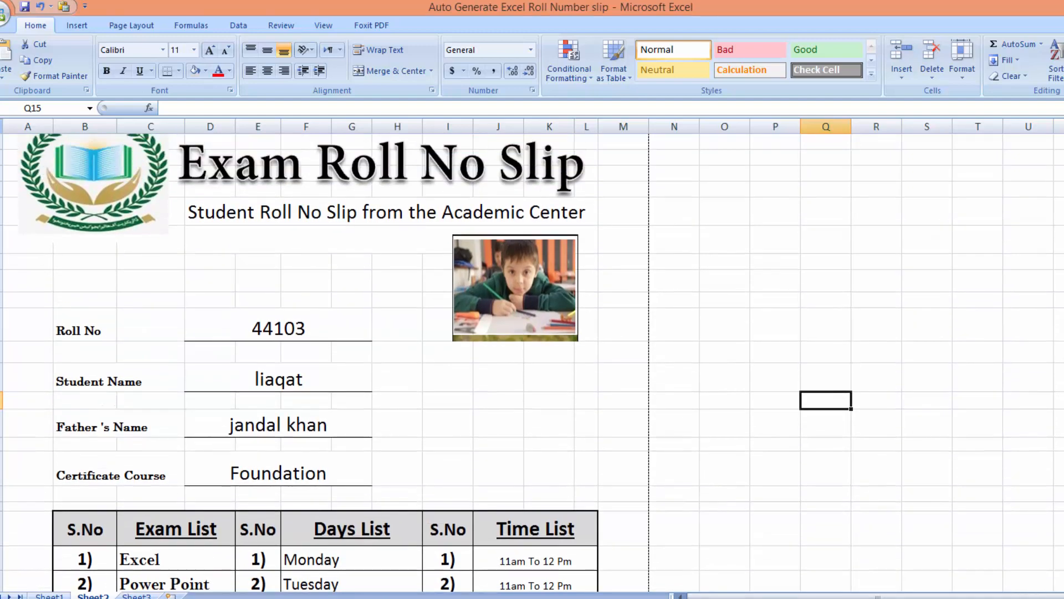
{"action": "left_click", "coordinate": [341, 329]}
{"action": "double_click", "coordinate": [313, 326]}
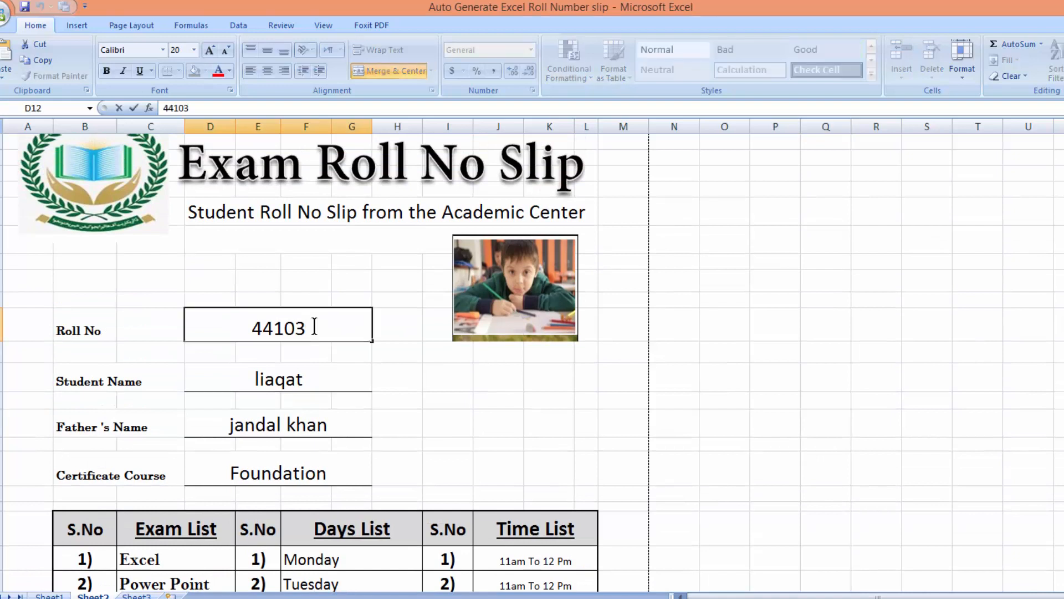
{"action": "key", "text": "BackSpace"}
{"action": "type", "text": "4"}
{"action": "key", "text": "Tab"}
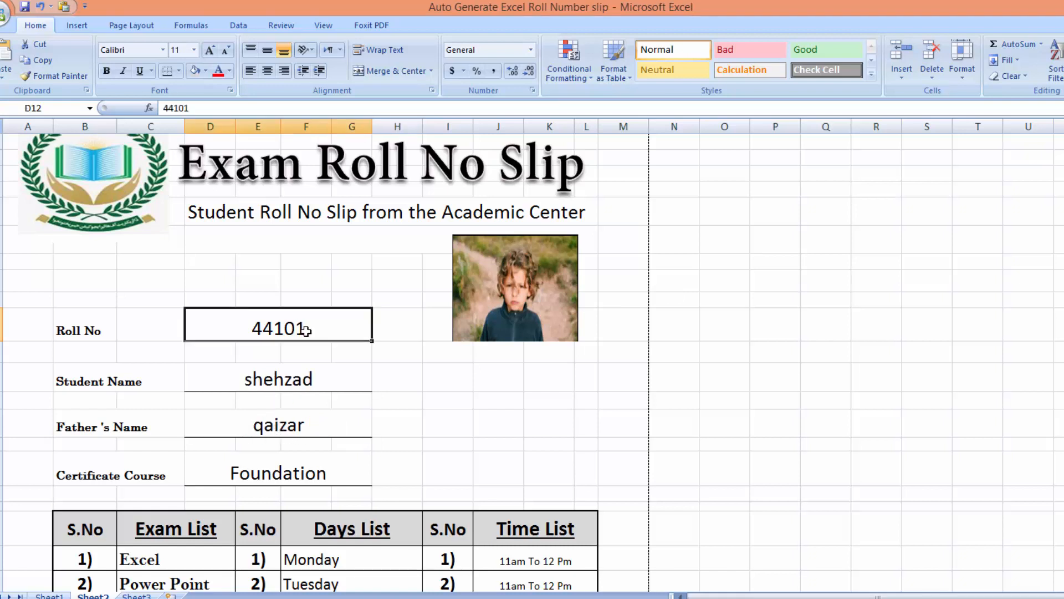
- Set the exam slip's roll number to the fifth student's and review the slip down to the exam schedule
{"action": "double_click", "coordinate": [306, 330]}
{"action": "key", "text": "BackSpace"}
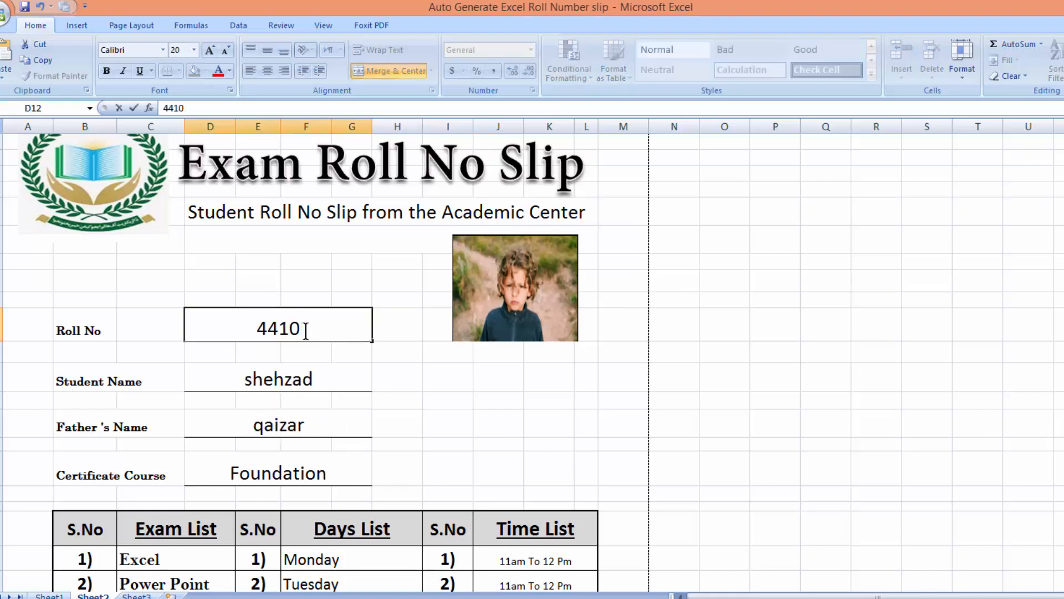
{"action": "type", "text": "5"}
{"action": "key", "text": "Tab"}
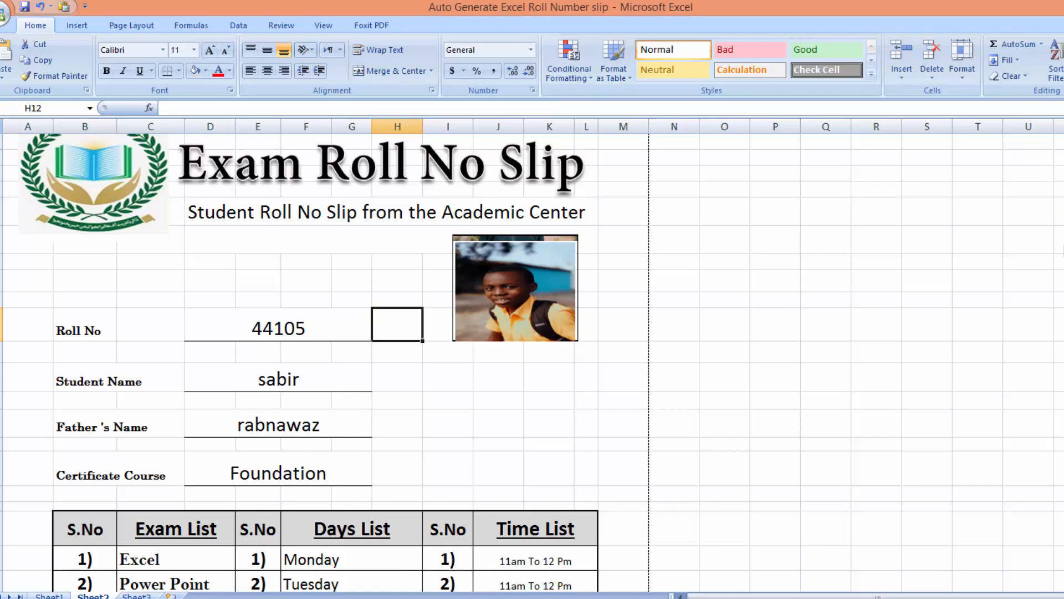
{"action": "scroll", "coordinate": [532, 361], "scroll_direction": "down", "scroll_amount": 2}
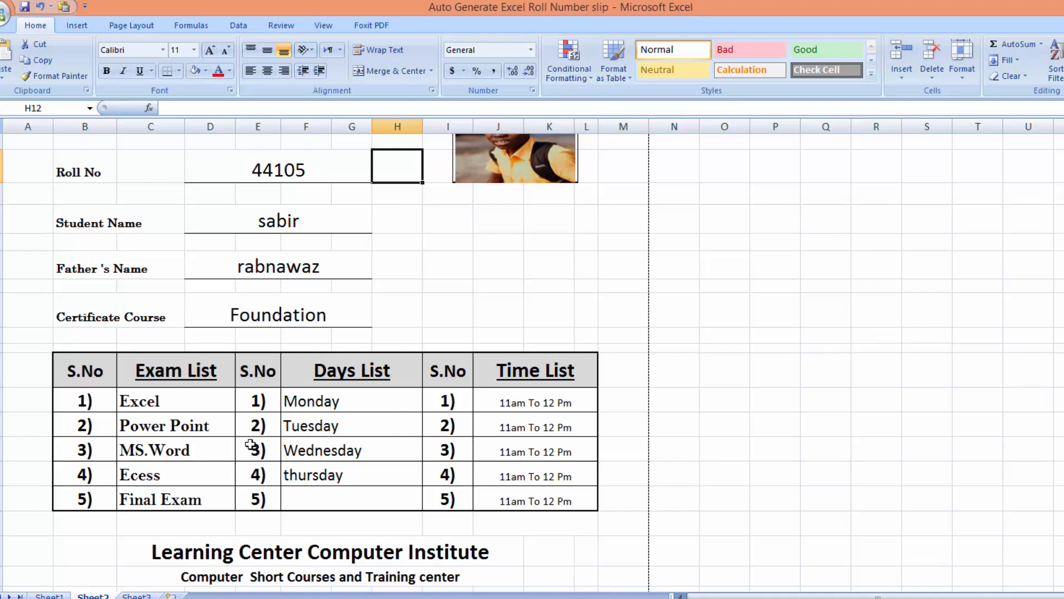
{"action": "scroll", "coordinate": [333, 360], "scroll_direction": "up", "scroll_amount": 3}
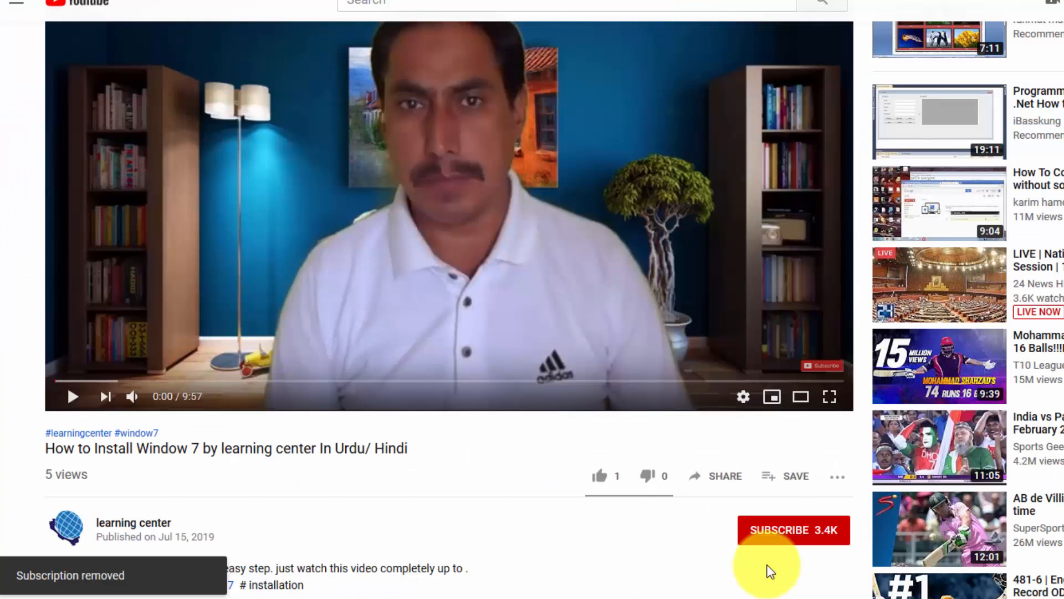
- Switch to YouTube, subscribe to the learning center channel and turn on its notifications
{"action": "left_click", "coordinate": [774, 531]}
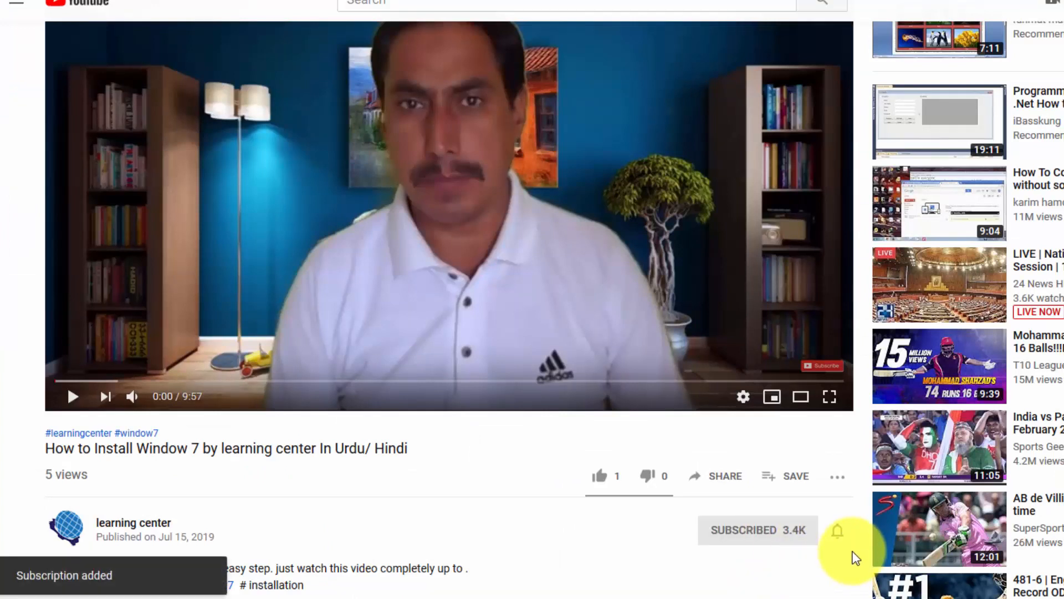
{"action": "left_click", "coordinate": [839, 538]}
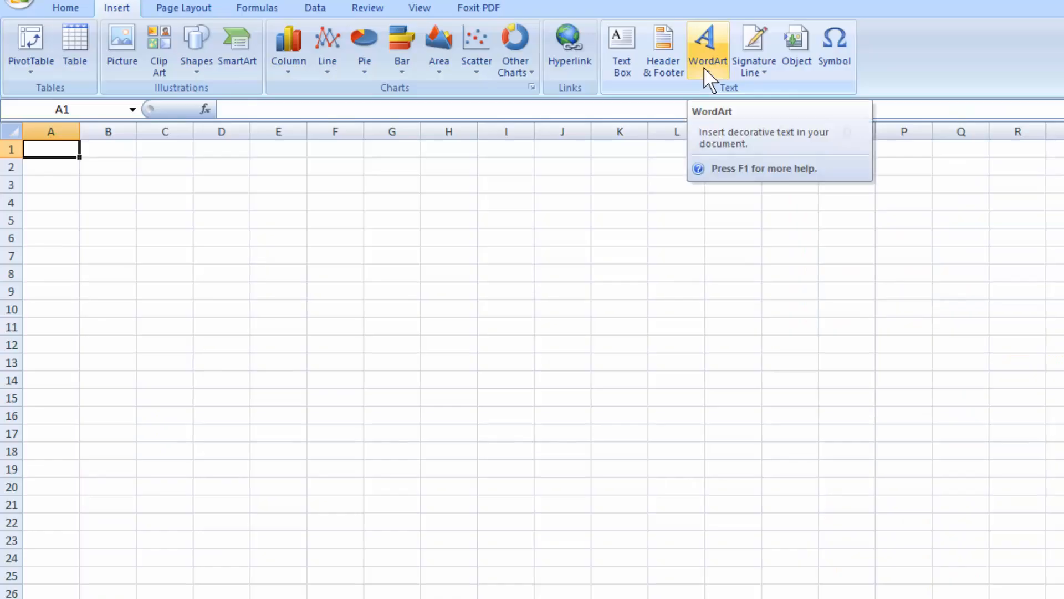
- In a blank Excel worksheet, insert WordArt using the dark red style from the bottom row of the gallery
{"action": "left_click", "coordinate": [703, 68]}
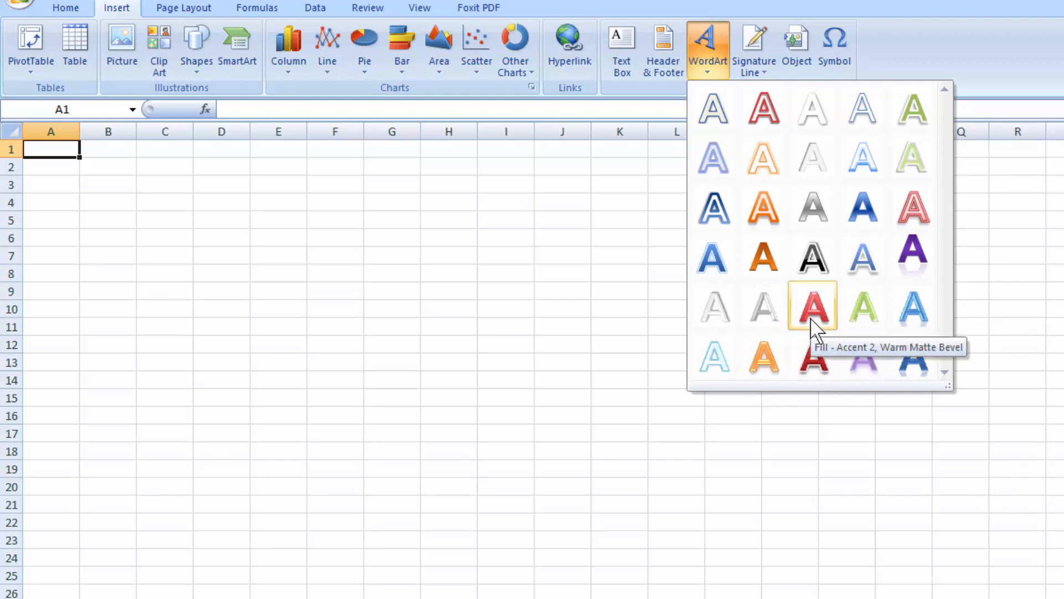
{"action": "left_click", "coordinate": [813, 357]}
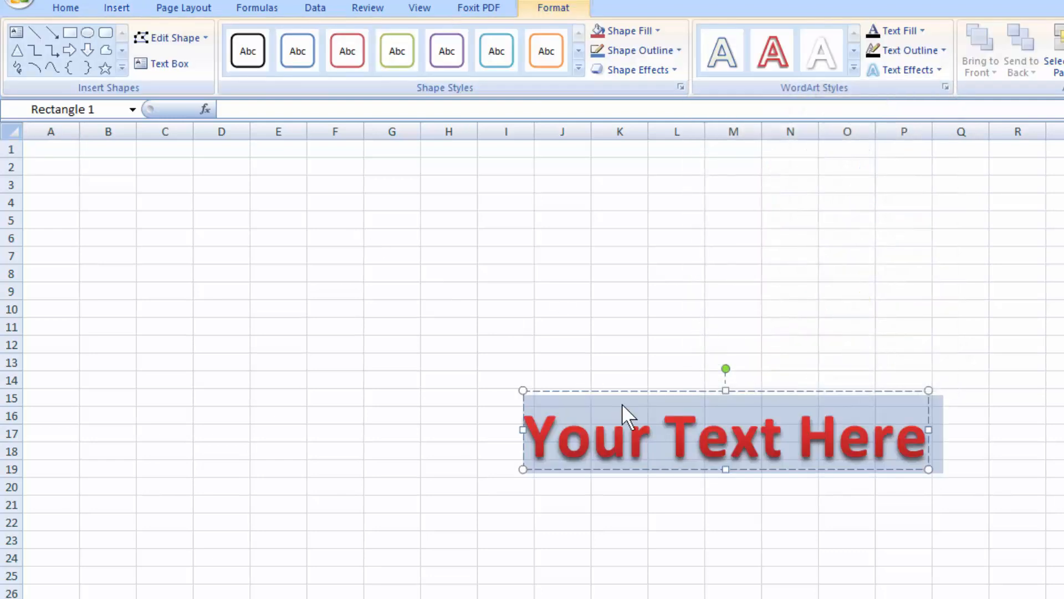
{"action": "left_click", "coordinate": [652, 413]}
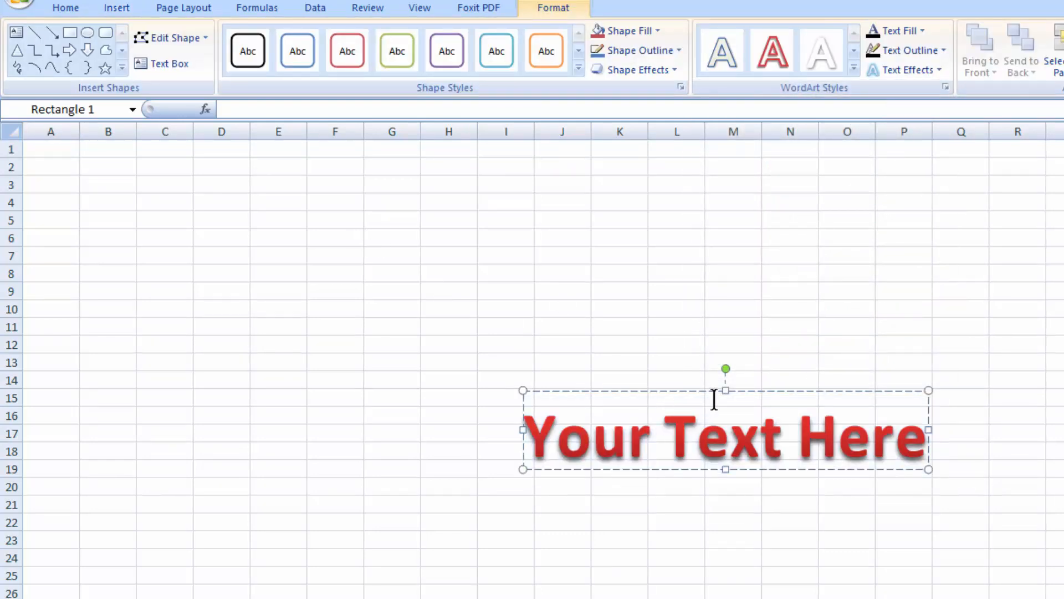
{"action": "left_click", "coordinate": [744, 500]}
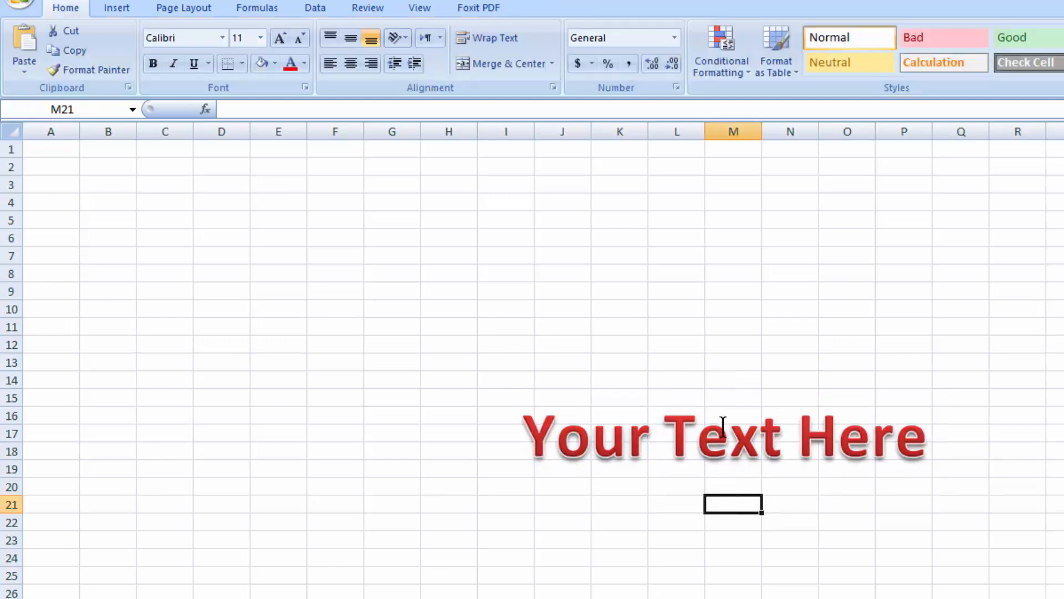
- Place the WordArt near the sheet's upper edge, resized to span about columns D to K and rows 2 to 6
{"action": "left_click", "coordinate": [727, 433]}
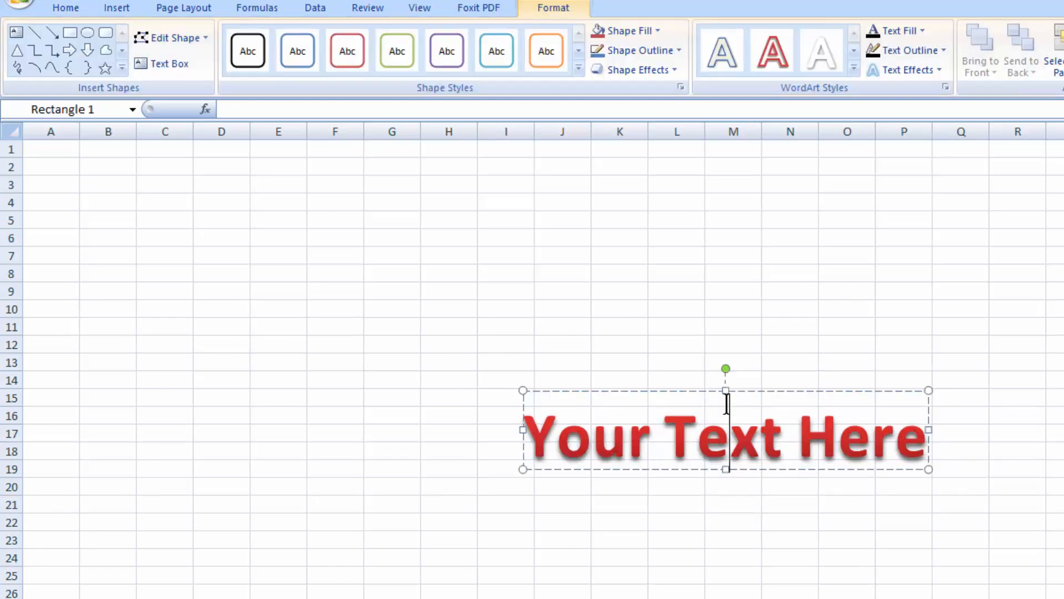
{"action": "left_click_drag", "start_coordinate": [522, 390], "coordinate": [193, 159]}
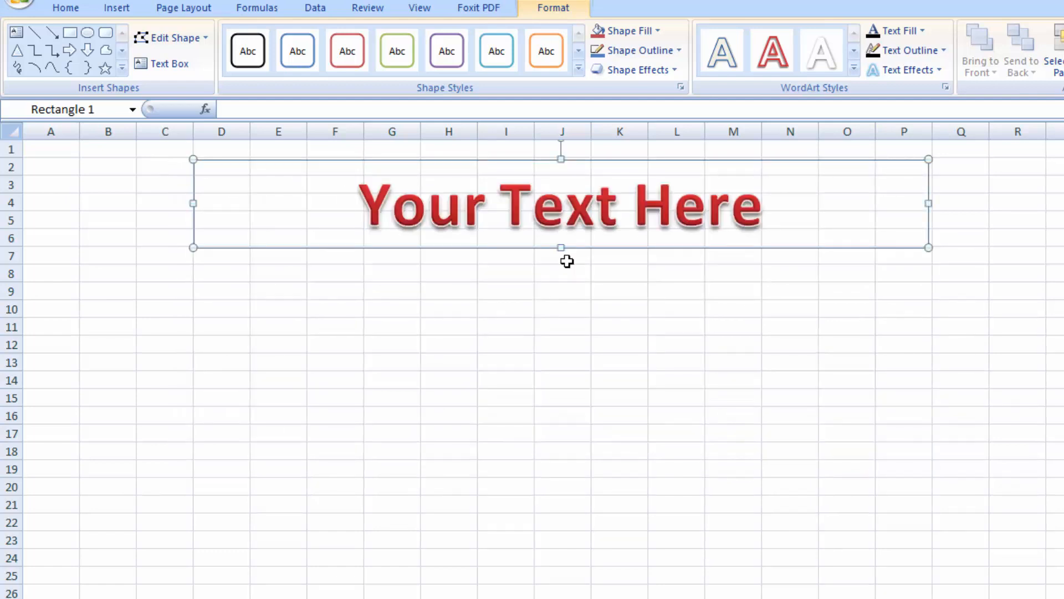
{"action": "left_click_drag", "start_coordinate": [927, 247], "coordinate": [640, 242]}
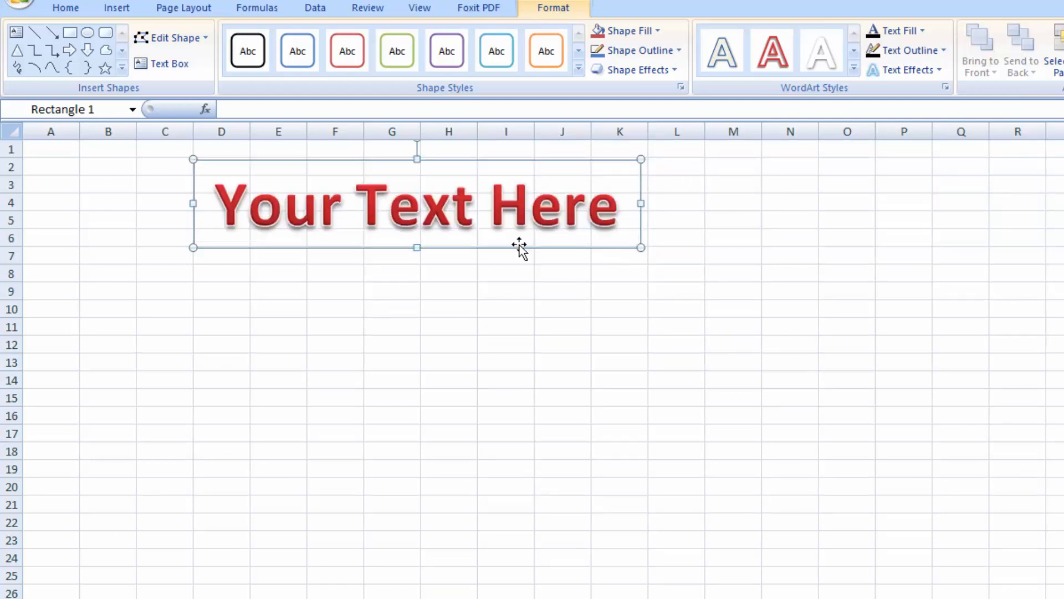
- Widen columns D through I beneath the WordArt, making column E the widest
{"action": "left_click_drag", "start_coordinate": [534, 129], "coordinate": [555, 128]}
{"action": "left_click_drag", "start_coordinate": [477, 131], "coordinate": [498, 131]}
{"action": "left_click_drag", "start_coordinate": [421, 131], "coordinate": [431, 131]}
{"action": "left_click_drag", "start_coordinate": [364, 130], "coordinate": [378, 131]}
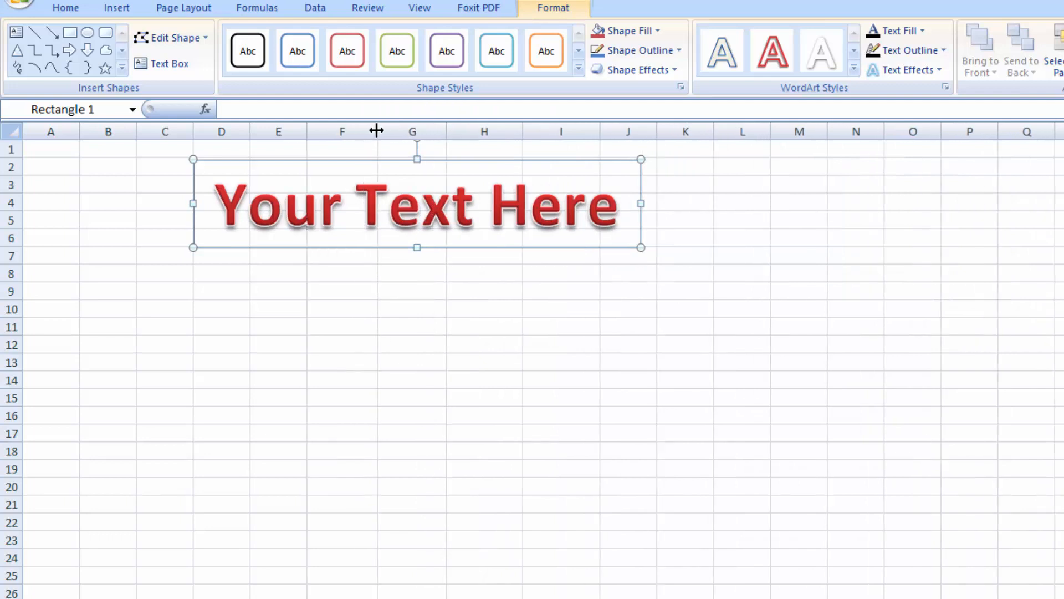
{"action": "left_click_drag", "start_coordinate": [305, 130], "coordinate": [342, 130]}
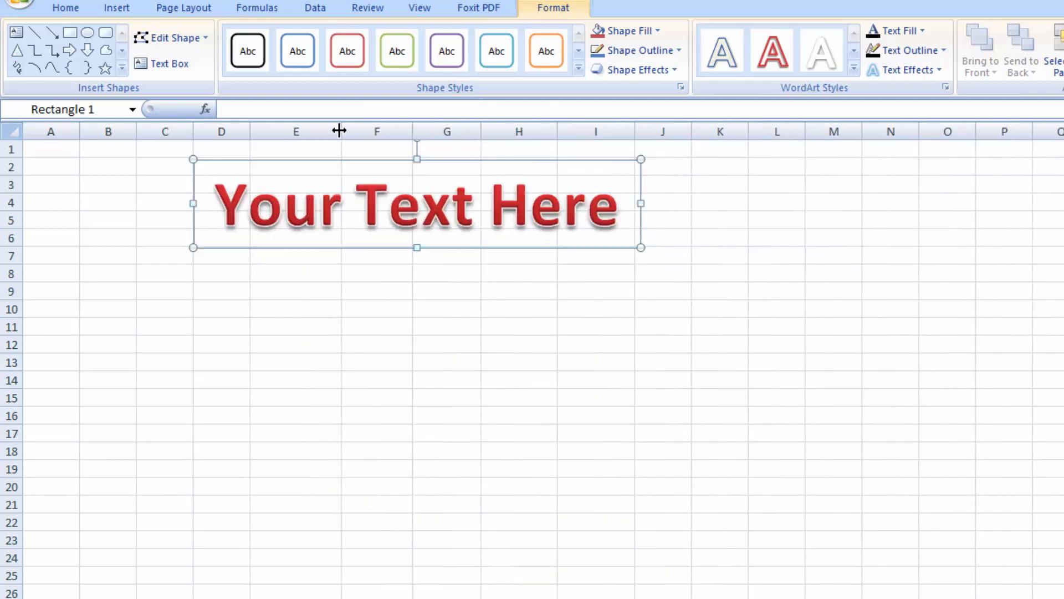
{"action": "left_click_drag", "start_coordinate": [250, 131], "coordinate": [260, 131]}
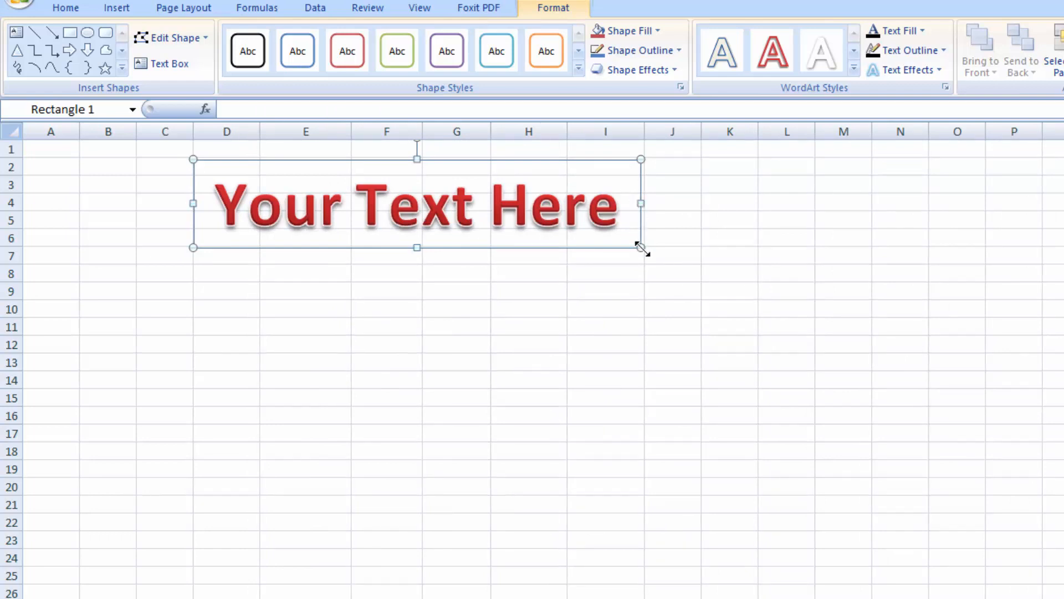
- Widen the WordArt frame to span columns D through K and replace its placeholder text with "Roll No Slip"
{"action": "left_click_drag", "start_coordinate": [640, 248], "coordinate": [753, 232]}
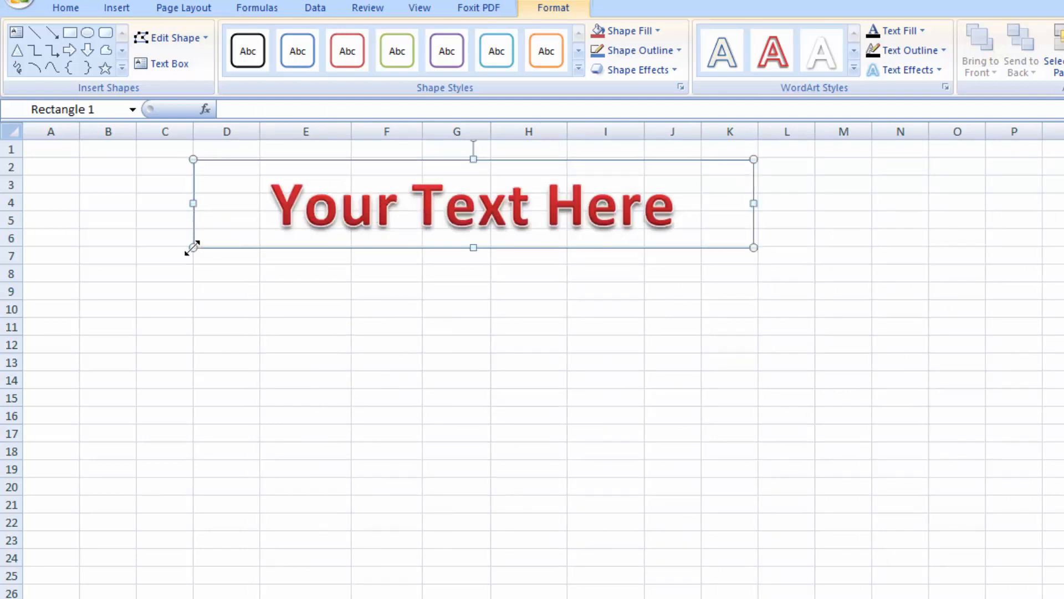
{"action": "left_click_drag", "start_coordinate": [193, 248], "coordinate": [193, 240]}
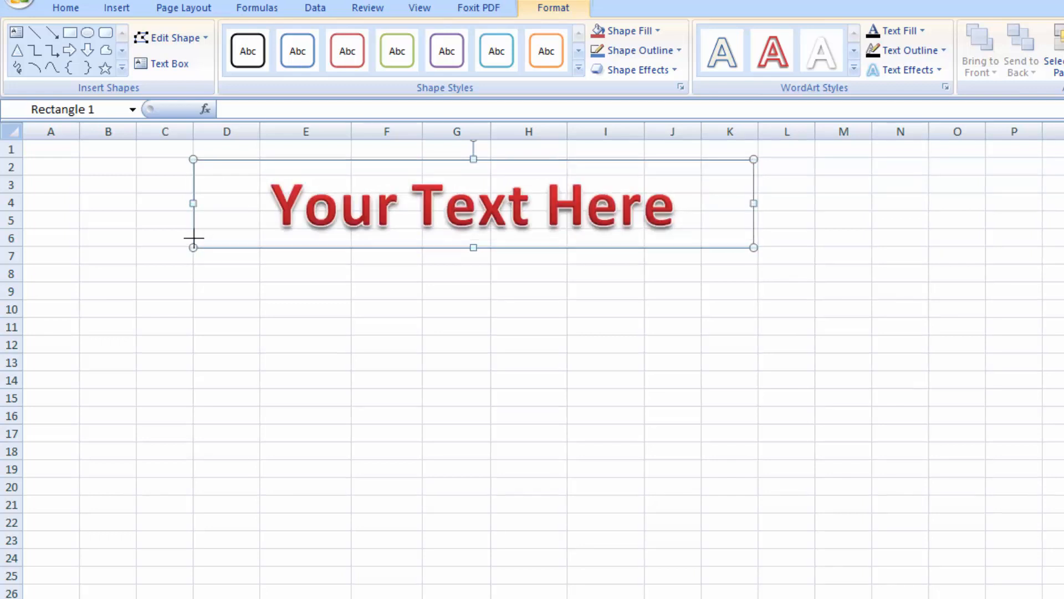
{"action": "left_click", "coordinate": [271, 213]}
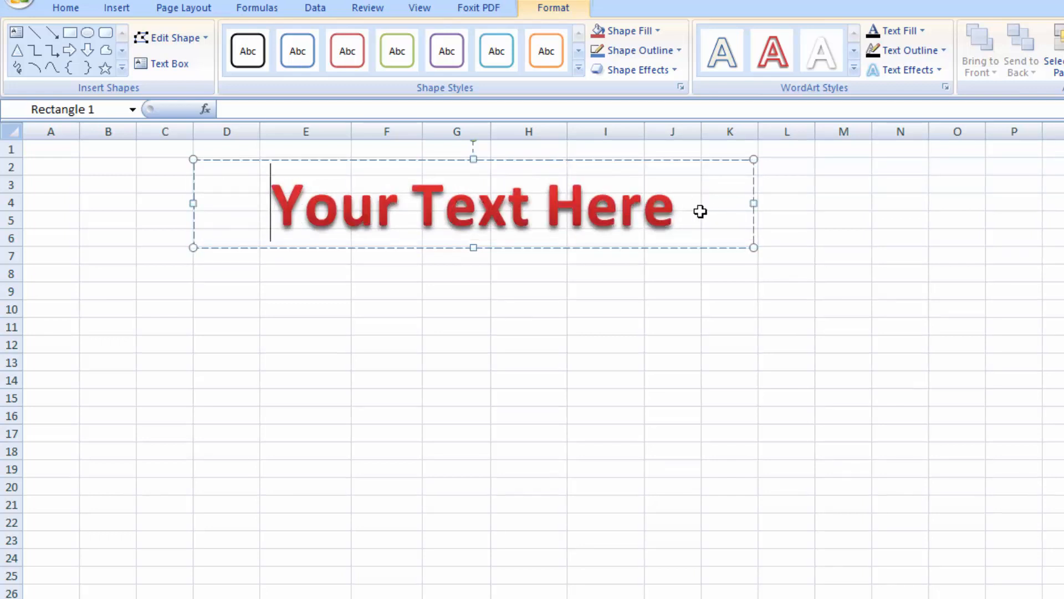
{"action": "double_click", "coordinate": [679, 212]}
{"action": "double_click", "coordinate": [676, 212]}
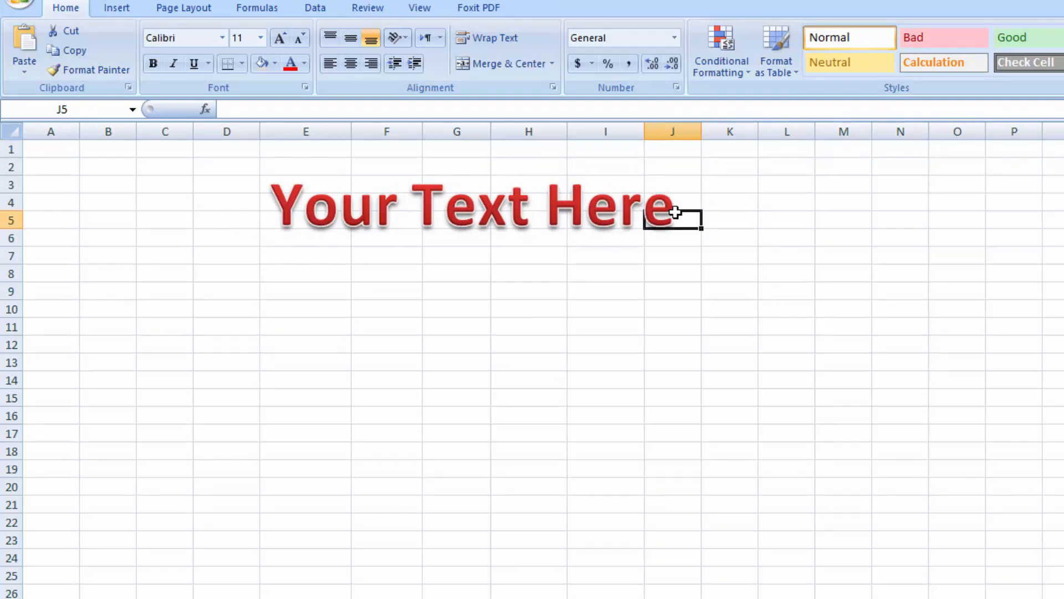
{"action": "left_click", "coordinate": [674, 217]}
{"action": "double_click", "coordinate": [608, 220]}
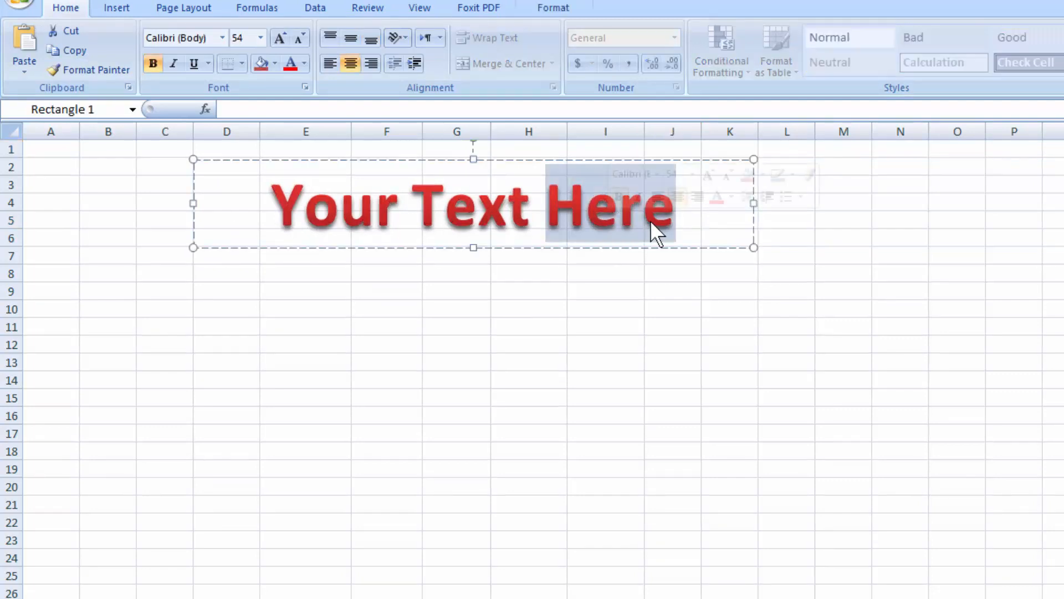
{"action": "left_click", "coordinate": [679, 231]}
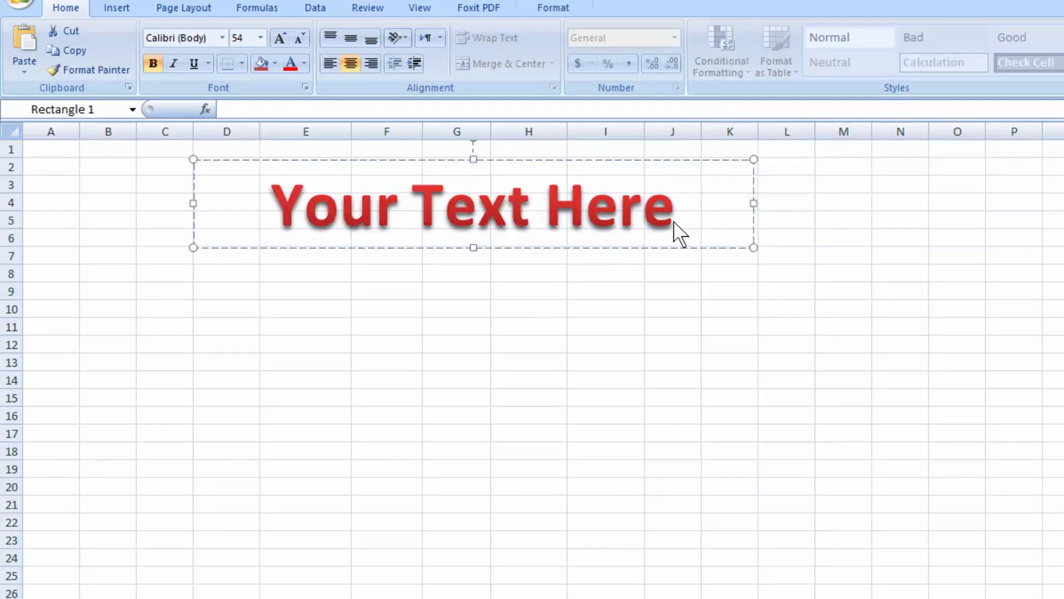
{"action": "left_click_drag", "start_coordinate": [653, 220], "coordinate": [302, 214]}
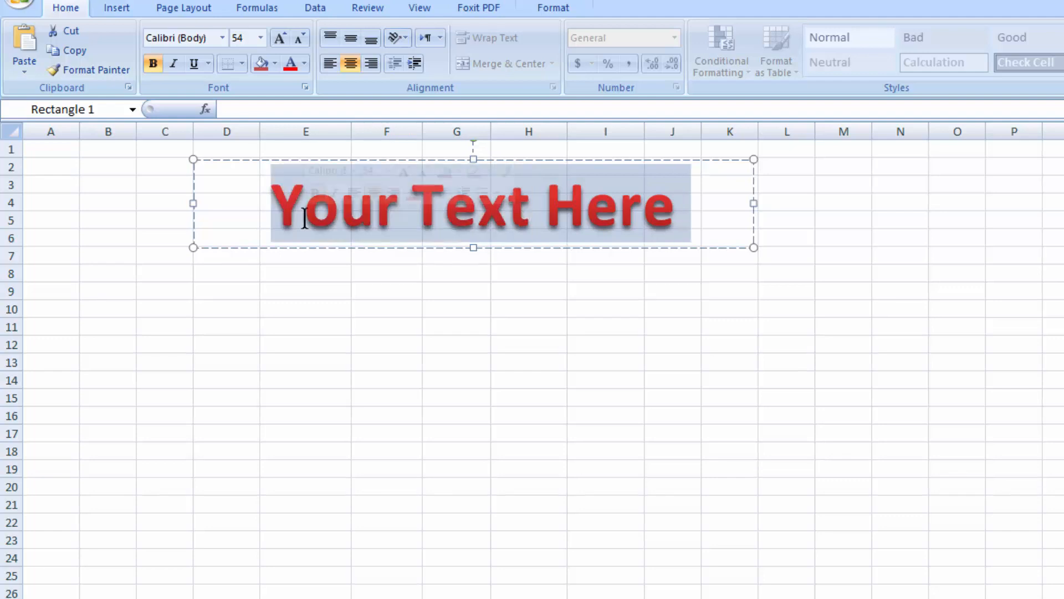
{"action": "type", "text": "Rol"}
{"action": "type", "text": "l No "}
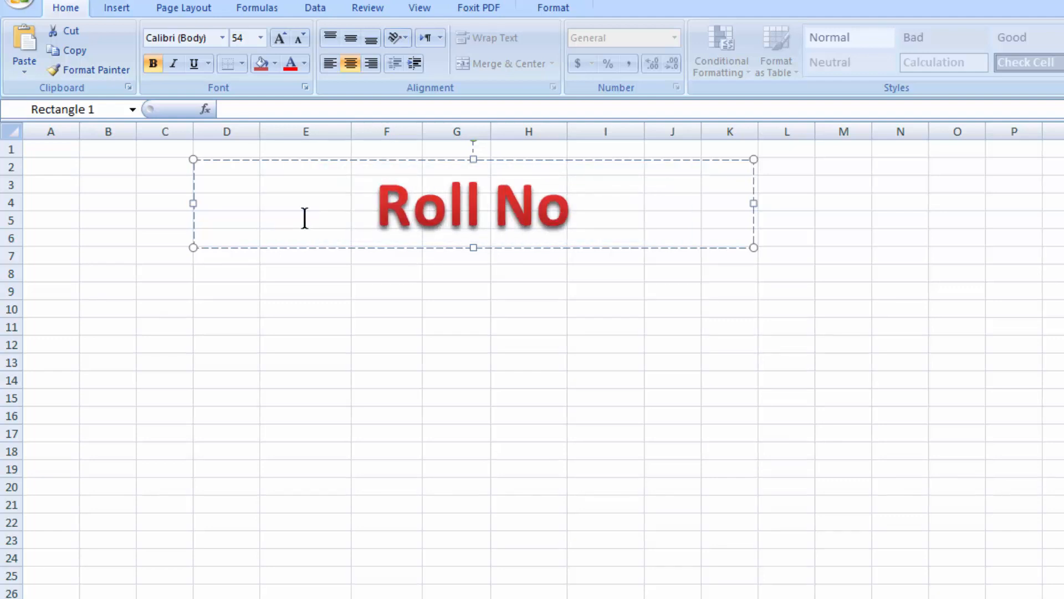
{"action": "type", "text": "Slip"}
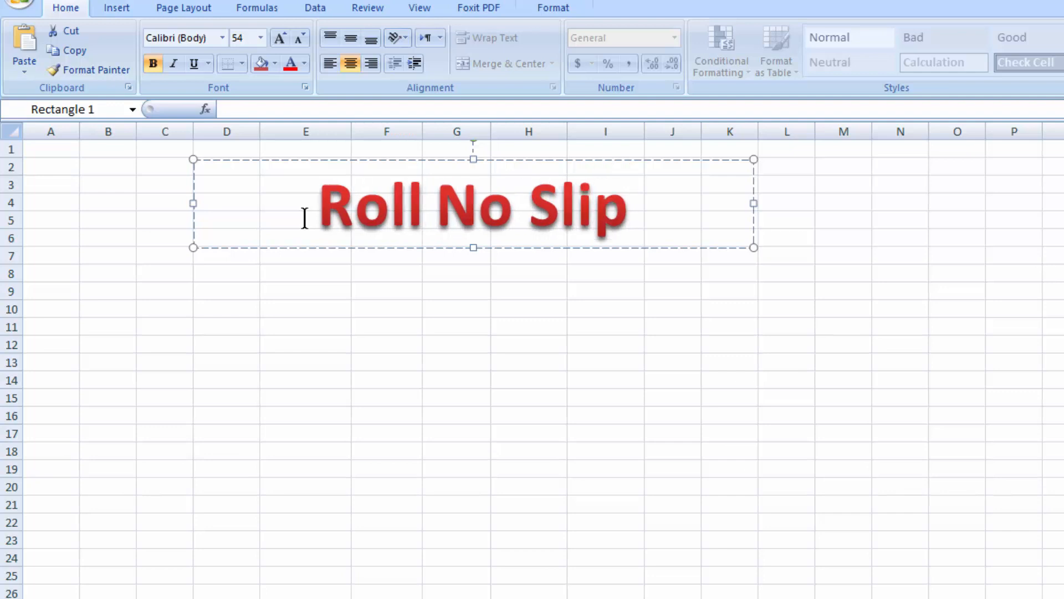
- Add the word "Exam" at the start of the WordArt title so it reads "Exam Roll No Slip"
{"action": "left_click", "coordinate": [308, 201]}
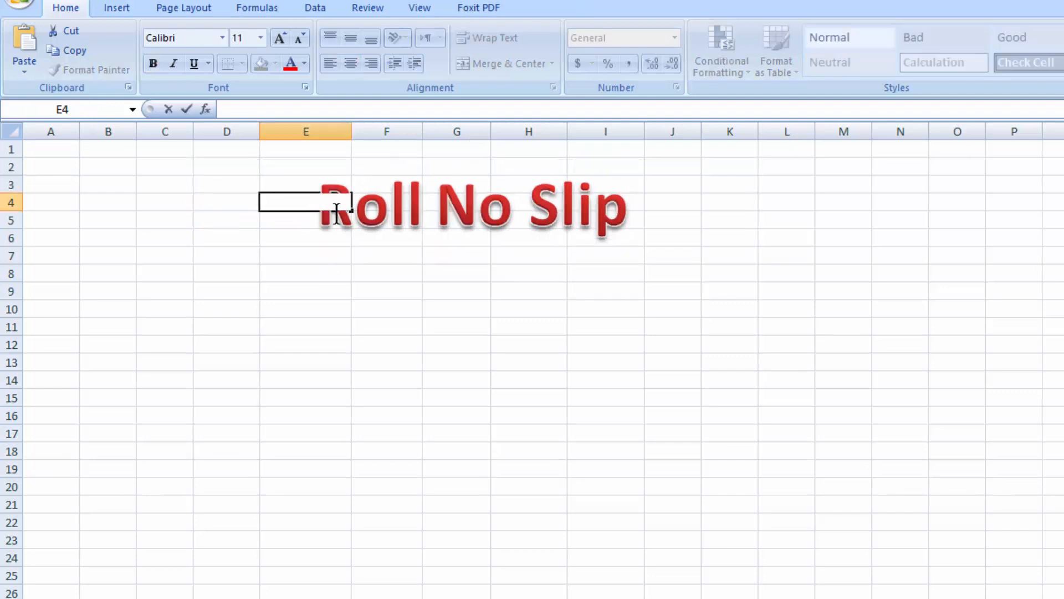
{"action": "double_click", "coordinate": [610, 201]}
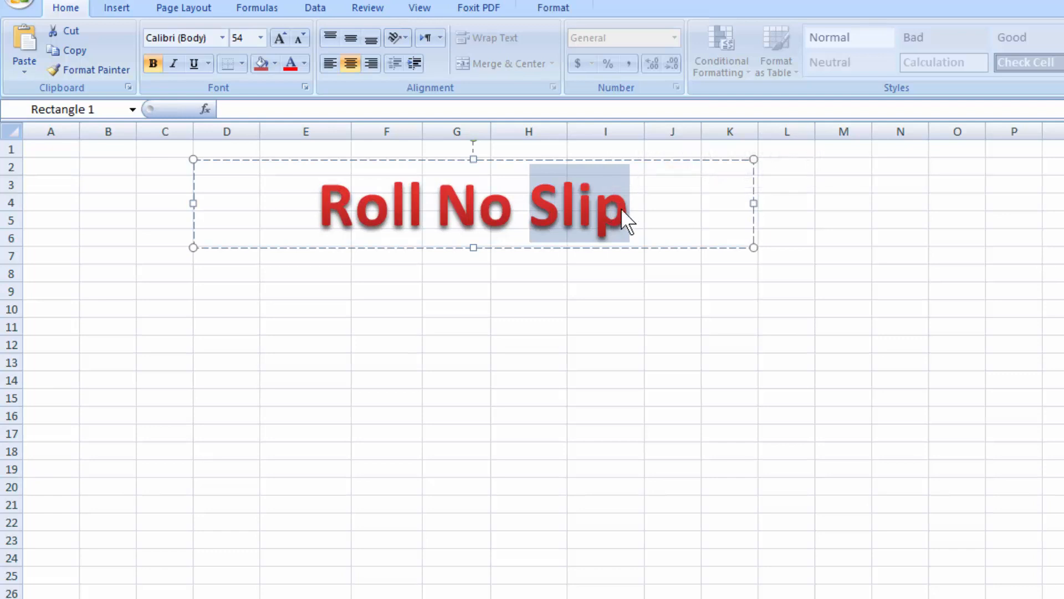
{"action": "key", "text": "Left"}
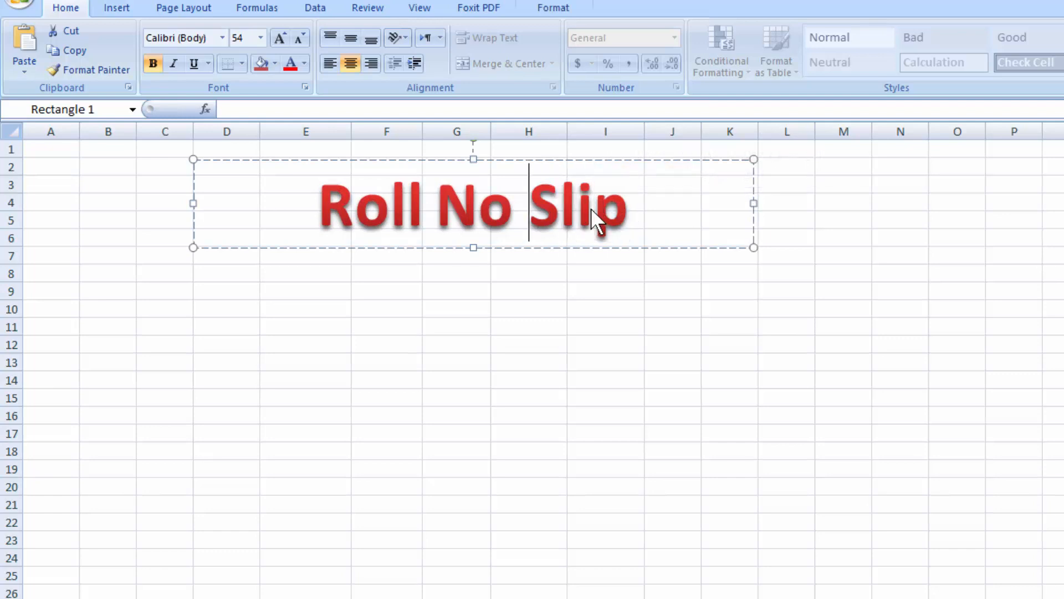
{"action": "key", "text": "Left"}
{"action": "key", "text": "Left"}
{"action": "key", "text": "Left"}
{"action": "key", "text": "Left"}
{"action": "key", "text": "Left"}
{"action": "key", "text": "Left"}
{"action": "key", "text": "Left"}
{"action": "key", "text": "Left"}
{"action": "type", "text": "E"}
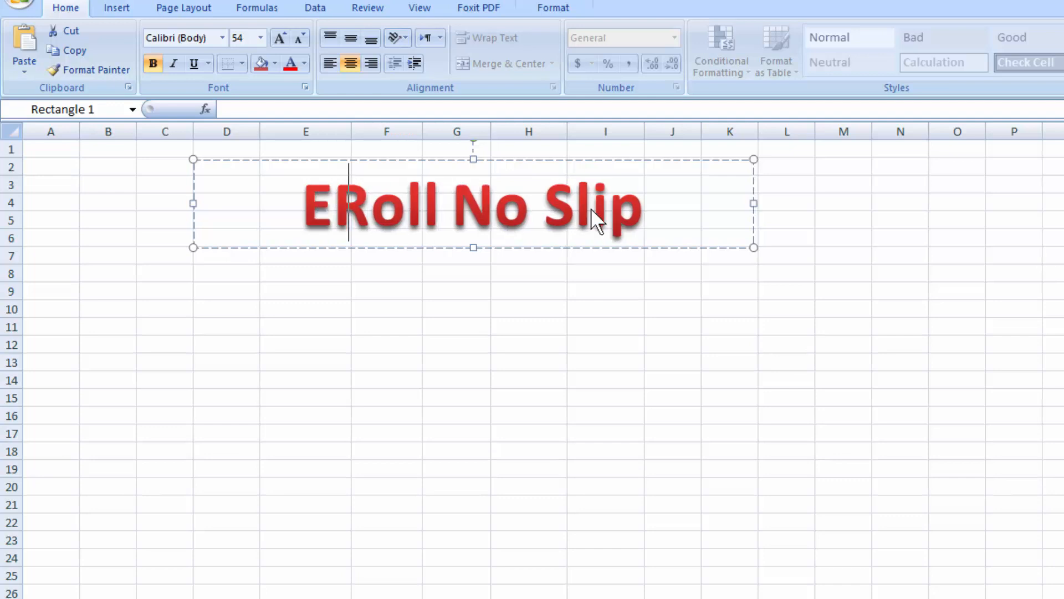
{"action": "type", "text": "xam"}
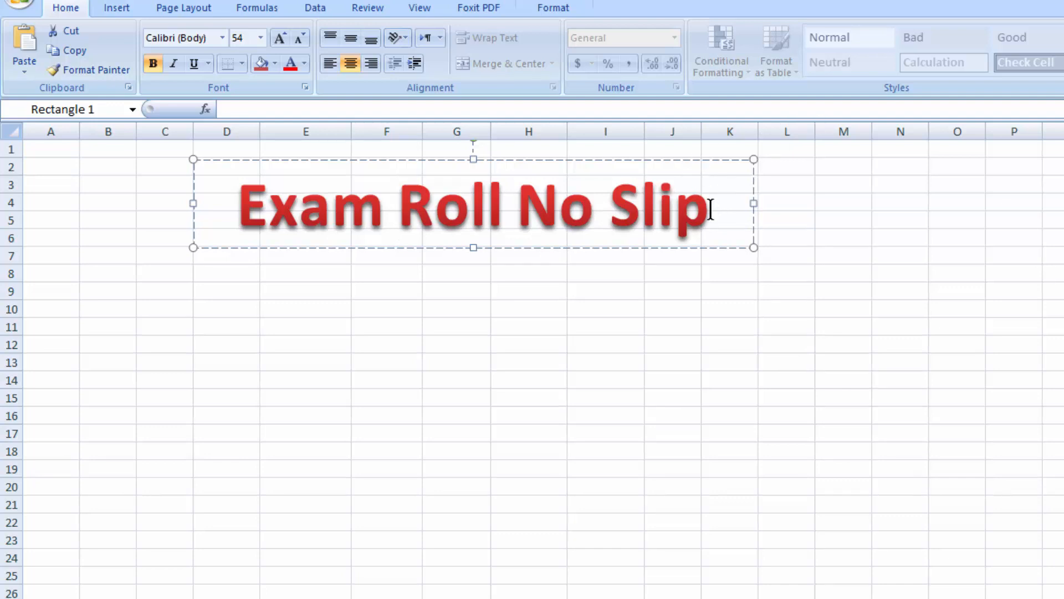
{"action": "key", "text": "shift+Left"}
{"action": "key", "text": "shift+Left"}
{"action": "key", "text": "shift+Left"}
{"action": "key", "text": "shift+Left"}
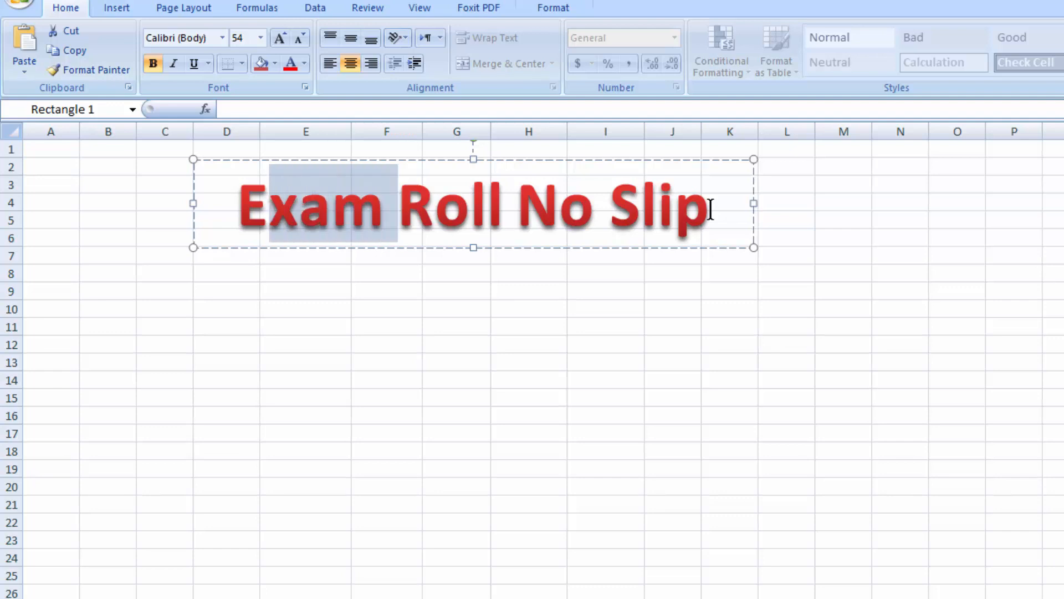
{"action": "key", "text": "shift+Left"}
{"action": "key", "text": "shift+Right"}
{"action": "key", "text": "shift+Right"}
{"action": "key", "text": "shift+Right"}
{"action": "key", "text": "shift+Right"}
{"action": "key", "text": "shift+Right"}
{"action": "key", "text": "shift+Right"}
{"action": "key", "text": "shift+Right"}
{"action": "key", "text": "shift+Right"}
{"action": "key", "text": "shift+Right"}
{"action": "key", "text": "shift+Right"}
{"action": "key", "text": "shift+Right"}
{"action": "key", "text": "shift+Right"}
{"action": "key", "text": "shift+Right"}
{"action": "key", "text": "shift+Right"}
{"action": "key", "text": "shift+Right"}
{"action": "key", "text": "shift+Right"}
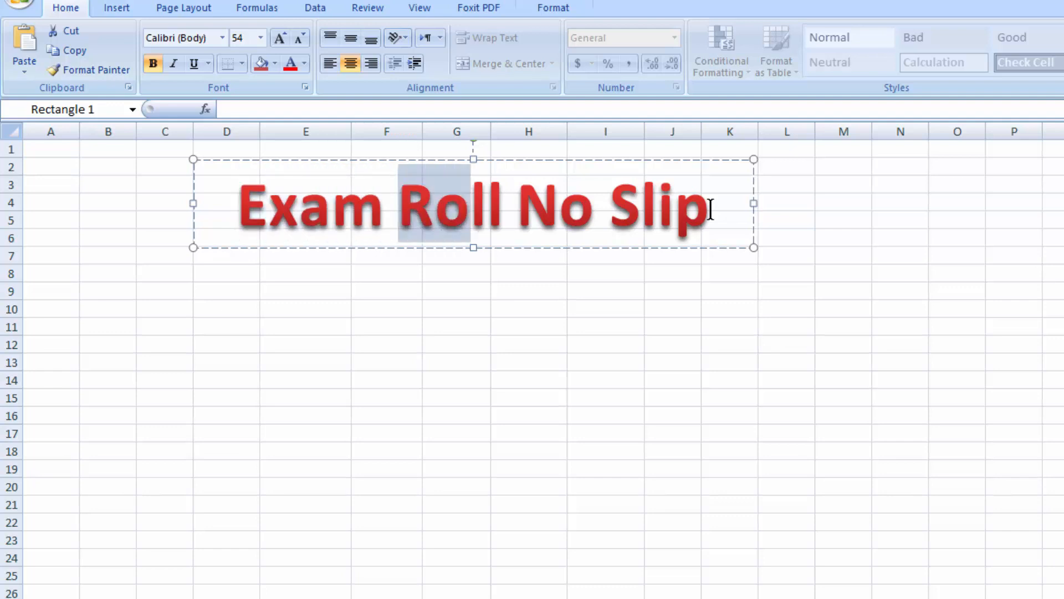
{"action": "key", "text": "shift+Right"}
{"action": "key", "text": "shift+Right"}
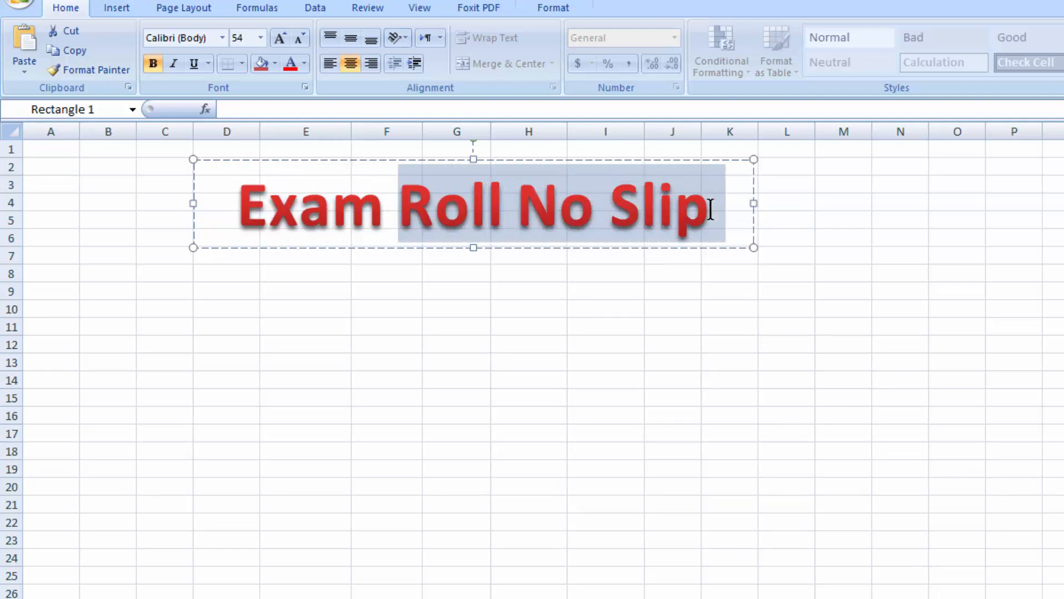
{"action": "left_click", "coordinate": [713, 212]}
{"action": "double_click", "coordinate": [705, 206]}
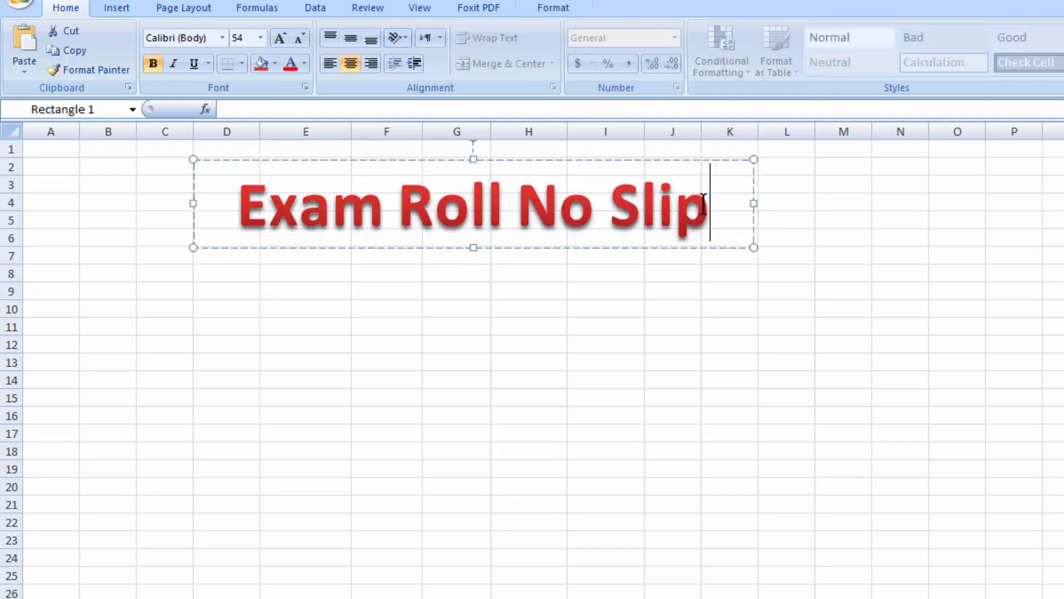
- Set the whole "Exam Roll No Slip" title to the Adobe Devanagari font at size 60
{"action": "left_click", "coordinate": [704, 212]}
{"action": "key", "text": "shift+Left"}
{"action": "key", "text": "shift+Left"}
{"action": "key", "text": "shift+Left"}
{"action": "key", "text": "shift+Left"}
{"action": "key", "text": "shift+Left"}
{"action": "key", "text": "shift+Left"}
{"action": "key", "text": "shift+Left"}
{"action": "key", "text": "shift+Left"}
{"action": "key", "text": "shift+Left"}
{"action": "key", "text": "shift+Left"}
{"action": "key", "text": "shift+Left"}
{"action": "key", "text": "shift+Left"}
{"action": "key", "text": "shift+Left"}
{"action": "key", "text": "shift+Left"}
{"action": "key", "text": "shift+Left"}
{"action": "key", "text": "shift+Left"}
{"action": "key", "text": "shift+Left"}
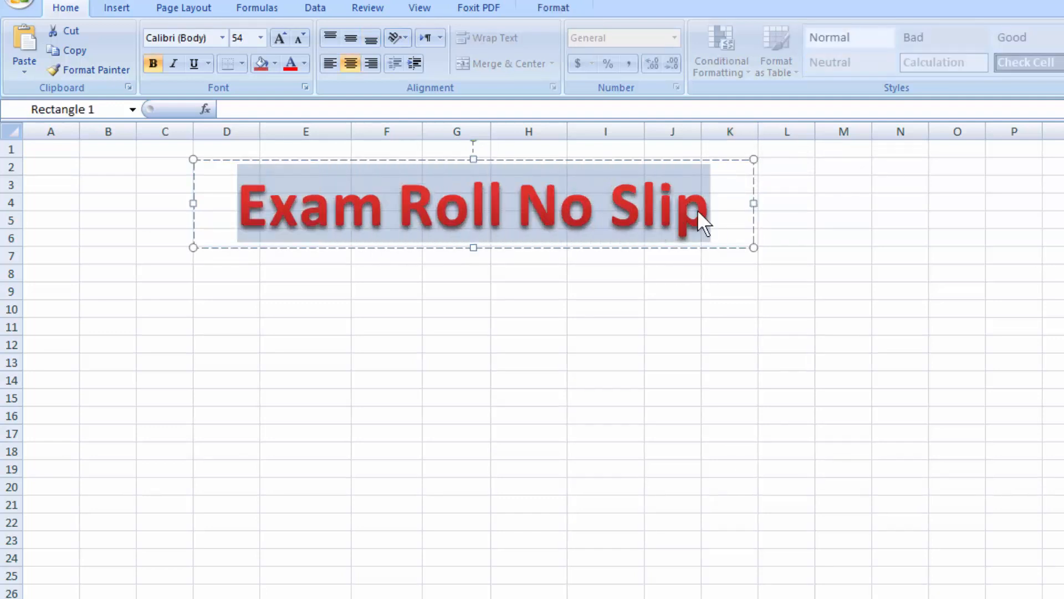
{"action": "left_click", "coordinate": [222, 38]}
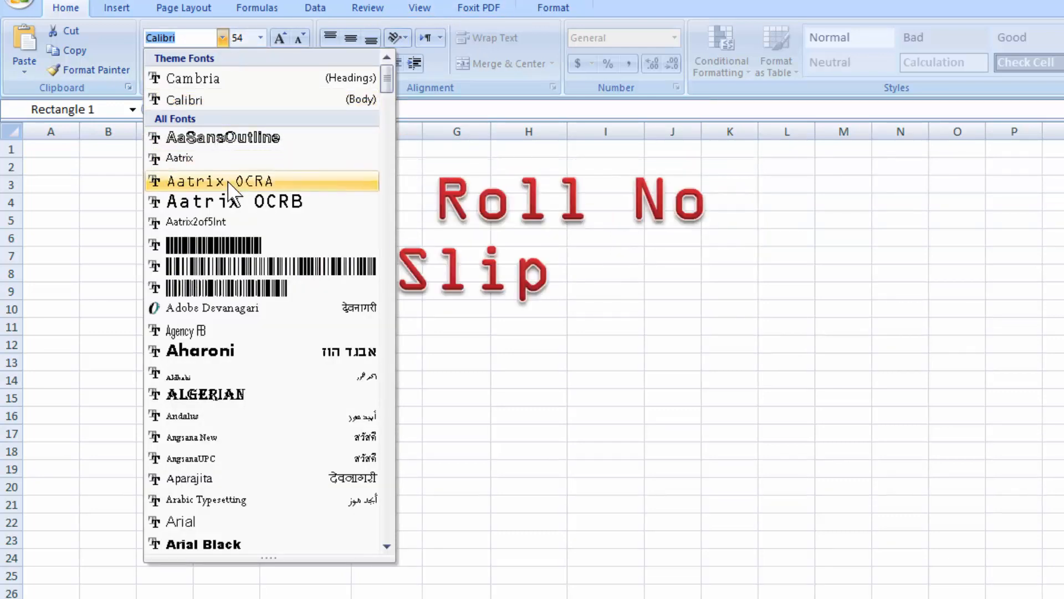
{"action": "left_click", "coordinate": [237, 311]}
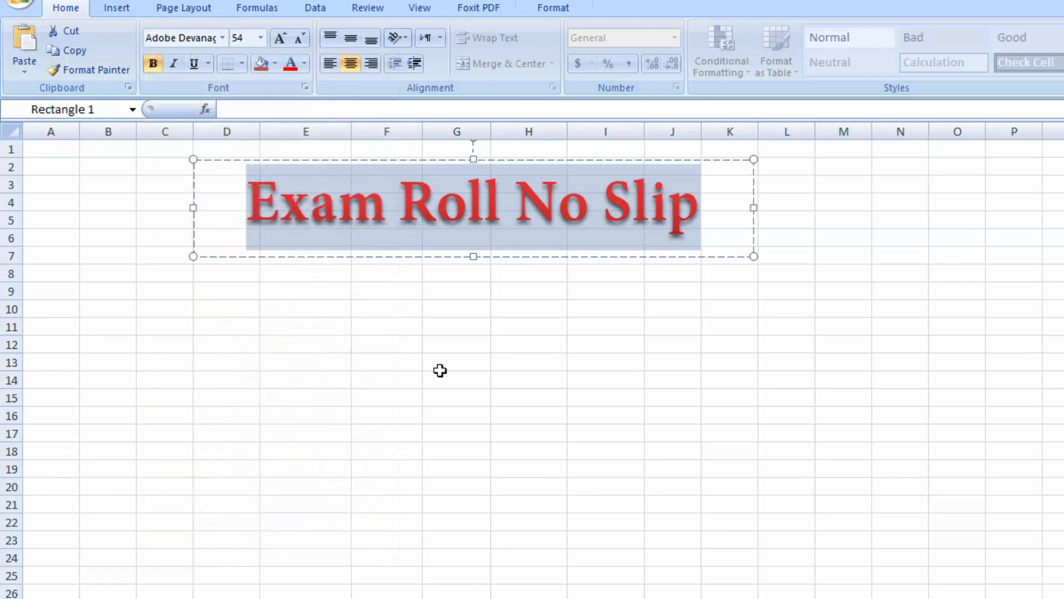
{"action": "left_click", "coordinate": [281, 36]}
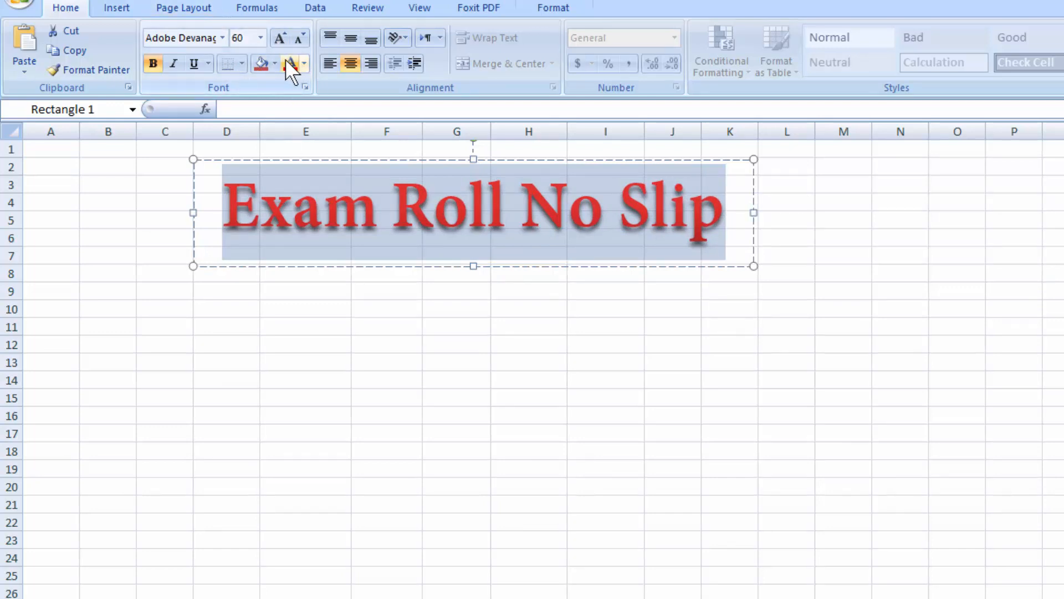
- Change the title's font color to black and deselect the WordArt
{"action": "left_click", "coordinate": [303, 64]}
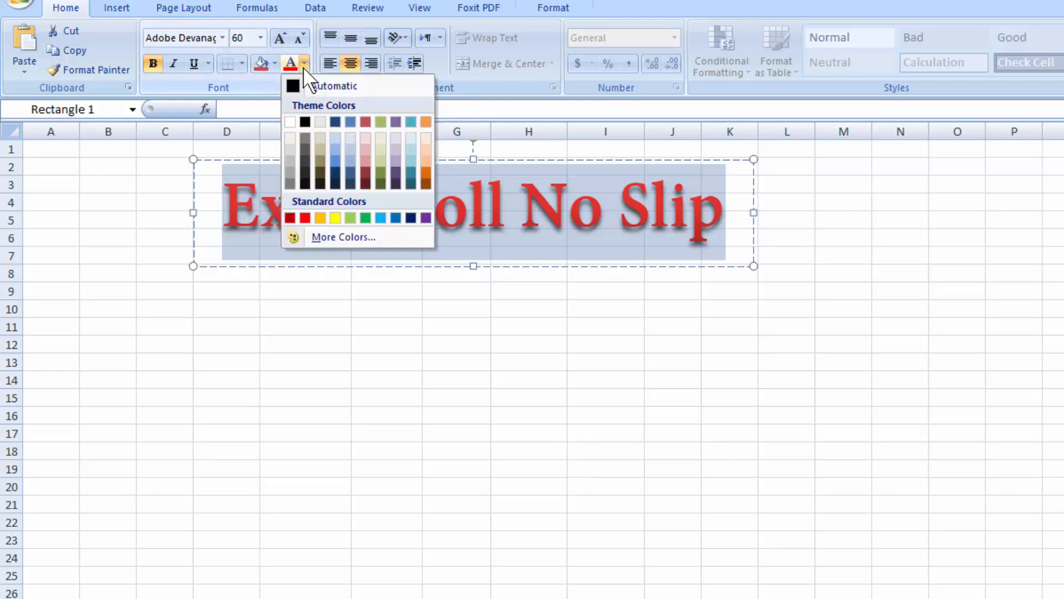
{"action": "left_click", "coordinate": [304, 121]}
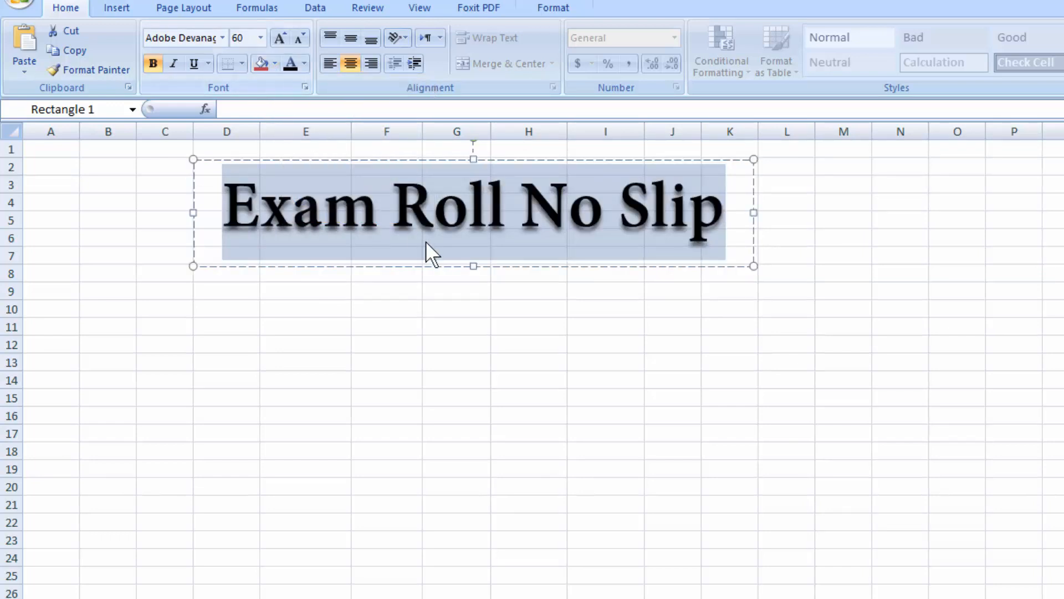
{"action": "left_click", "coordinate": [441, 324]}
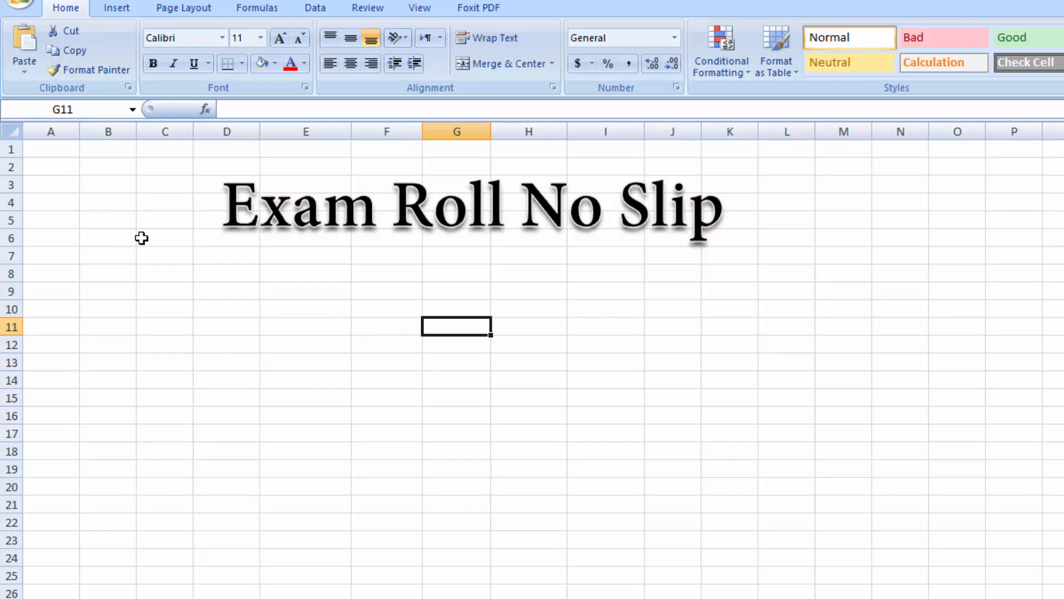
- Insert the "education logo png" picture from the Desktop's "png images" folder into the sheet
{"action": "left_click", "coordinate": [118, 7]}
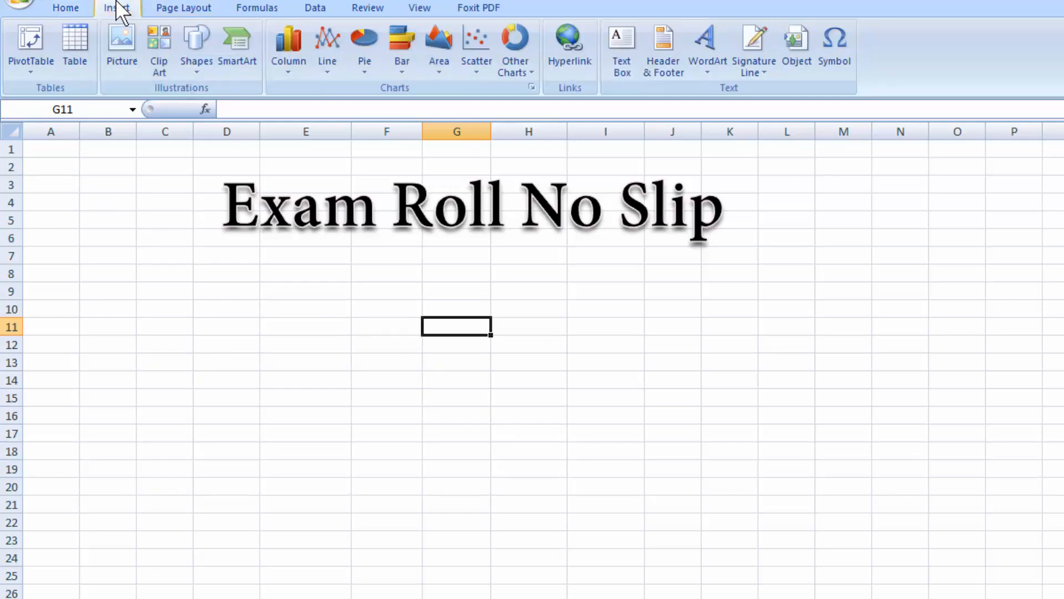
{"action": "left_click", "coordinate": [171, 53]}
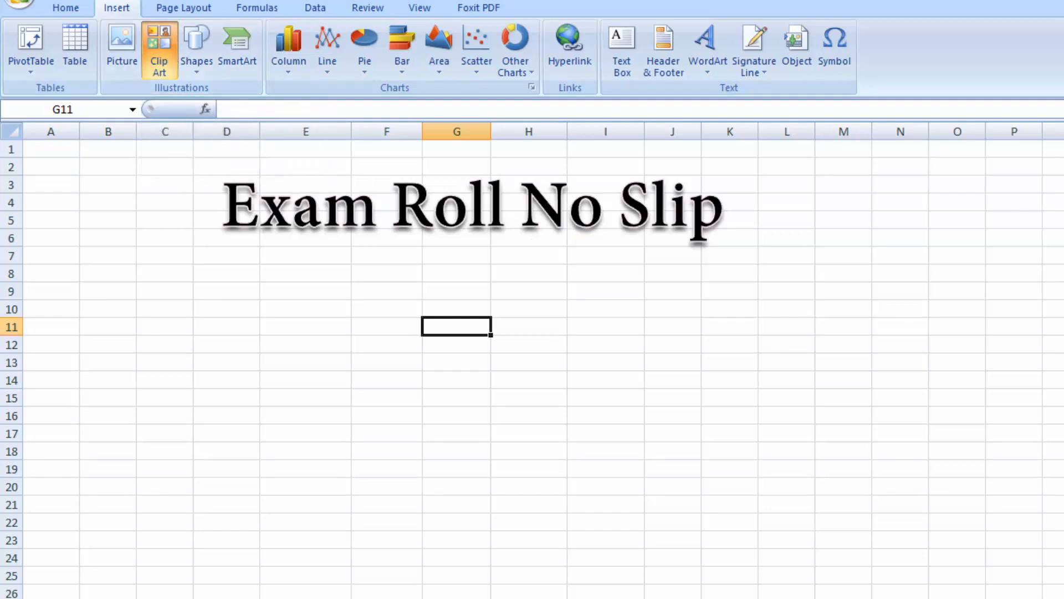
{"action": "left_click", "coordinate": [134, 58]}
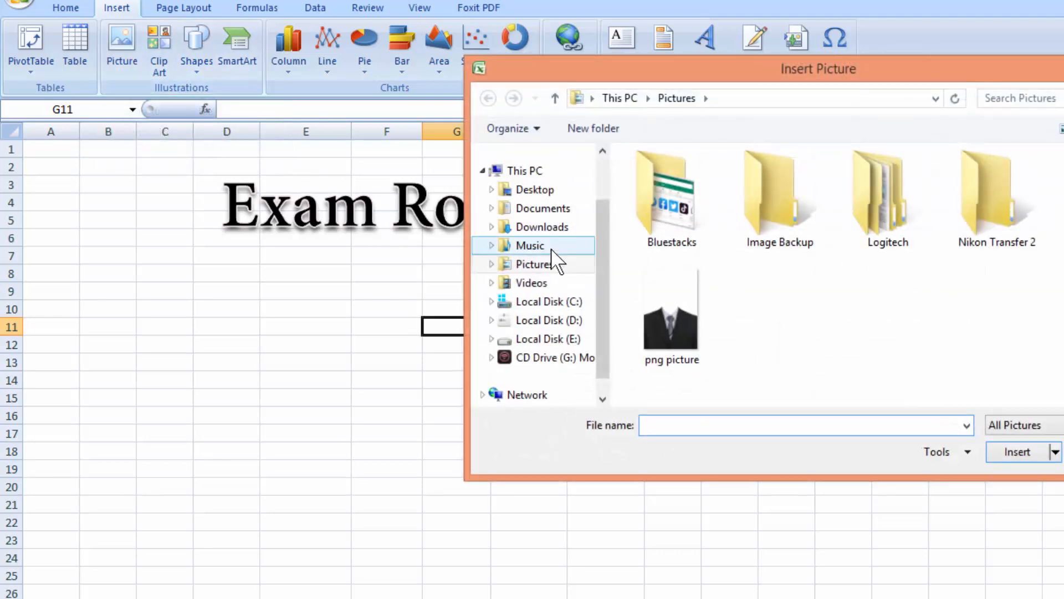
{"action": "left_click", "coordinate": [542, 197]}
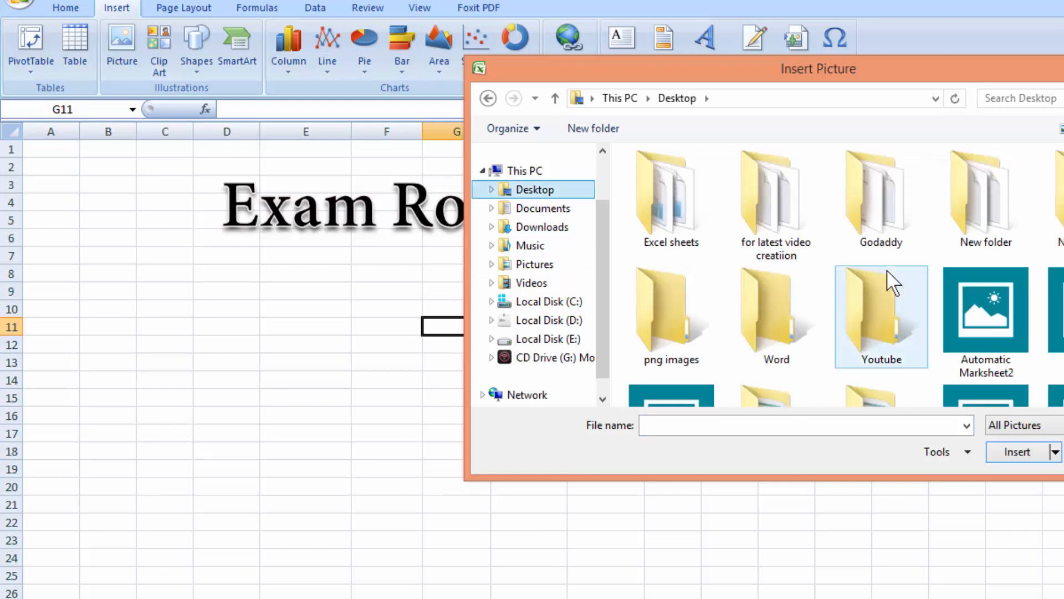
{"action": "scroll", "coordinate": [831, 277], "scroll_direction": "down", "scroll_amount": 3}
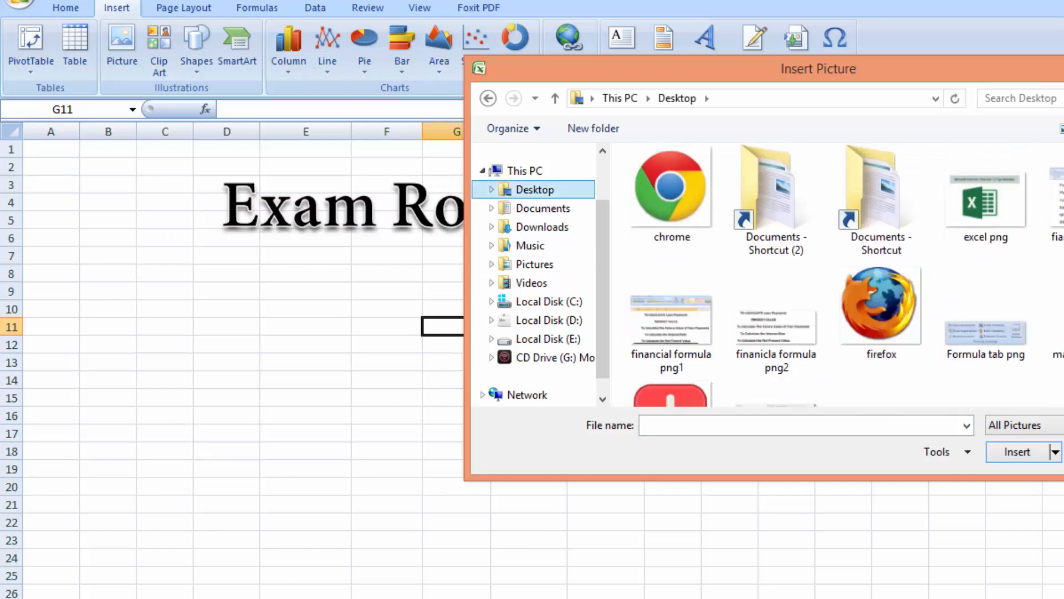
{"action": "scroll", "coordinate": [741, 248], "scroll_direction": "up", "scroll_amount": 3}
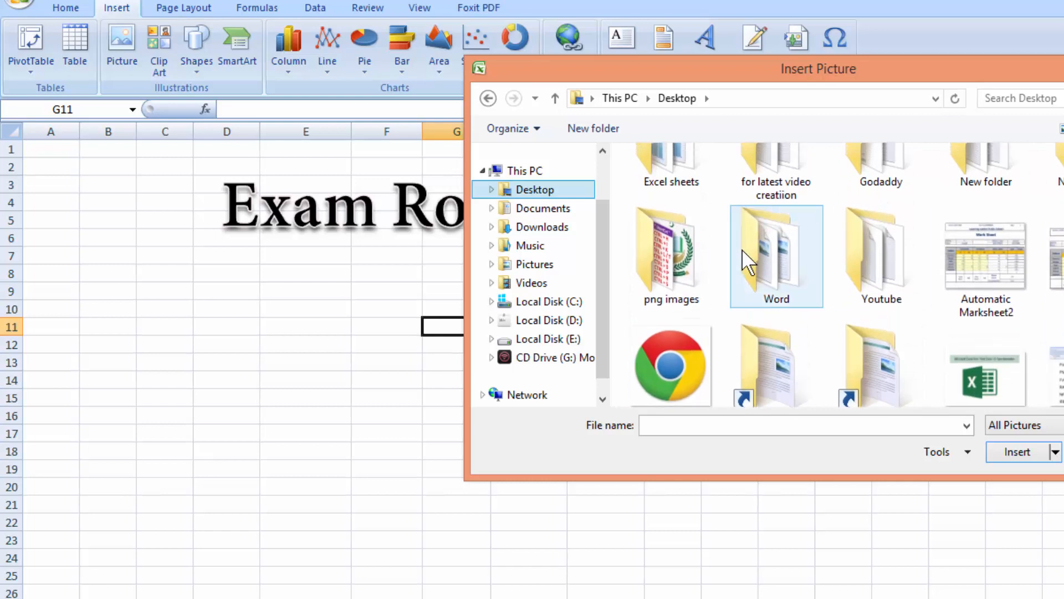
{"action": "double_click", "coordinate": [663, 258]}
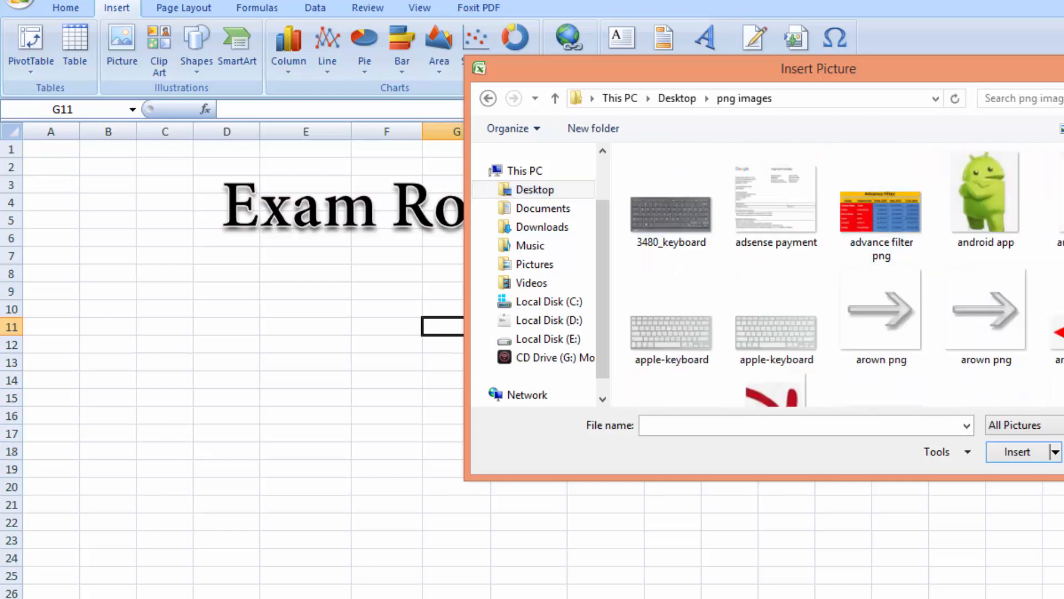
{"action": "scroll", "coordinate": [831, 277], "scroll_direction": "down", "scroll_amount": 10}
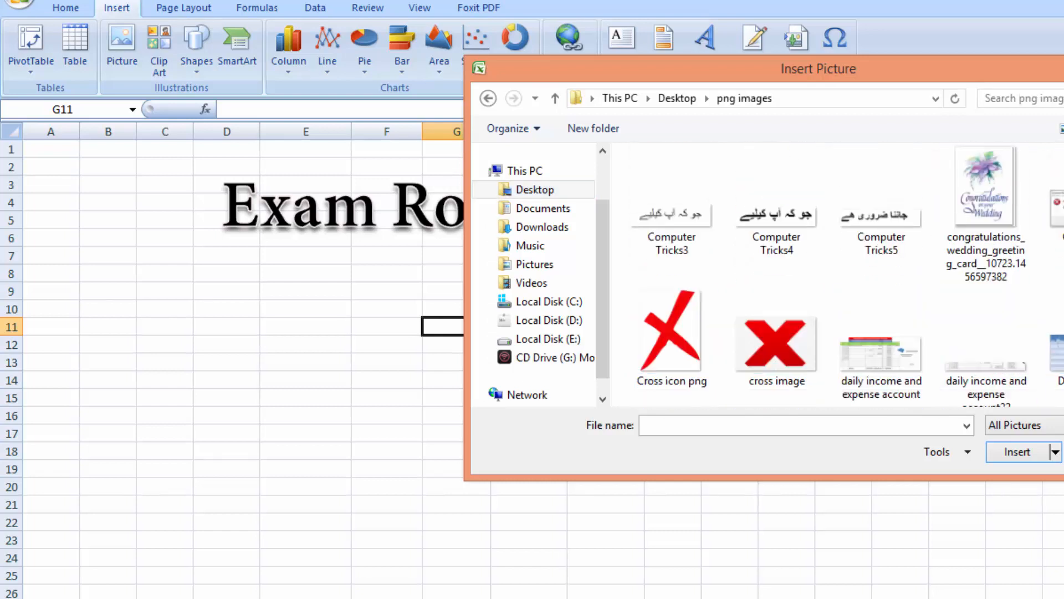
{"action": "scroll", "coordinate": [831, 277], "scroll_direction": "down", "scroll_amount": 6}
{"action": "scroll", "coordinate": [832, 277], "scroll_direction": "up", "scroll_amount": 2}
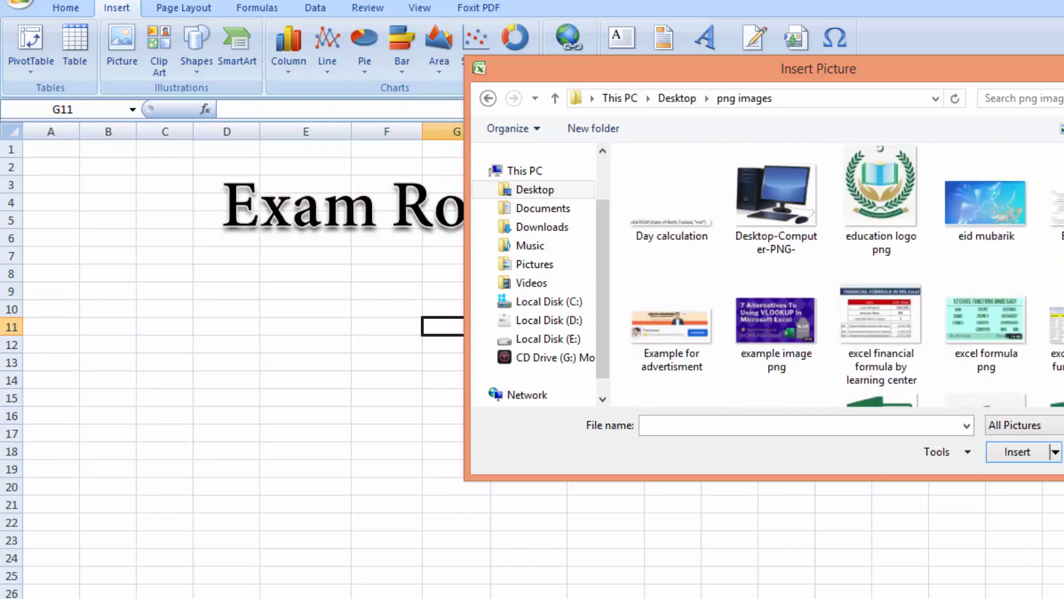
{"action": "scroll", "coordinate": [883, 311], "scroll_direction": "up", "scroll_amount": 2}
{"action": "left_click", "coordinate": [882, 311]}
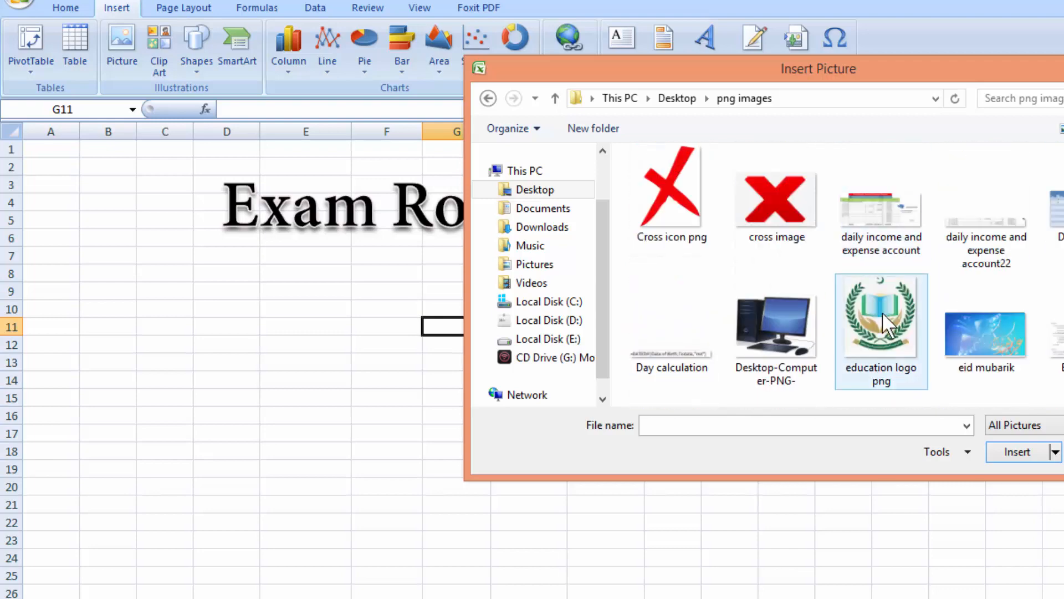
{"action": "left_click", "coordinate": [1010, 453]}
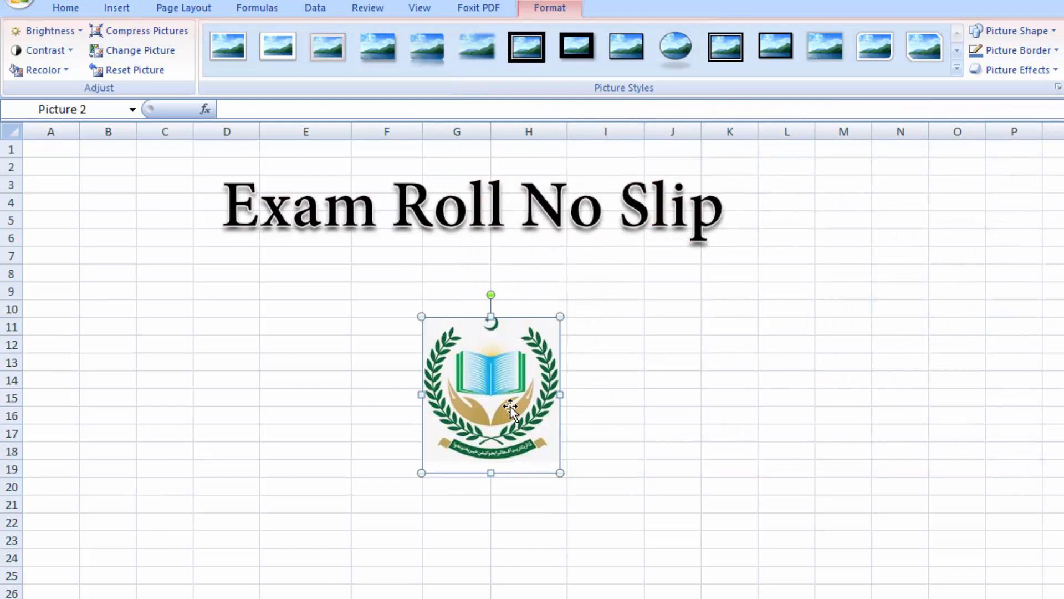
- Move the education logo beside the title over columns A to C, shrink it slightly to end around row 8, and deselect it
{"action": "left_click_drag", "start_coordinate": [511, 408], "coordinate": [153, 229]}
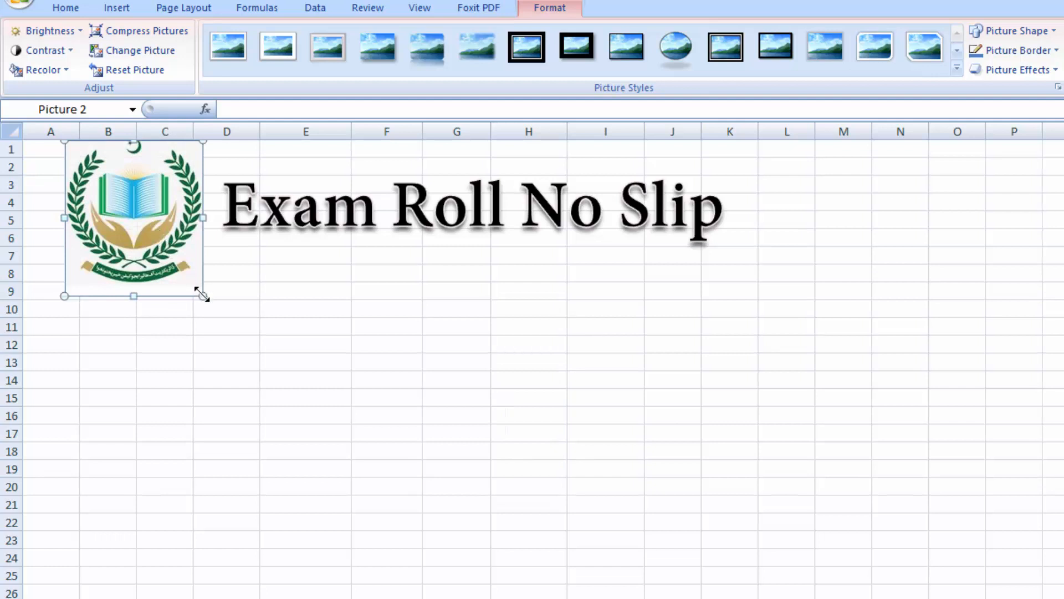
{"action": "left_click_drag", "start_coordinate": [202, 287], "coordinate": [201, 270]}
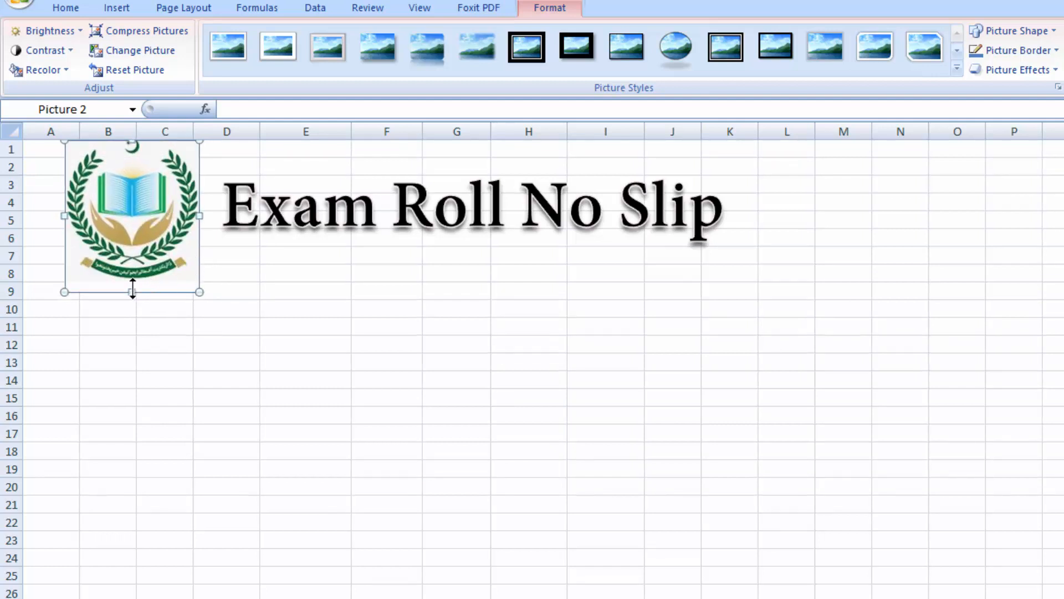
{"action": "left_click_drag", "start_coordinate": [133, 284], "coordinate": [133, 273]}
{"action": "left_click", "coordinate": [209, 312]}
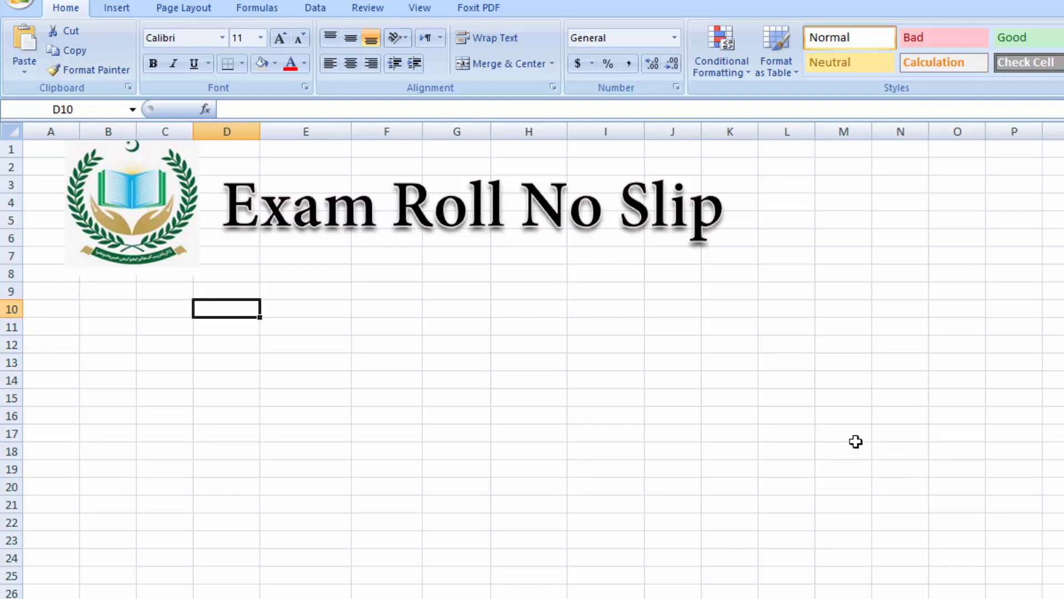
- Merge and center cells D7 to J7 directly below the "Exam Roll No Slip" title
{"action": "left_click", "coordinate": [252, 257]}
{"action": "left_click_drag", "start_coordinate": [252, 256], "coordinate": [645, 254]}
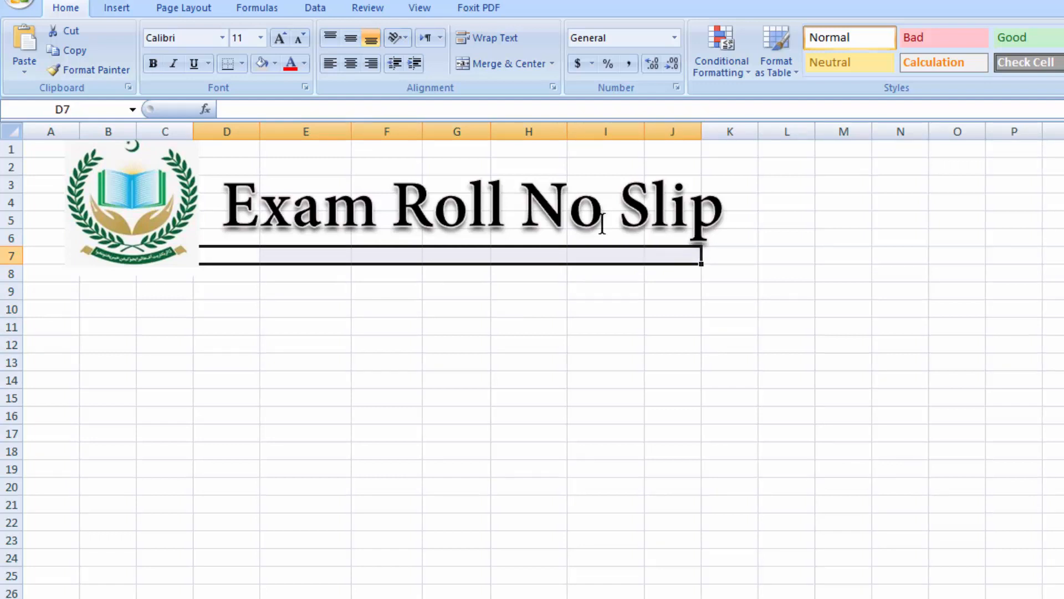
{"action": "left_click", "coordinate": [477, 64]}
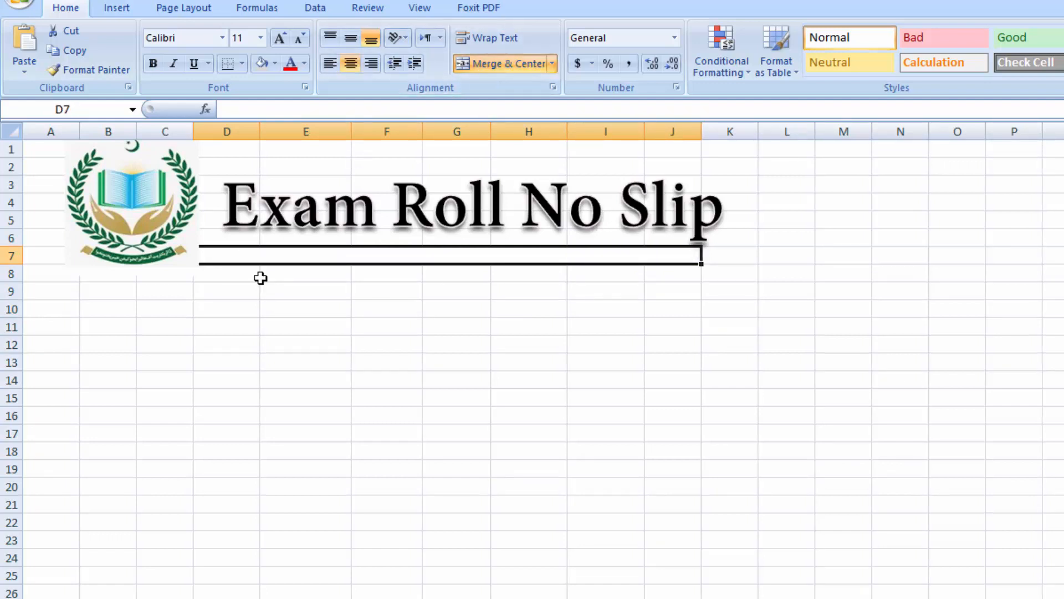
- Enter the subtitle "Student Roll No Slip From the Academic Center" in the merged cell D7
{"action": "type", "text": "Student"}
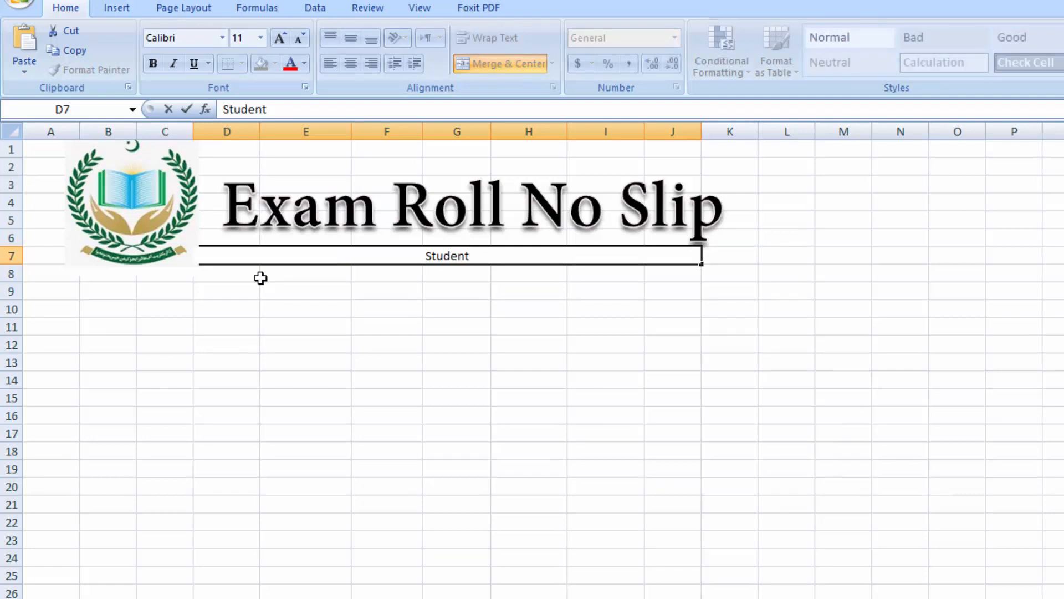
{"action": "type", "text": " Roll"}
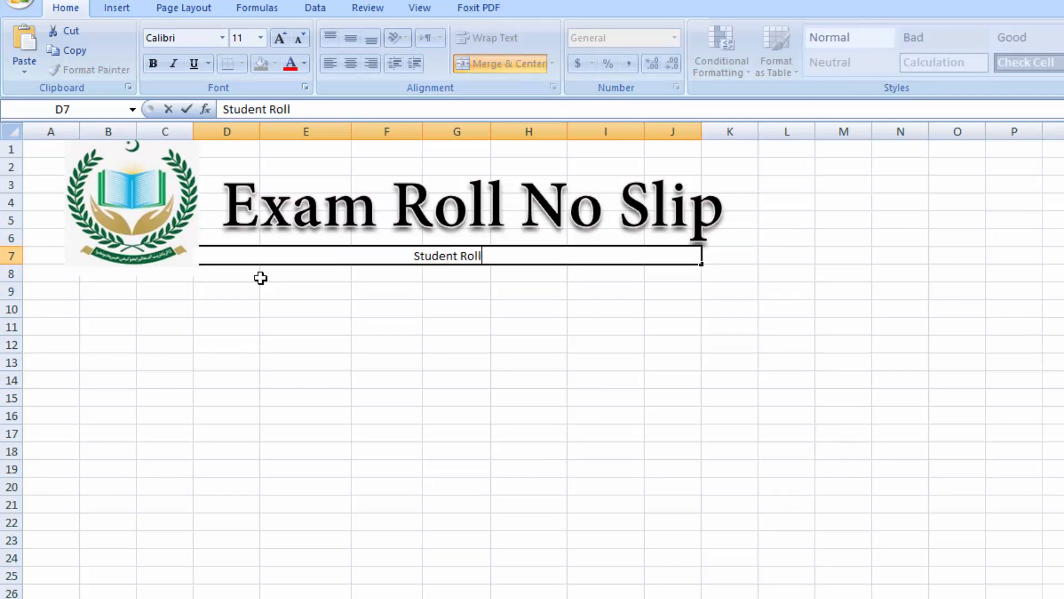
{"action": "type", "text": " No"}
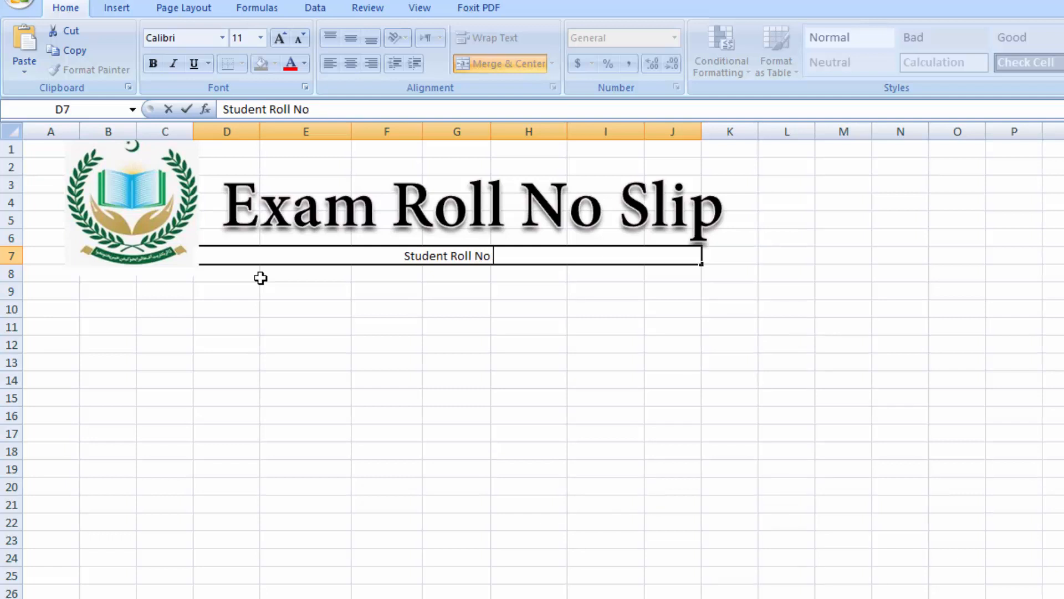
{"action": "type", "text": " Slip"}
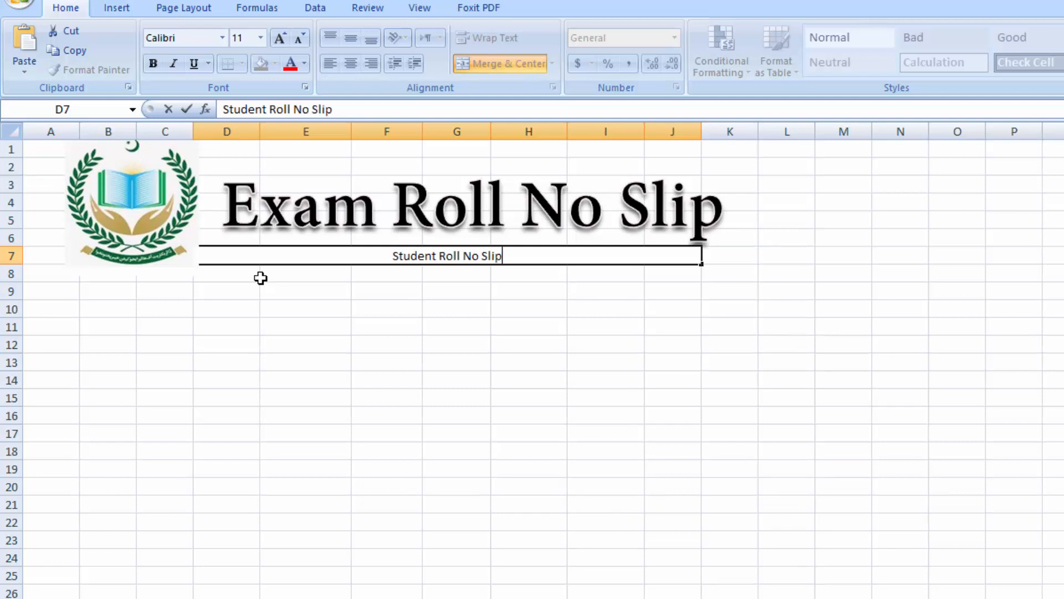
{"action": "type", "text": " From"}
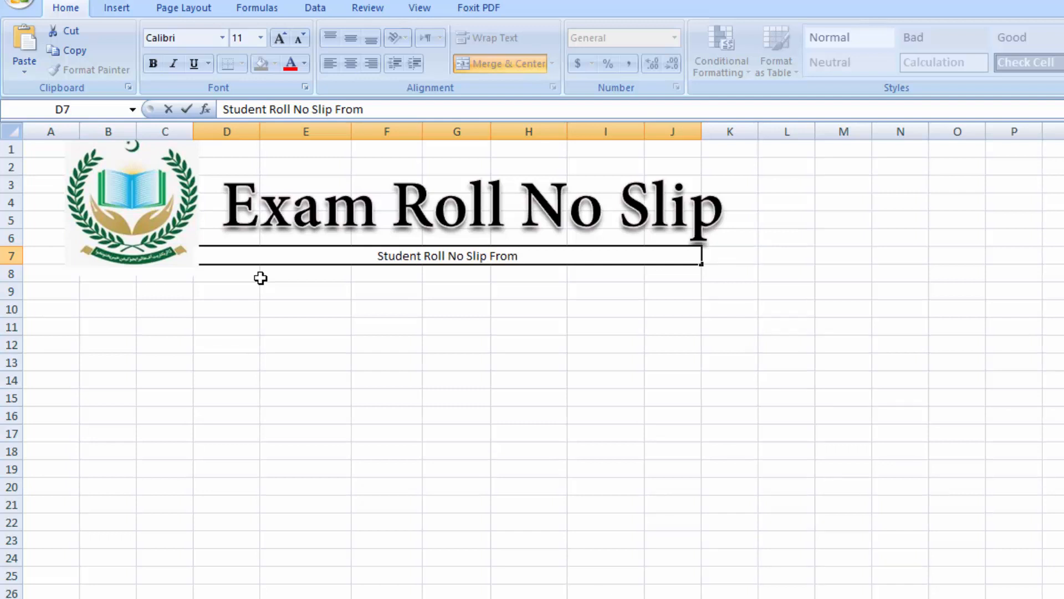
{"action": "type", "text": " the"}
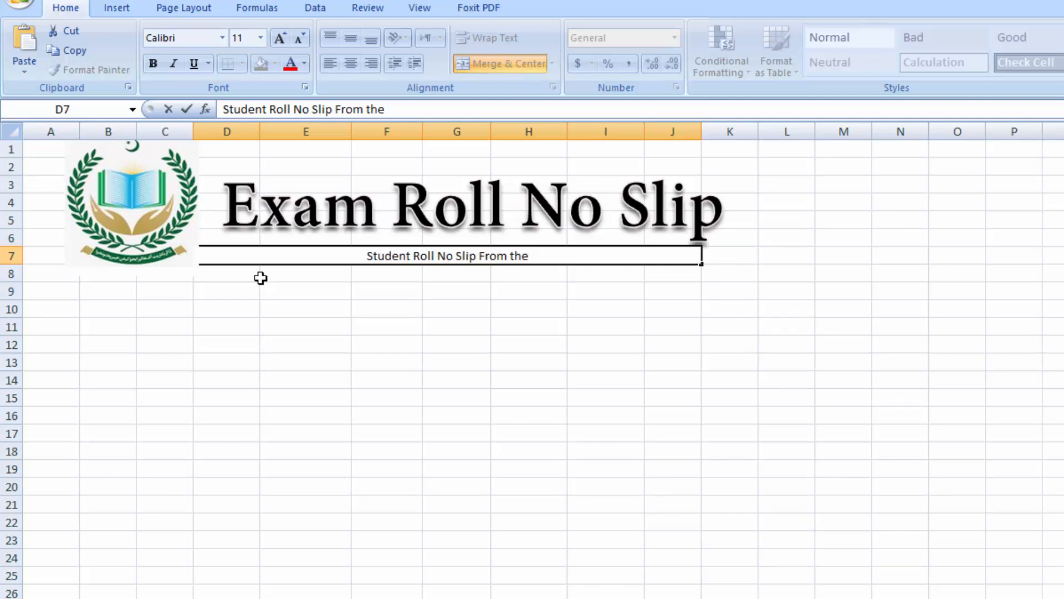
{"action": "type", "text": " Academ"}
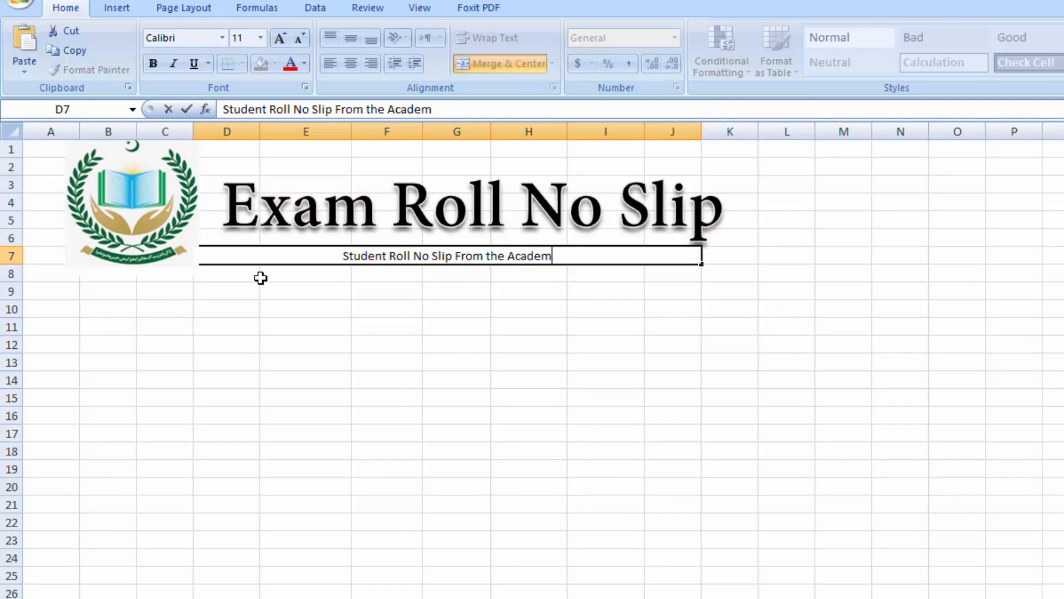
{"action": "type", "text": "ic"}
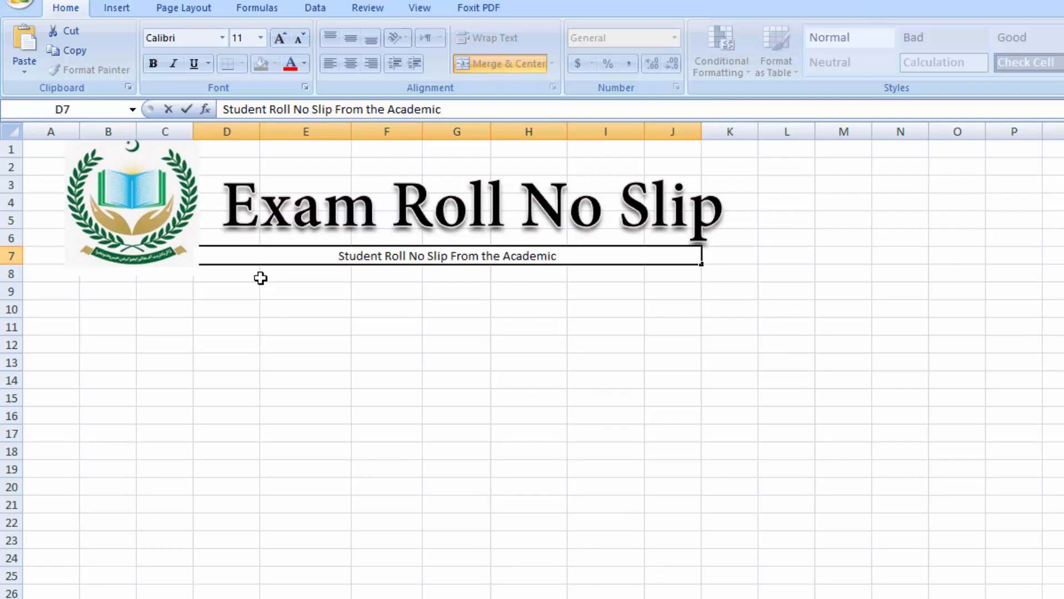
{"action": "type", "text": " Cent"}
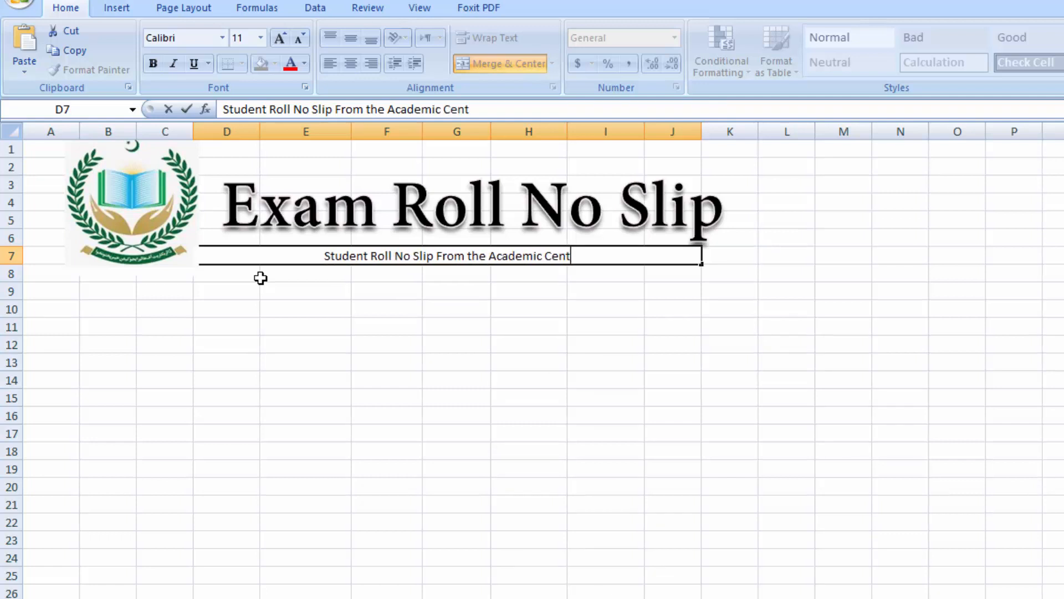
{"action": "type", "text": "er"}
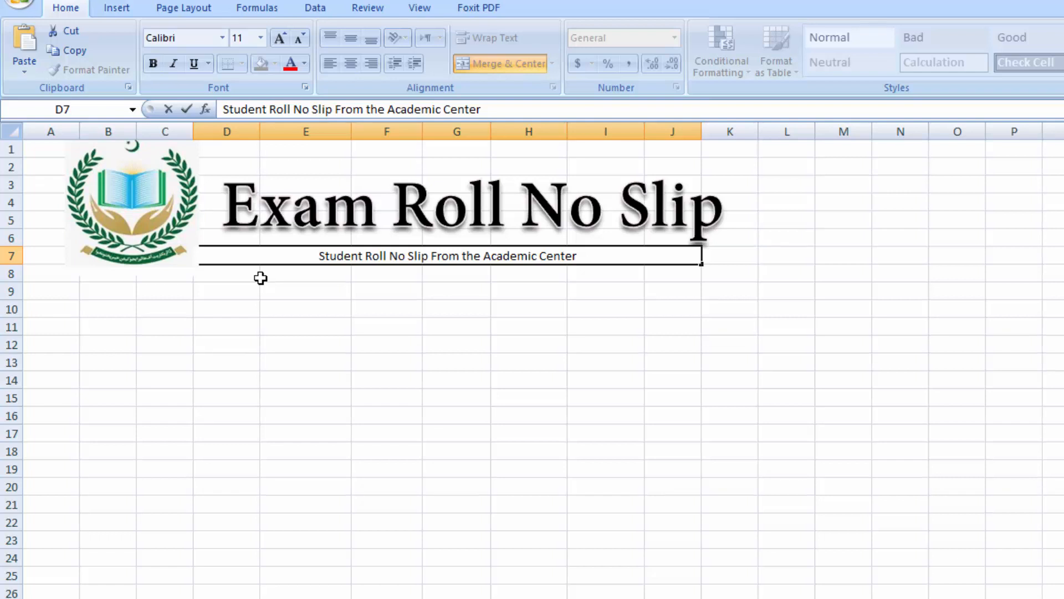
{"action": "left_click", "coordinate": [494, 374]}
- Set the subtitle text in D7, from its second letter to the end, to font size 16 and bold
{"action": "left_click", "coordinate": [466, 262]}
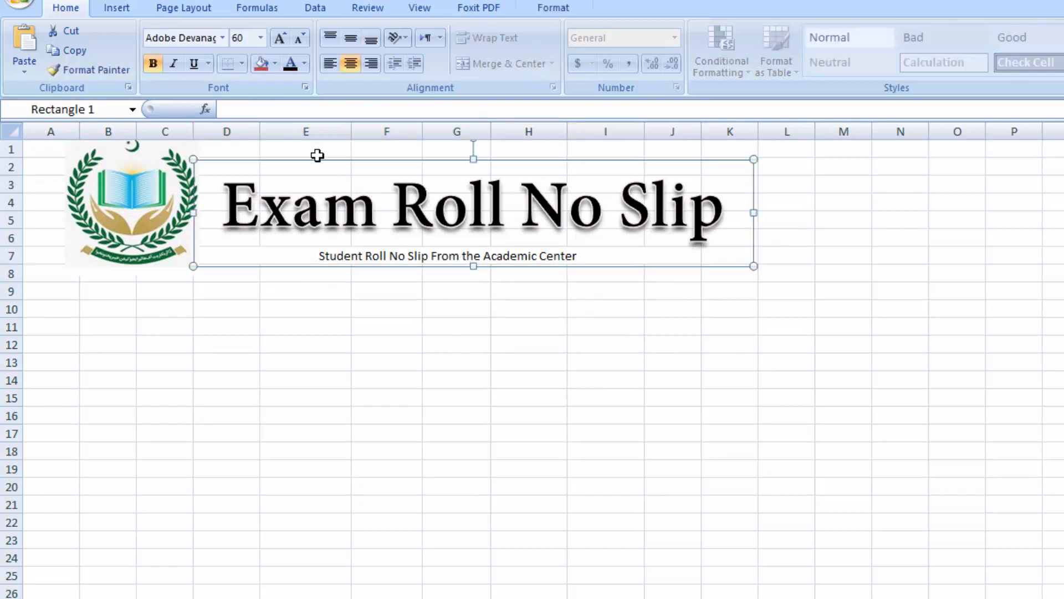
{"action": "double_click", "coordinate": [573, 255]}
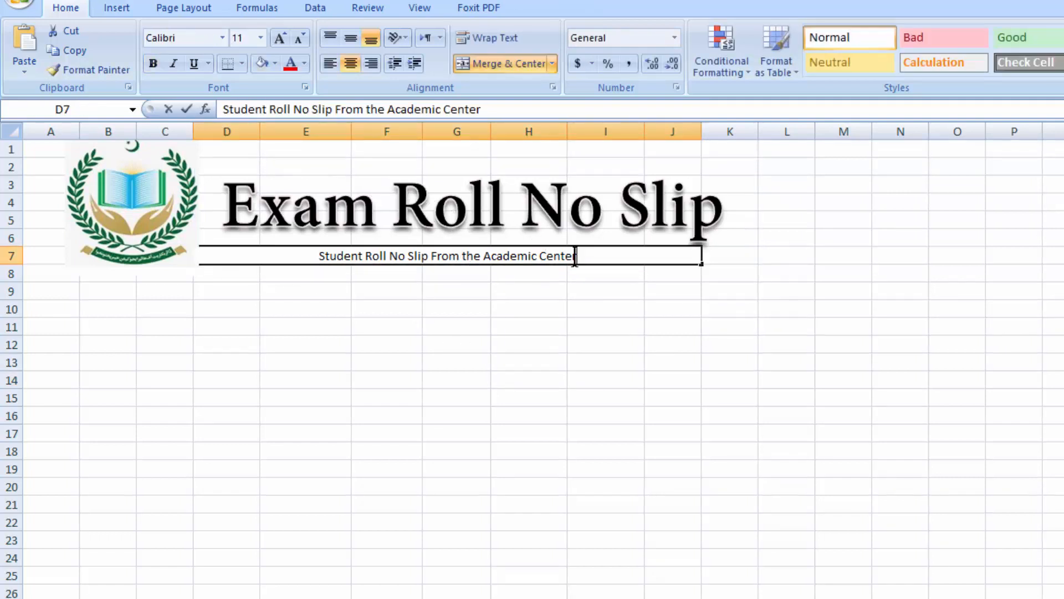
{"action": "left_click_drag", "start_coordinate": [570, 256], "coordinate": [322, 252]}
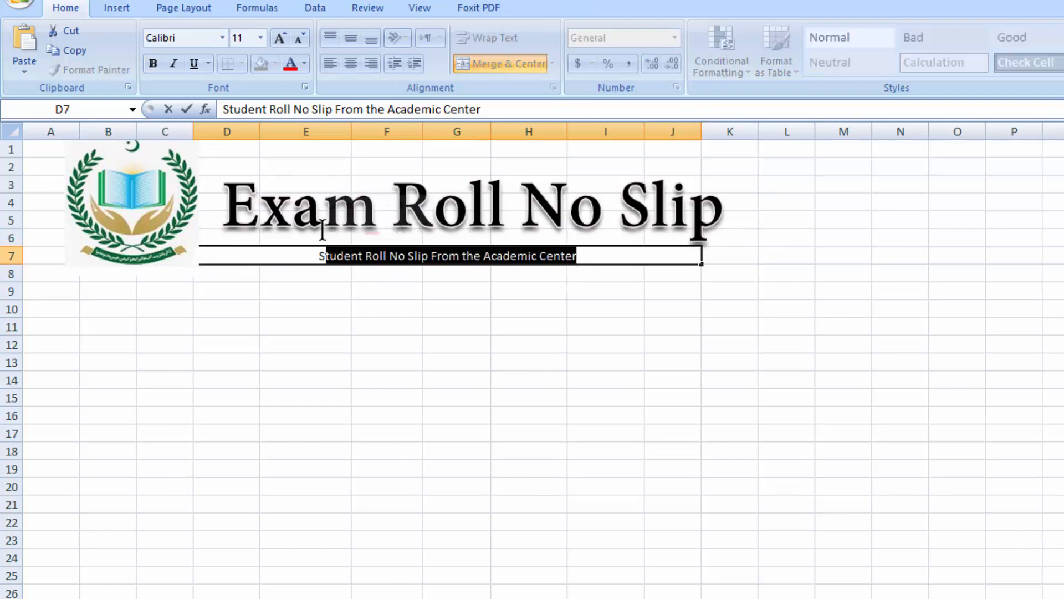
{"action": "left_click", "coordinate": [280, 39]}
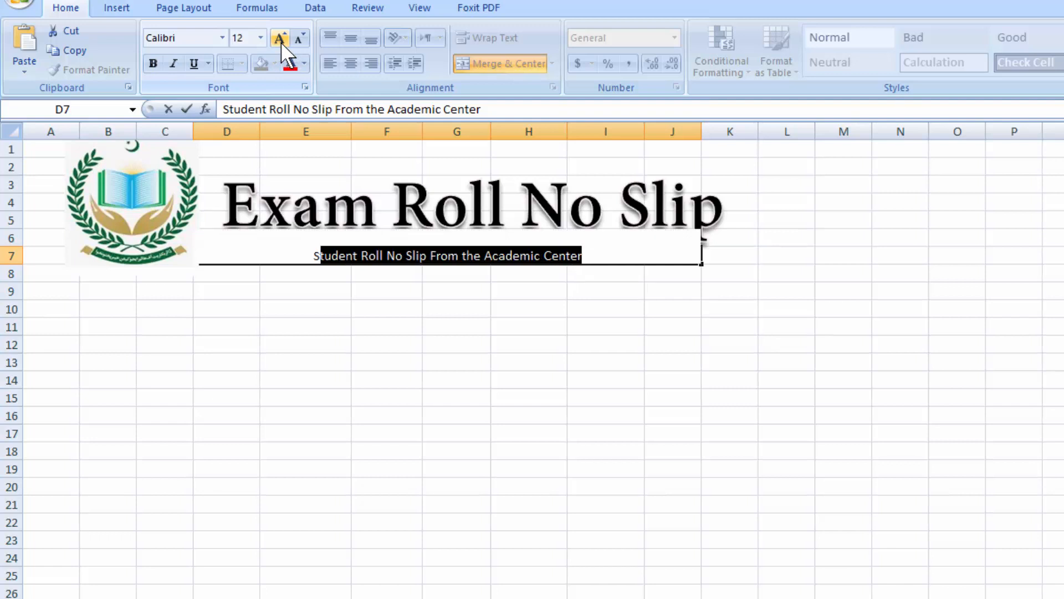
{"action": "left_click", "coordinate": [280, 39]}
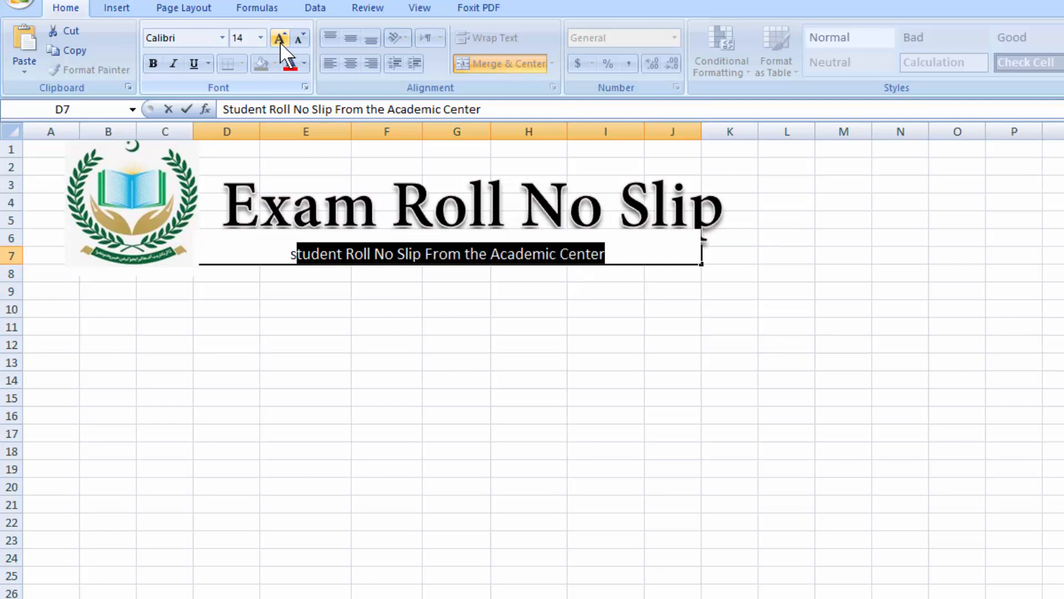
{"action": "left_click", "coordinate": [281, 42]}
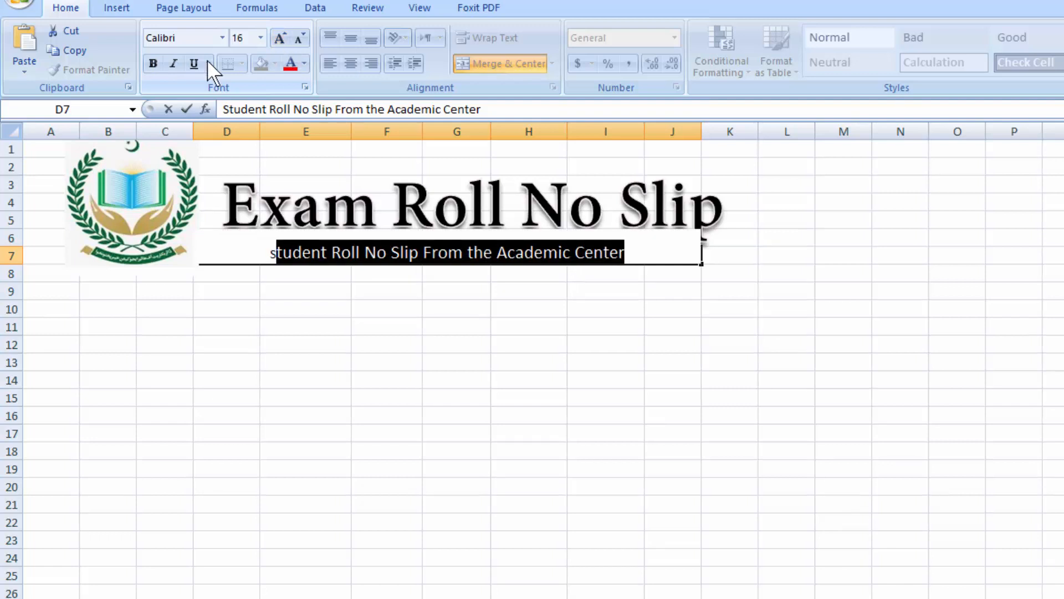
{"action": "left_click", "coordinate": [152, 64]}
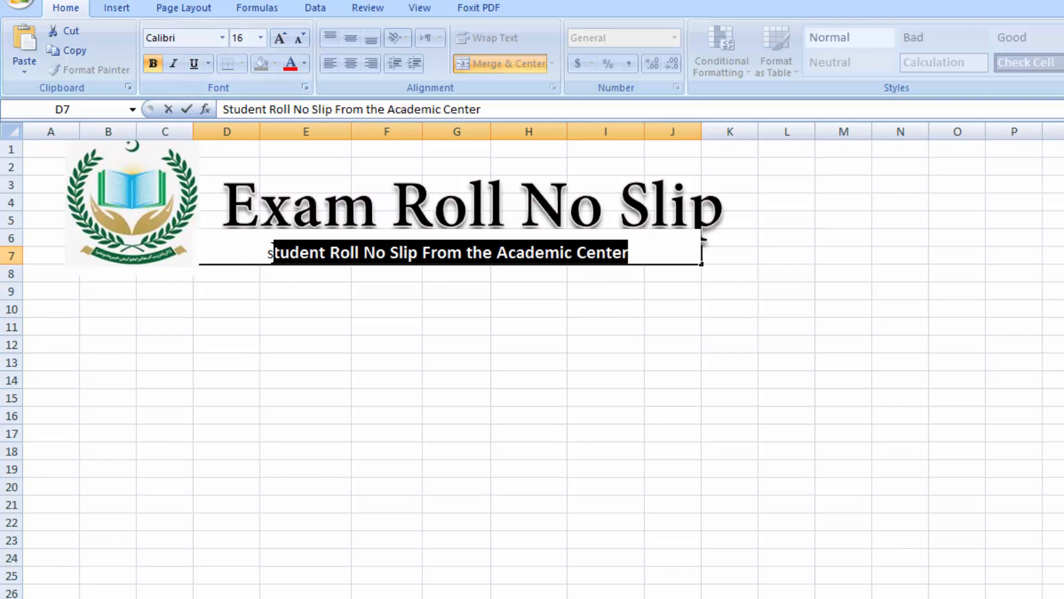
- Try to apply bold to the first letter "S" of the row 7 subtitle and finish editing the cell
{"action": "left_click_drag", "start_coordinate": [271, 252], "coordinate": [195, 252]}
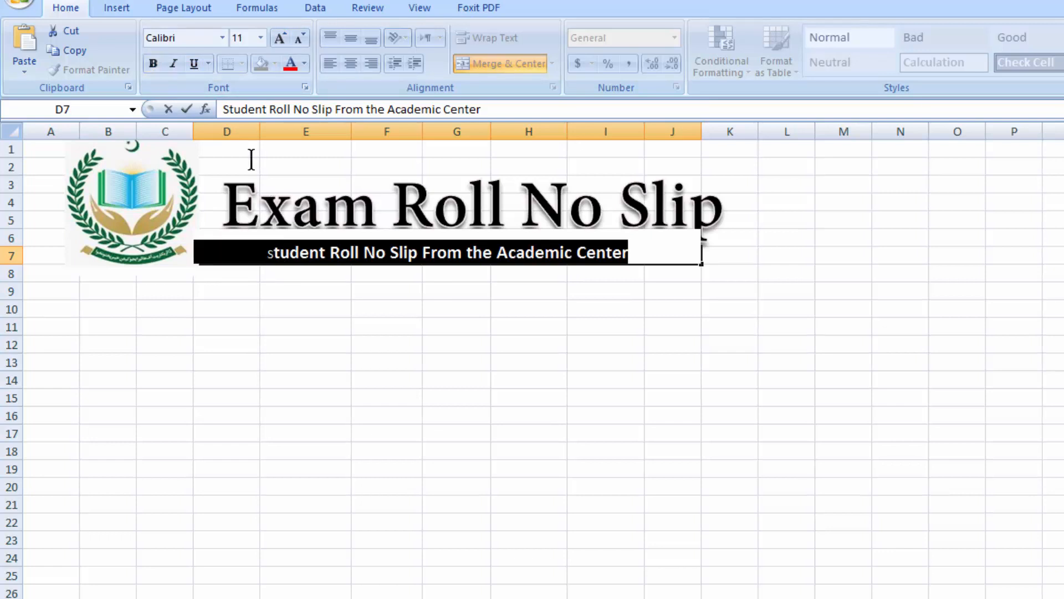
{"action": "left_click", "coordinate": [156, 67]}
{"action": "left_click", "coordinate": [427, 356]}
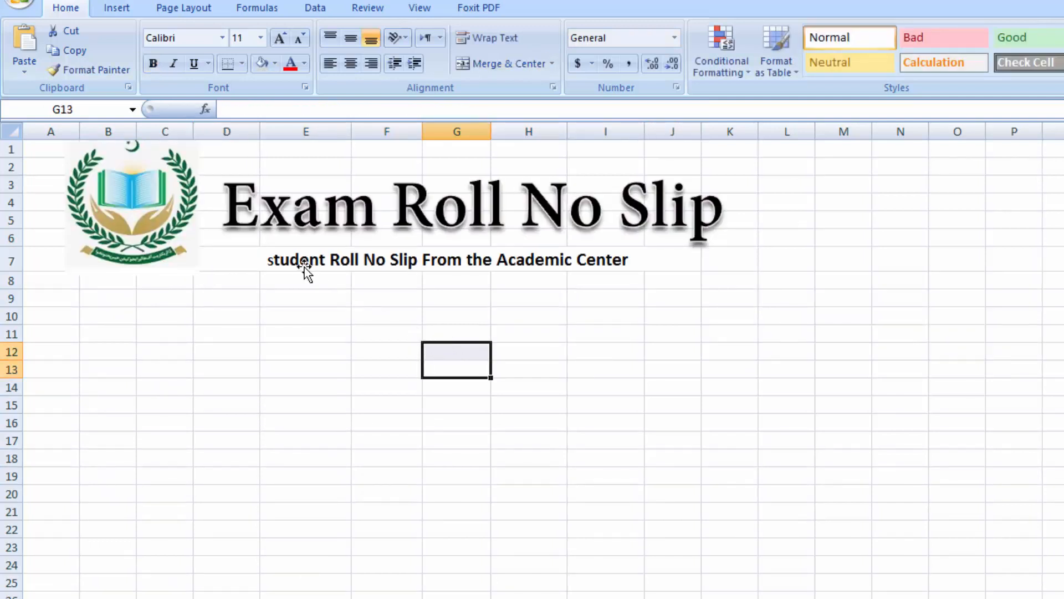
- Set the first letter "S" of the row 7 subtitle to font size 16 and finish editing the cell
{"action": "left_click", "coordinate": [270, 258]}
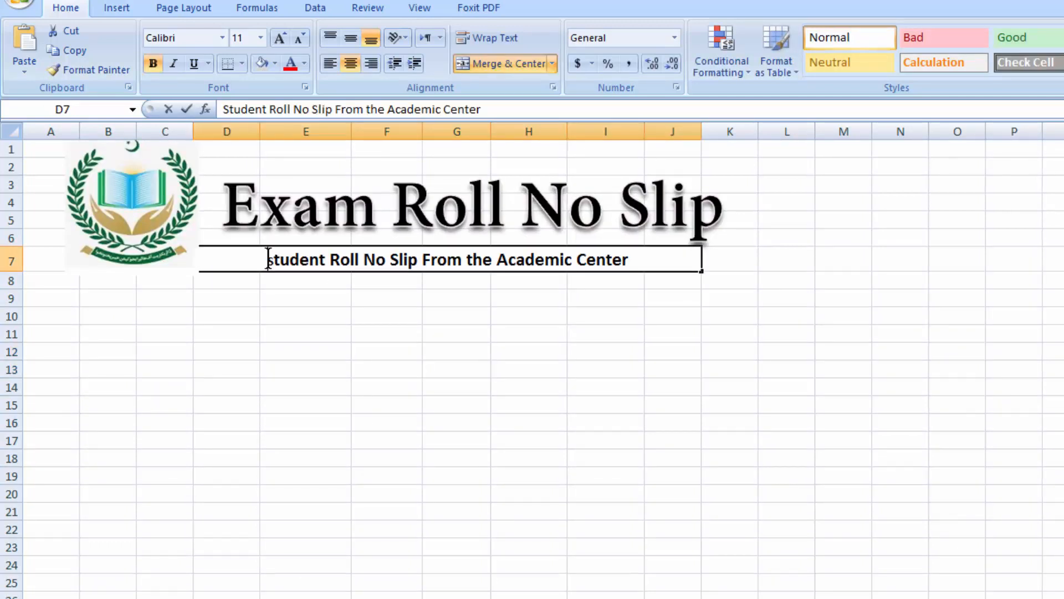
{"action": "double_click", "coordinate": [277, 265]}
{"action": "key", "text": "shift+Right"}
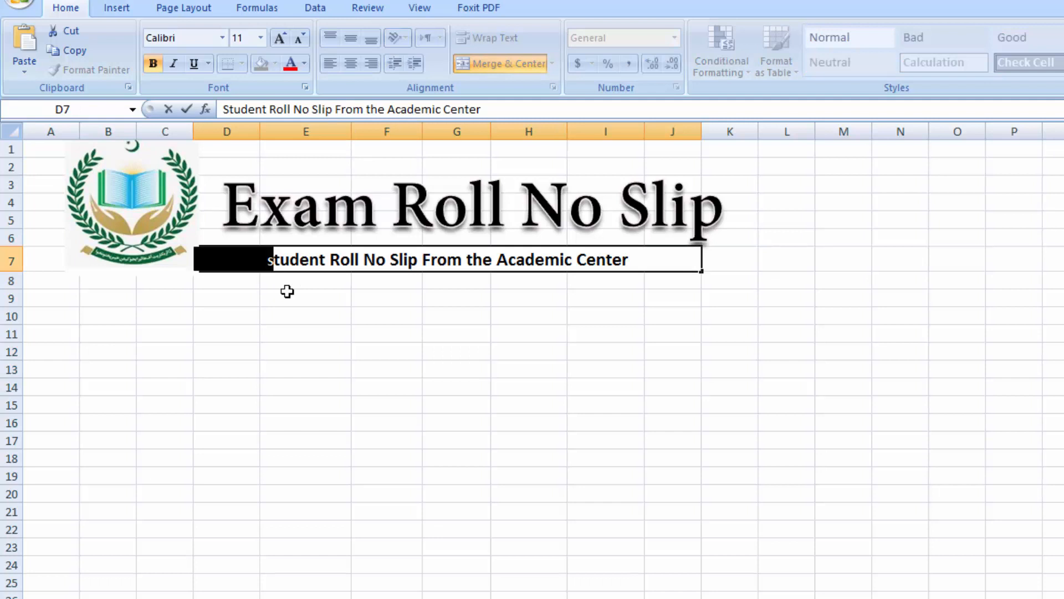
{"action": "left_click", "coordinate": [287, 34]}
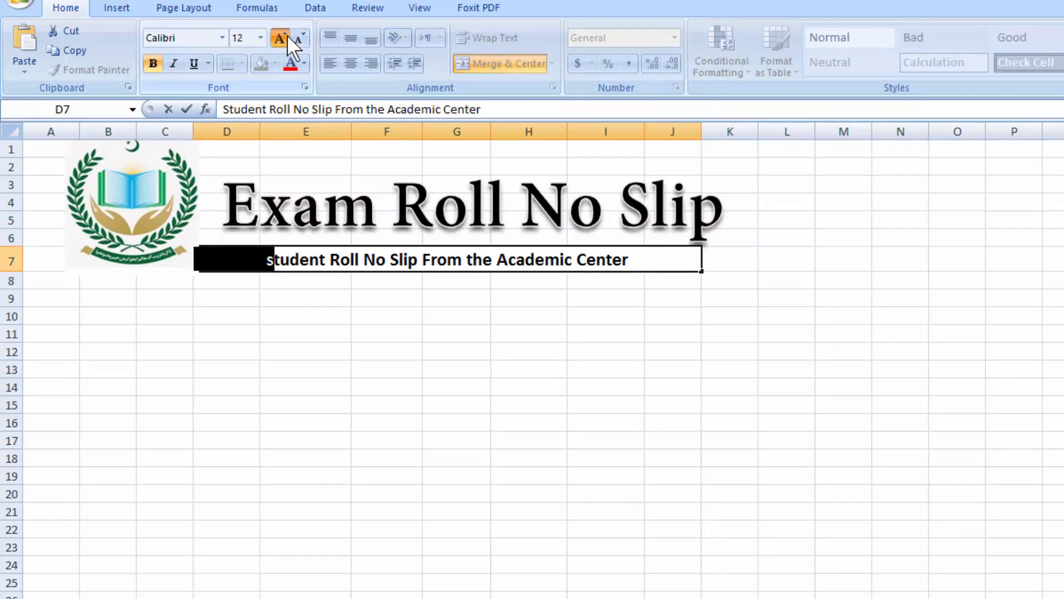
{"action": "left_click", "coordinate": [287, 35]}
{"action": "left_click", "coordinate": [287, 34]}
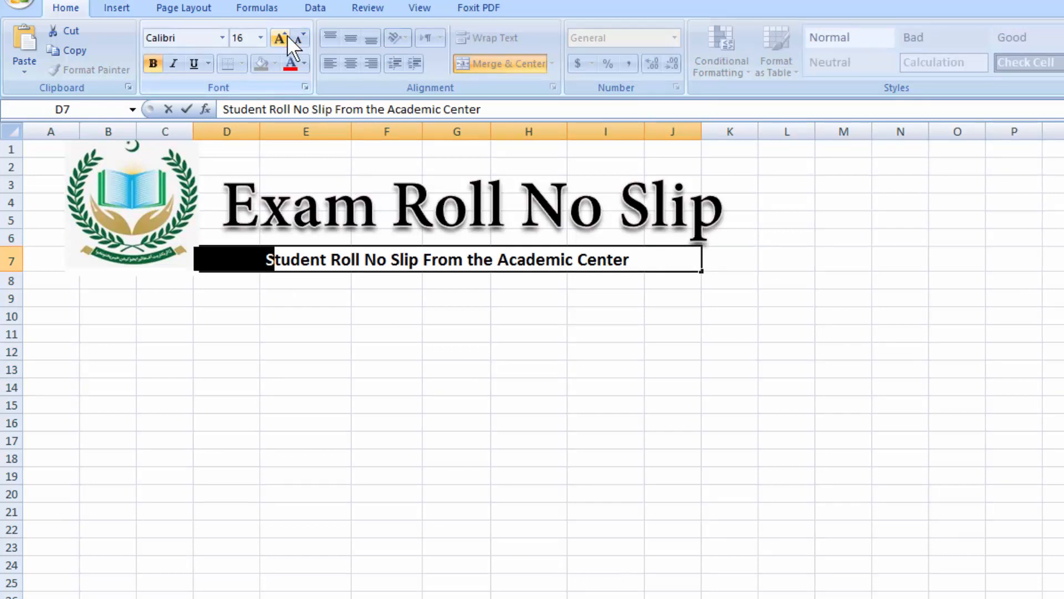
{"action": "left_click", "coordinate": [639, 406]}
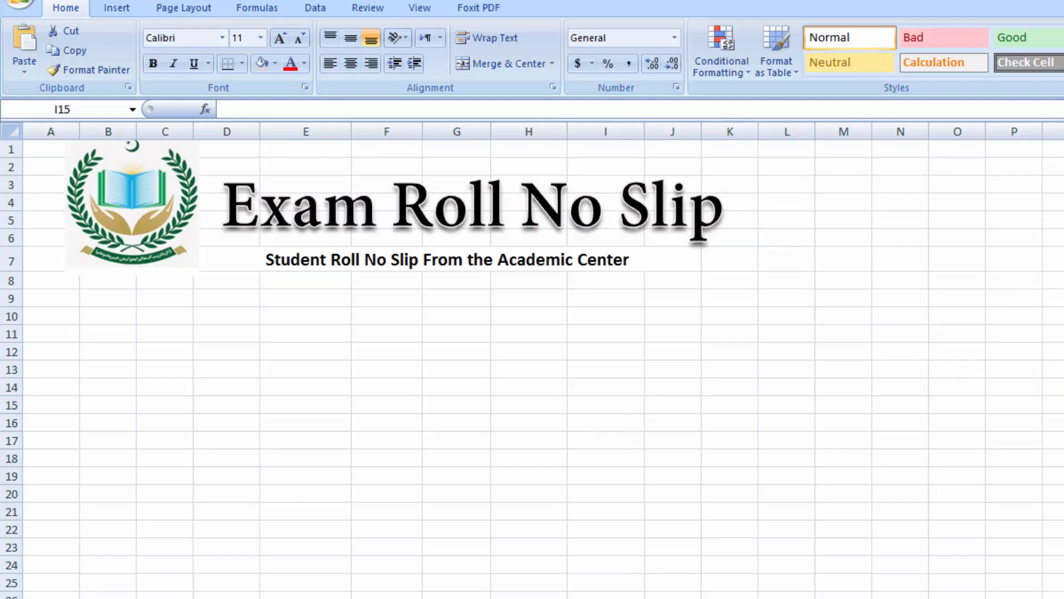
- Enter the label "Roll No" in B14 and merge and center cells B14 to C14
{"action": "left_click", "coordinate": [108, 387]}
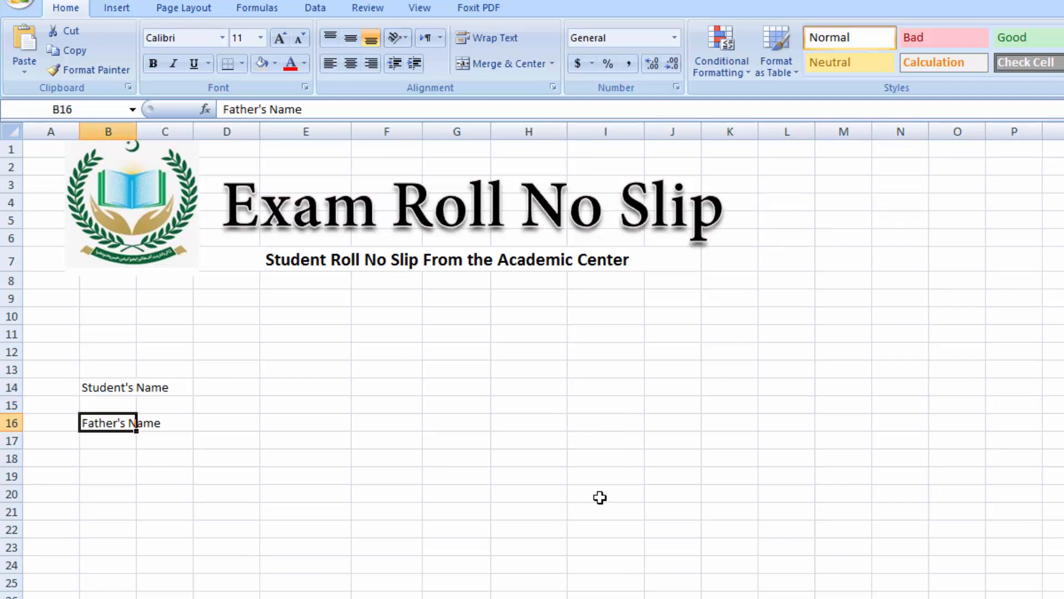
{"action": "left_click", "coordinate": [123, 391]}
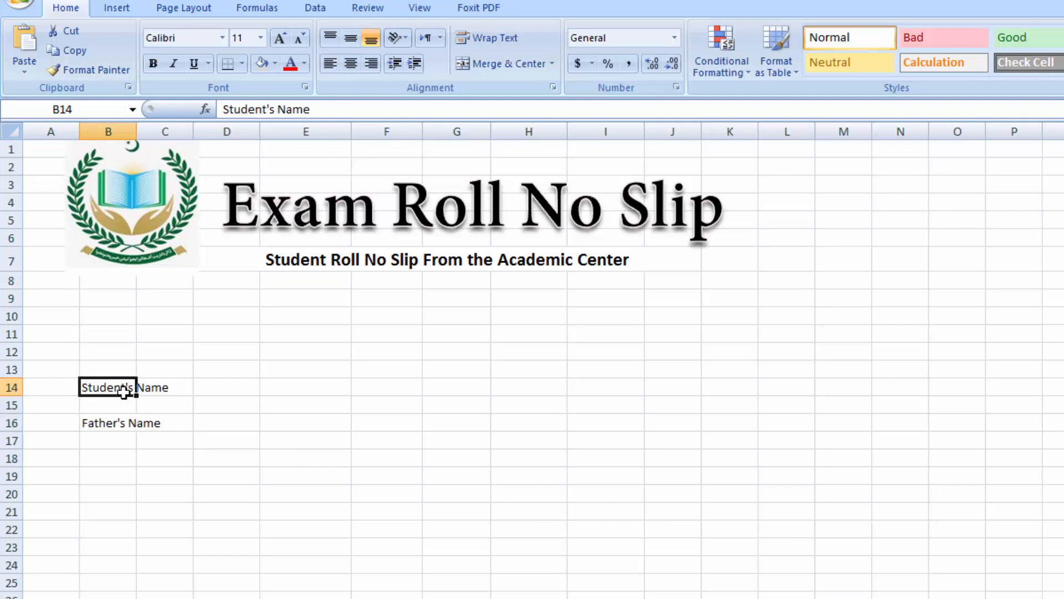
{"action": "type", "text": "Ro"}
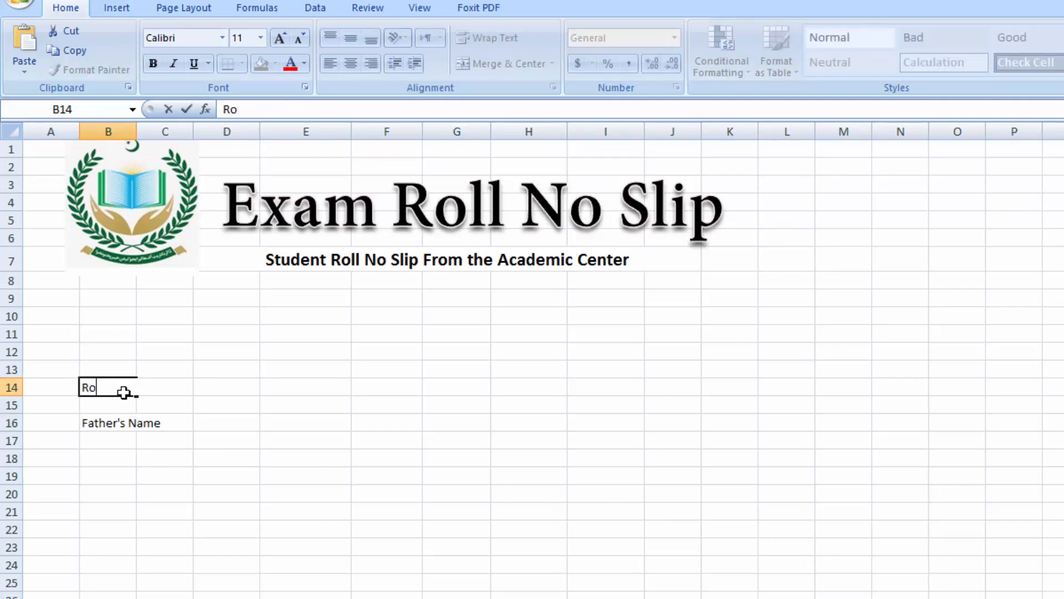
{"action": "type", "text": "ll No"}
{"action": "key", "text": "Tab"}
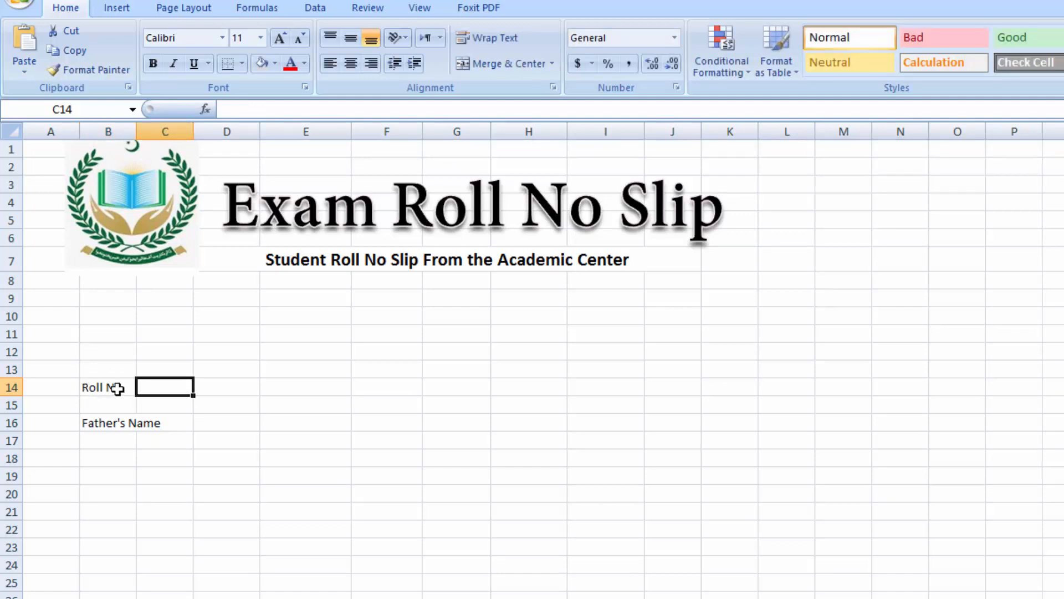
{"action": "left_click_drag", "start_coordinate": [123, 392], "coordinate": [158, 393]}
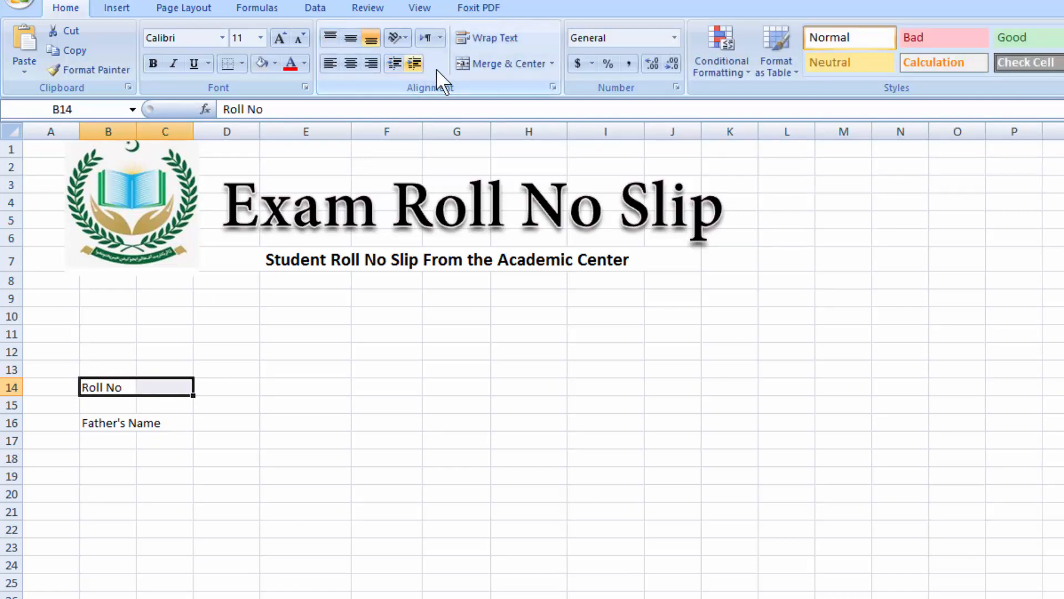
{"action": "left_click", "coordinate": [463, 64]}
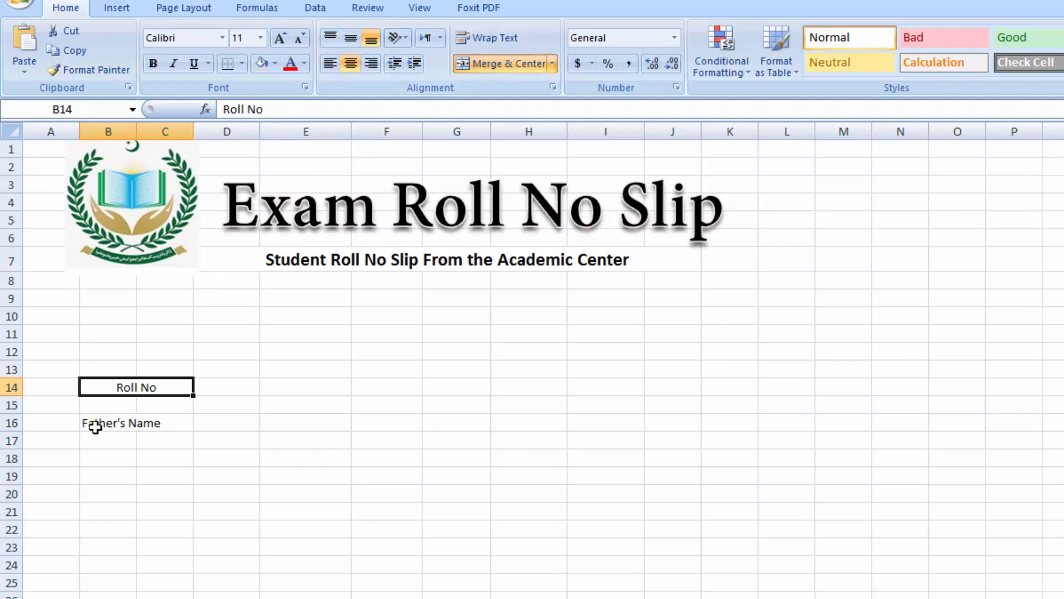
- Merge and center cells B16 to C16 and replace their label with "Student's Name"
{"action": "left_click_drag", "start_coordinate": [87, 423], "coordinate": [138, 424]}
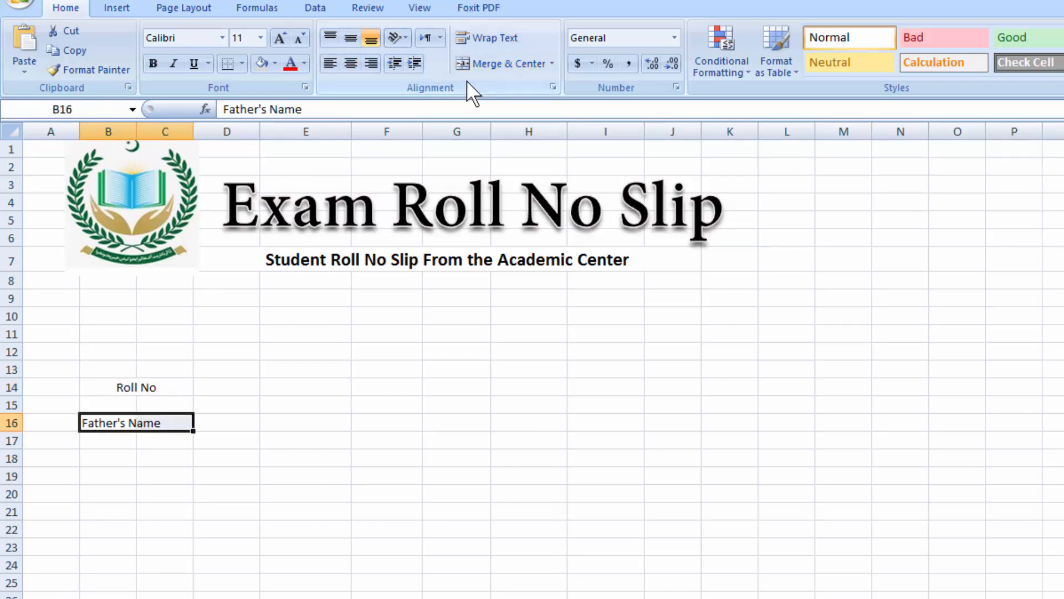
{"action": "left_click", "coordinate": [468, 65]}
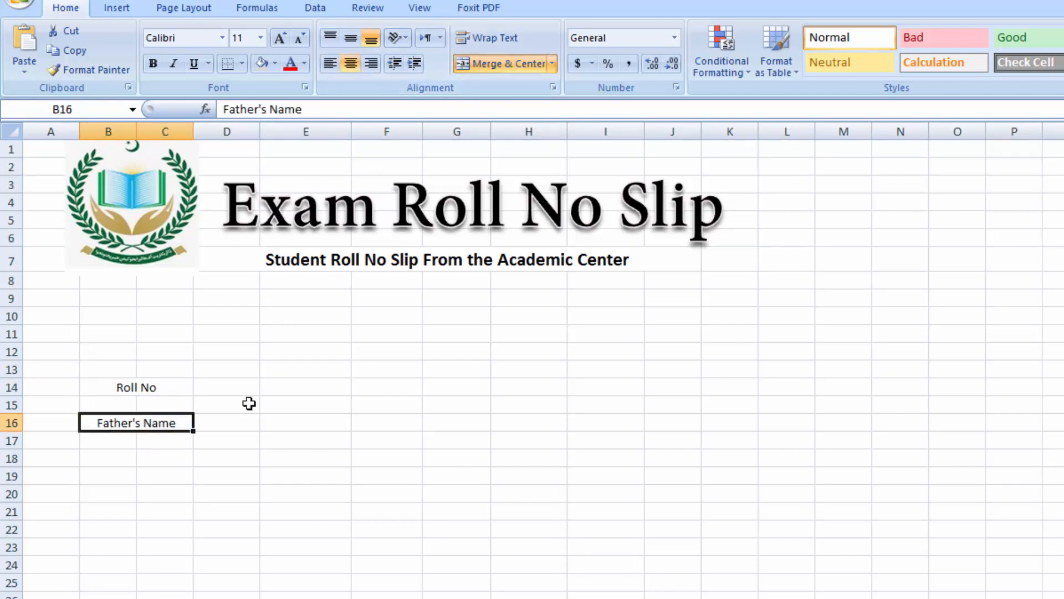
{"action": "type", "text": "Stude"}
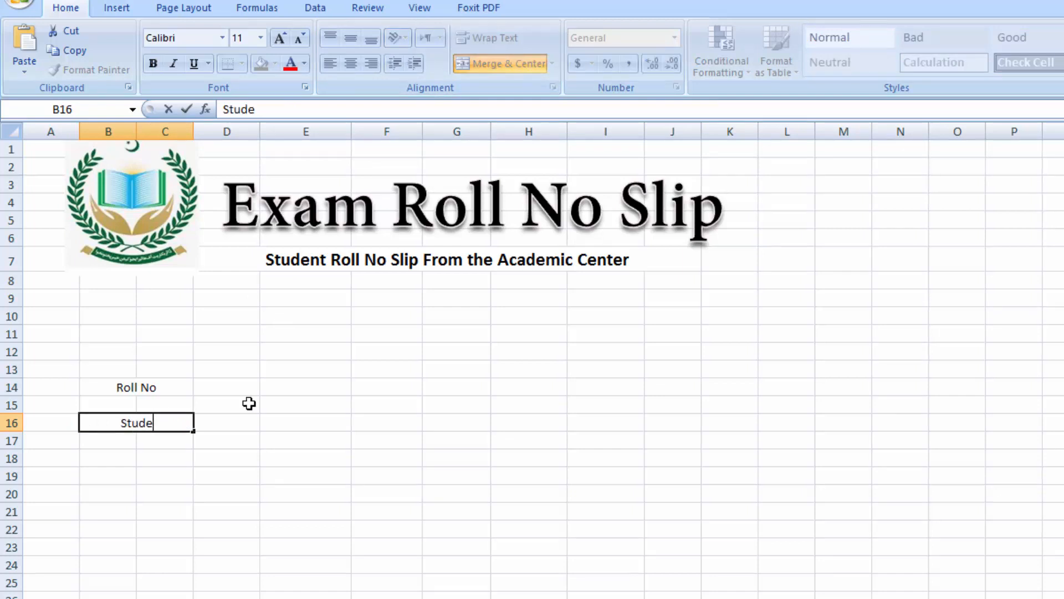
{"action": "type", "text": "nt's"}
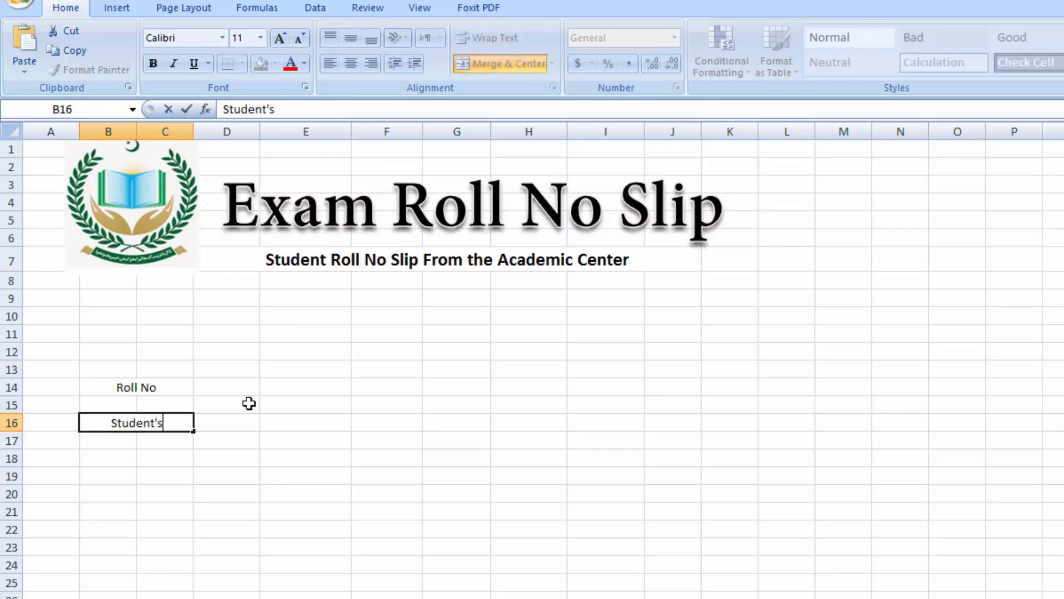
{"action": "type", "text": " Name"}
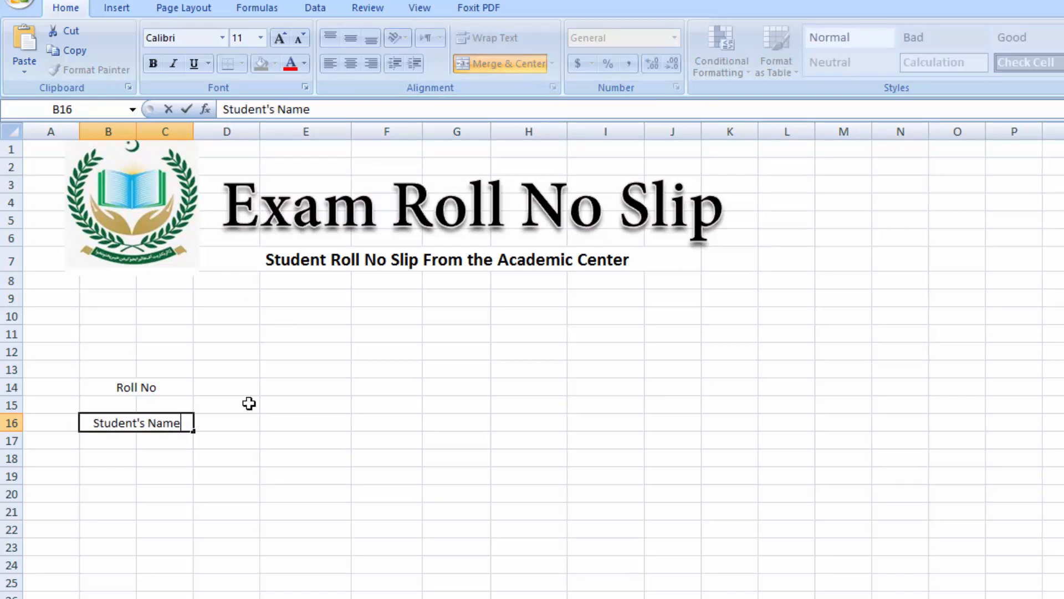
{"action": "key", "text": "Return"}
{"action": "key", "text": "Return"}
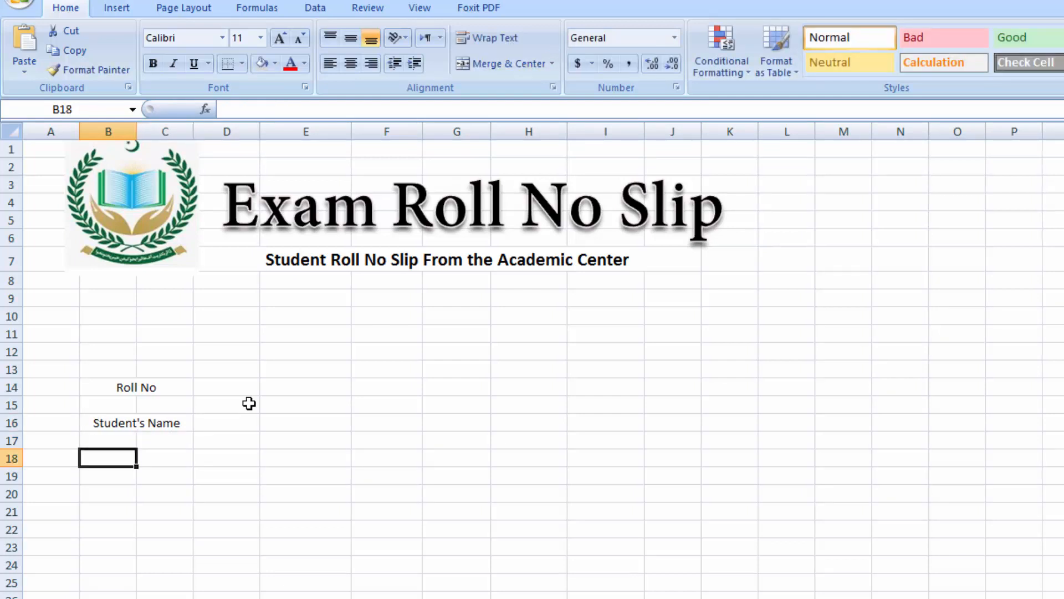
- Add the labels "Father's Name" in B18 and "Certificate" in B20, each merged and centered across columns B and C
{"action": "type", "text": "Fat"}
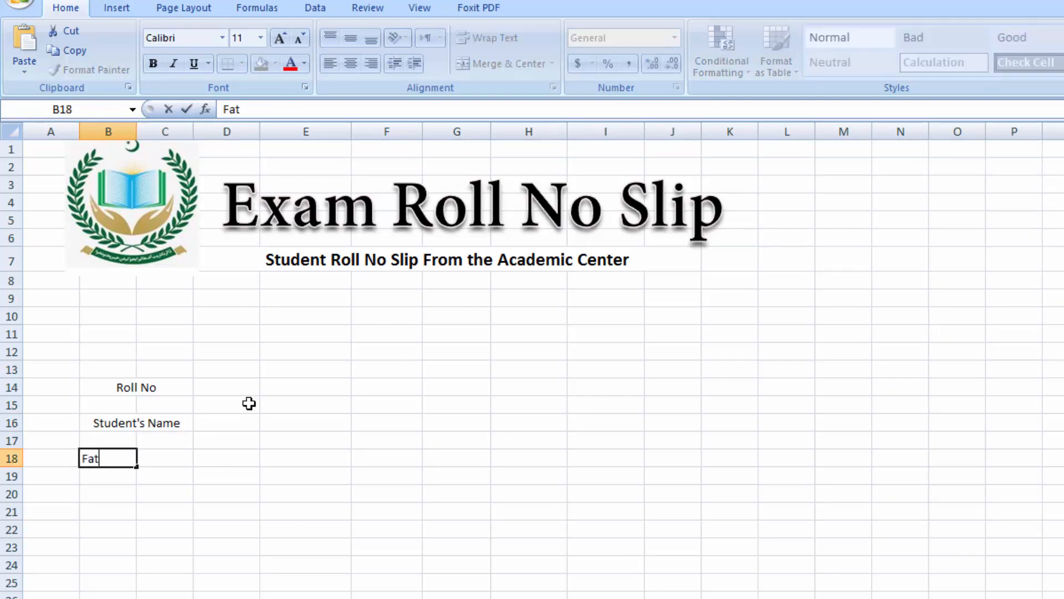
{"action": "type", "text": "her's Name"}
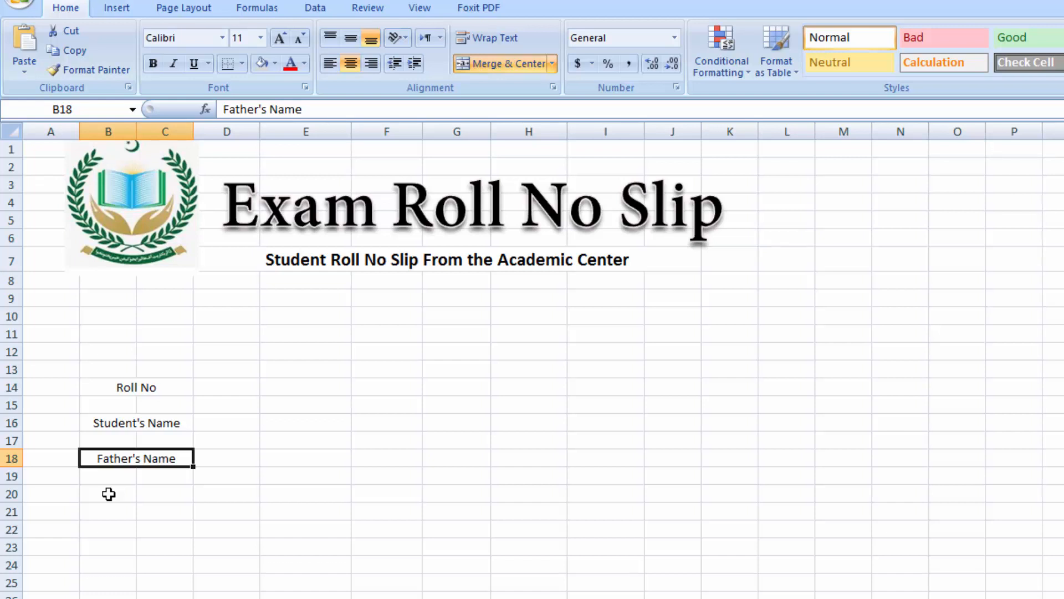
{"action": "left_click_drag", "start_coordinate": [109, 494], "coordinate": [148, 492]}
{"action": "left_click", "coordinate": [469, 63]}
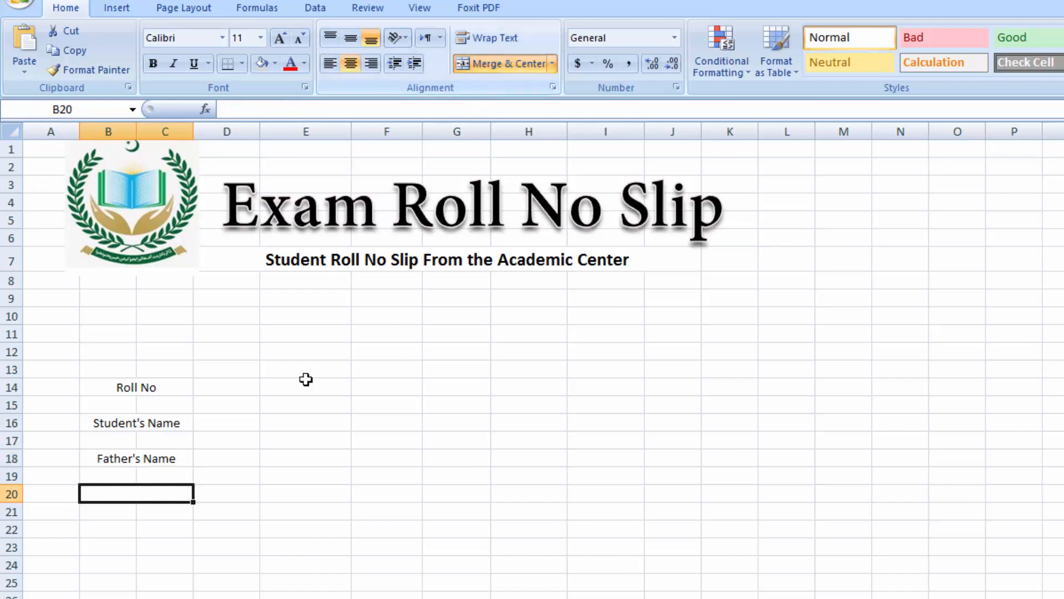
{"action": "type", "text": "Cd"}
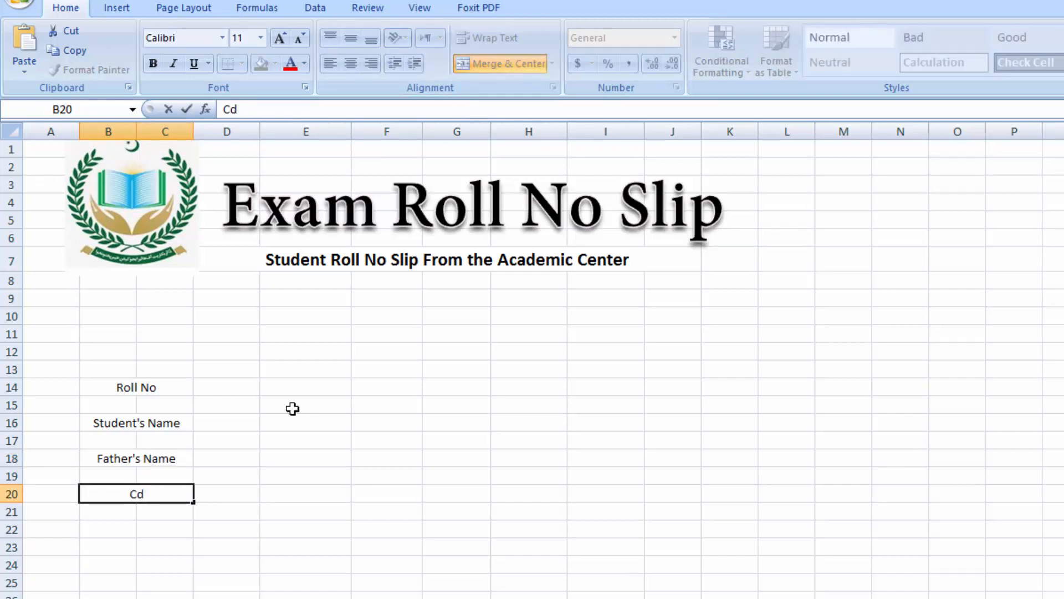
{"action": "key", "text": "BackSpace"}
{"action": "type", "text": "ertificate"}
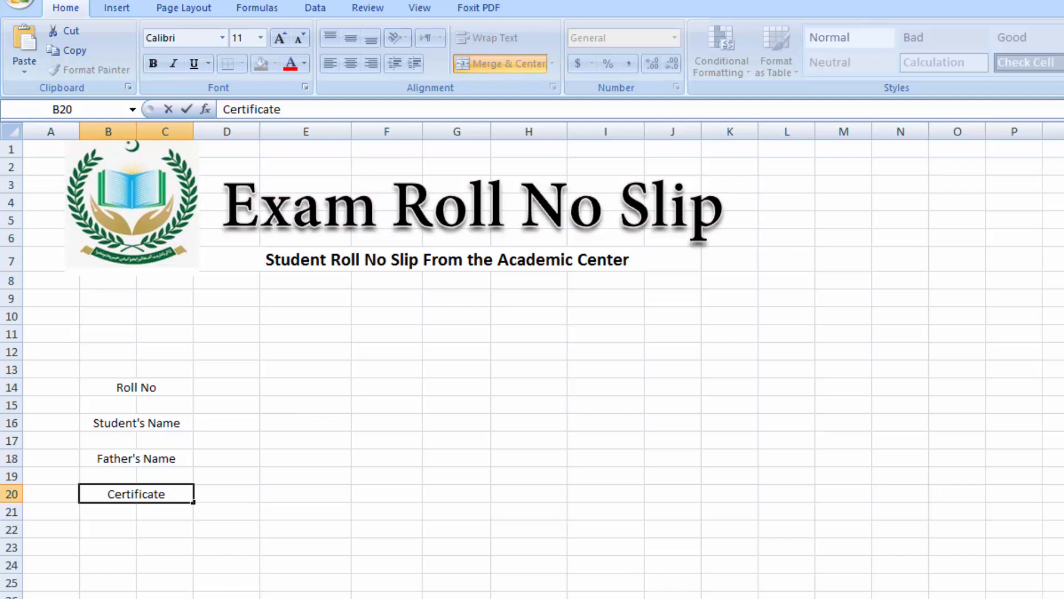
{"action": "key", "text": "Return"}
{"action": "left_click", "coordinate": [215, 565]}
- Left-align the four labels in B14 to C20 and increase the heights of rows 14, 16, 18 and 20
{"action": "left_click", "coordinate": [146, 388]}
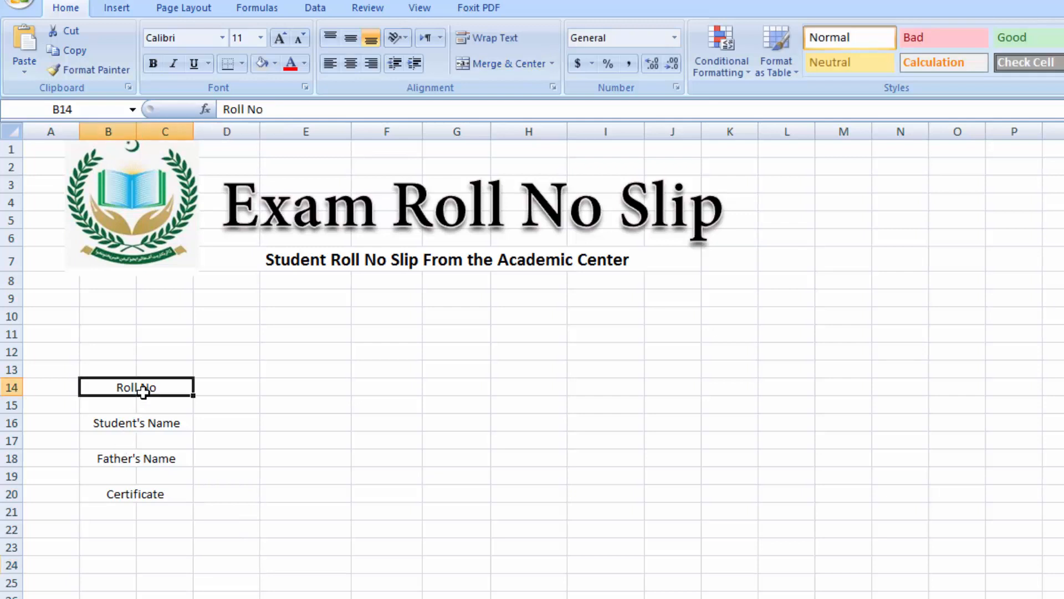
{"action": "left_click_drag", "start_coordinate": [144, 410], "coordinate": [148, 492]}
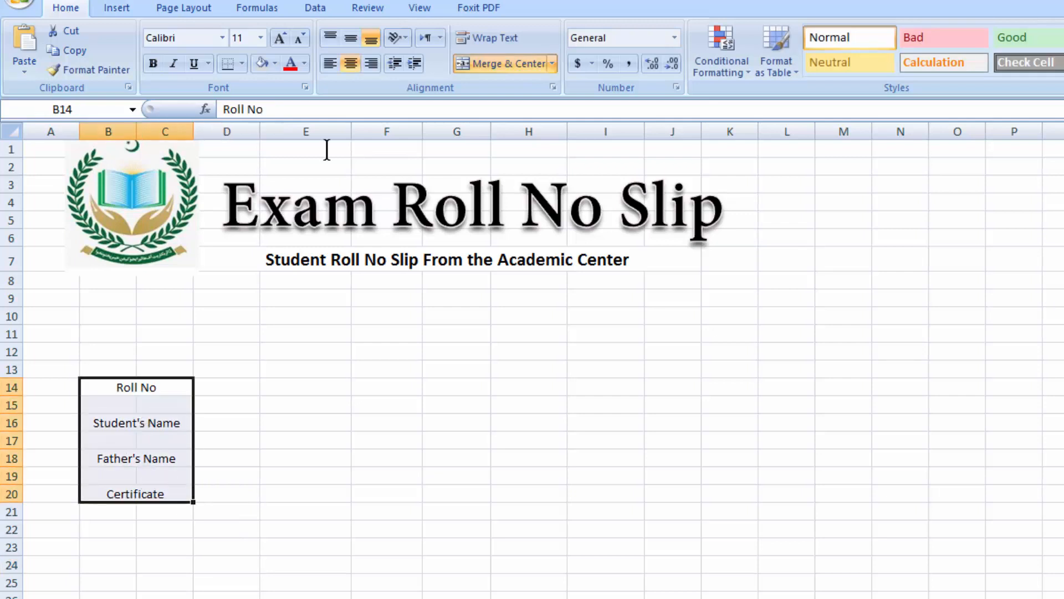
{"action": "left_click", "coordinate": [371, 63]}
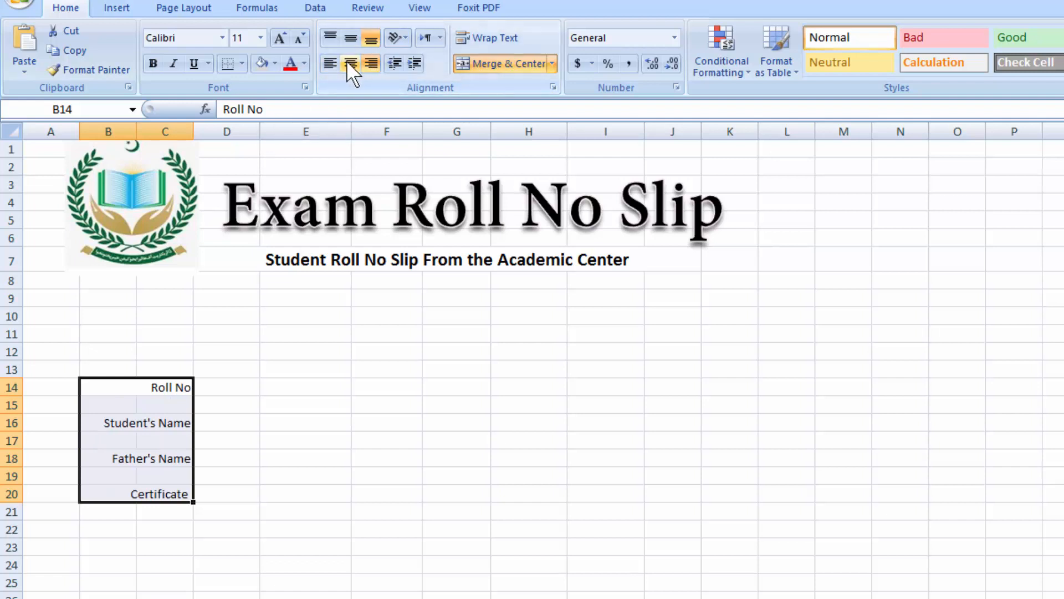
{"action": "left_click", "coordinate": [350, 62]}
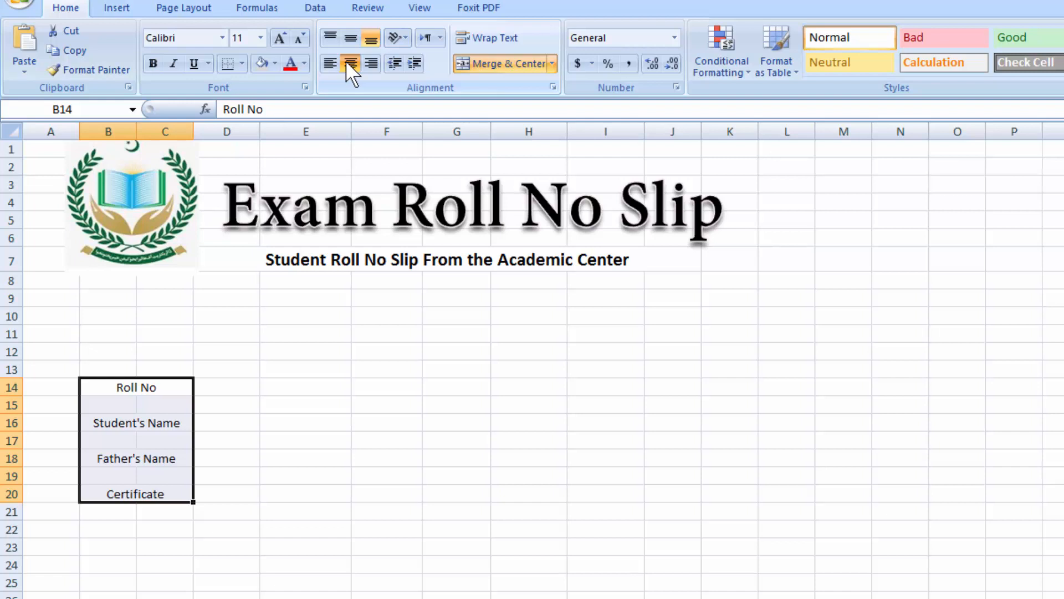
{"action": "left_click", "coordinate": [331, 62]}
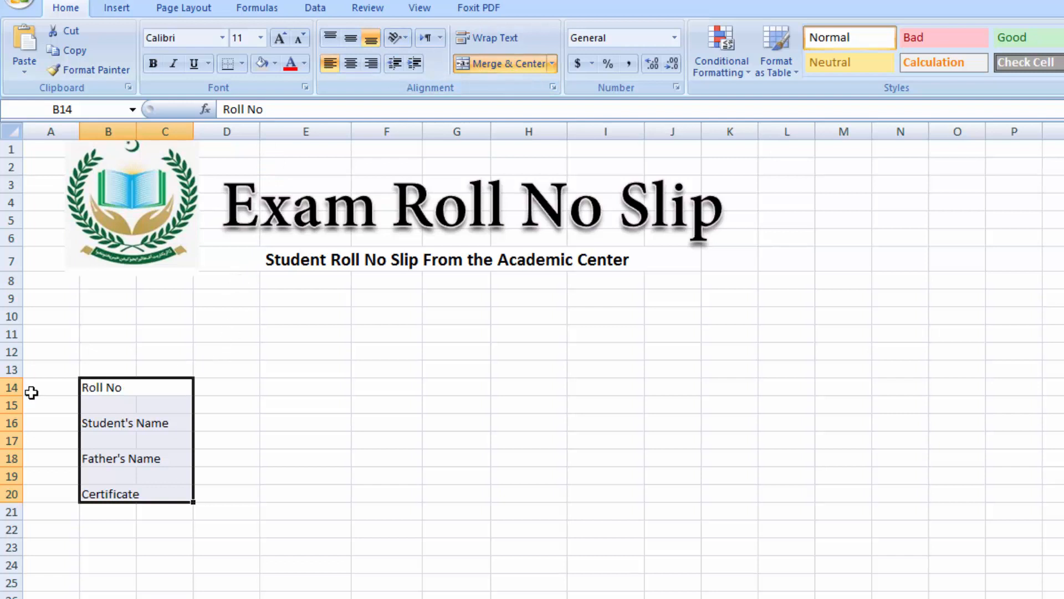
{"action": "left_click_drag", "start_coordinate": [18, 394], "coordinate": [16, 406]}
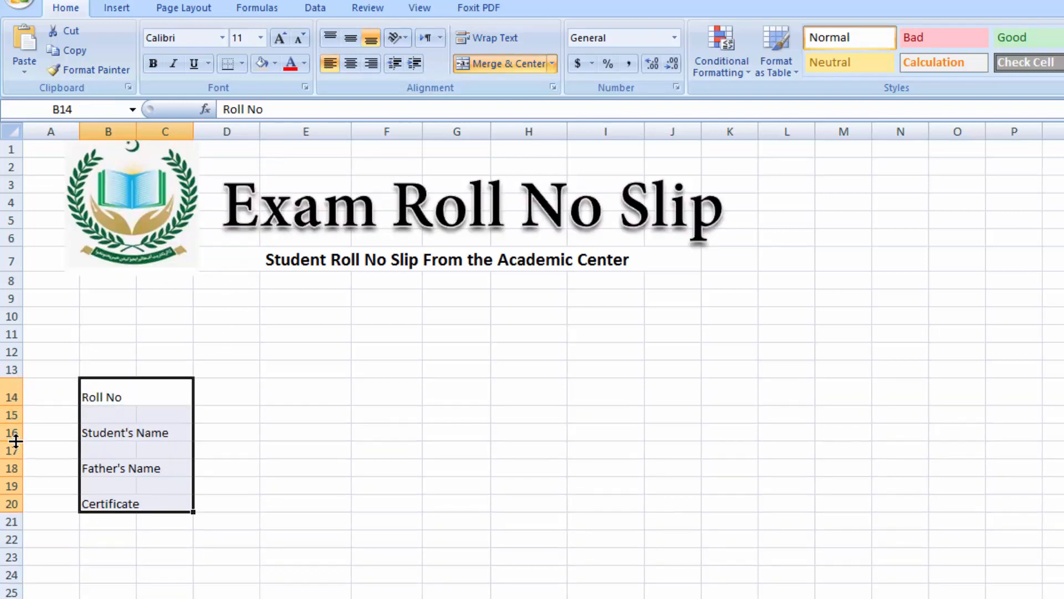
{"action": "left_click_drag", "start_coordinate": [15, 442], "coordinate": [15, 534]}
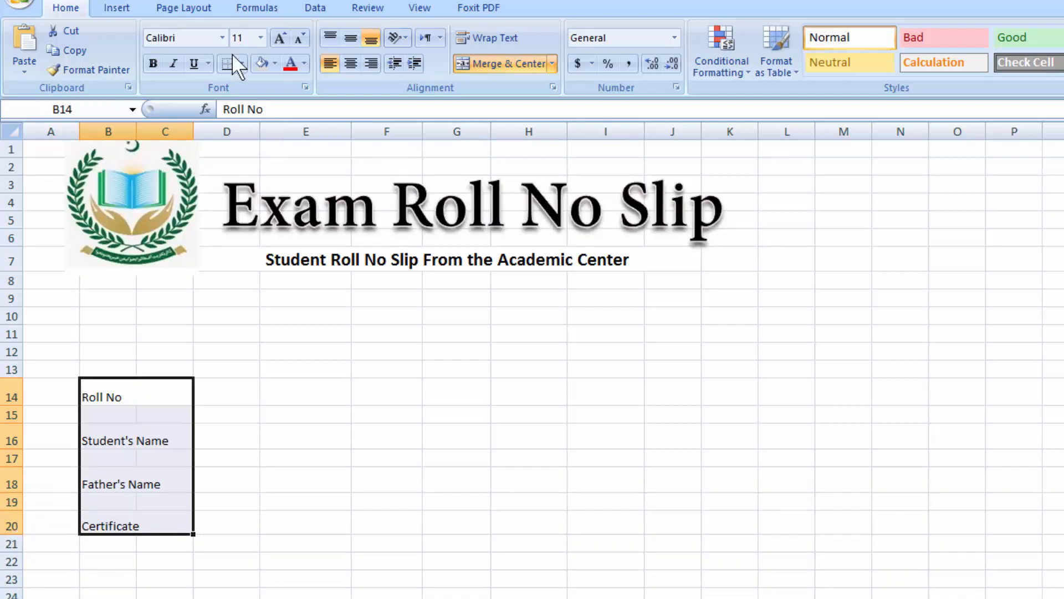
- Change the four labels in B14 to C20 to the Georgia font at size 14
{"action": "left_click", "coordinate": [223, 37]}
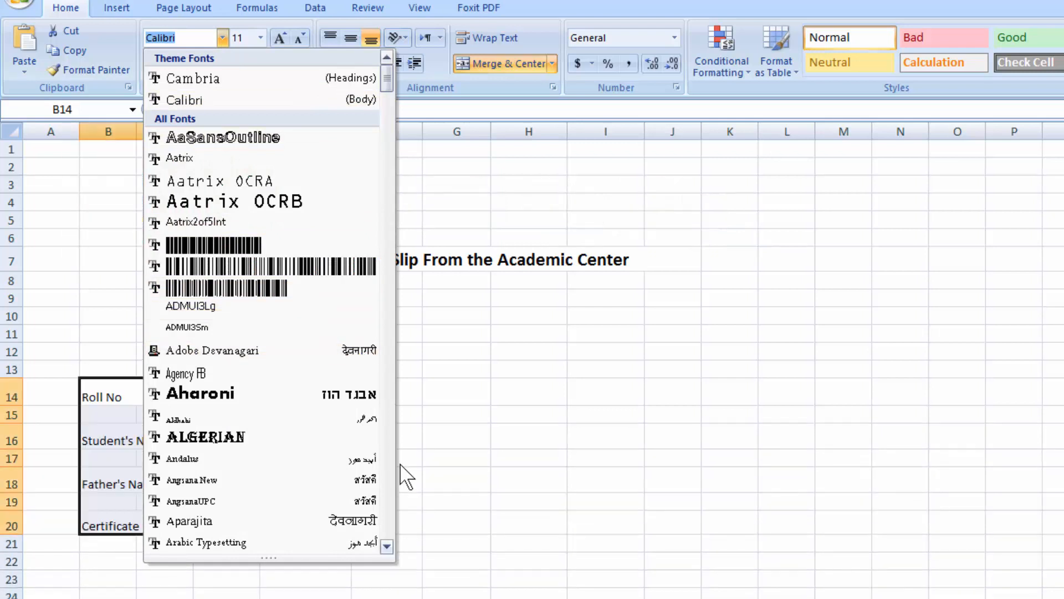
{"action": "left_click", "coordinate": [387, 544]}
{"action": "left_click", "coordinate": [387, 544]}
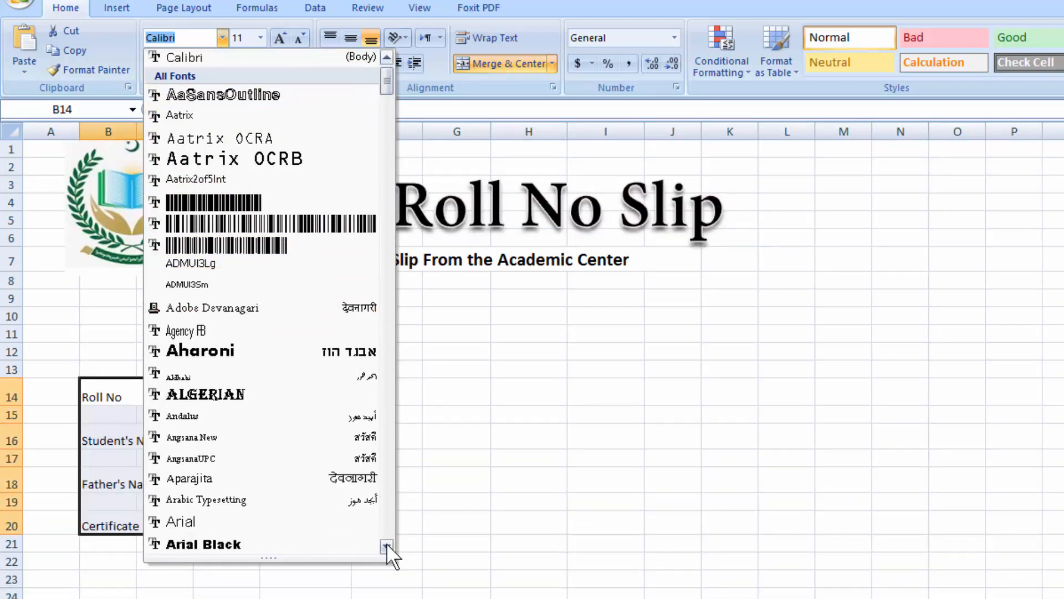
{"action": "left_click", "coordinate": [386, 544]}
{"action": "left_click", "coordinate": [386, 544]}
{"action": "left_click", "coordinate": [387, 544]}
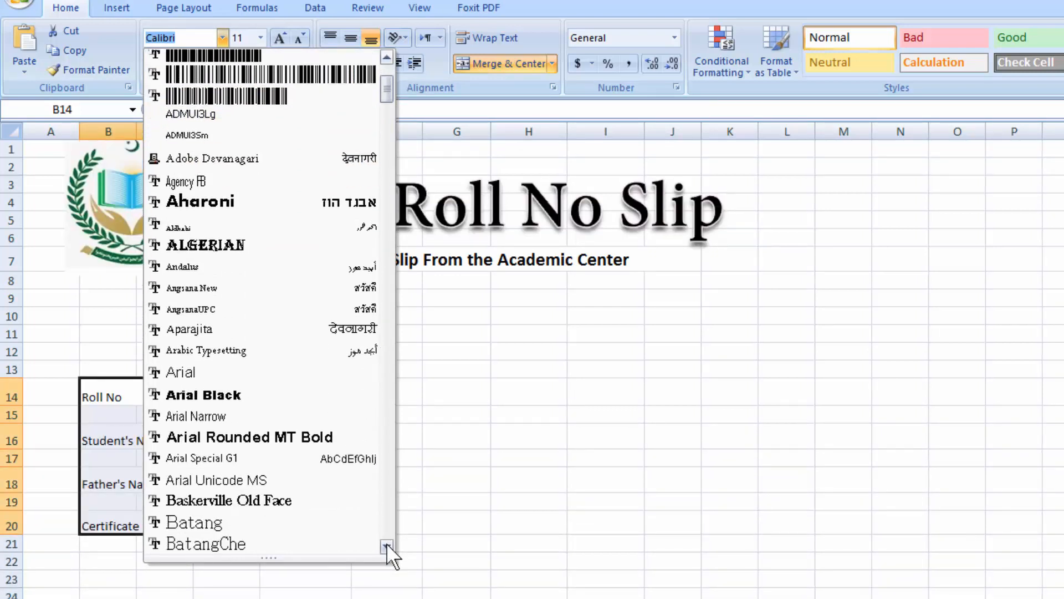
{"action": "left_click", "coordinate": [387, 545]}
{"action": "left_click", "coordinate": [387, 544]}
{"action": "left_click", "coordinate": [387, 544]}
{"action": "left_click", "coordinate": [387, 544]}
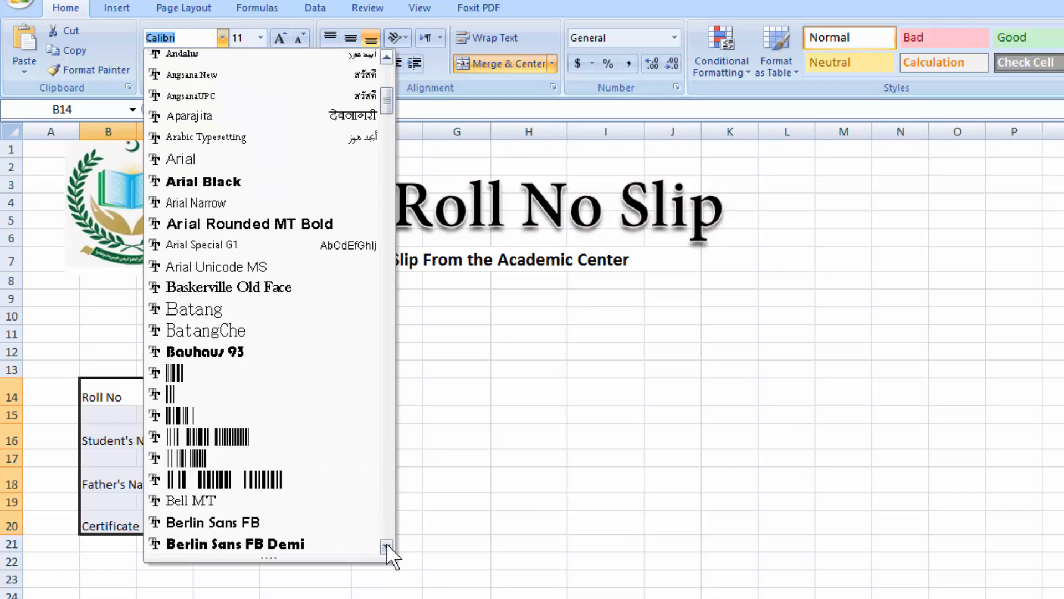
{"action": "left_click", "coordinate": [387, 544]}
{"action": "left_click", "coordinate": [387, 544]}
{"action": "left_click", "coordinate": [387, 545]}
{"action": "left_click", "coordinate": [387, 544]}
{"action": "left_click", "coordinate": [387, 544]}
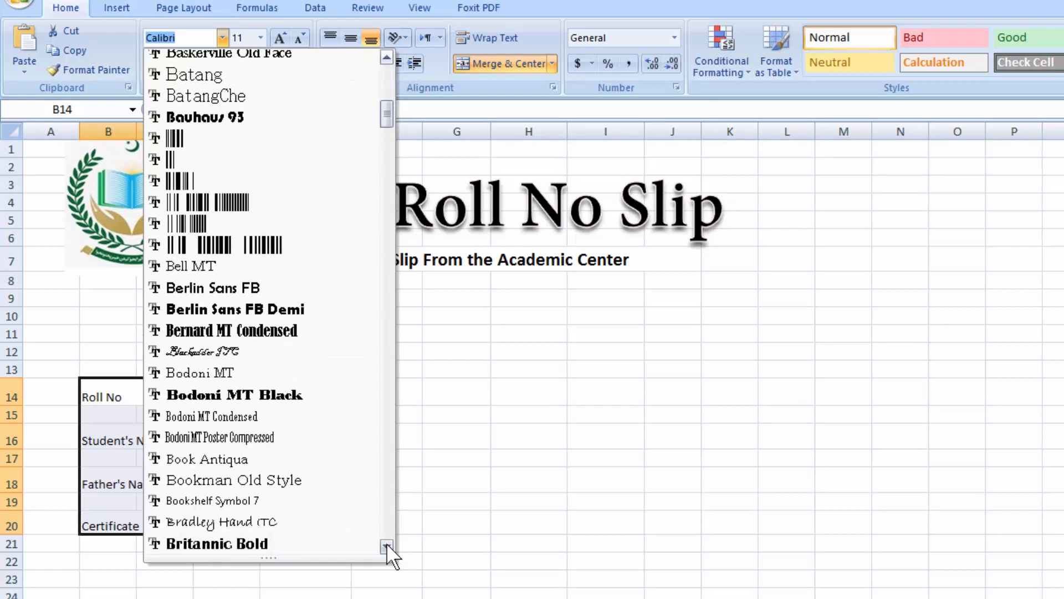
{"action": "left_click", "coordinate": [387, 545]}
{"action": "left_click", "coordinate": [387, 545]}
{"action": "left_click", "coordinate": [387, 544]}
{"action": "left_click", "coordinate": [387, 544]}
{"action": "left_click", "coordinate": [387, 544]}
{"action": "left_click", "coordinate": [387, 544]}
{"action": "left_click", "coordinate": [387, 545]}
{"action": "left_click", "coordinate": [386, 544]}
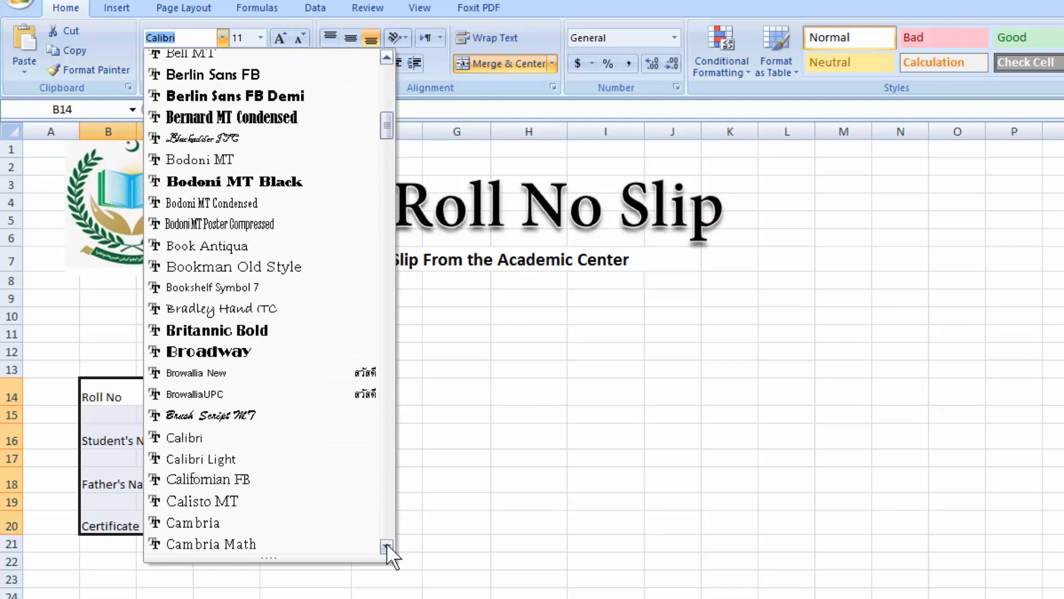
{"action": "left_click", "coordinate": [387, 545]}
{"action": "left_click", "coordinate": [387, 544]}
{"action": "left_click", "coordinate": [387, 544]}
{"action": "left_click", "coordinate": [387, 544]}
{"action": "left_click", "coordinate": [387, 544]}
{"action": "left_click", "coordinate": [387, 544]}
{"action": "left_click", "coordinate": [387, 544]}
{"action": "left_click", "coordinate": [387, 544]}
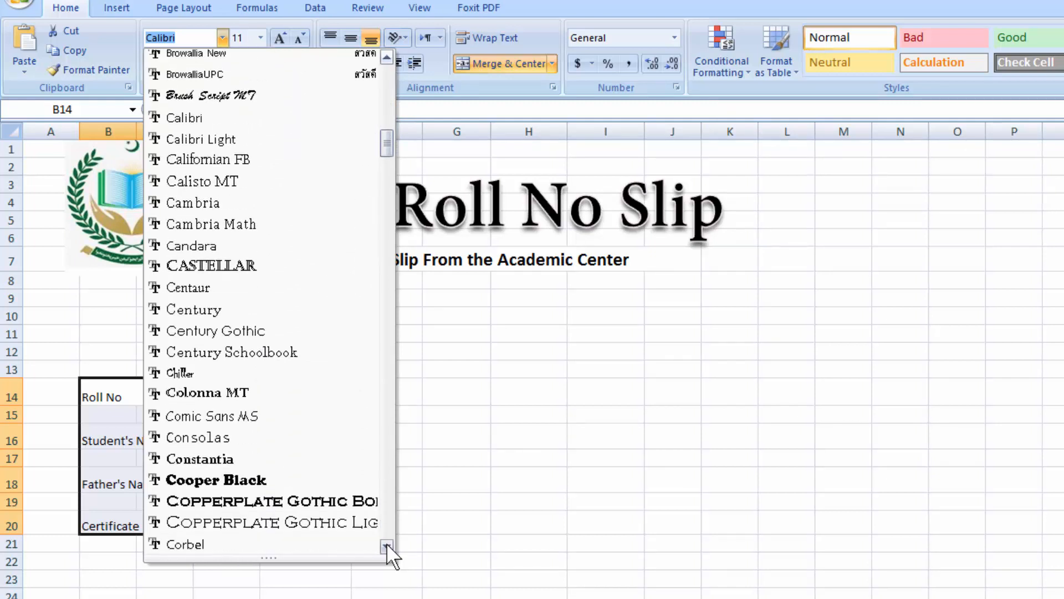
{"action": "left_click", "coordinate": [387, 544]}
{"action": "left_click", "coordinate": [387, 544]}
{"action": "left_click", "coordinate": [386, 544]}
{"action": "left_click", "coordinate": [387, 544]}
{"action": "left_click", "coordinate": [386, 544]}
{"action": "left_click", "coordinate": [387, 544]}
{"action": "left_click", "coordinate": [387, 545]}
{"action": "left_click", "coordinate": [387, 544]}
{"action": "left_click", "coordinate": [387, 544]}
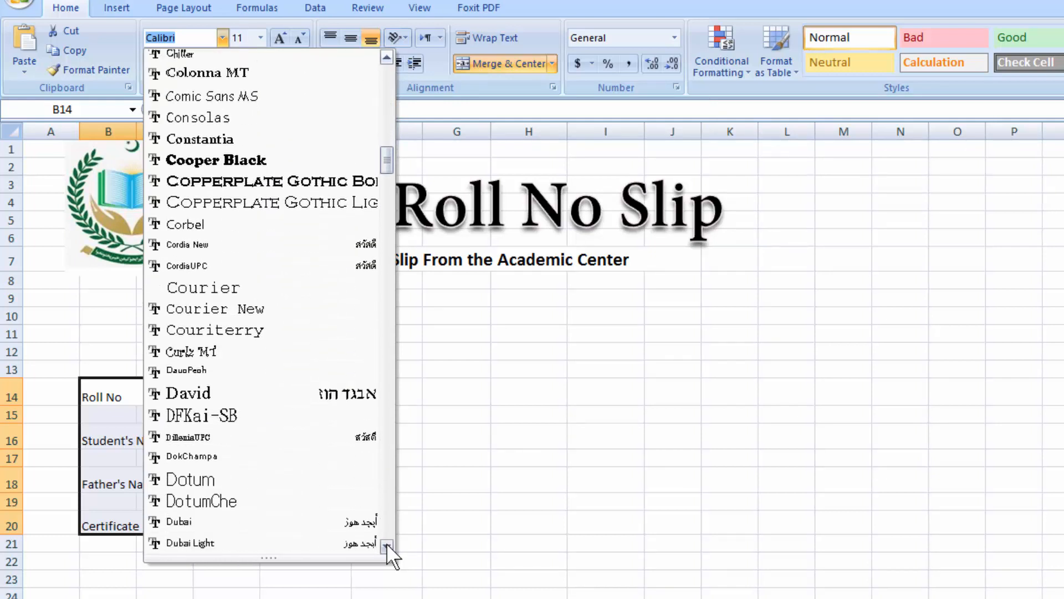
{"action": "left_click", "coordinate": [387, 544]}
{"action": "left_click", "coordinate": [387, 544]}
{"action": "left_click", "coordinate": [387, 544]}
{"action": "left_click", "coordinate": [387, 544]}
{"action": "left_click", "coordinate": [387, 544]}
{"action": "left_click", "coordinate": [386, 545]}
{"action": "left_click", "coordinate": [387, 545]}
{"action": "left_click", "coordinate": [387, 544]}
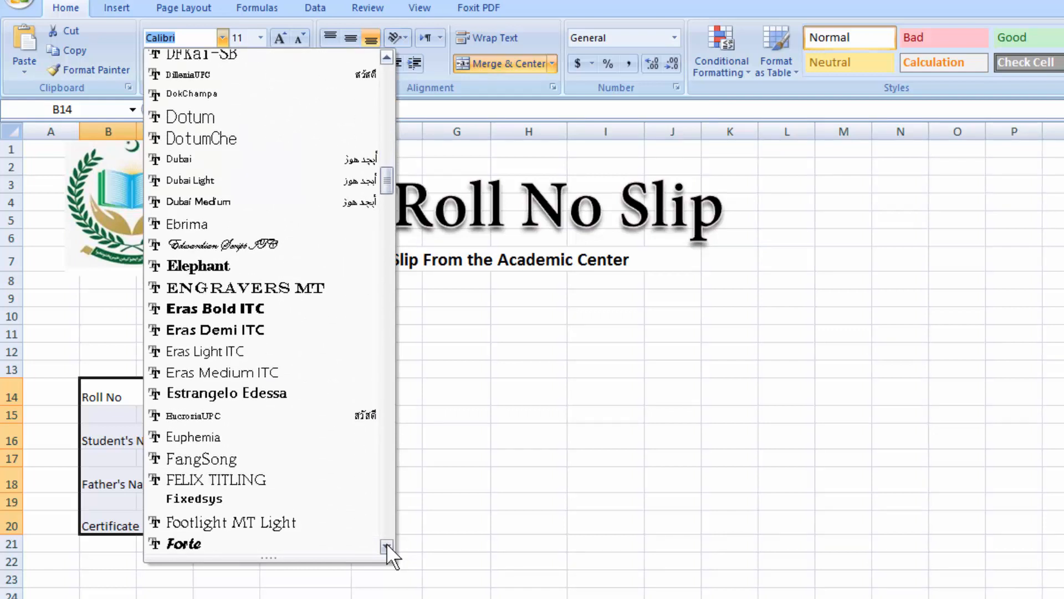
{"action": "left_click", "coordinate": [386, 544]}
{"action": "left_click", "coordinate": [387, 544]}
{"action": "left_click", "coordinate": [387, 544]}
{"action": "left_click", "coordinate": [387, 544]}
{"action": "left_click", "coordinate": [387, 544]}
{"action": "left_click", "coordinate": [387, 544]}
{"action": "left_click", "coordinate": [387, 544]}
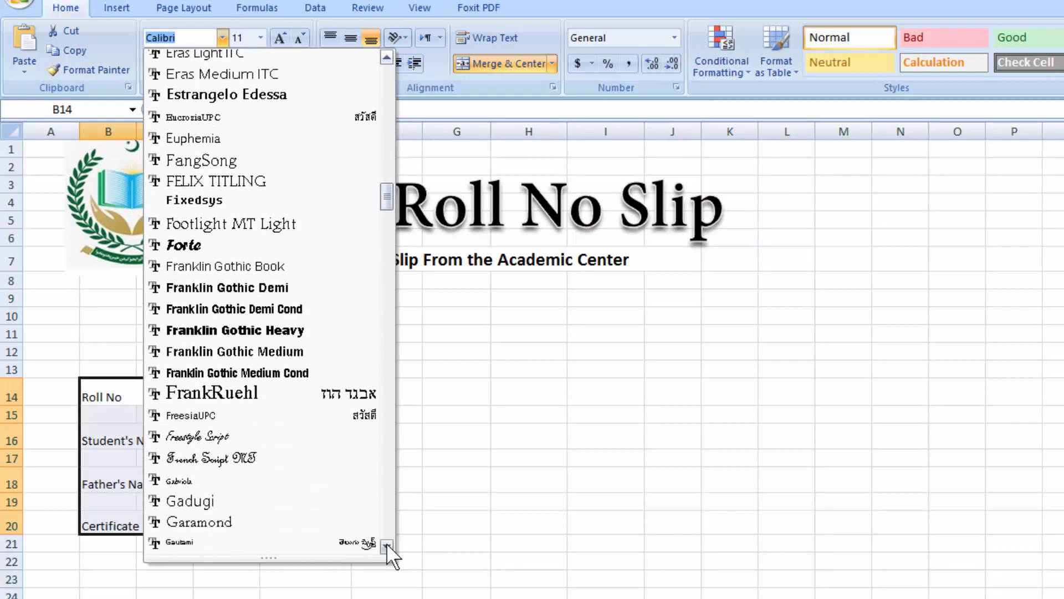
{"action": "left_click", "coordinate": [387, 544]}
{"action": "left_click", "coordinate": [387, 544]}
{"action": "left_click", "coordinate": [387, 544]}
{"action": "left_click", "coordinate": [387, 544]}
{"action": "left_click", "coordinate": [387, 544]}
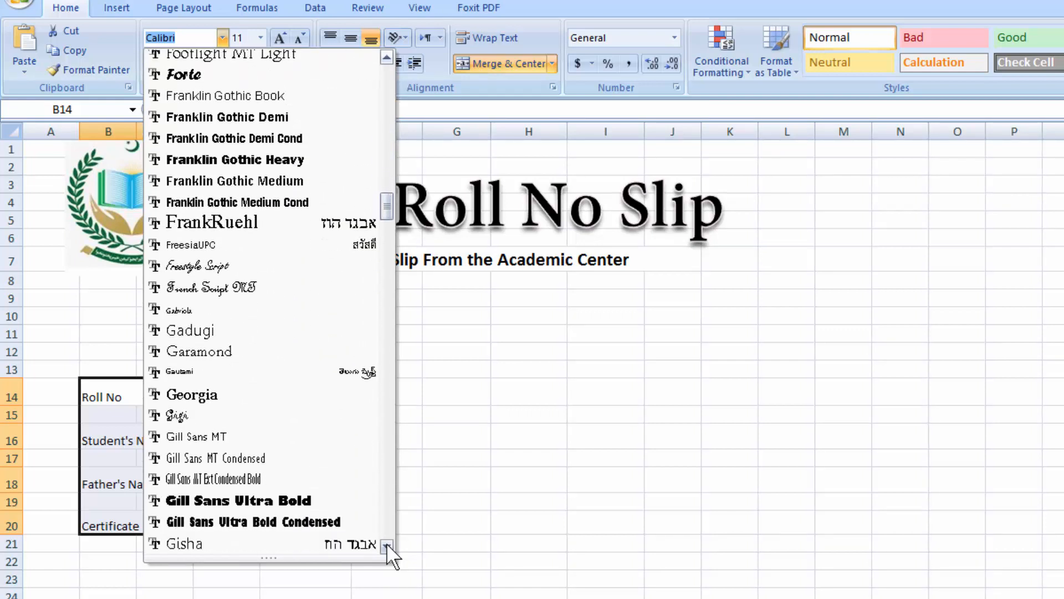
{"action": "left_click", "coordinate": [330, 394]}
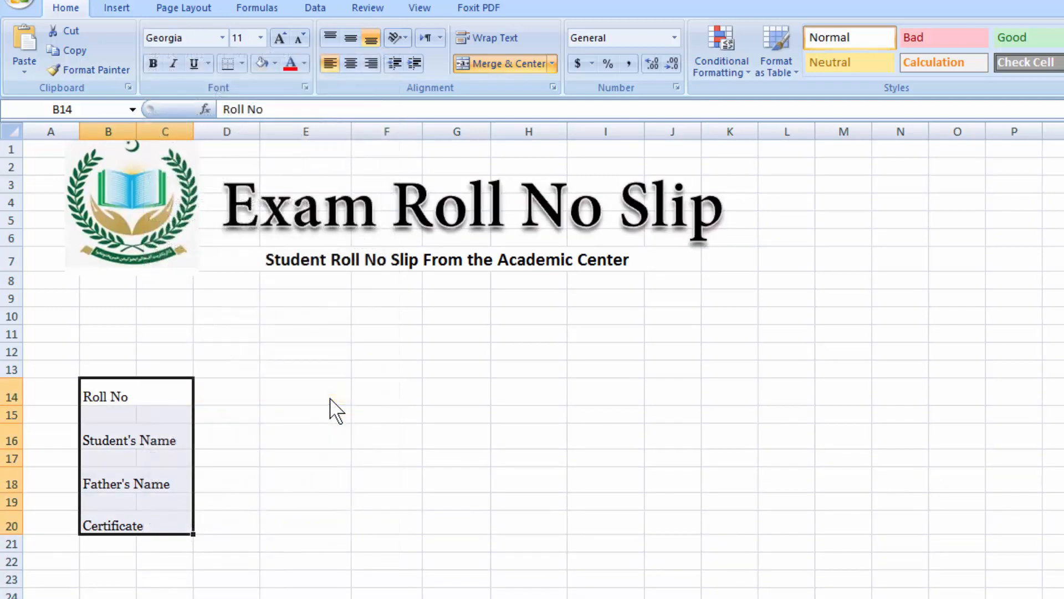
{"action": "left_click", "coordinate": [275, 42]}
{"action": "left_click", "coordinate": [275, 41]}
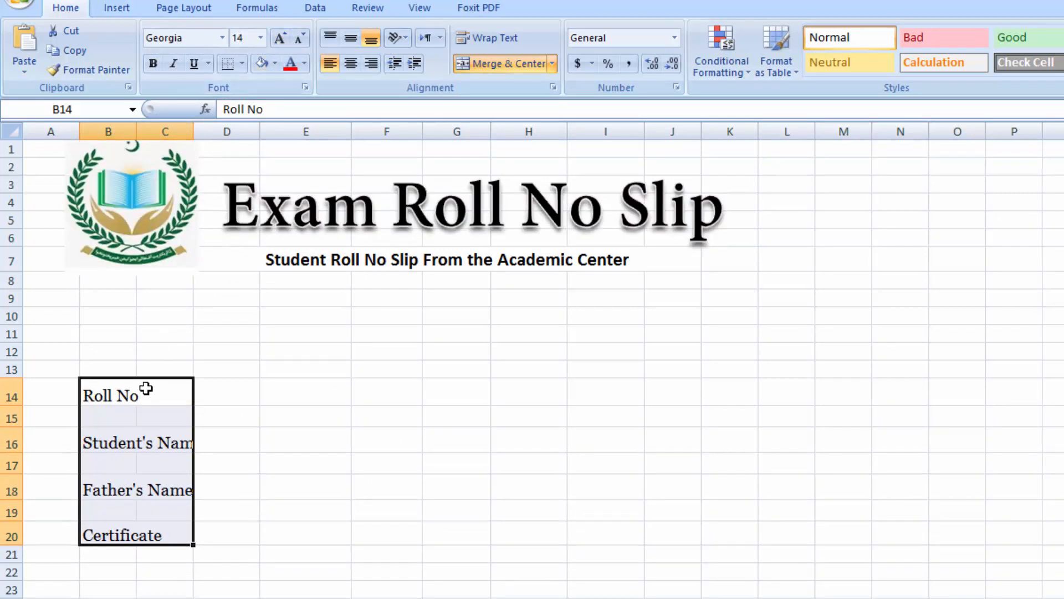
- Merge and center each of the four labels across columns B to D in rows 14, 16, 18 and 20
{"action": "left_click_drag", "start_coordinate": [142, 389], "coordinate": [194, 388]}
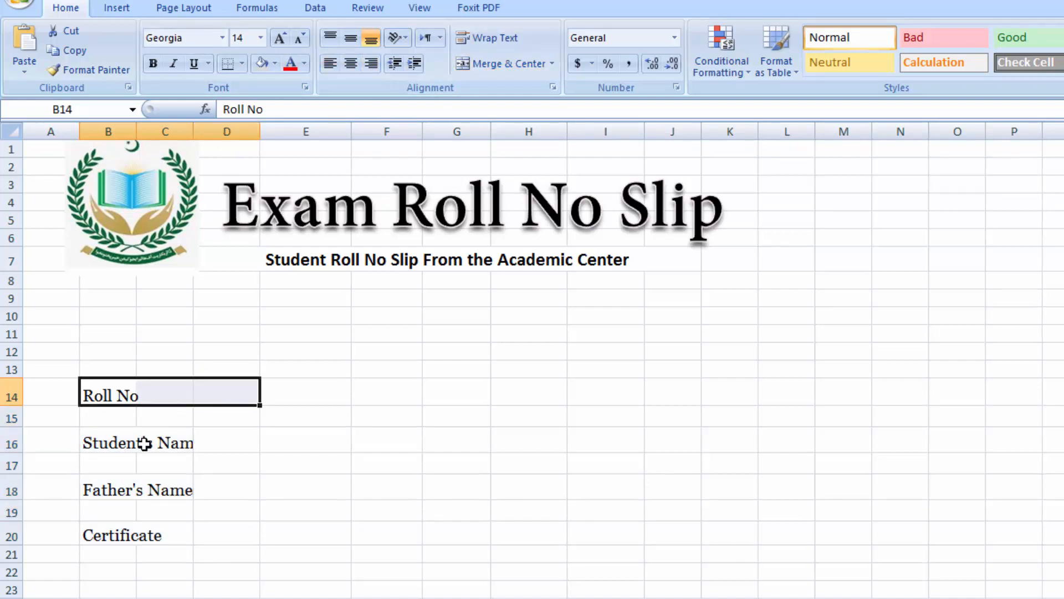
{"action": "left_click", "coordinate": [520, 64]}
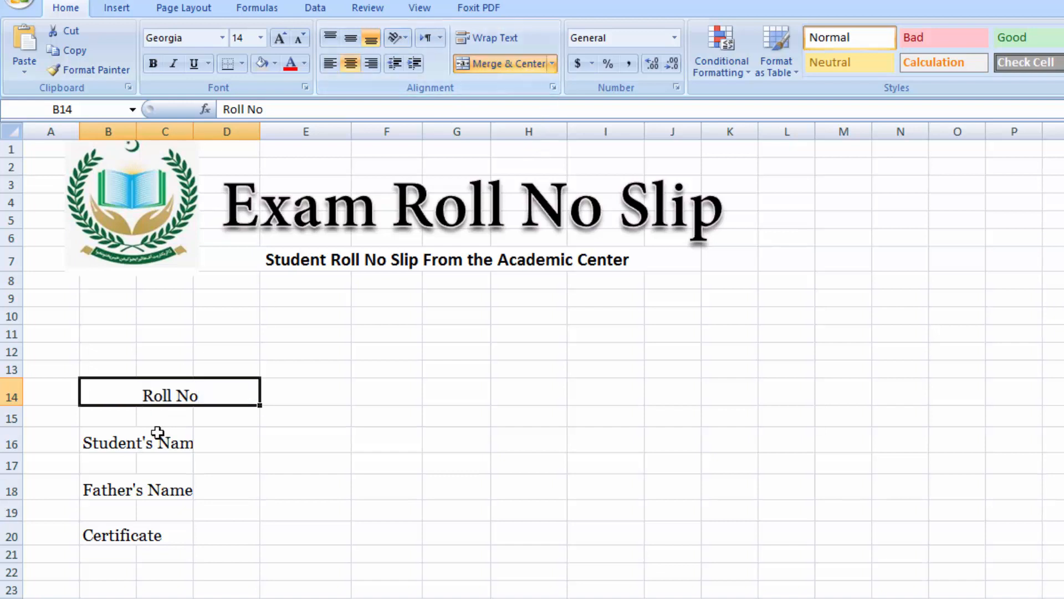
{"action": "left_click", "coordinate": [161, 441]}
{"action": "left_click_drag", "start_coordinate": [161, 441], "coordinate": [202, 435]}
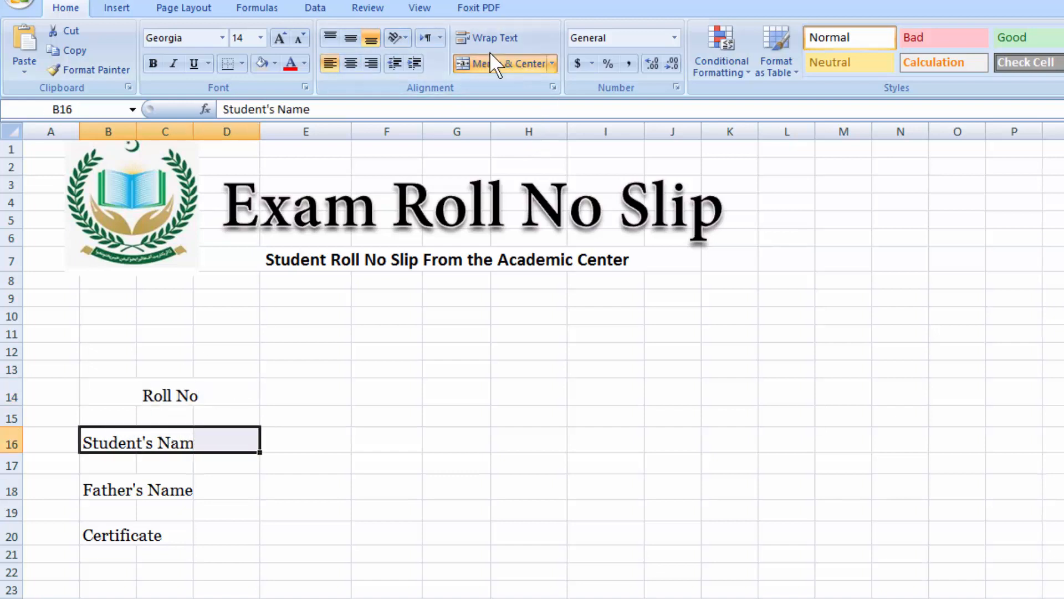
{"action": "left_click", "coordinate": [488, 62]}
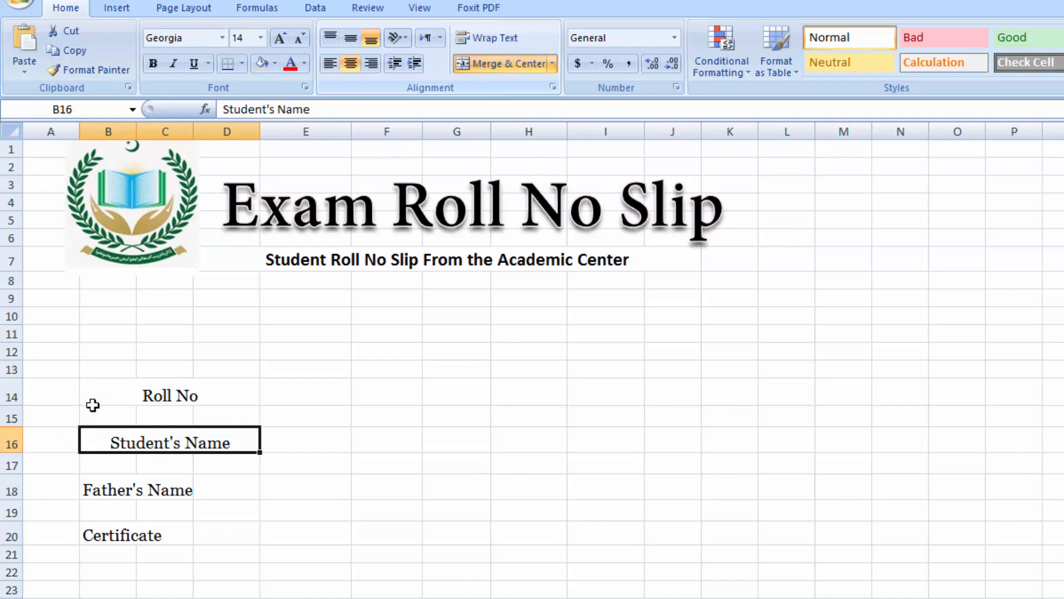
{"action": "left_click_drag", "start_coordinate": [95, 490], "coordinate": [200, 488]}
{"action": "left_click", "coordinate": [481, 65]}
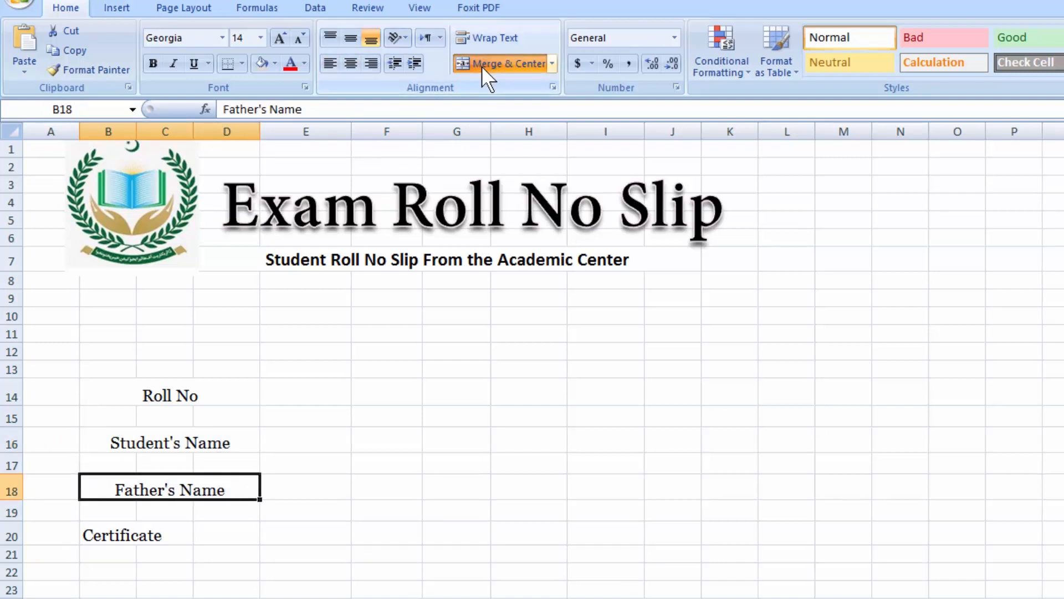
{"action": "left_click_drag", "start_coordinate": [103, 535], "coordinate": [200, 535]}
{"action": "left_click", "coordinate": [496, 68]}
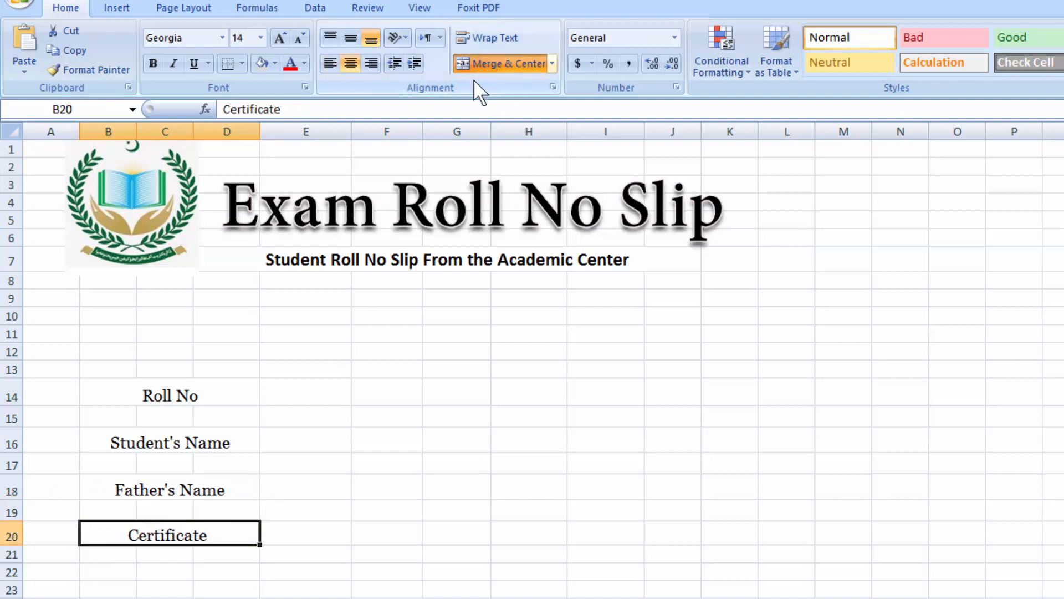
{"action": "left_click", "coordinate": [352, 591]}
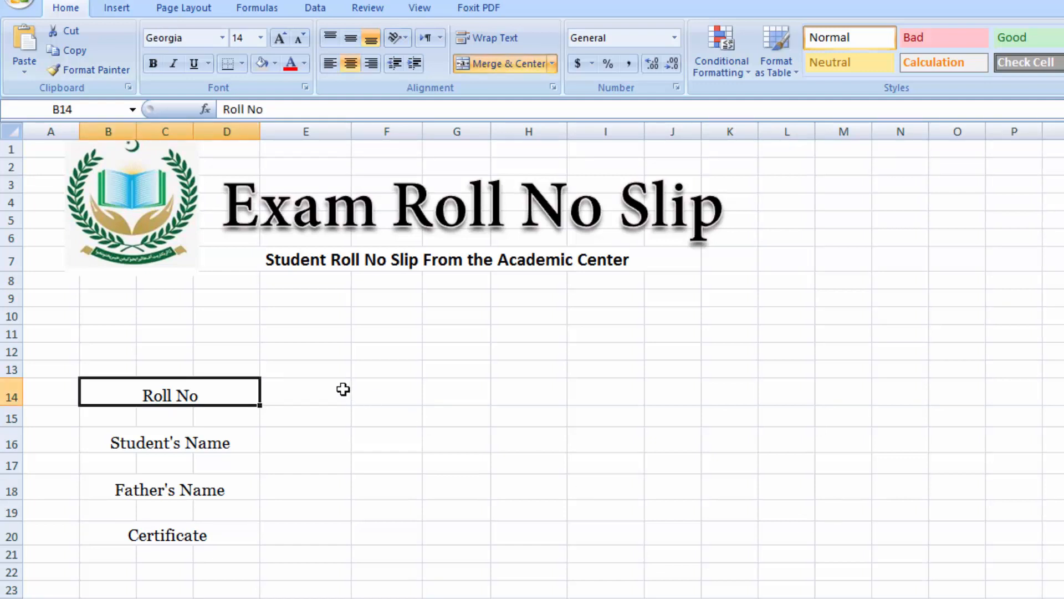
- Merge and center the blank entry cells across columns E to G in rows 14, 16, 18 and 20
{"action": "left_click_drag", "start_coordinate": [343, 388], "coordinate": [430, 390]}
{"action": "left_click", "coordinate": [486, 62]}
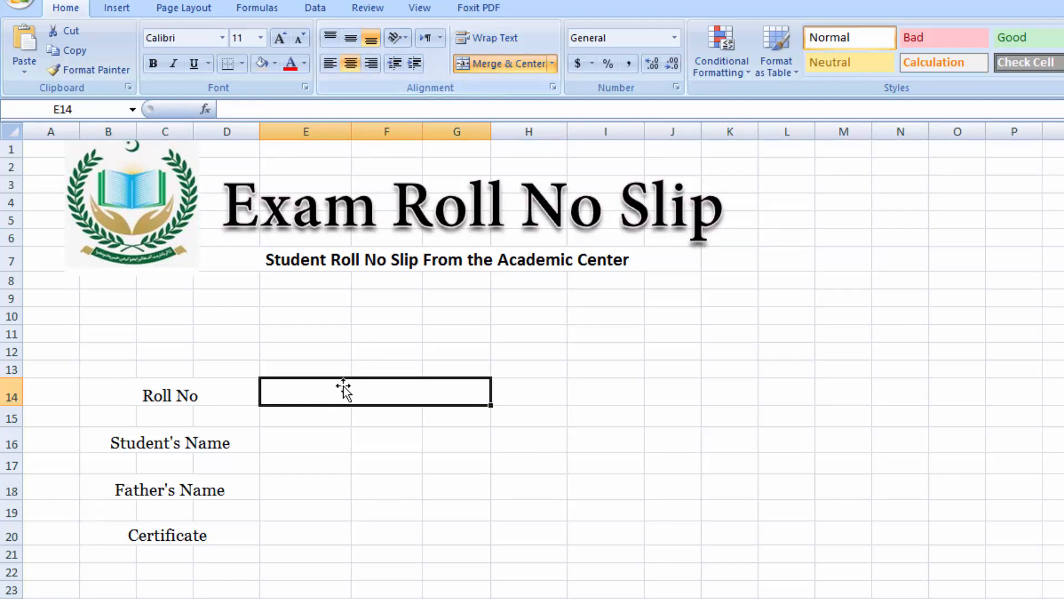
{"action": "left_click_drag", "start_coordinate": [313, 437], "coordinate": [427, 437]}
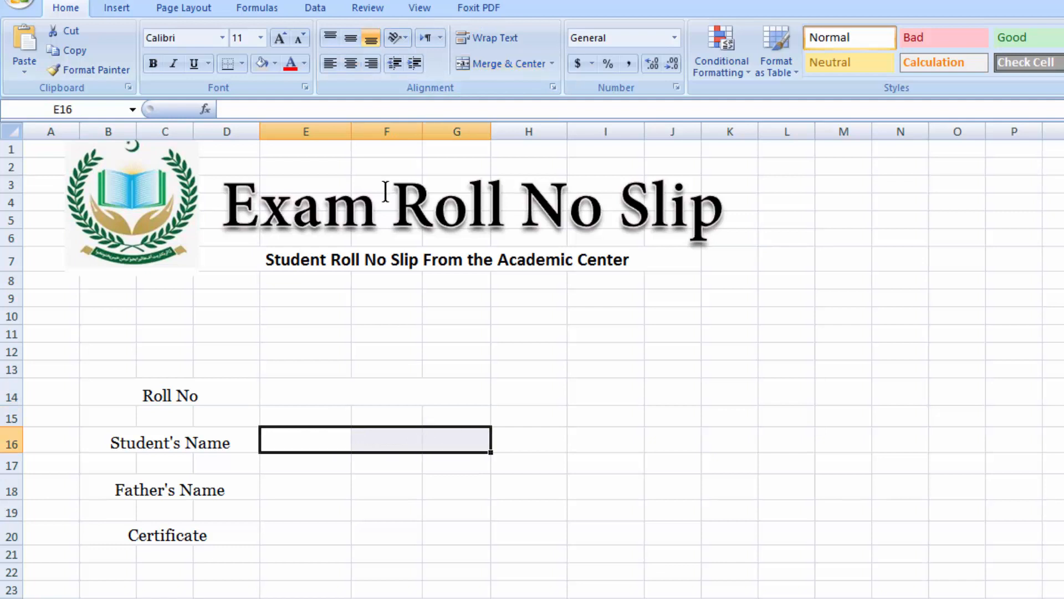
{"action": "left_click", "coordinate": [477, 65]}
{"action": "left_click", "coordinate": [300, 489]}
{"action": "left_click_drag", "start_coordinate": [344, 490], "coordinate": [425, 489]}
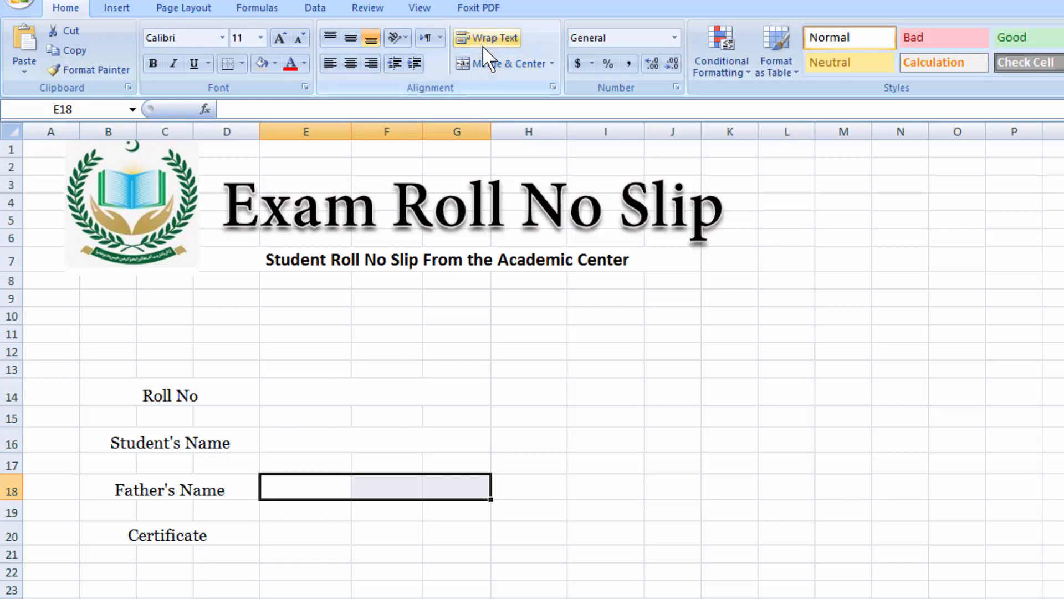
{"action": "left_click", "coordinate": [482, 63]}
{"action": "left_click_drag", "start_coordinate": [277, 525], "coordinate": [427, 531]}
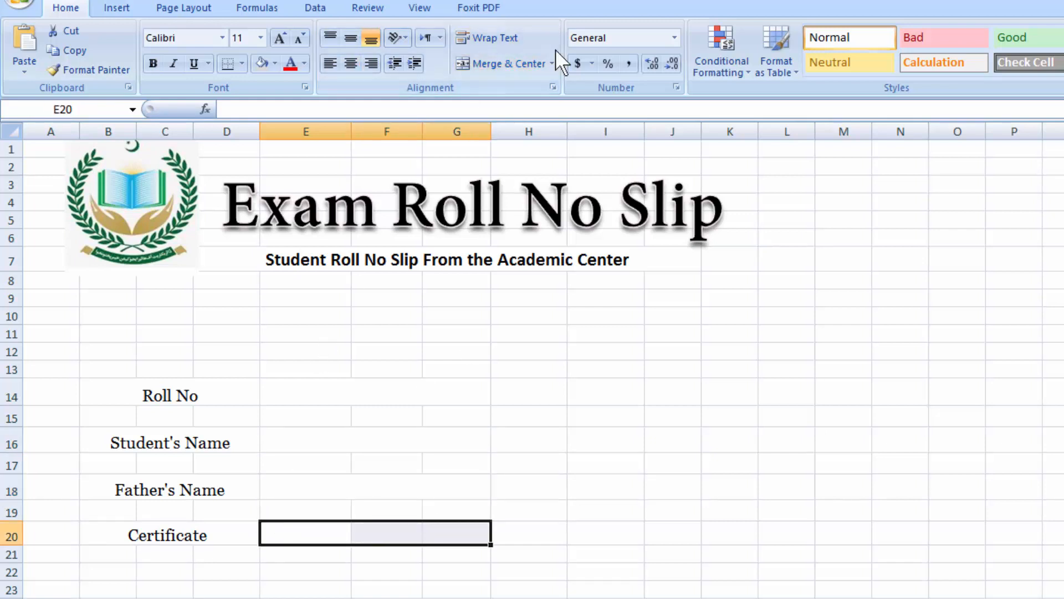
{"action": "left_click", "coordinate": [497, 61]}
- Add a bottom border to the merged entry cells E14, E16, E18 and E20 together
{"action": "left_click", "coordinate": [326, 390]}
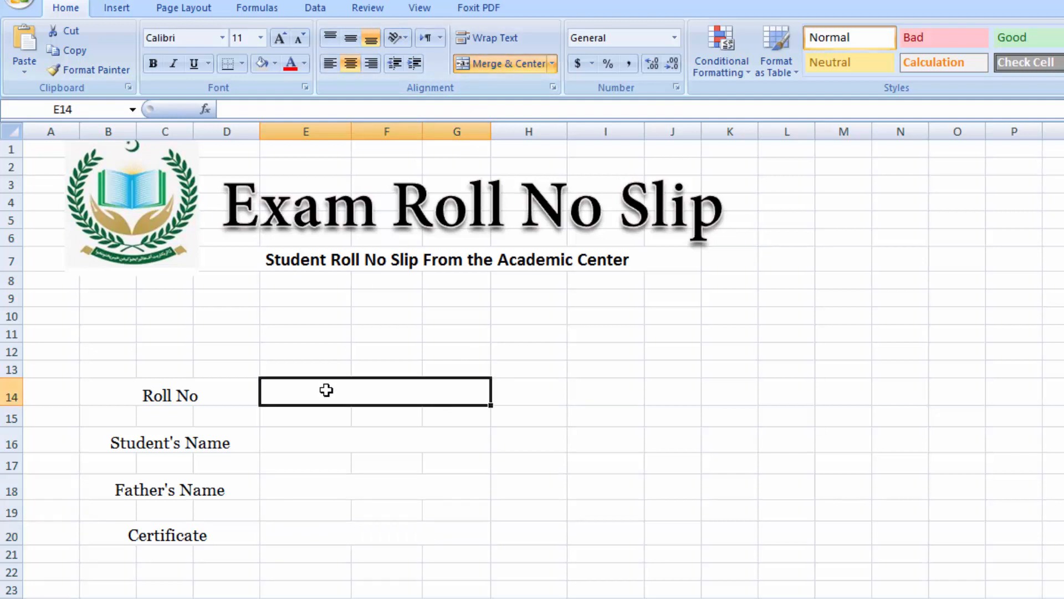
{"action": "left_click", "coordinate": [321, 438]}
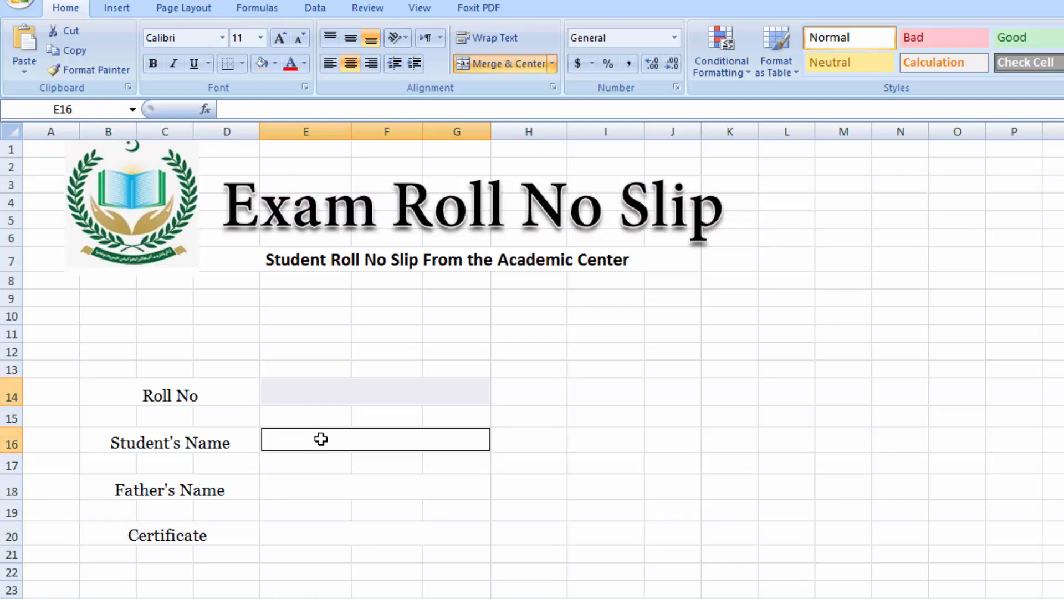
{"action": "left_click", "coordinate": [319, 486]}
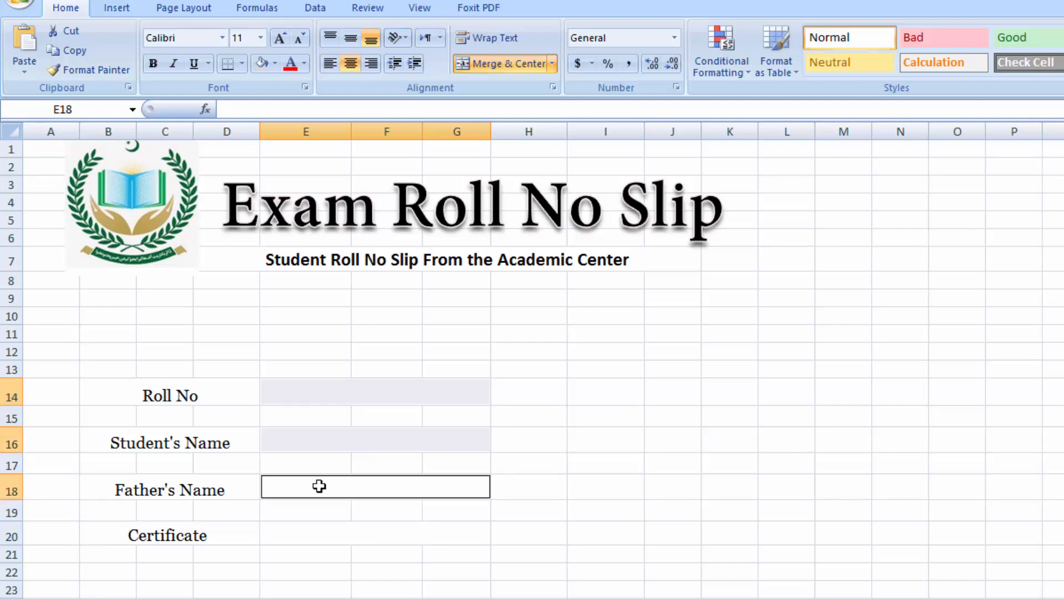
{"action": "left_click", "coordinate": [314, 533]}
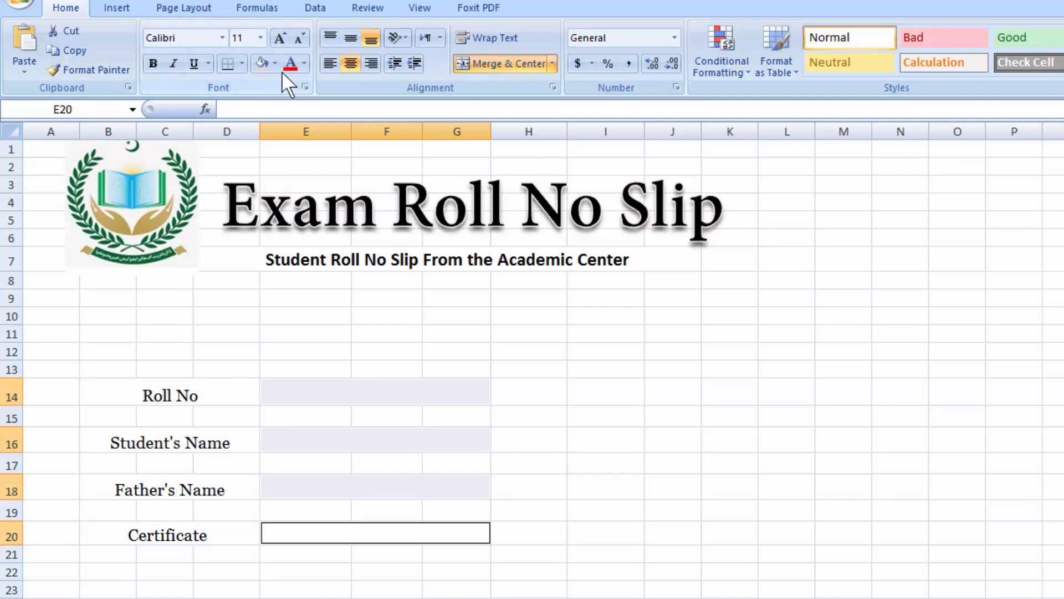
{"action": "left_click", "coordinate": [243, 64]}
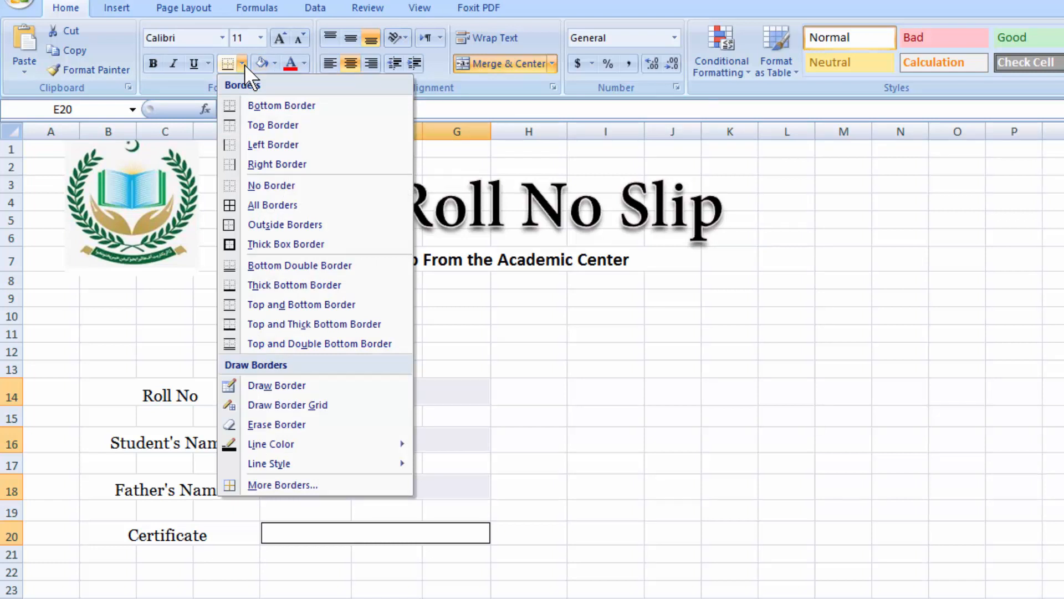
{"action": "left_click", "coordinate": [244, 107]}
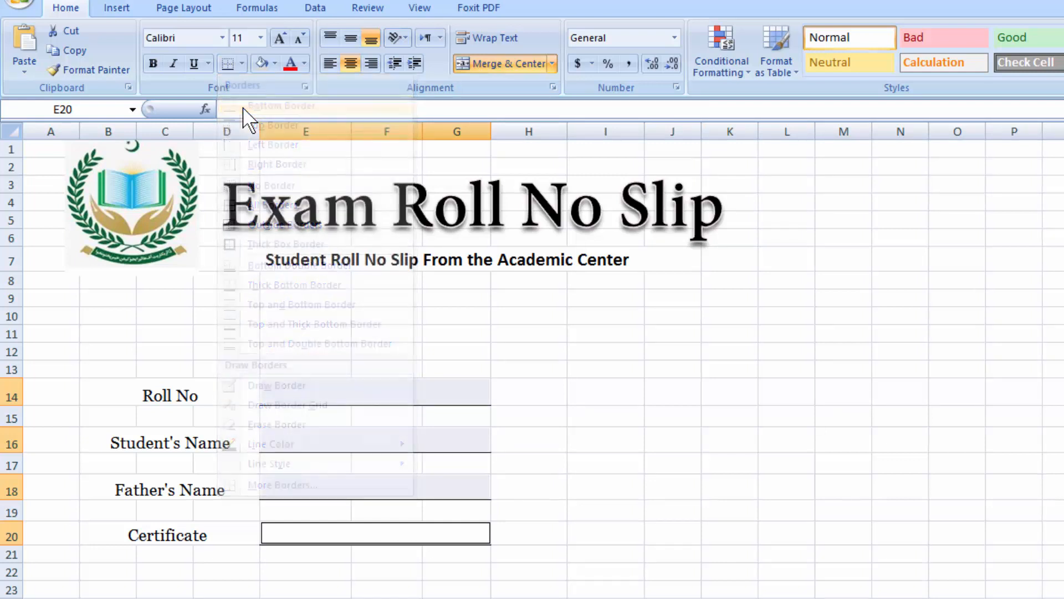
{"action": "left_click", "coordinate": [781, 501]}
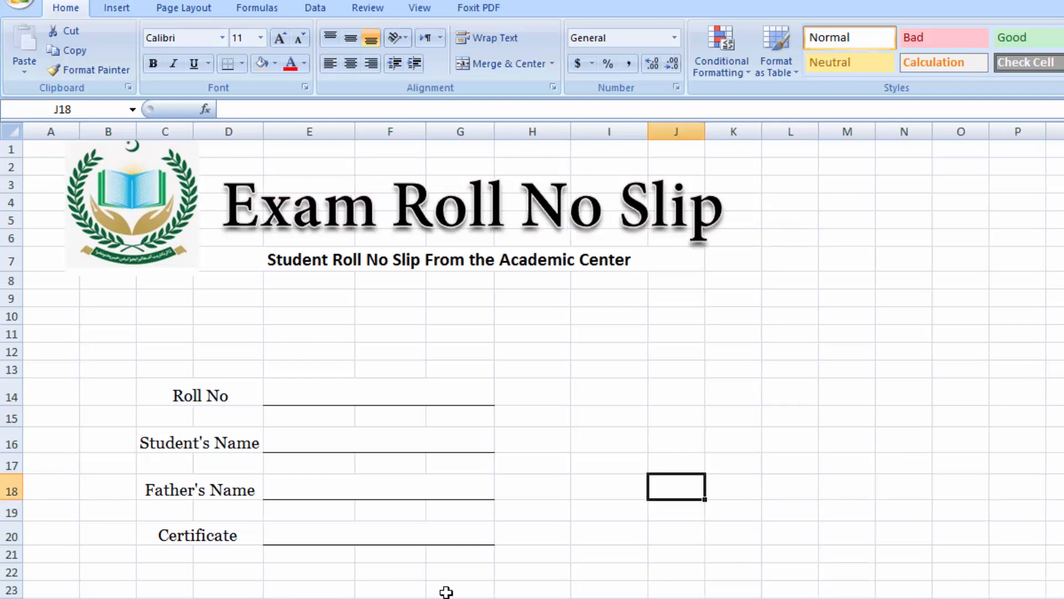
- Enter the first listed student's roll number from Sheet1 in the slip's Roll No cell E14
{"action": "left_click", "coordinate": [337, 394]}
{"action": "left_click", "coordinate": [144, 598]}
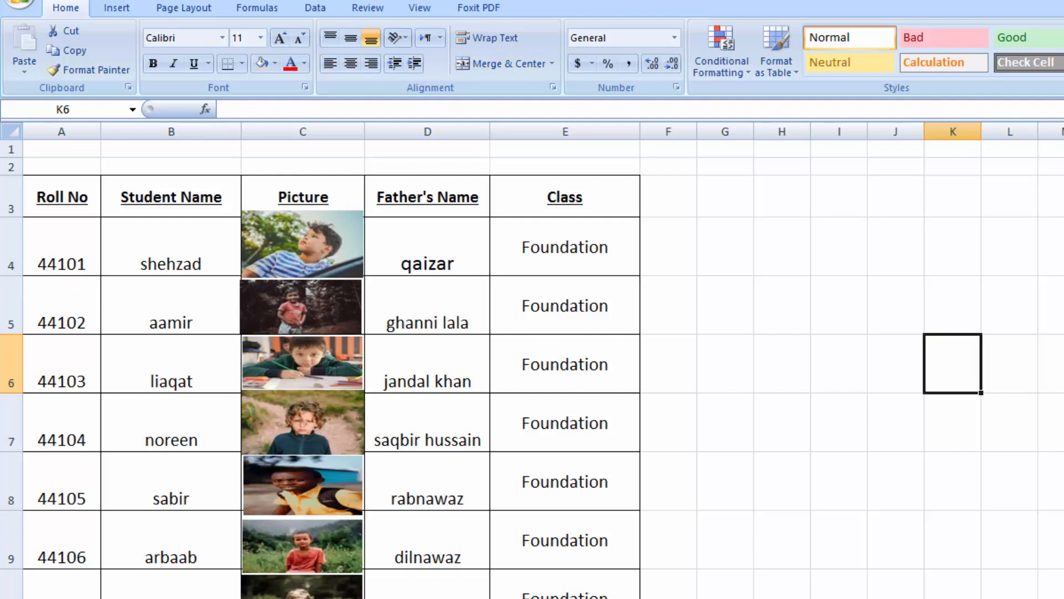
{"action": "left_click", "coordinate": [96, 598]}
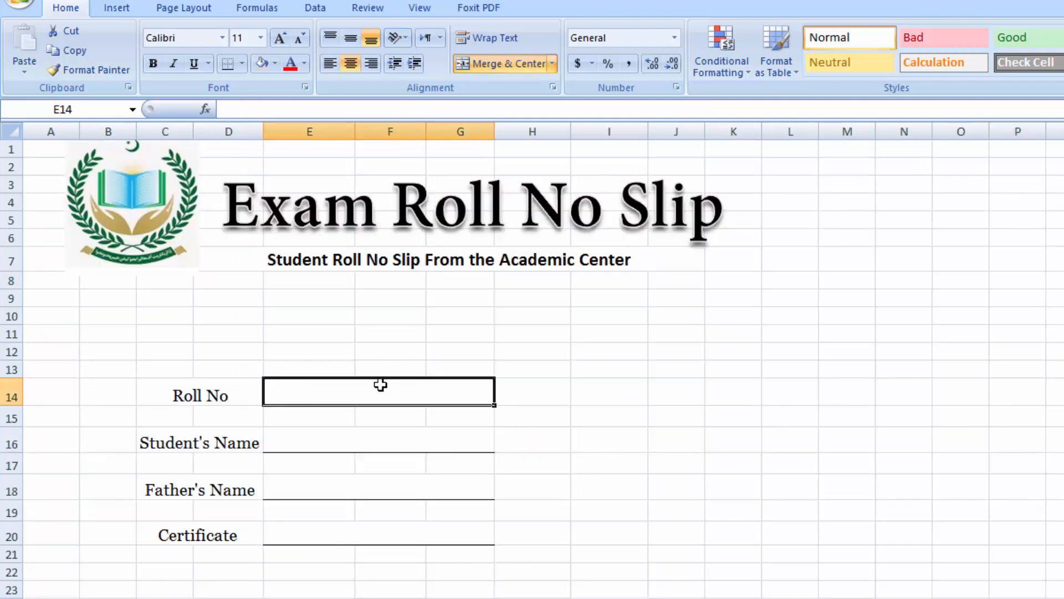
{"action": "type", "text": "44"}
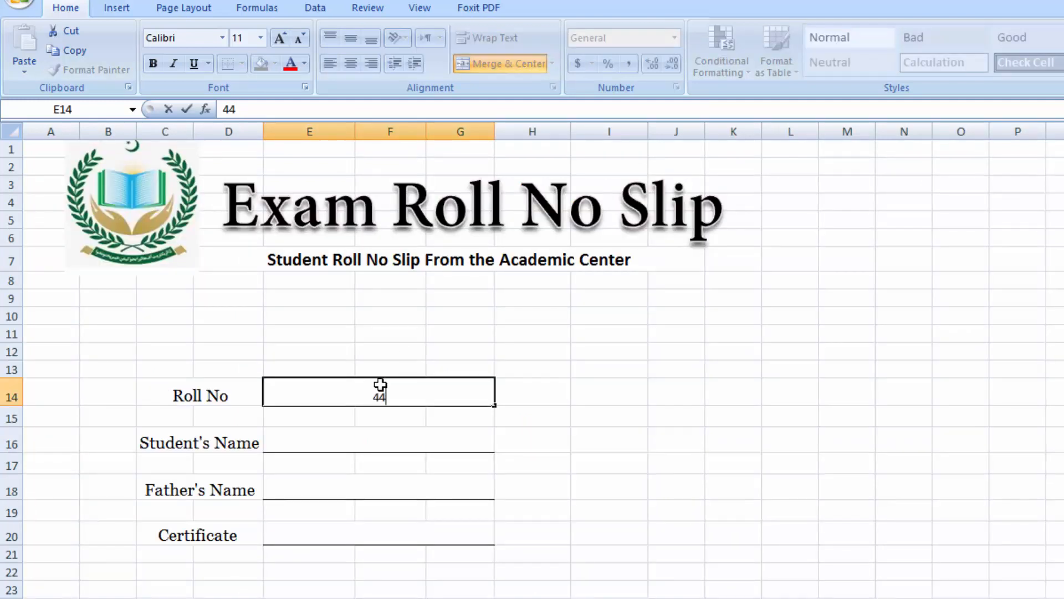
{"action": "type", "text": "101"}
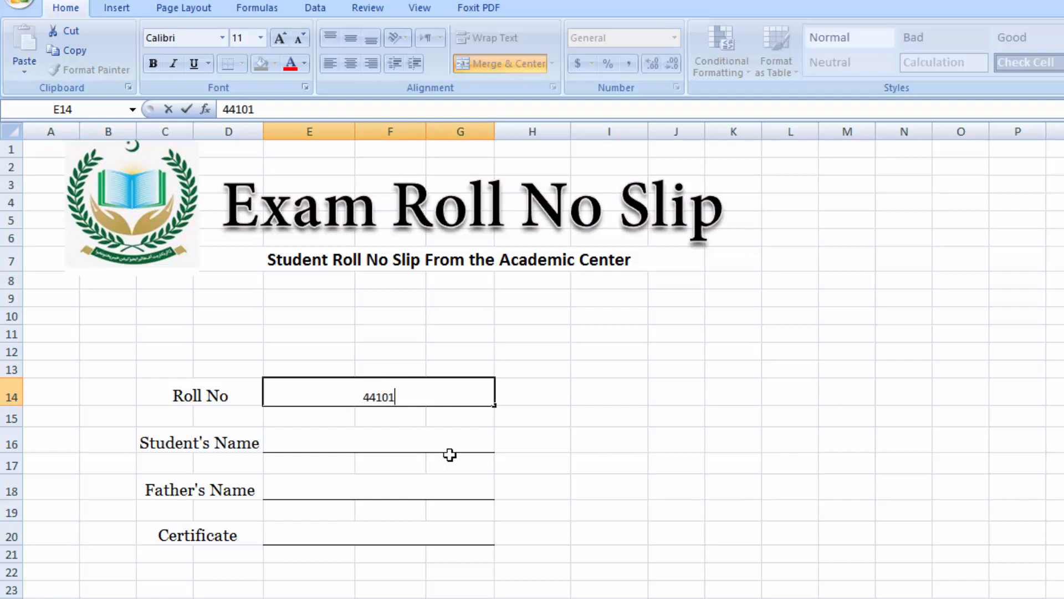
{"action": "left_click", "coordinate": [433, 428]}
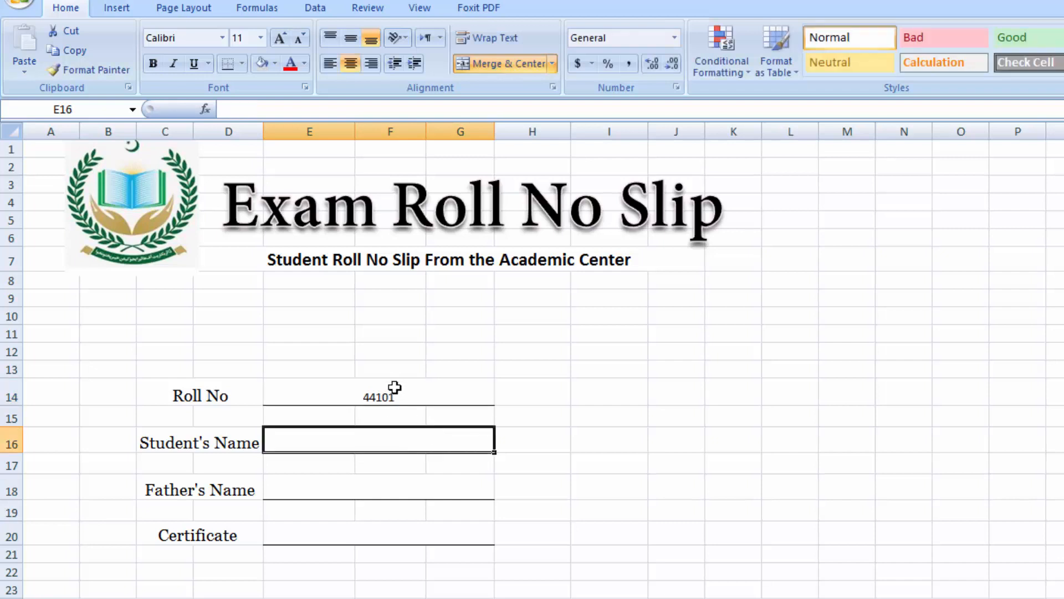
- Increase the font size of the entry cells from E14 down to E20 to 16
{"action": "left_click_drag", "start_coordinate": [395, 387], "coordinate": [391, 528]}
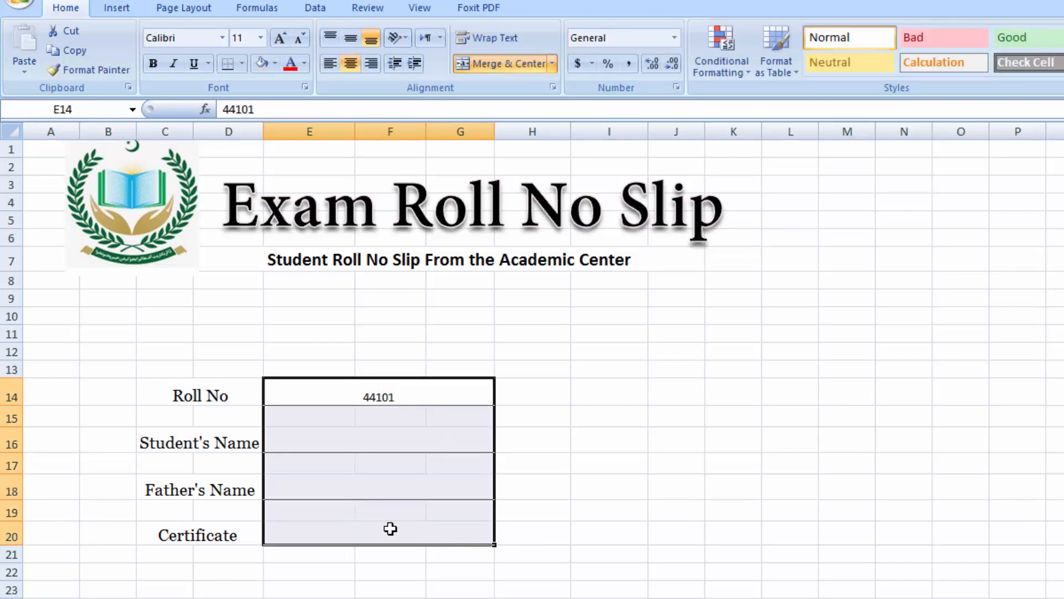
{"action": "left_click", "coordinate": [279, 38]}
{"action": "left_click", "coordinate": [278, 38]}
{"action": "left_click", "coordinate": [277, 39]}
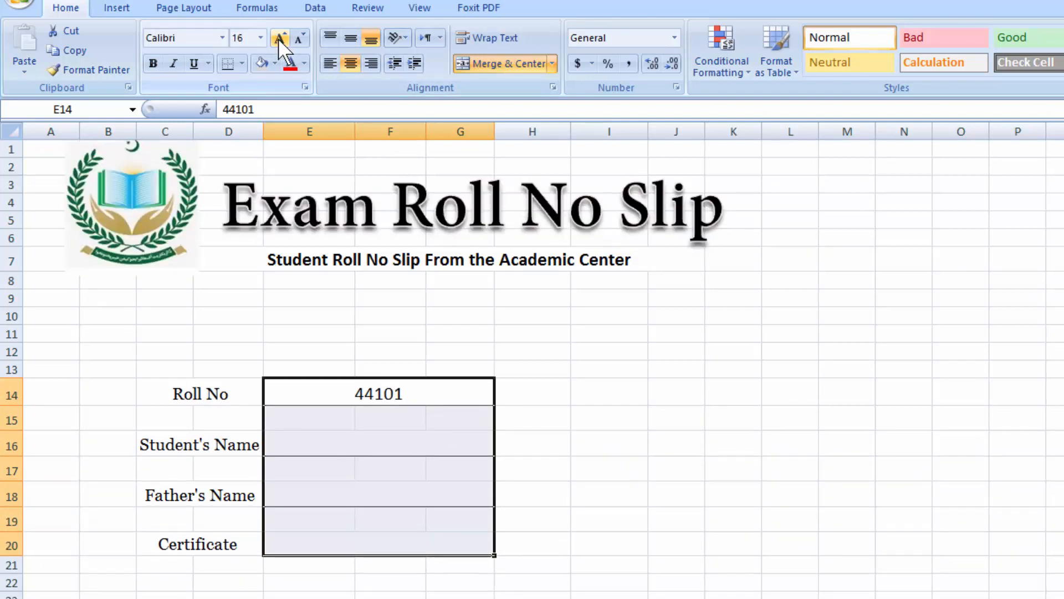
{"action": "left_click", "coordinate": [363, 443]}
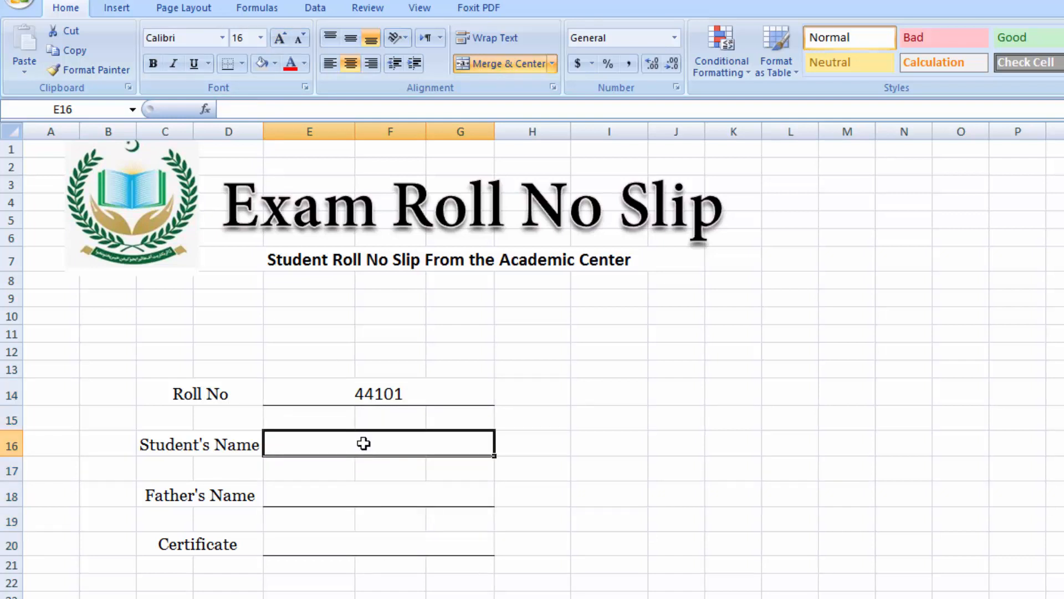
{"action": "left_click", "coordinate": [354, 597]}
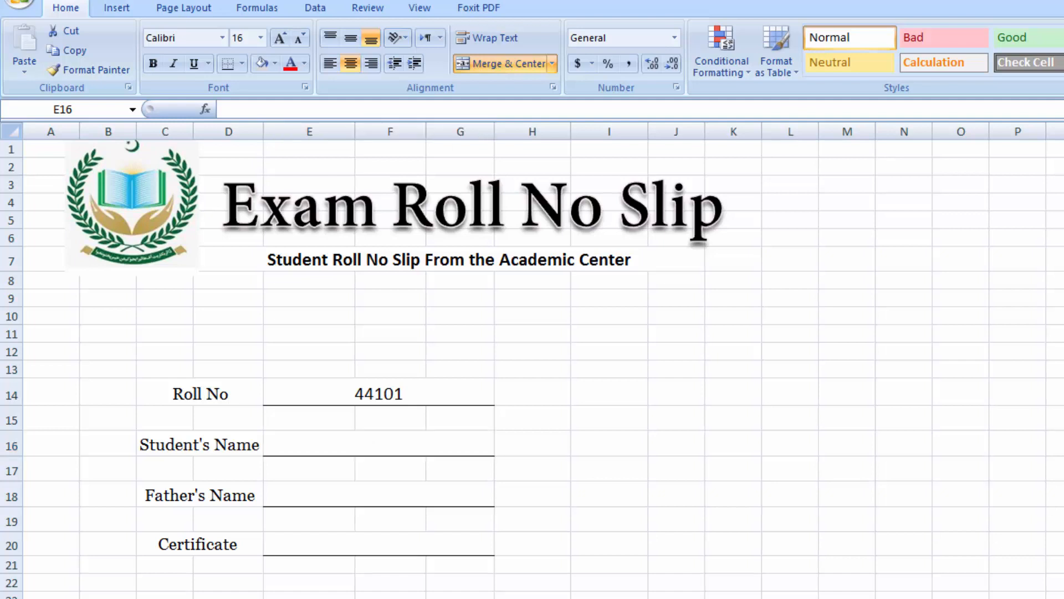
{"action": "left_click", "coordinate": [721, 597]}
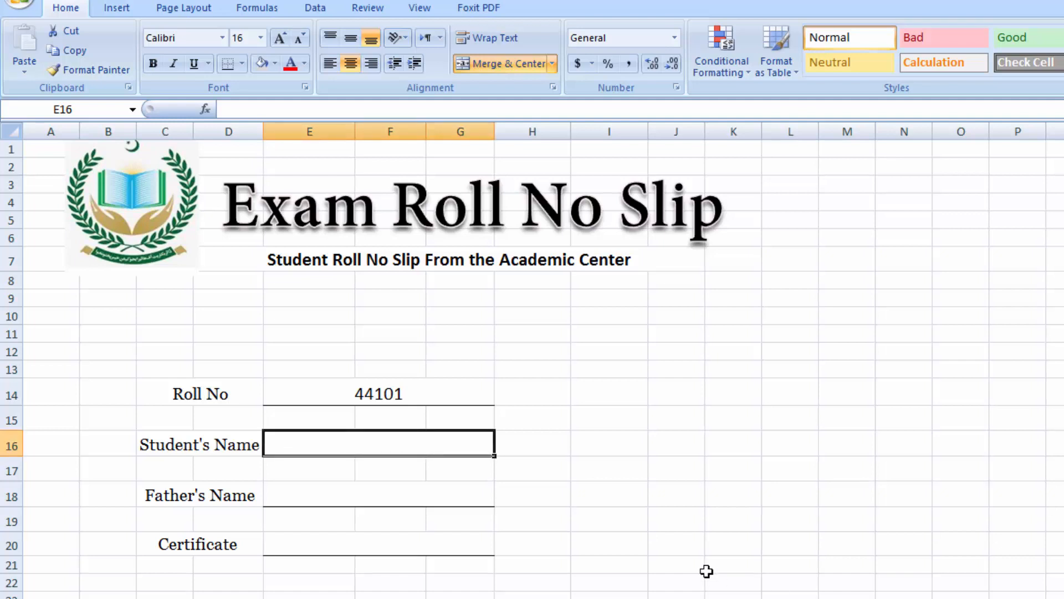
{"action": "double_click", "coordinate": [371, 446]}
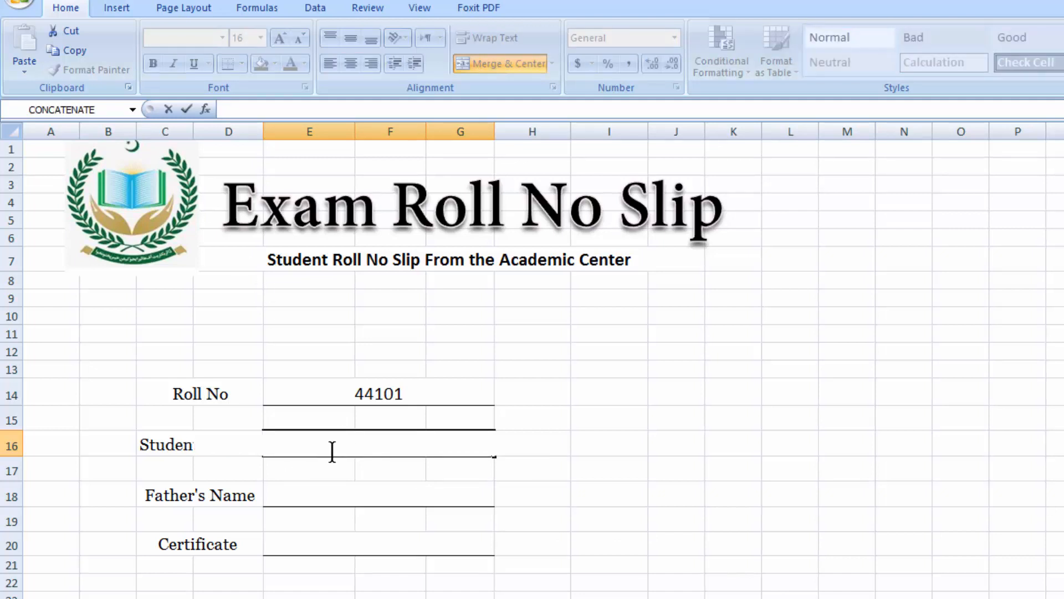
{"action": "type", "text": "=vlookup"}
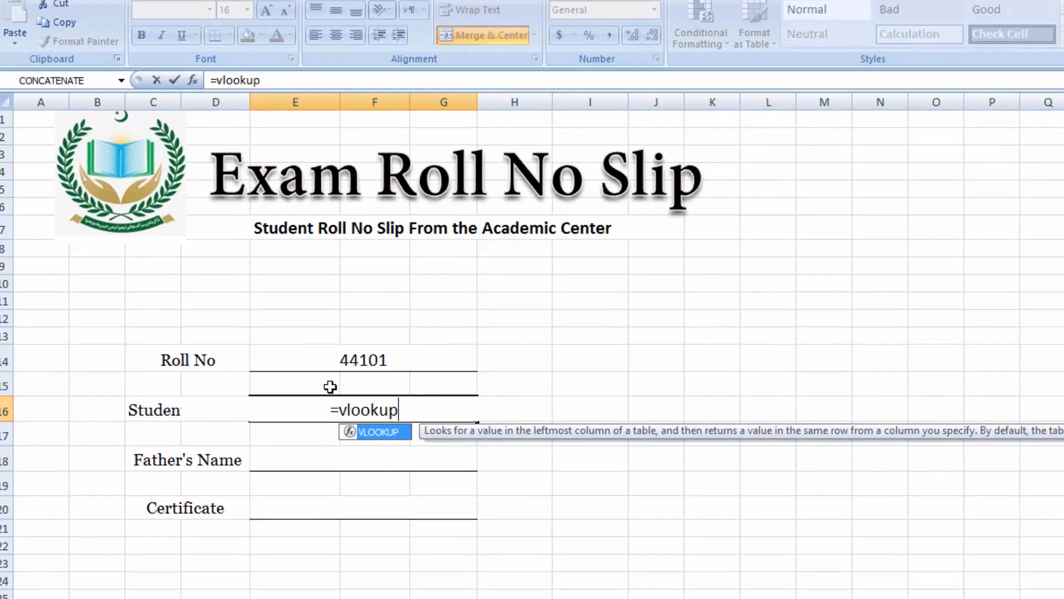
{"action": "key", "text": "Escape"}
{"action": "left_click", "coordinate": [369, 473]}
{"action": "left_click", "coordinate": [366, 415]}
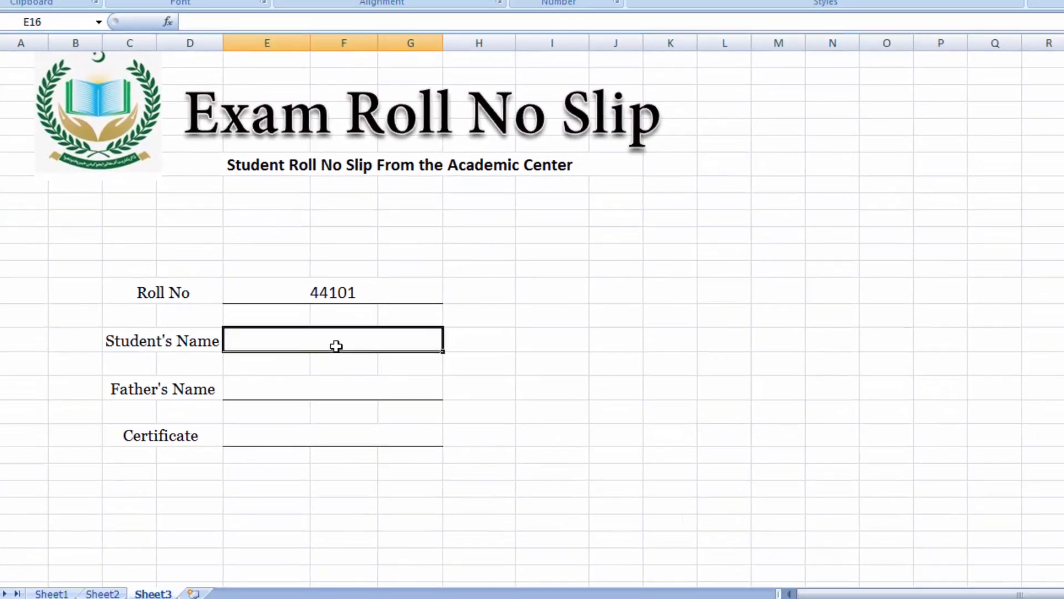
- Begin a VLOOKUP formula in the Student's Name entry cell E16 with the roll number cell E14 as lookup value
{"action": "double_click", "coordinate": [336, 346]}
{"action": "type", "text": "="}
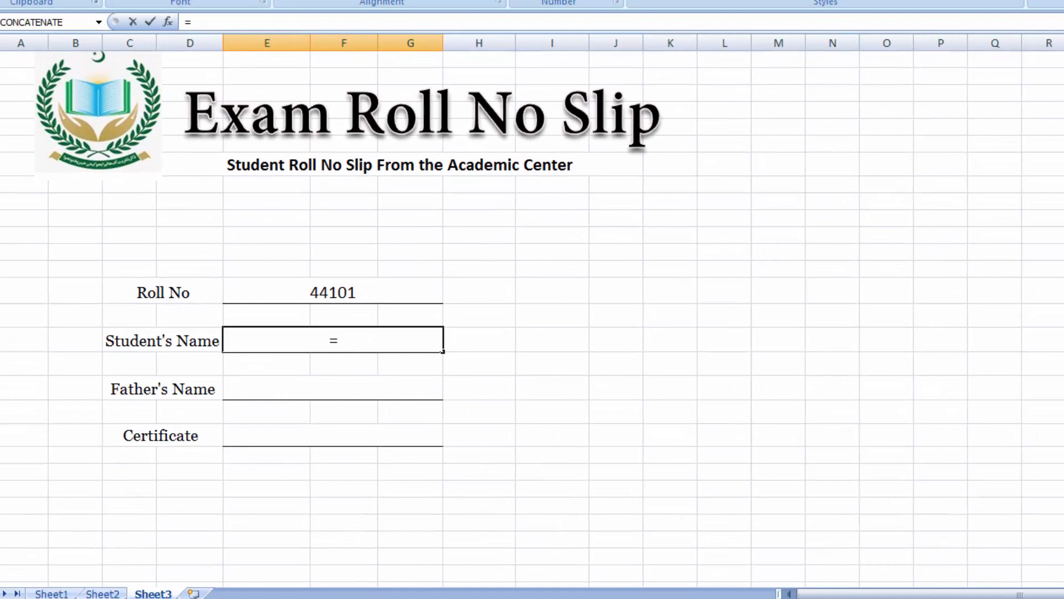
{"action": "type", "text": "vlook"}
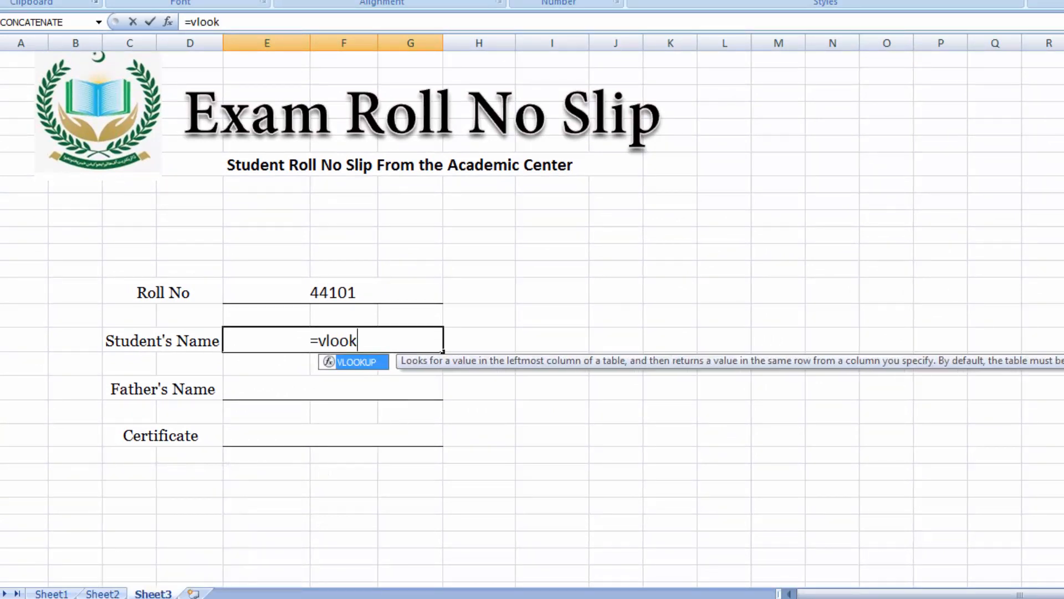
{"action": "type", "text": "up("}
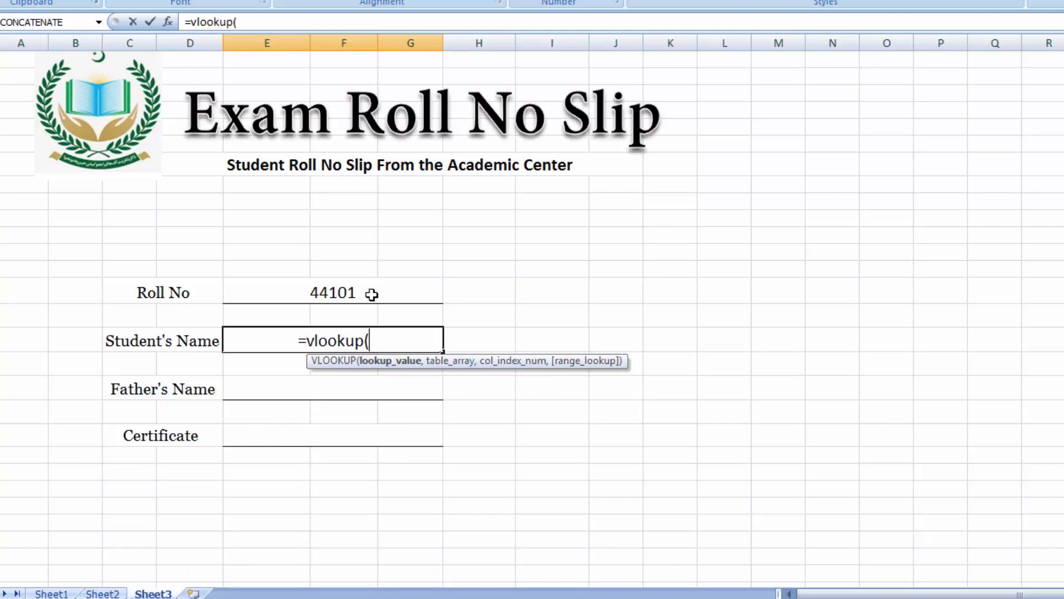
{"action": "left_click", "coordinate": [371, 293]}
{"action": "type", "text": ","}
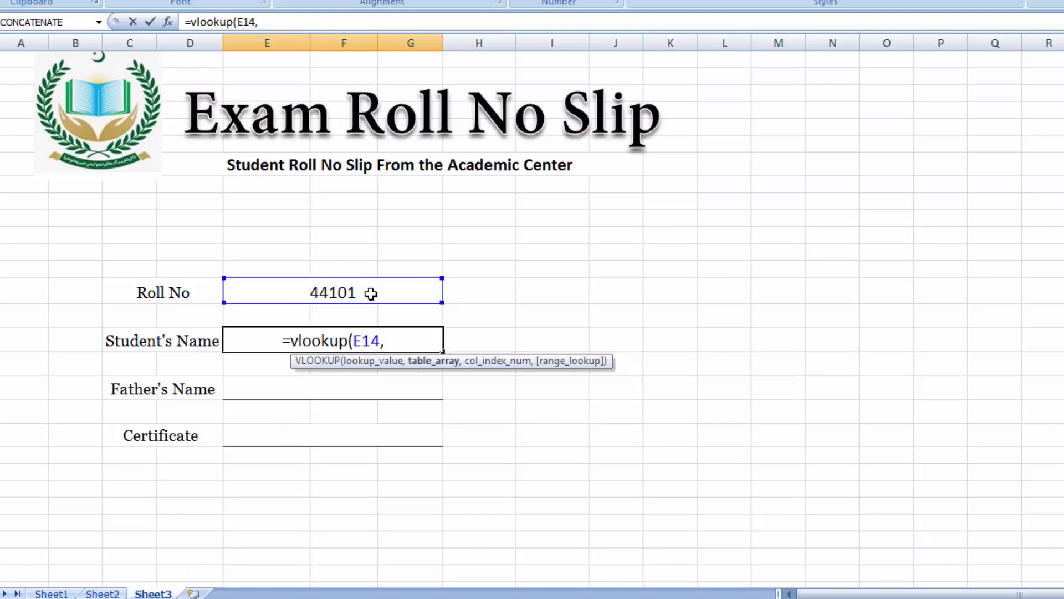
- Complete the VLOOKUP in E16 with the table range Sheet1!A4:E19, column index 2 and false for an exact match
{"action": "left_click", "coordinate": [52, 595]}
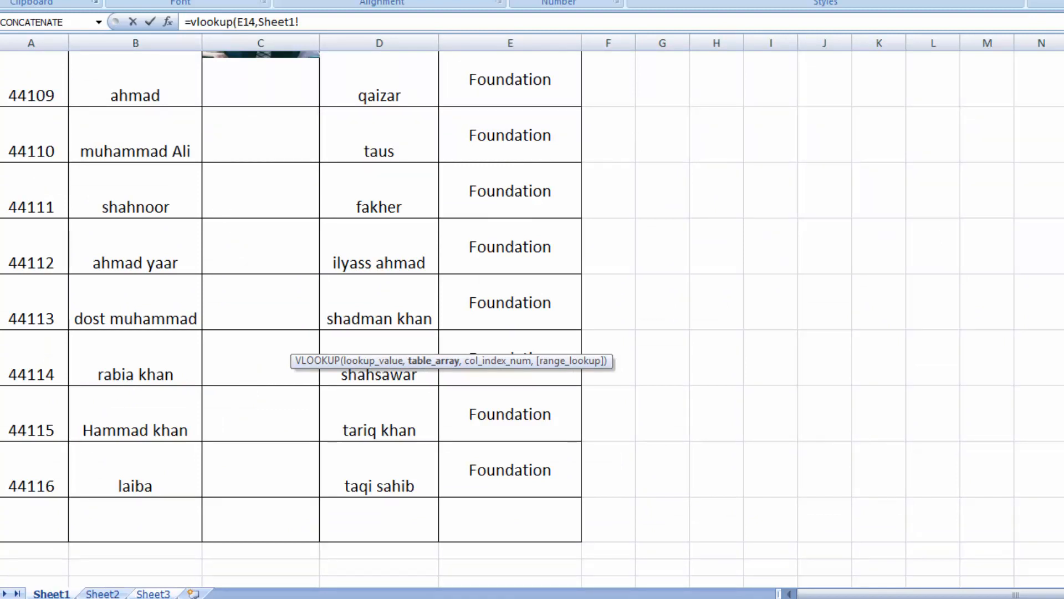
{"action": "scroll", "coordinate": [532, 311], "scroll_direction": "up", "scroll_amount": 4}
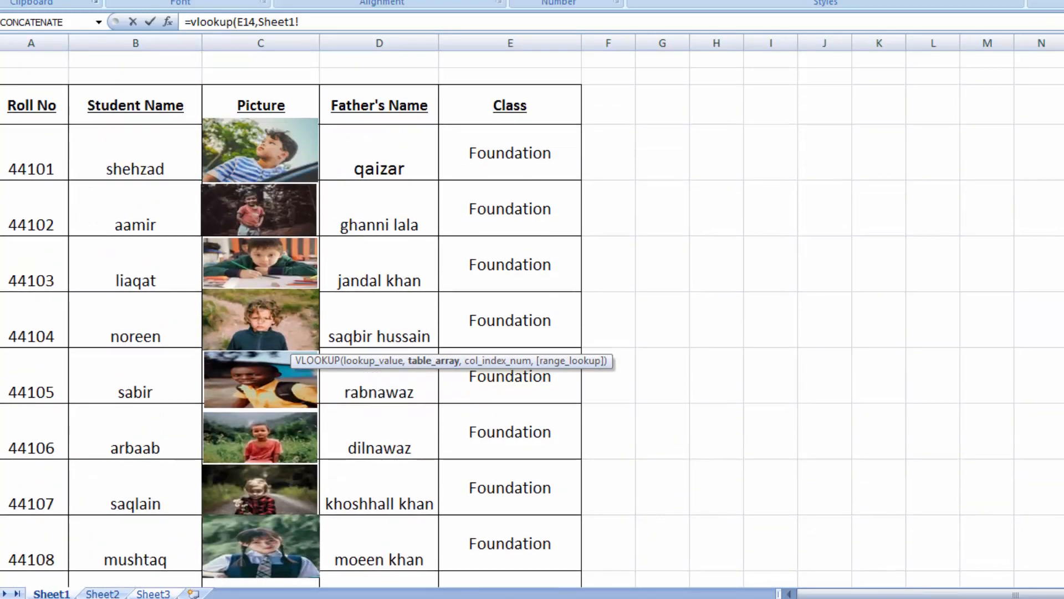
{"action": "left_click_drag", "start_coordinate": [62, 157], "coordinate": [484, 493]}
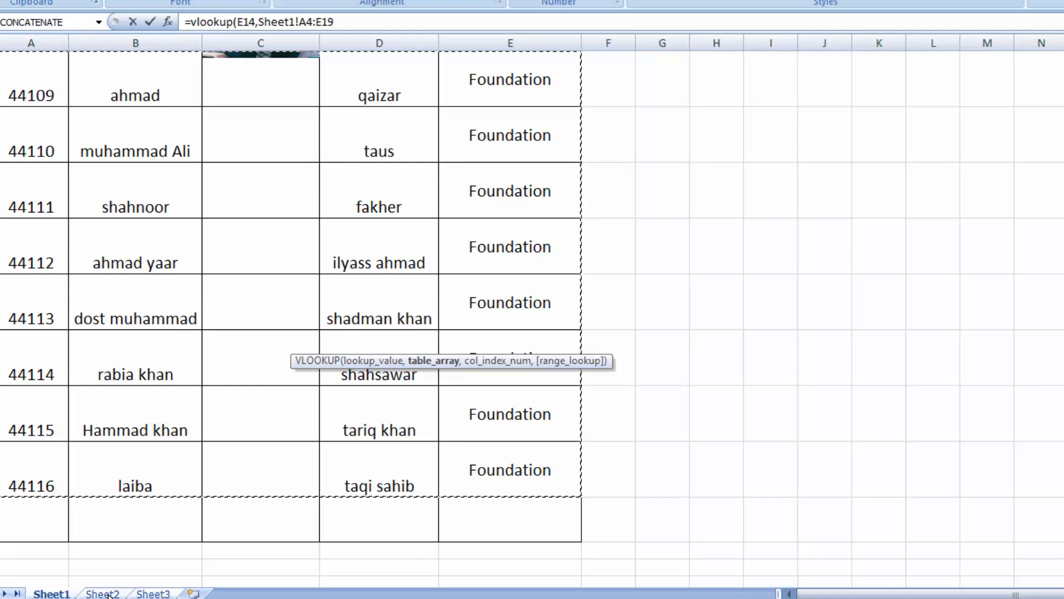
{"action": "left_click", "coordinate": [356, 24]}
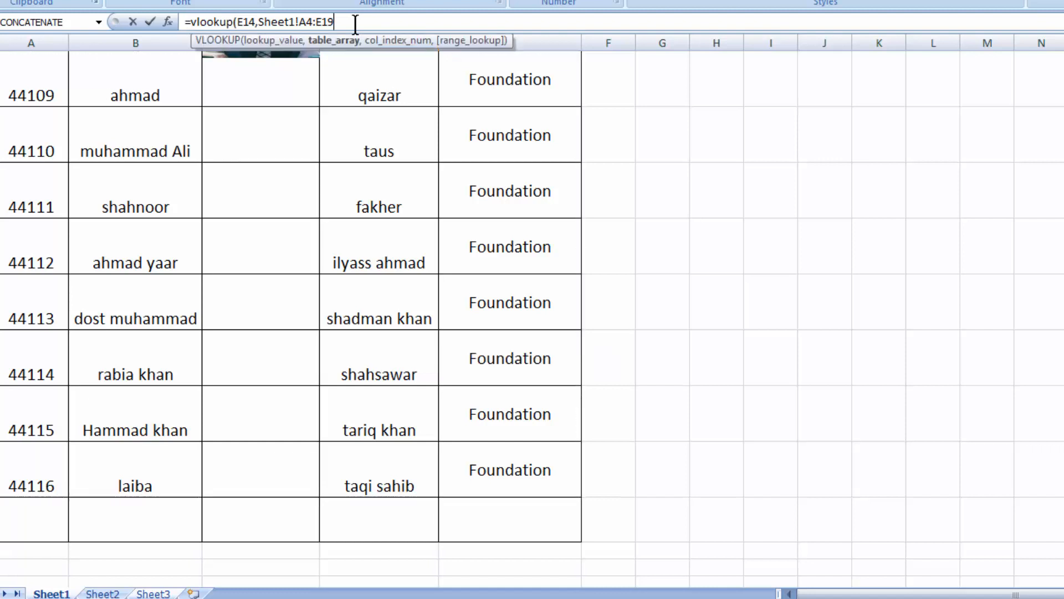
{"action": "type", "text": ","}
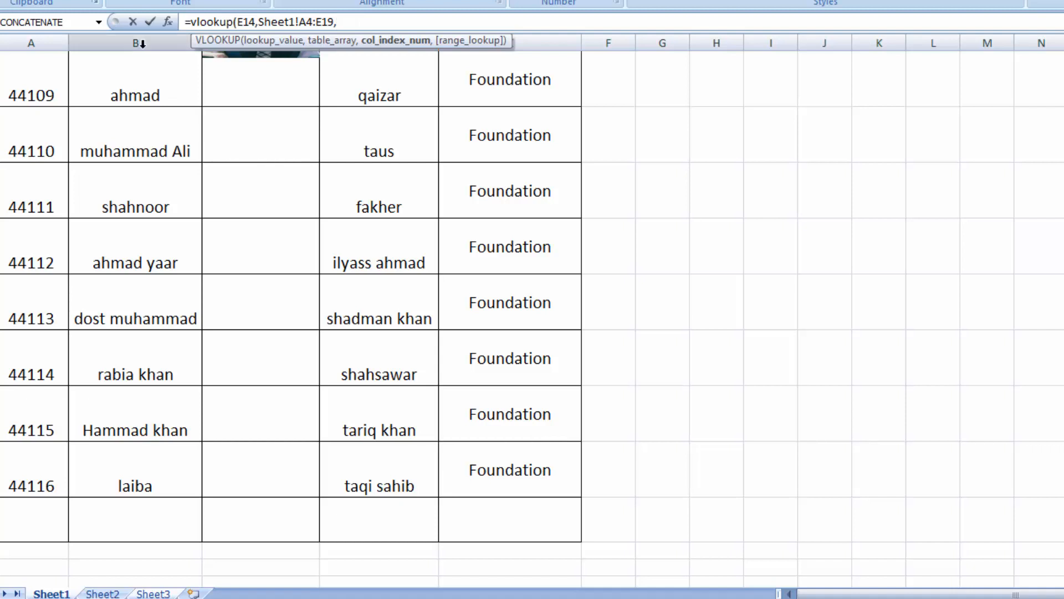
{"action": "type", "text": "2,"}
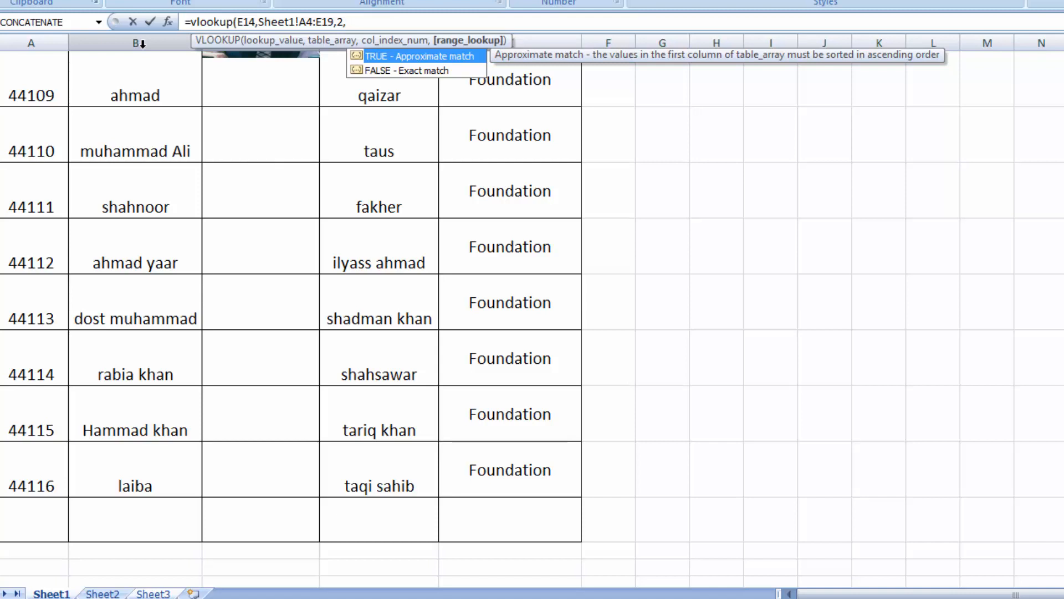
{"action": "type", "text": "false)"}
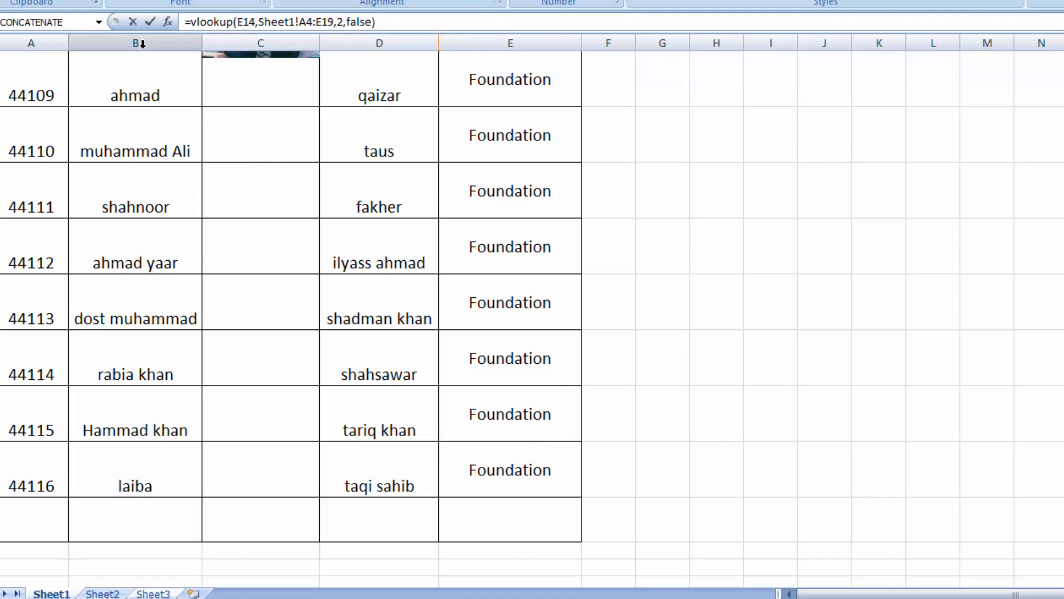
{"action": "key", "text": "Return"}
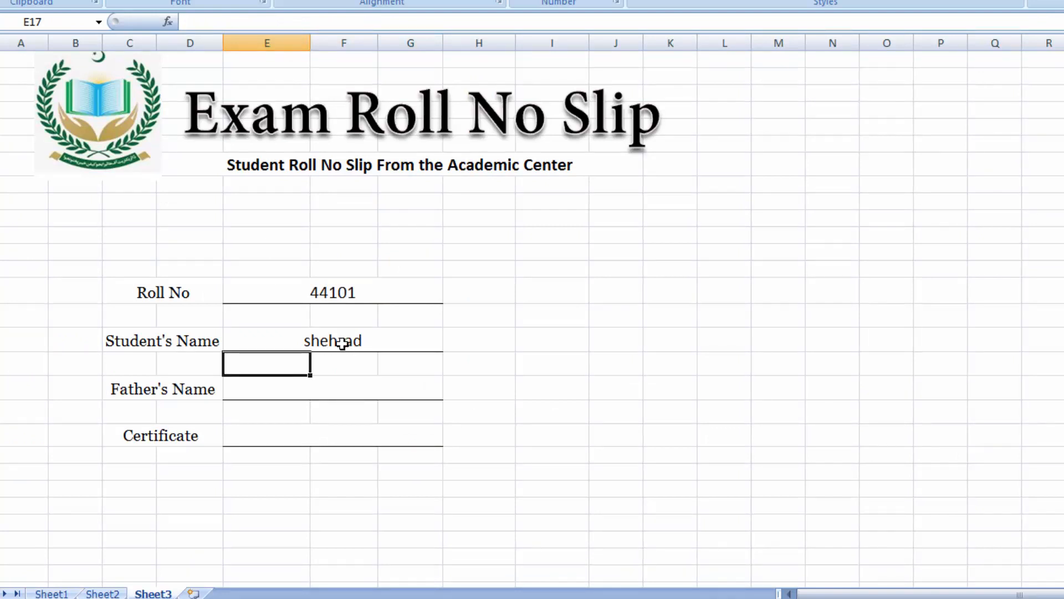
- Check the columns of the student list on Sheet1, and change the slip's roll number in E14 to the second listed student's
{"action": "left_click", "coordinate": [56, 593]}
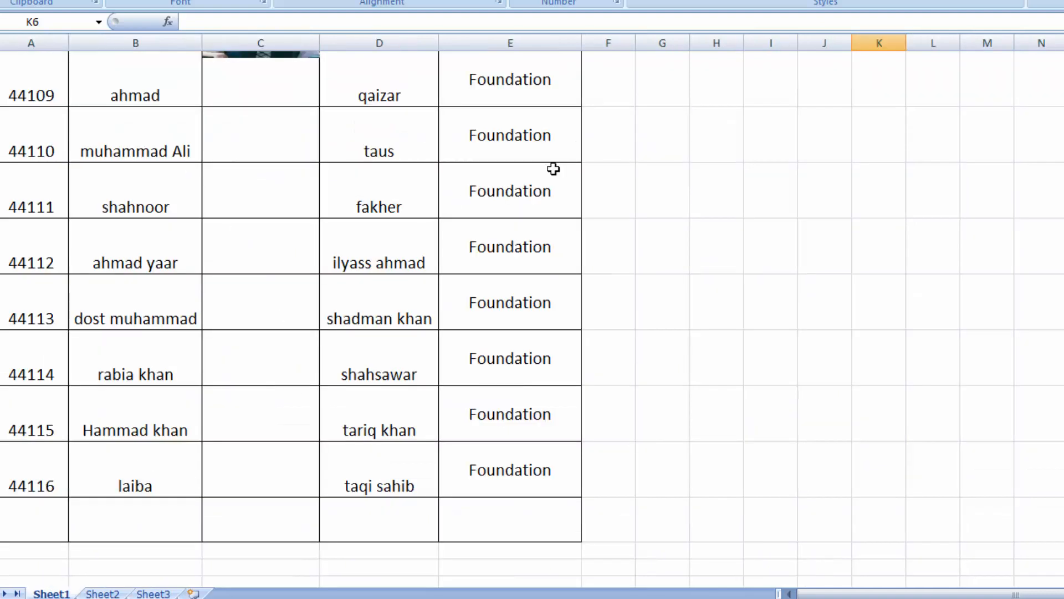
{"action": "scroll", "coordinate": [510, 277], "scroll_direction": "up", "scroll_amount": 4}
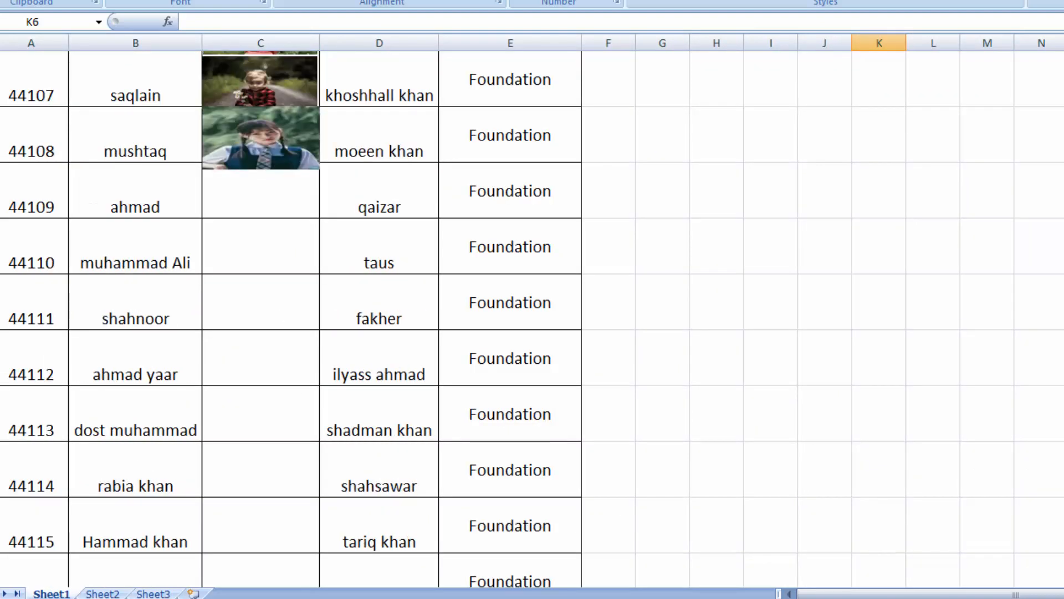
{"action": "scroll", "coordinate": [510, 277], "scroll_direction": "up", "scroll_amount": 3}
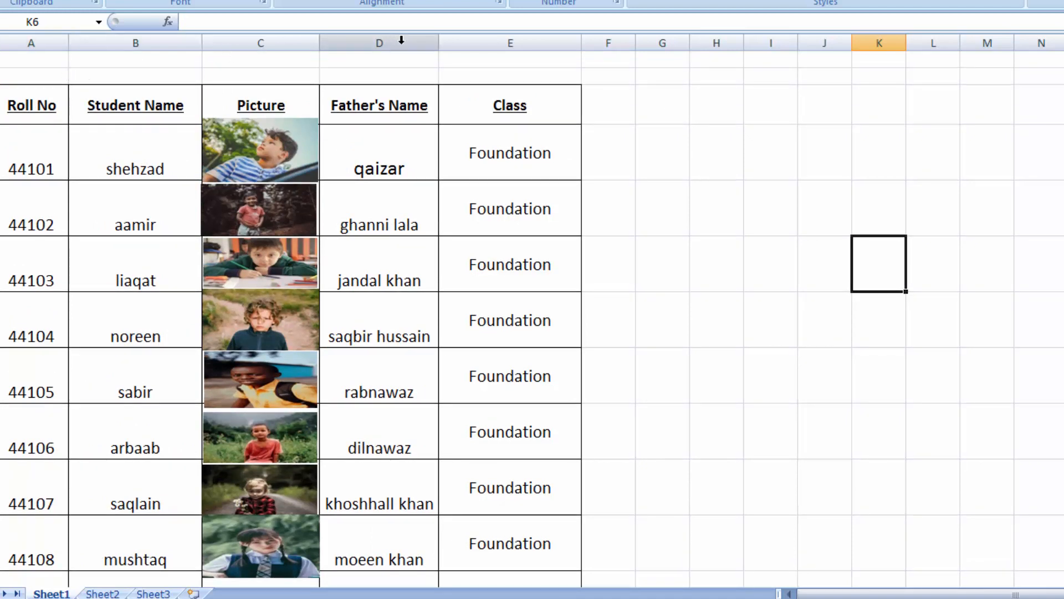
{"action": "left_click", "coordinate": [151, 593]}
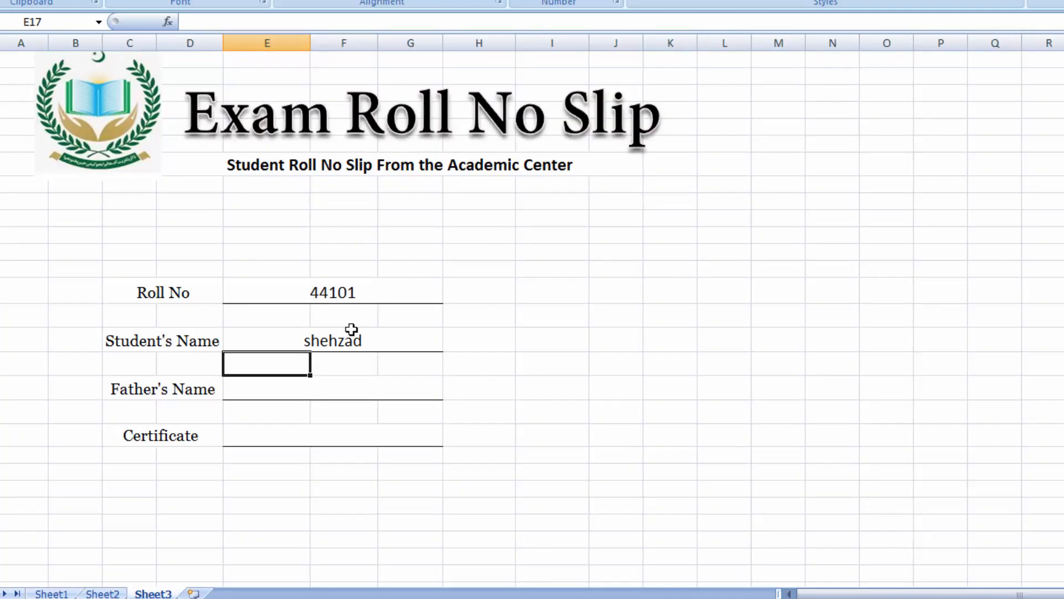
{"action": "left_click", "coordinate": [365, 291]}
{"action": "double_click", "coordinate": [366, 291]}
{"action": "key", "text": "BackSpace"}
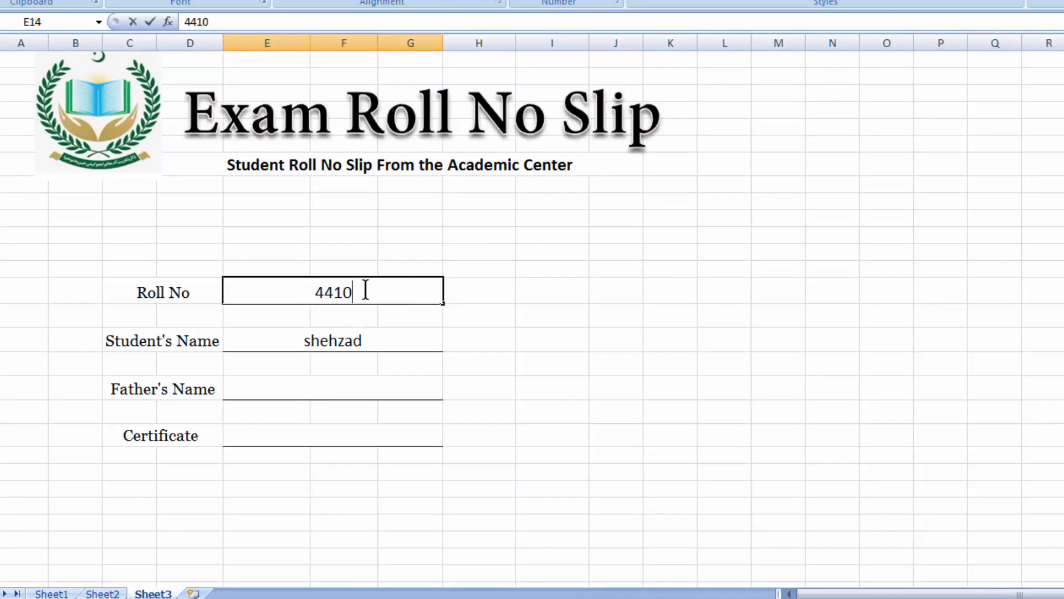
{"action": "type", "text": "2"}
{"action": "key", "text": "Tab"}
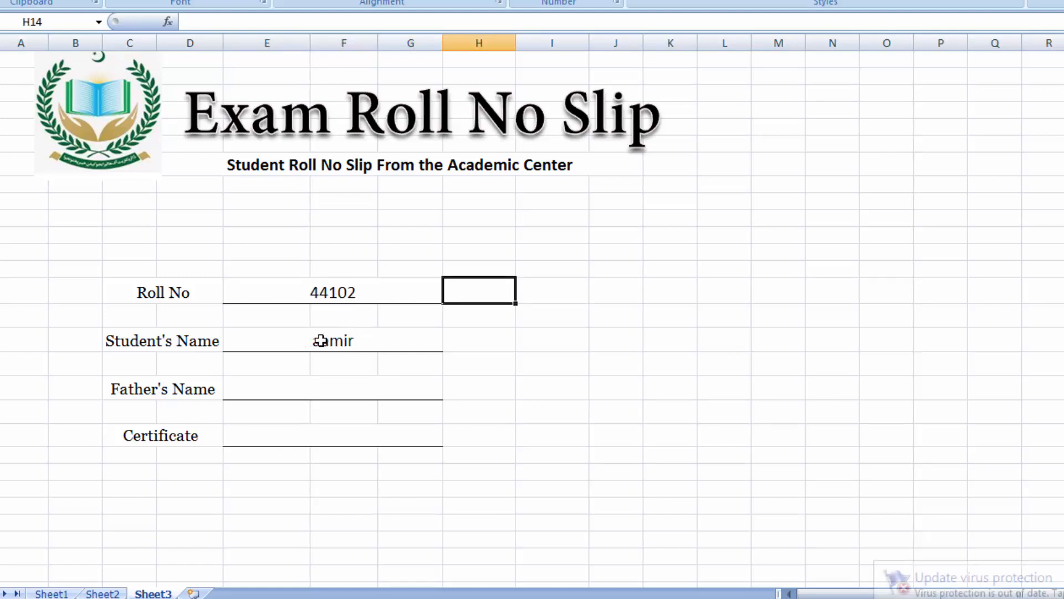
- Open the virus protection update notification and minimize the Windows Defender window
{"action": "left_click", "coordinate": [953, 587]}
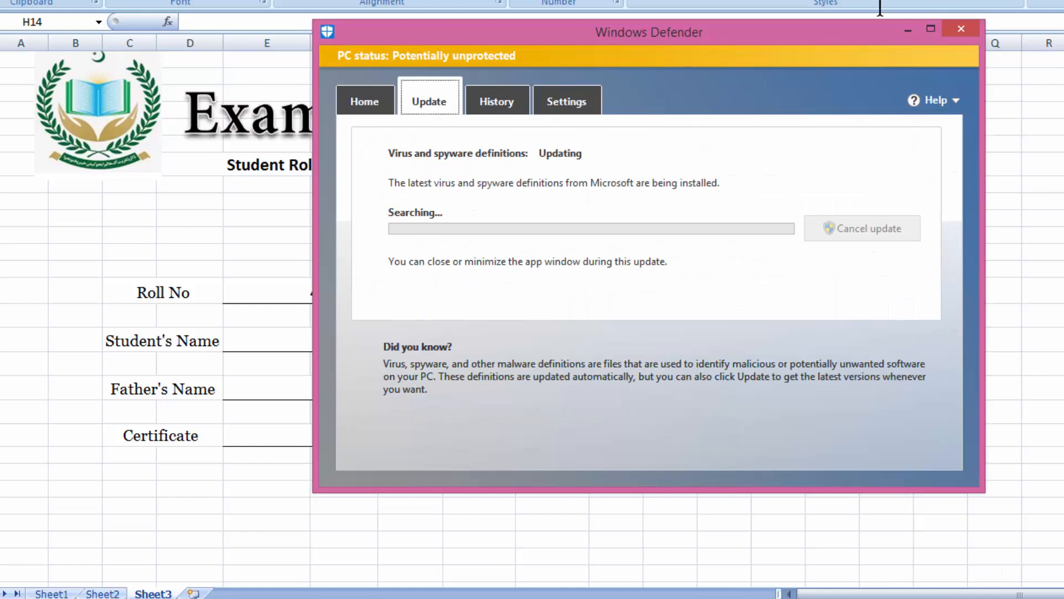
{"action": "left_click", "coordinate": [908, 31]}
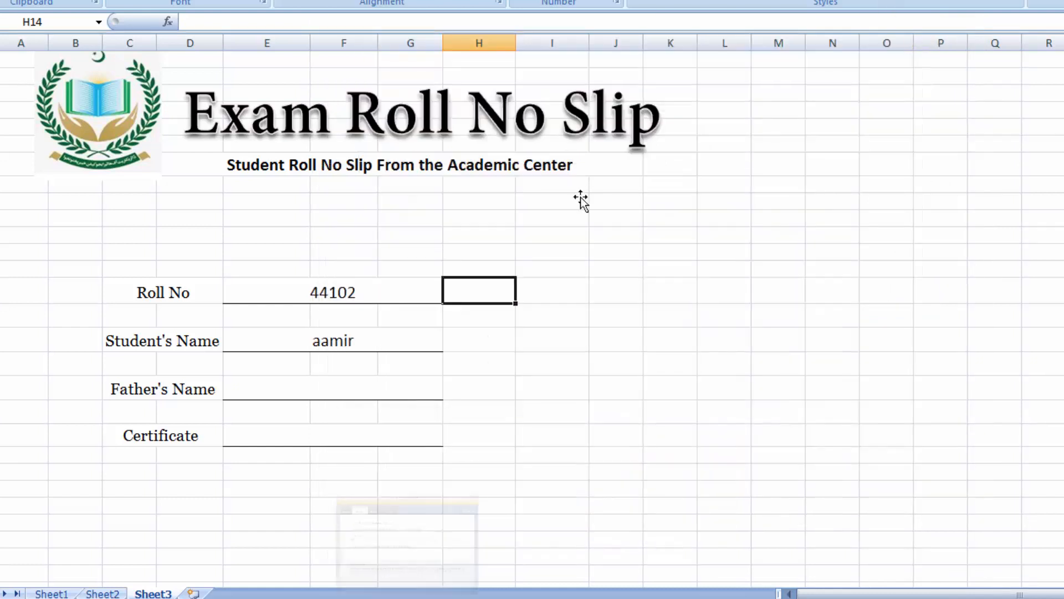
- Begin a VLOOKUP formula in the Father's Name entry cell E18 with the roll number cell E14 as lookup value
{"action": "left_click", "coordinate": [316, 387]}
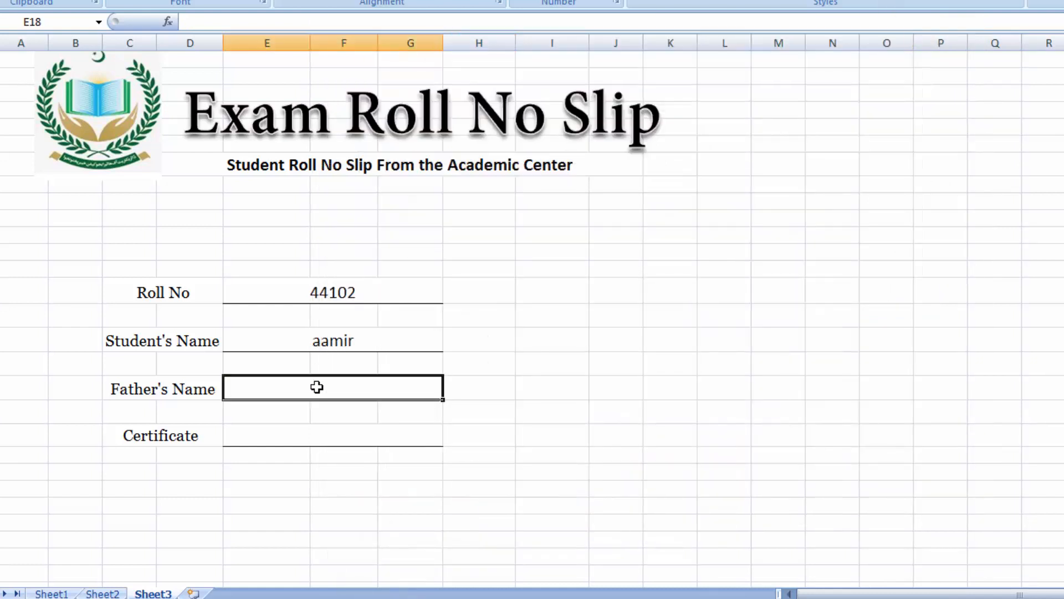
{"action": "type", "text": "="}
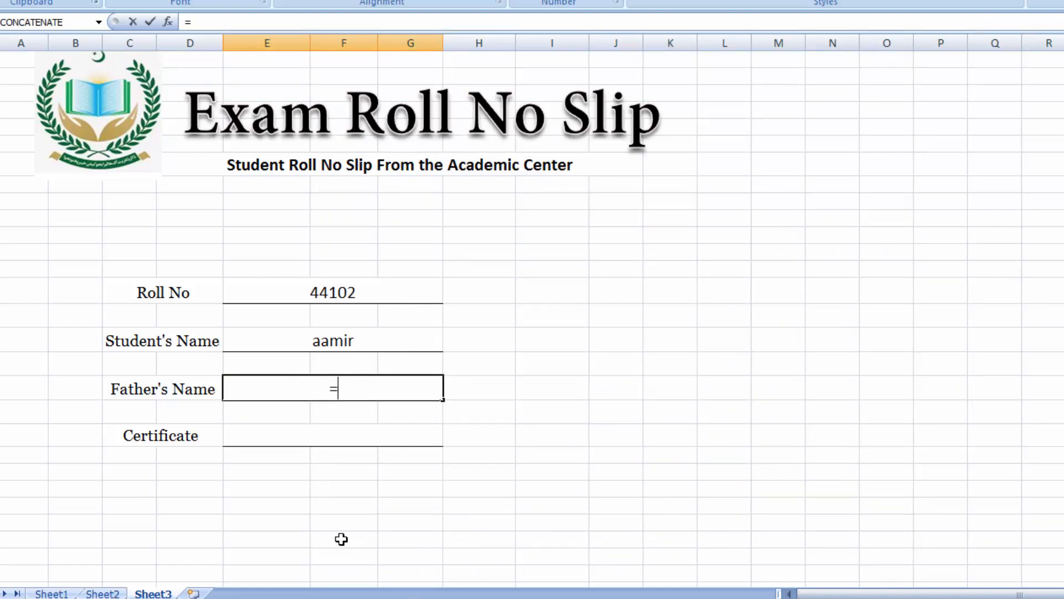
{"action": "type", "text": "vlook"}
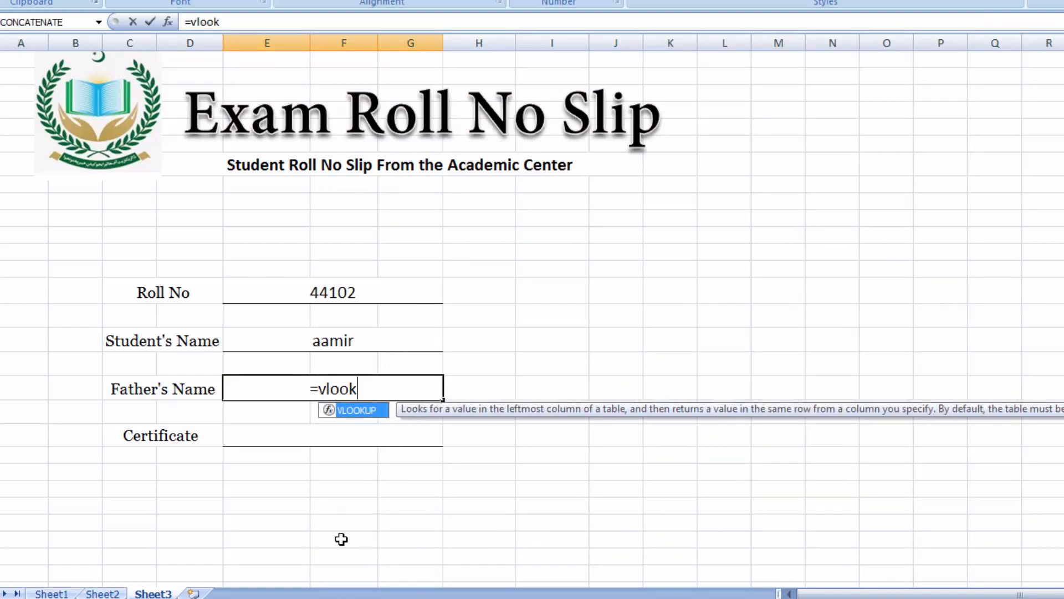
{"action": "type", "text": "up("}
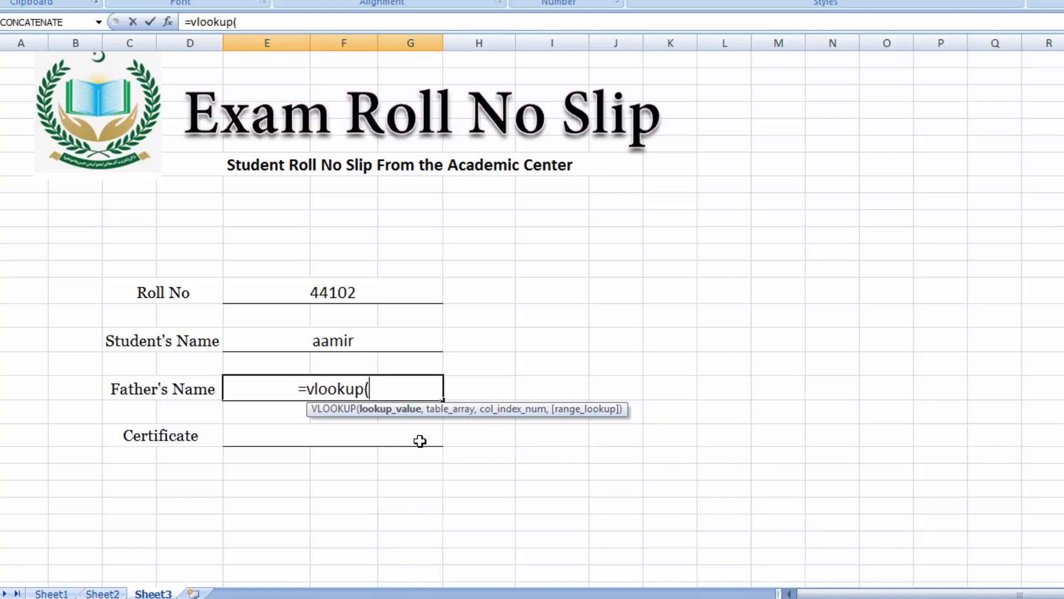
{"action": "left_click", "coordinate": [366, 285]}
{"action": "type", "text": ","}
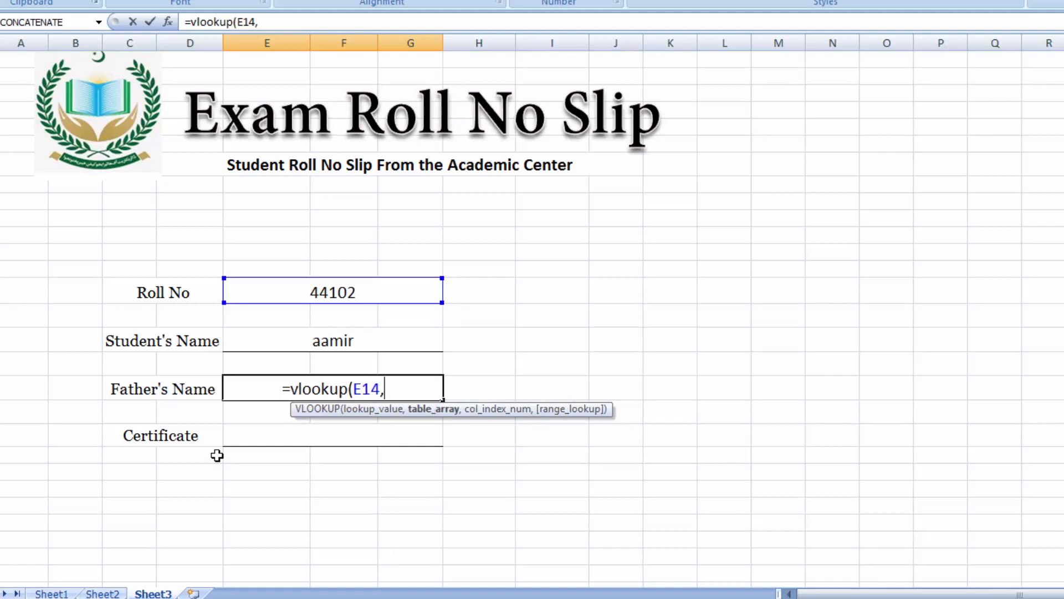
- Complete the VLOOKUP in E18 with the table range Sheet1!A4:E19, column index 4 and false for an exact match
{"action": "left_click", "coordinate": [63, 586]}
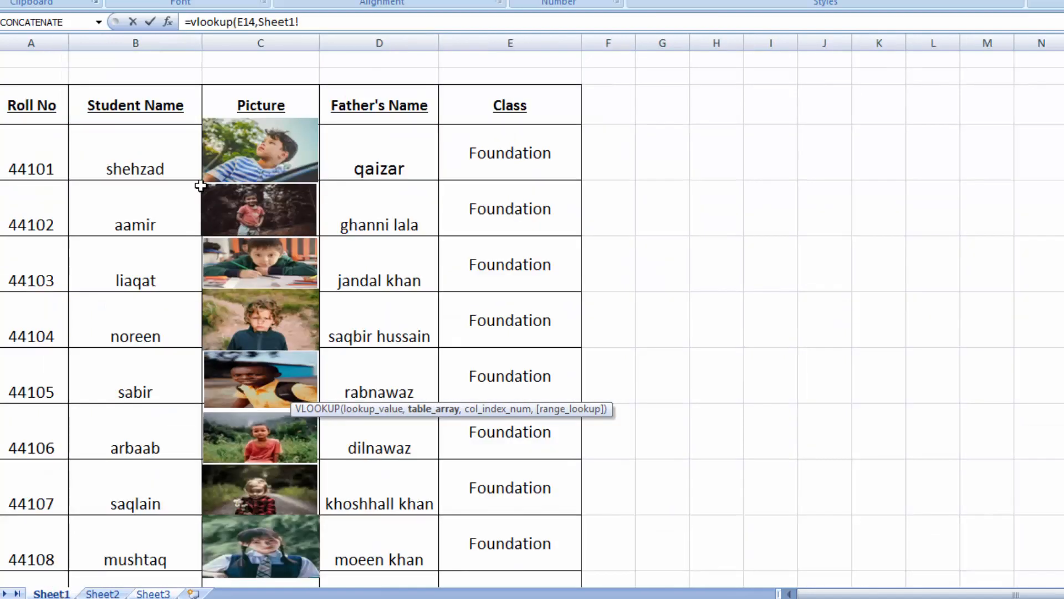
{"action": "left_click_drag", "start_coordinate": [54, 143], "coordinate": [495, 467]}
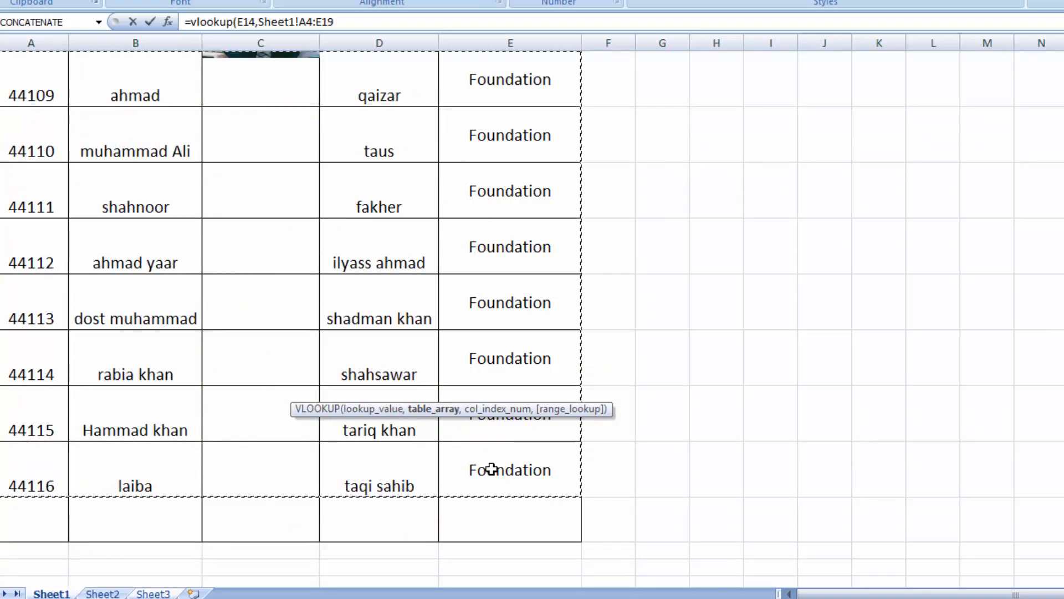
{"action": "scroll", "coordinate": [190, 486], "scroll_direction": "up", "scroll_amount": 4}
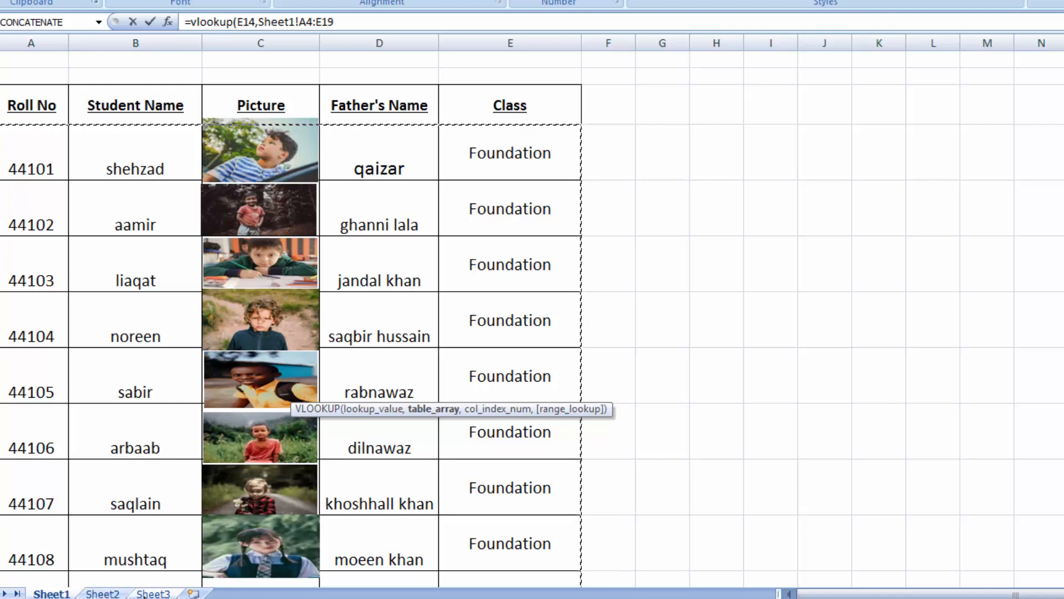
{"action": "left_click", "coordinate": [347, 21]}
{"action": "type", "text": ",4"}
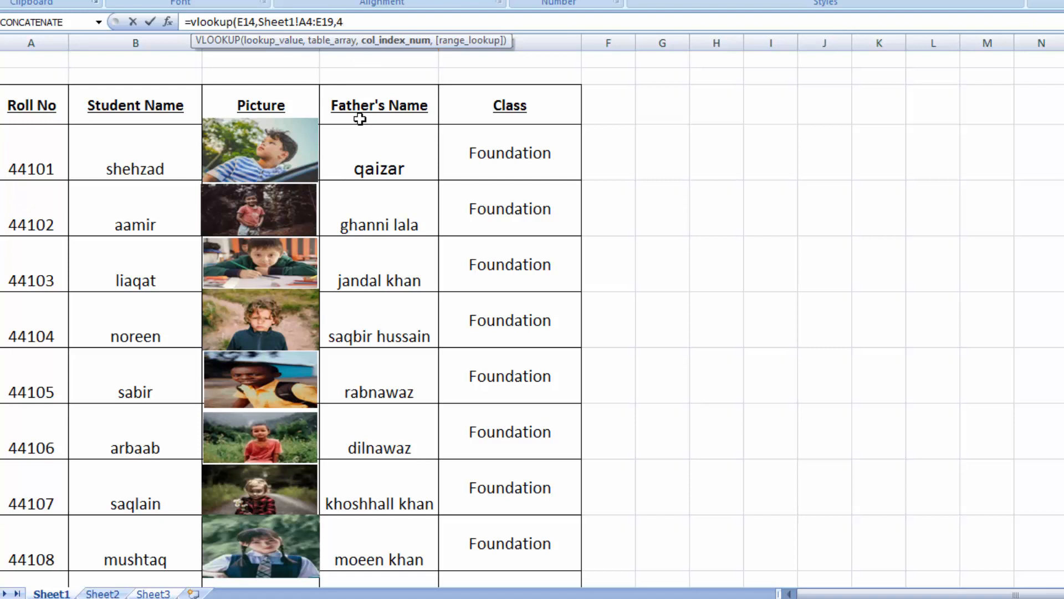
{"action": "type", "text": ","}
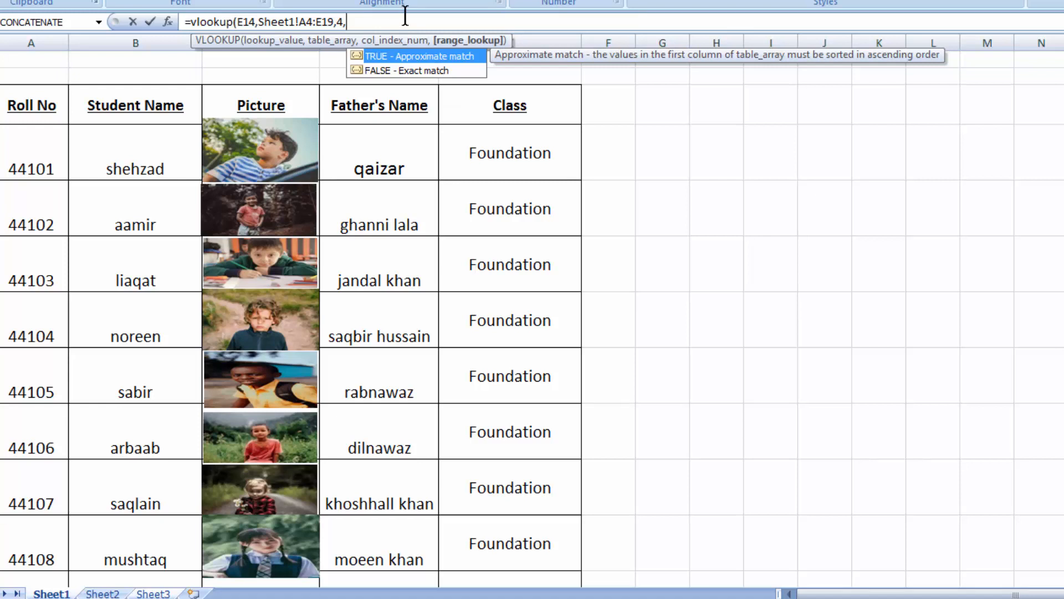
{"action": "type", "text": "false)"}
{"action": "key", "text": "Return"}
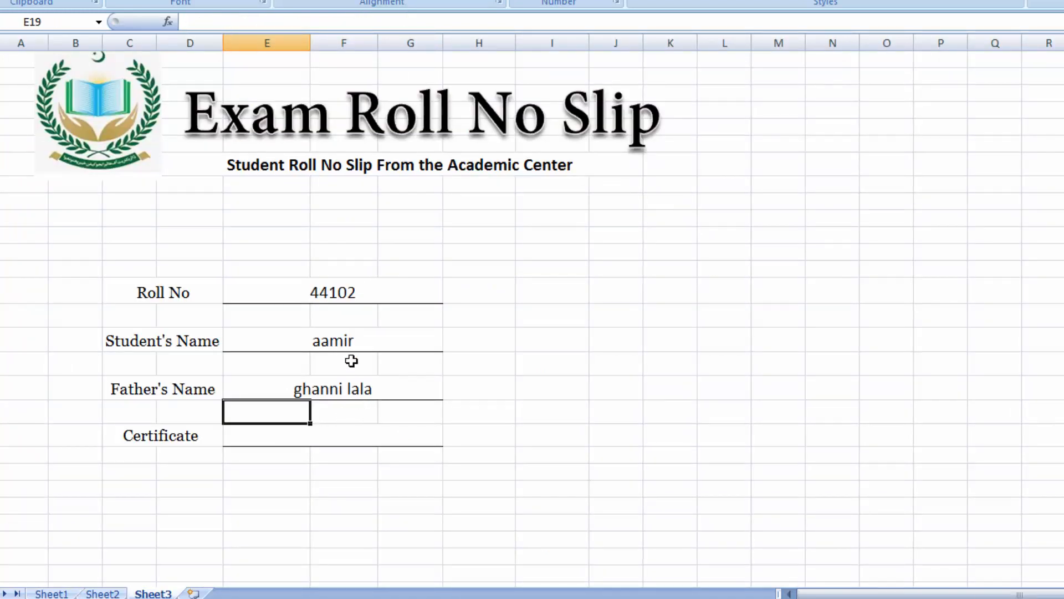
- Change the slip's roll number in E14 to the third listed student's
{"action": "double_click", "coordinate": [366, 289]}
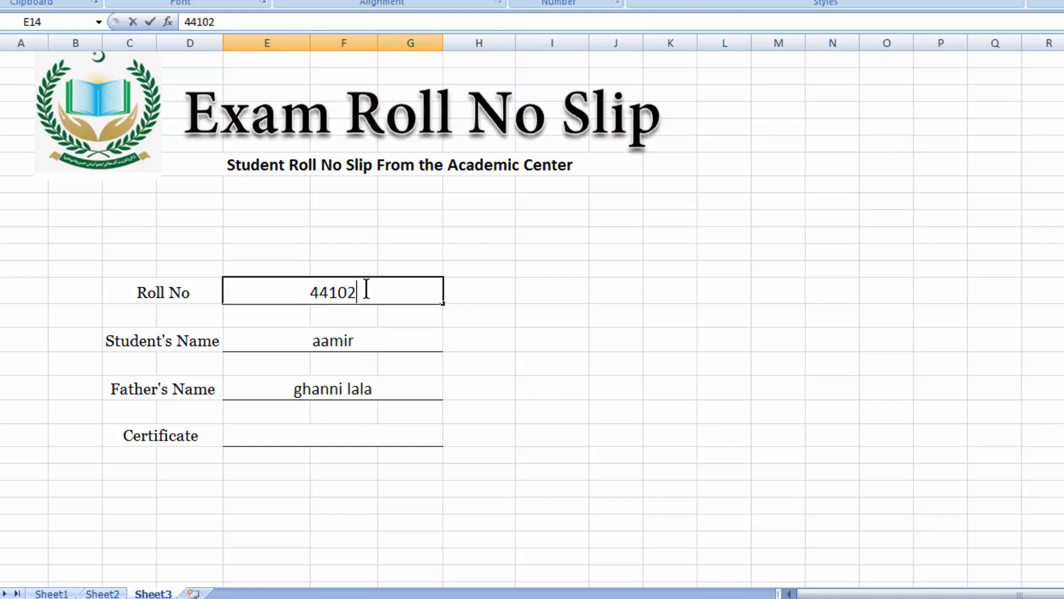
{"action": "key", "text": "BackSpace"}
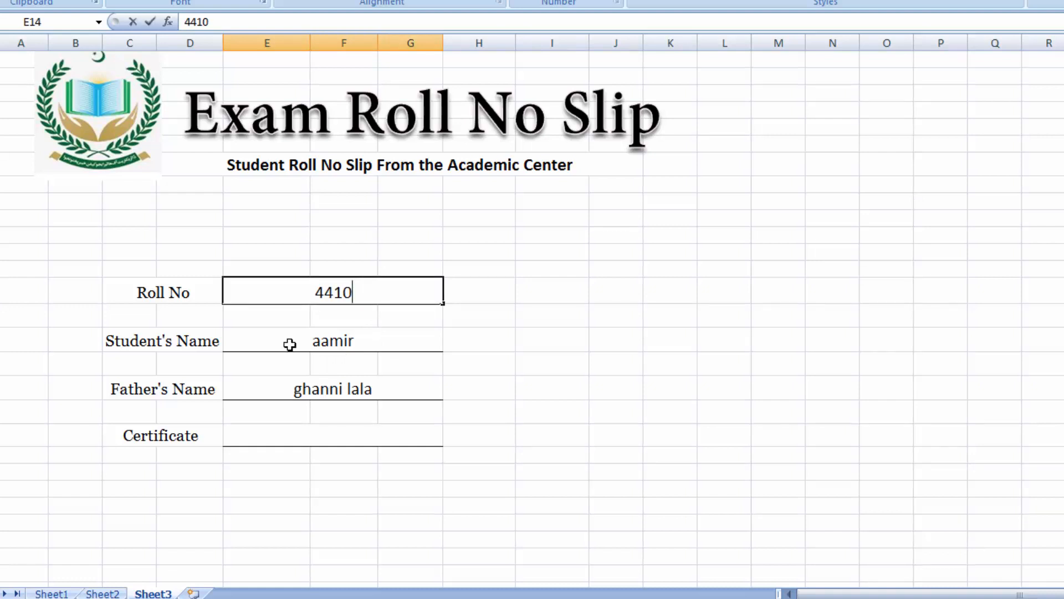
{"action": "type", "text": "3"}
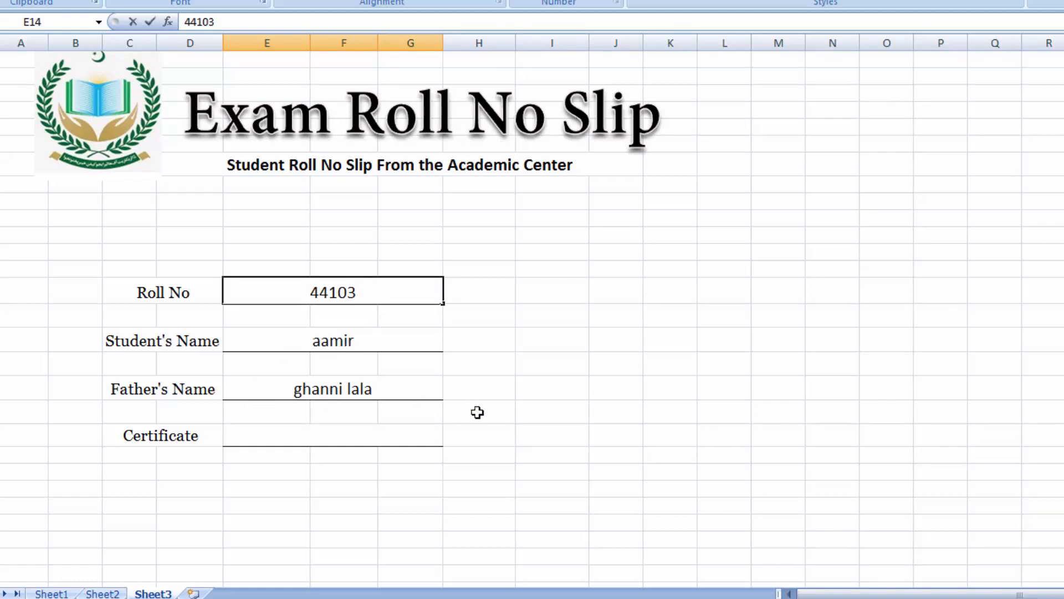
{"action": "key", "text": "Tab"}
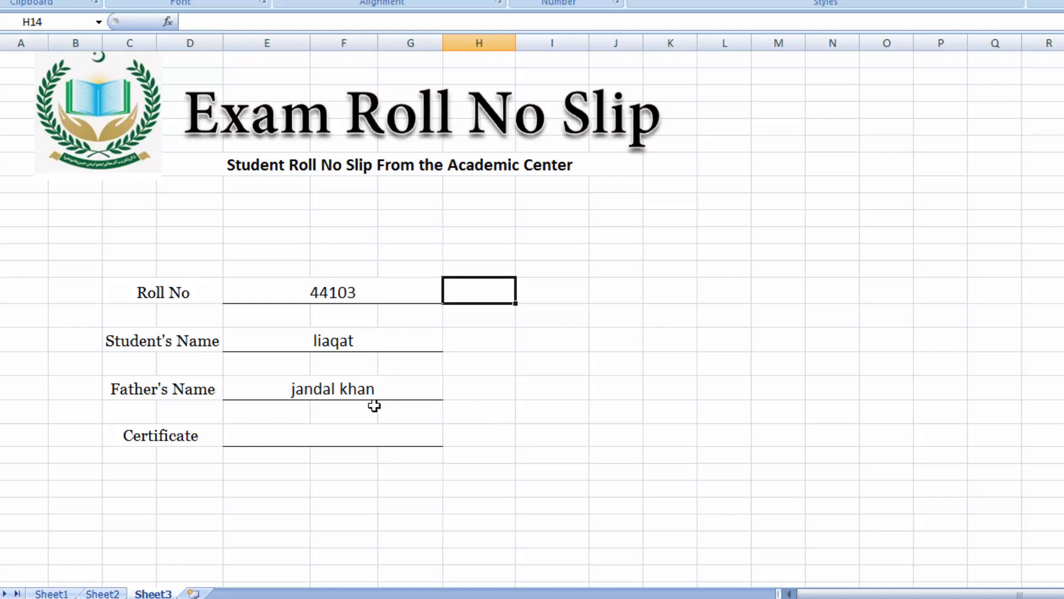
- Begin a VLOOKUP formula in the Certificate entry cell E20 with the roll number cell E14 as lookup value
{"action": "left_click", "coordinate": [365, 433]}
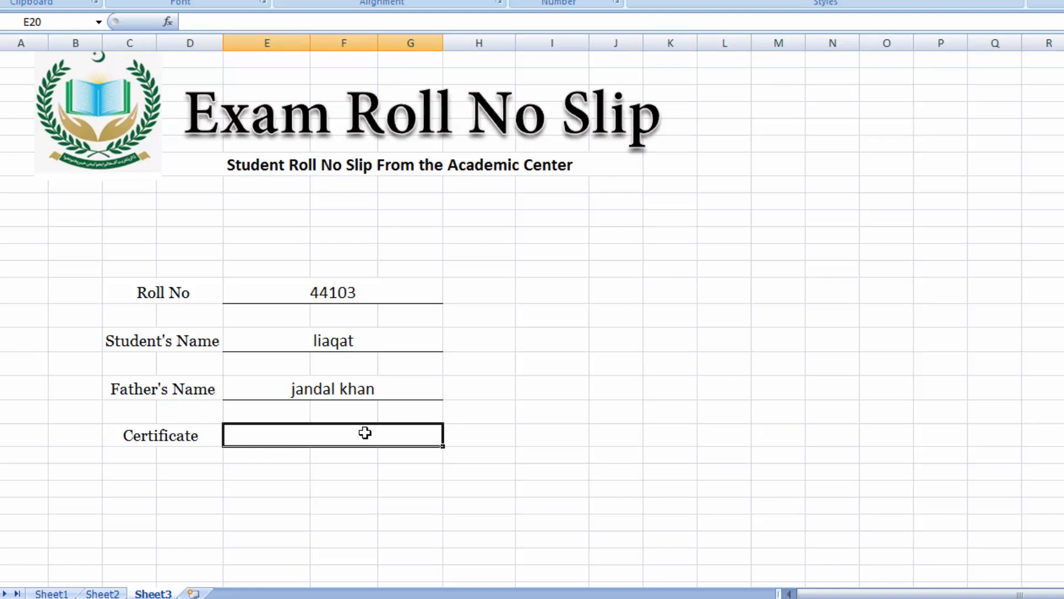
{"action": "type", "text": "="}
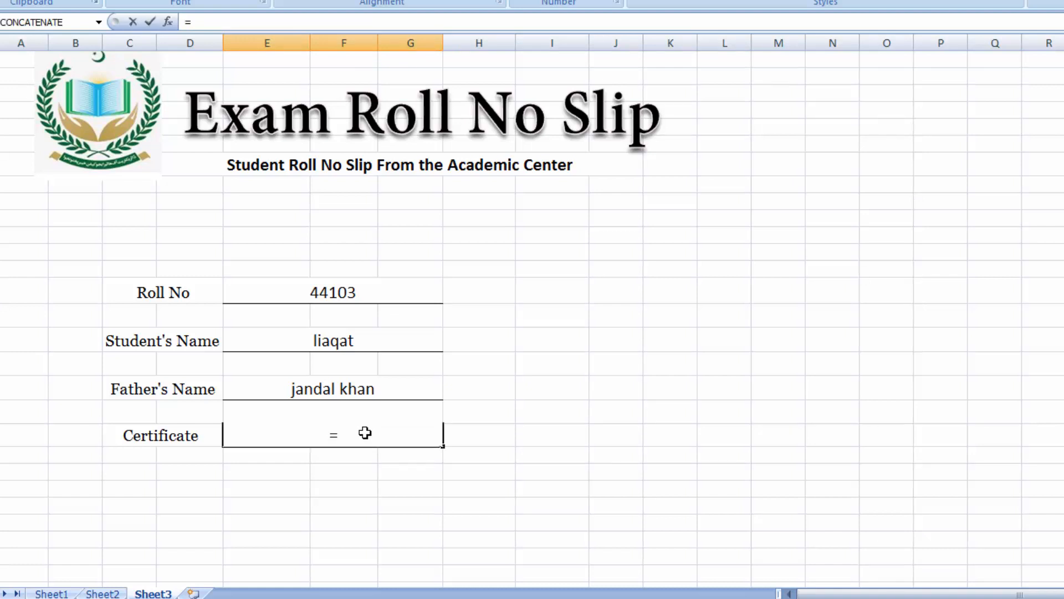
{"action": "type", "text": "vlooku"}
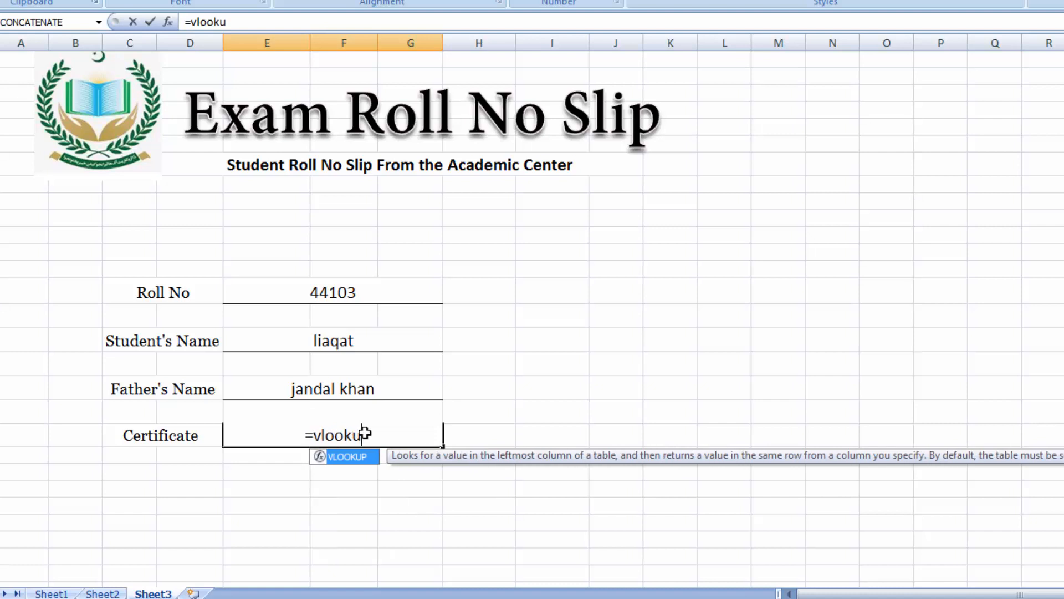
{"action": "type", "text": "p"}
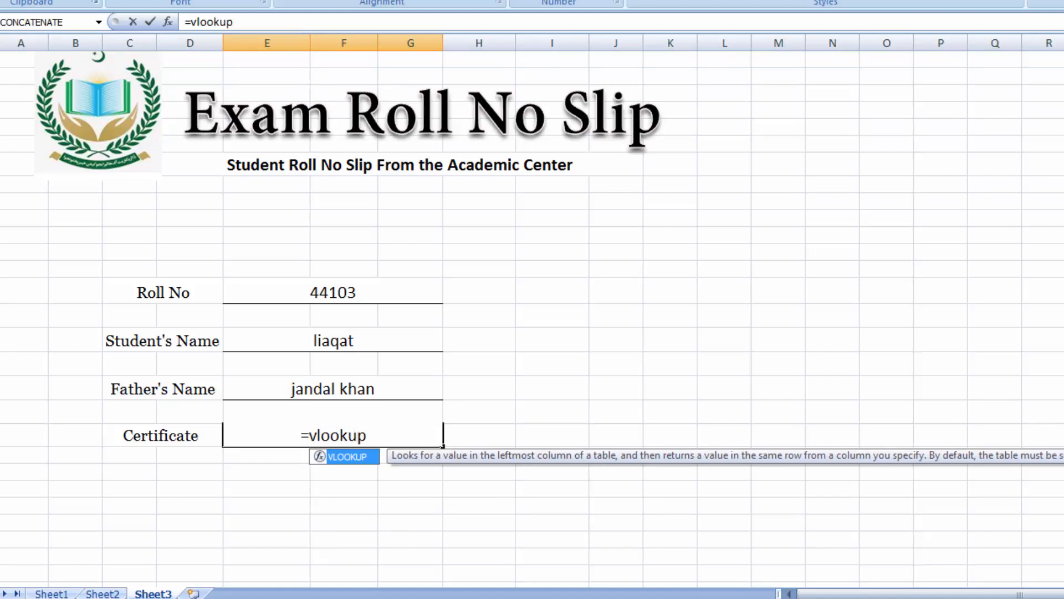
{"action": "type", "text": "("}
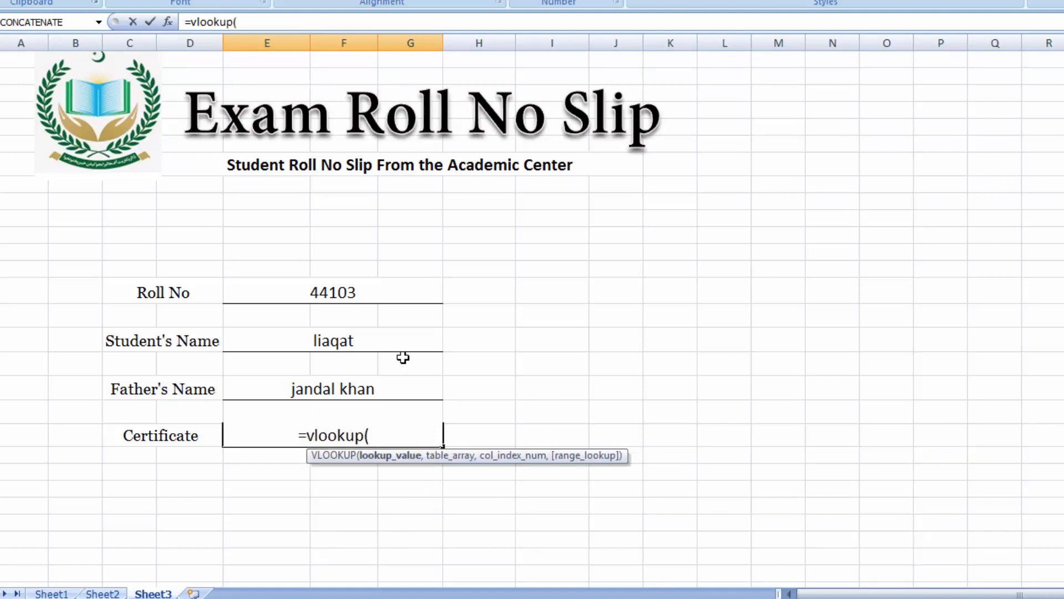
{"action": "left_click", "coordinate": [371, 292]}
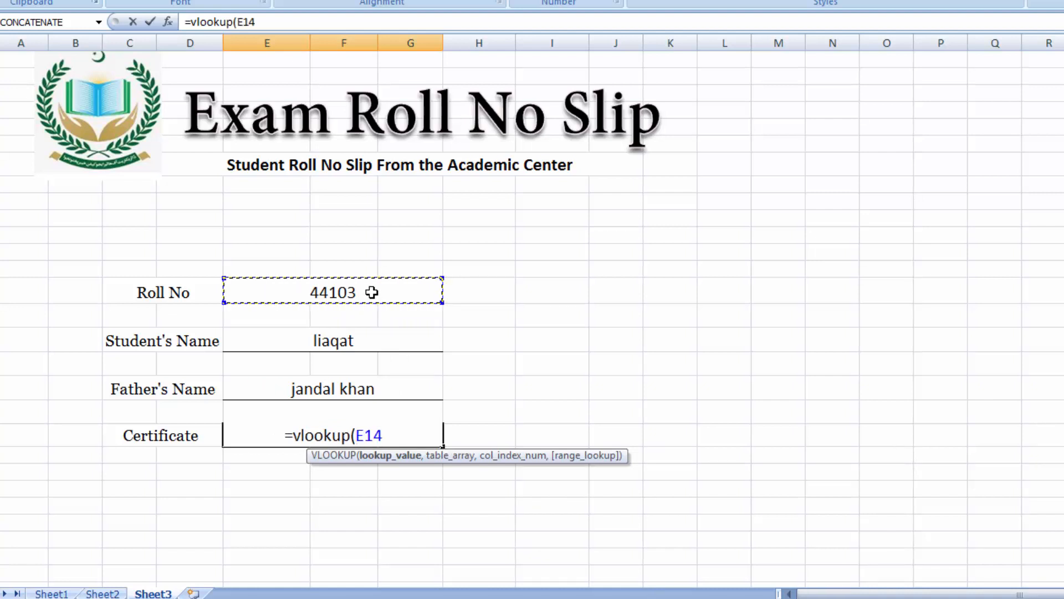
{"action": "type", "text": ","}
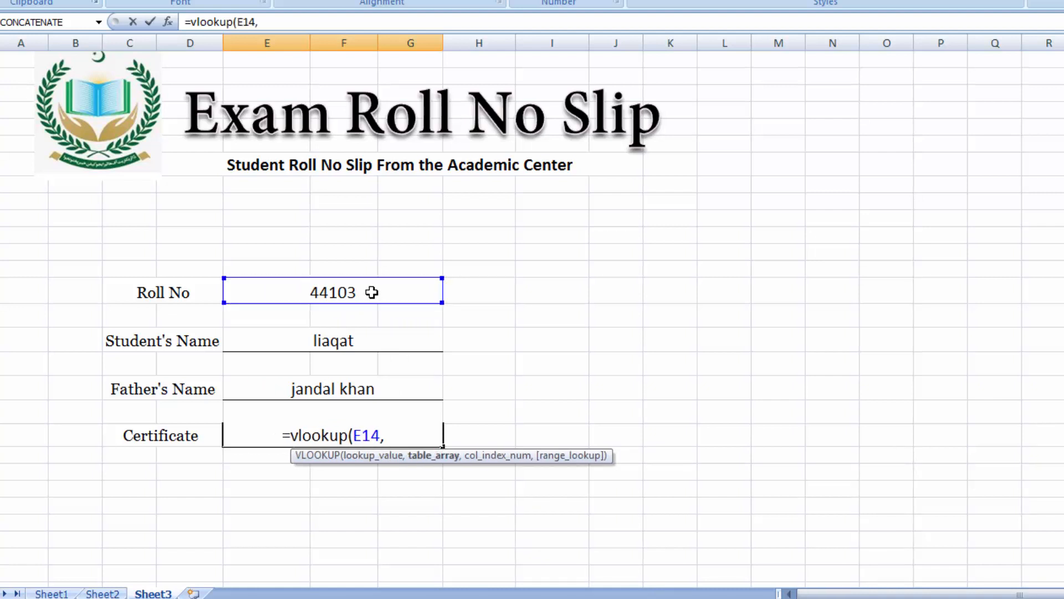
- Complete the VLOOKUP in E20 with the table range Sheet1!A4:E19, column index 5 and false for an exact match
{"action": "left_click", "coordinate": [51, 593]}
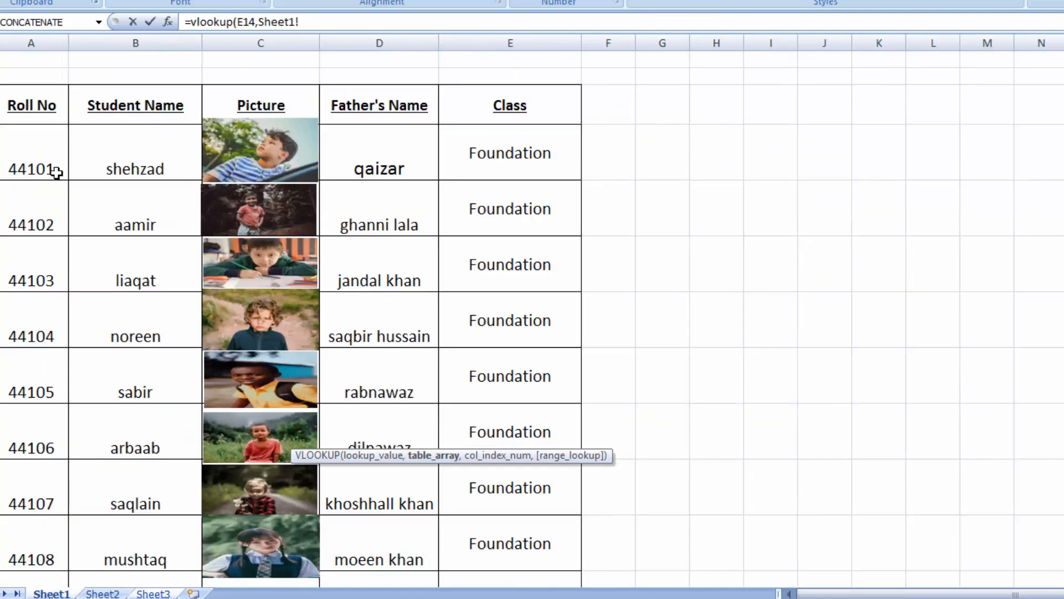
{"action": "left_click_drag", "start_coordinate": [56, 173], "coordinate": [502, 487]}
{"action": "type", "text": ","}
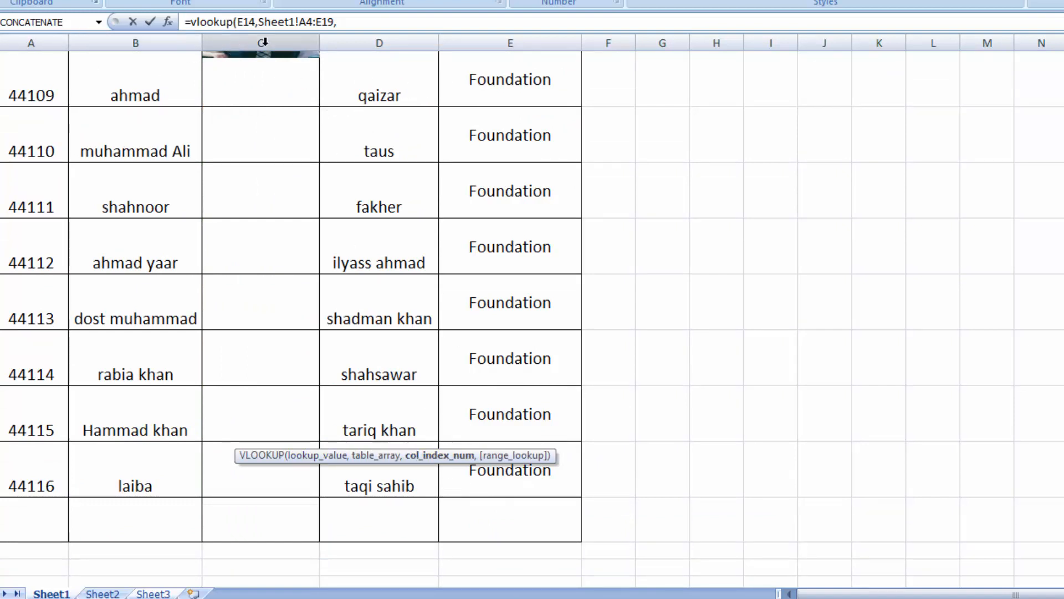
{"action": "left_click", "coordinate": [377, 21]}
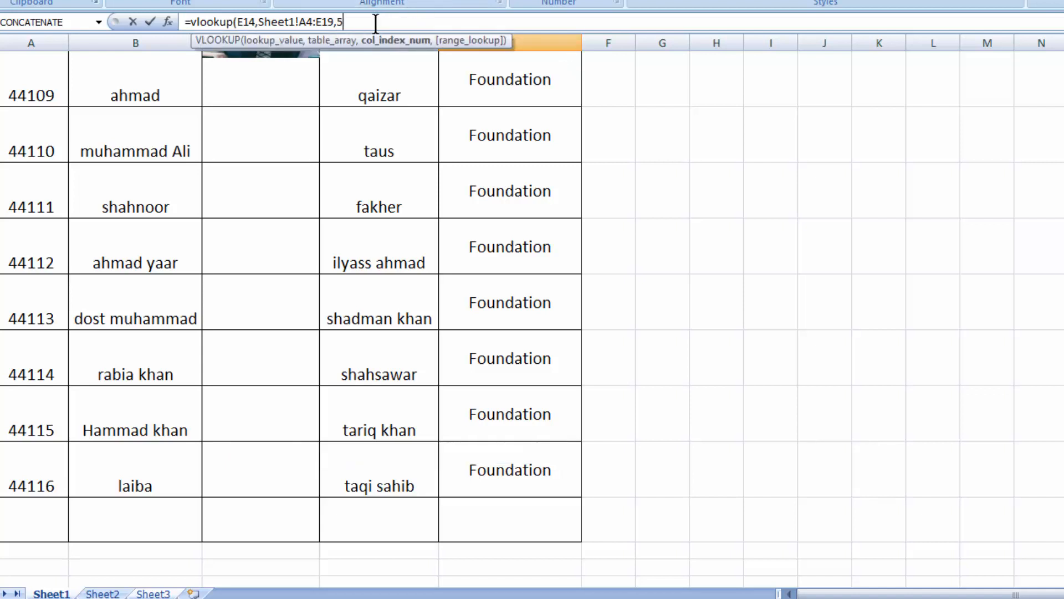
{"action": "type", "text": ","}
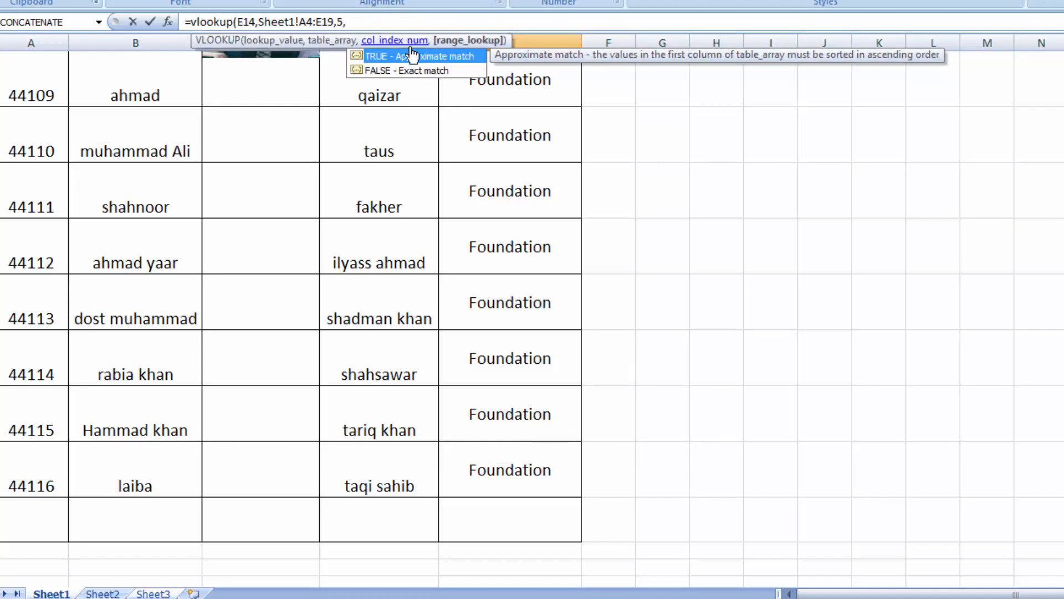
{"action": "type", "text": "fals"}
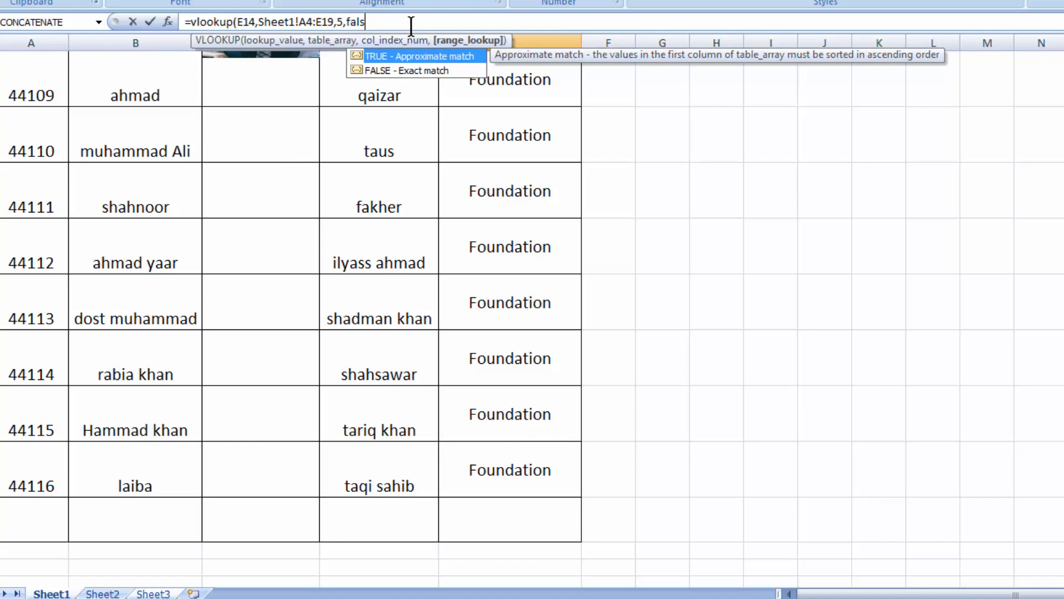
{"action": "type", "text": "e)"}
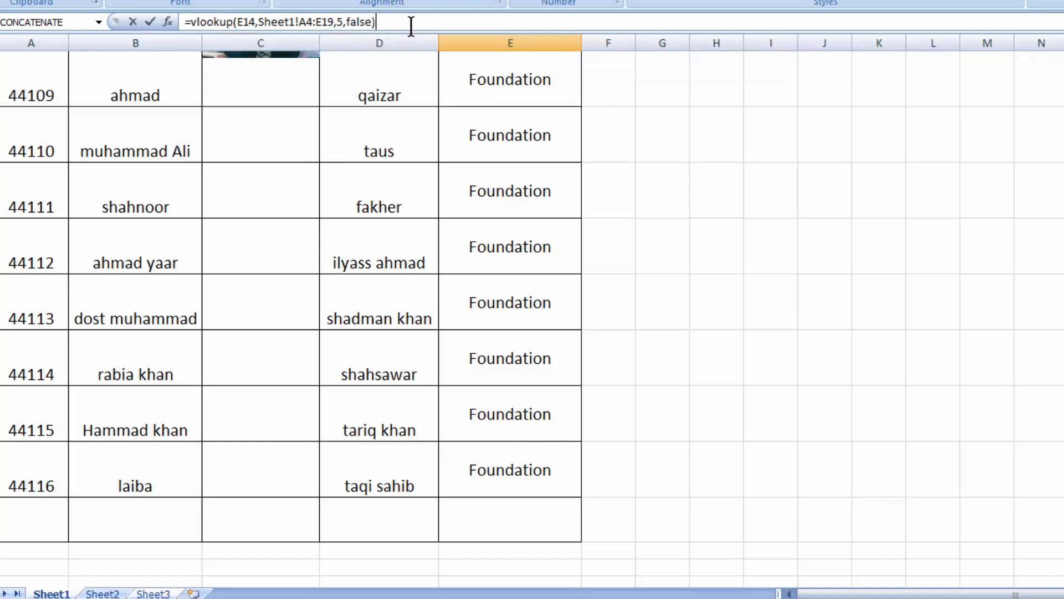
{"action": "key", "text": "Return"}
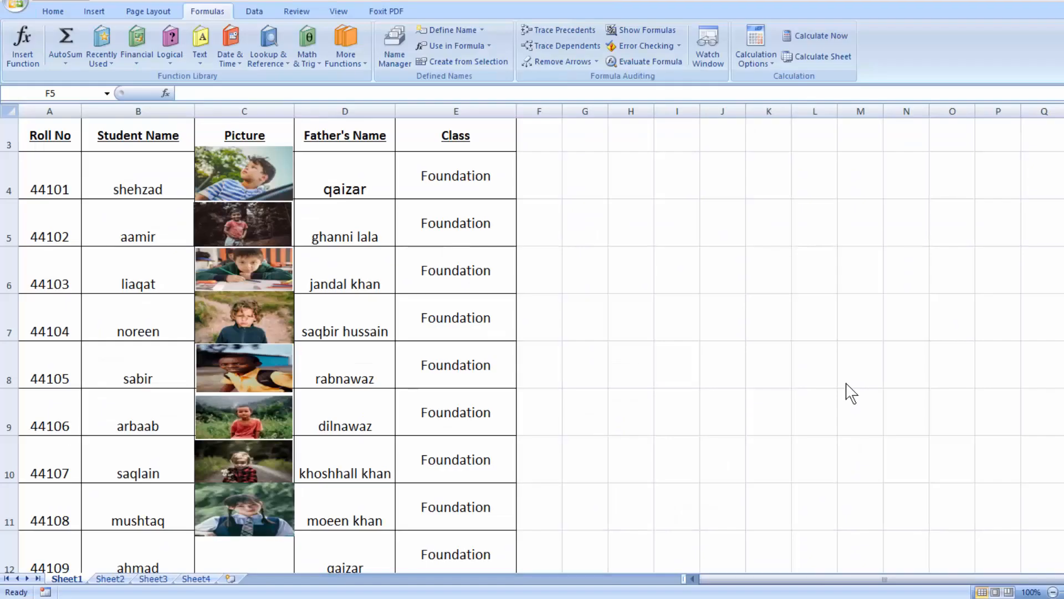
- Create defined names from the left column of the student name and picture range B4:C19 on Sheet1
{"action": "left_click", "coordinate": [128, 164]}
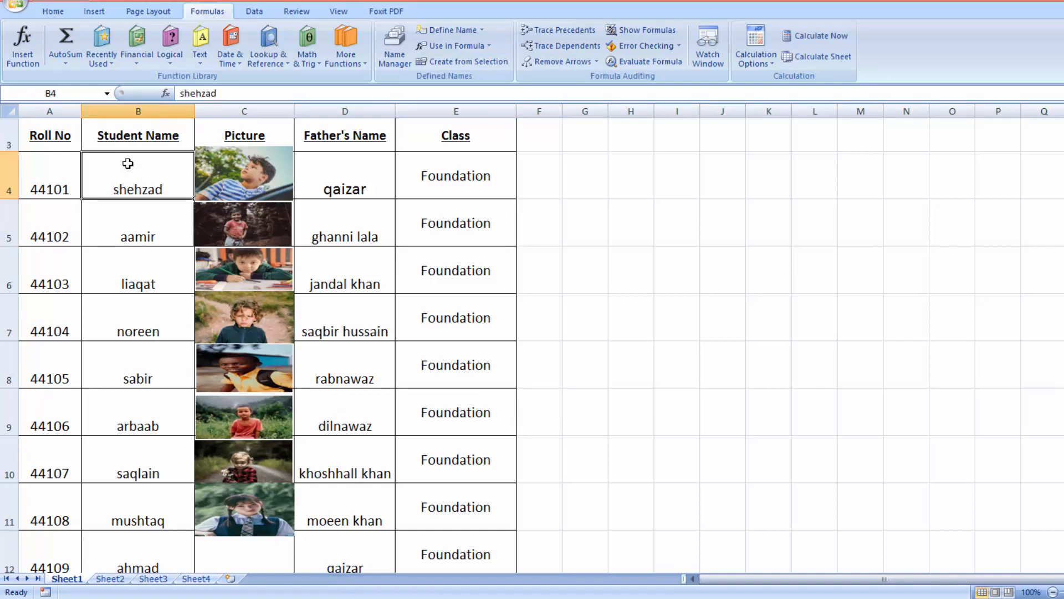
{"action": "left_click_drag", "start_coordinate": [131, 163], "coordinate": [220, 490]}
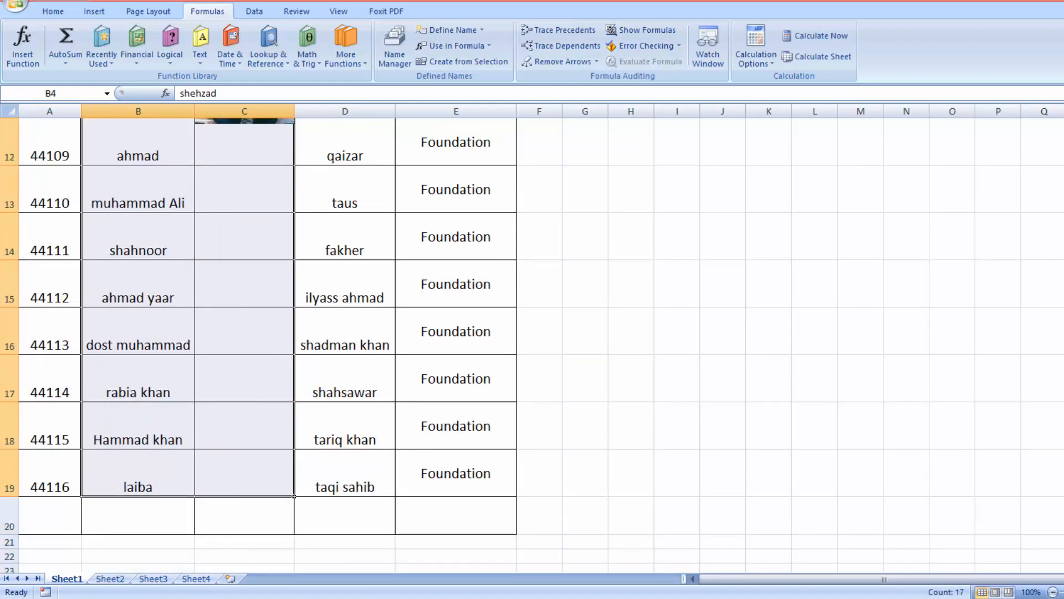
{"action": "scroll", "coordinate": [260, 332], "scroll_direction": "up", "scroll_amount": 4}
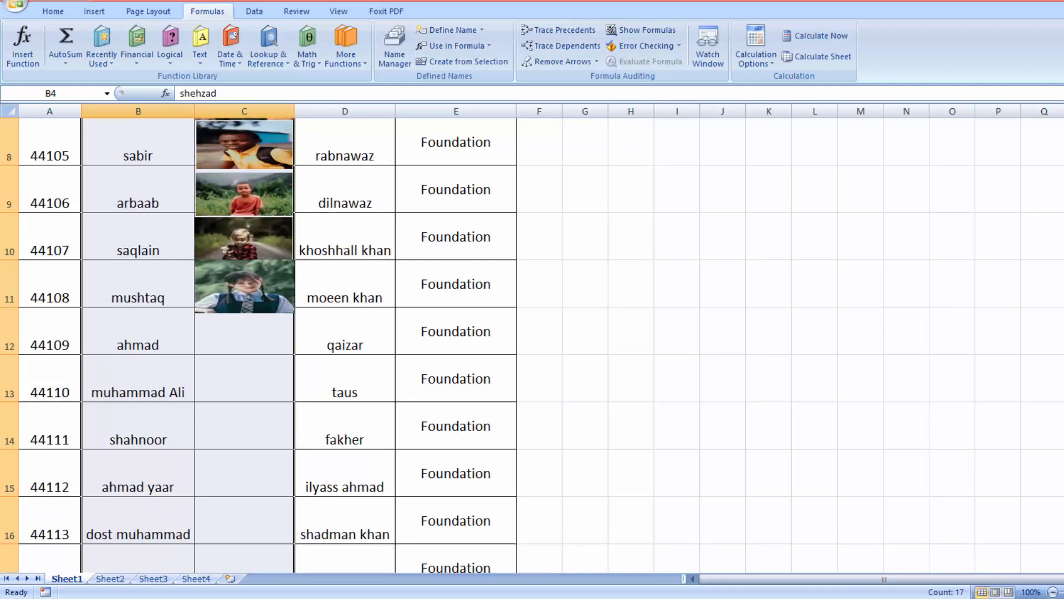
{"action": "scroll", "coordinate": [260, 332], "scroll_direction": "up", "scroll_amount": 1}
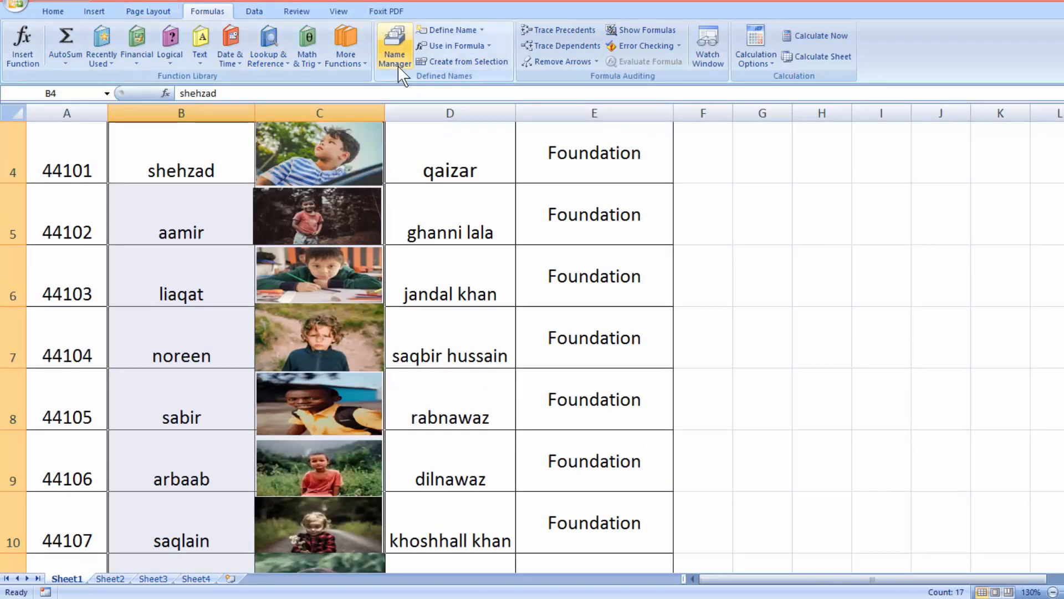
{"action": "left_click", "coordinate": [443, 62]}
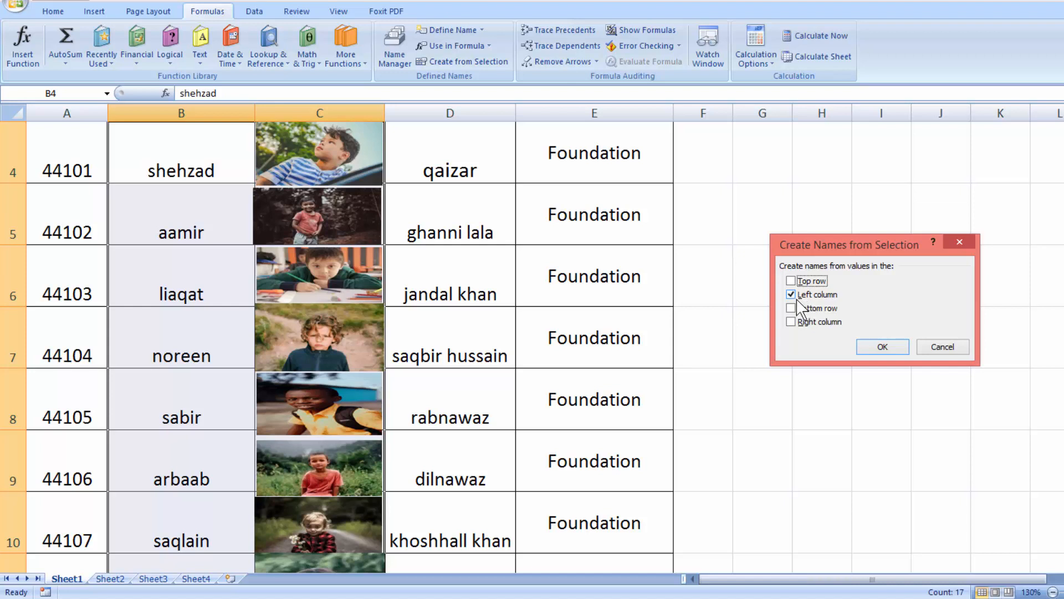
{"action": "left_click", "coordinate": [884, 348]}
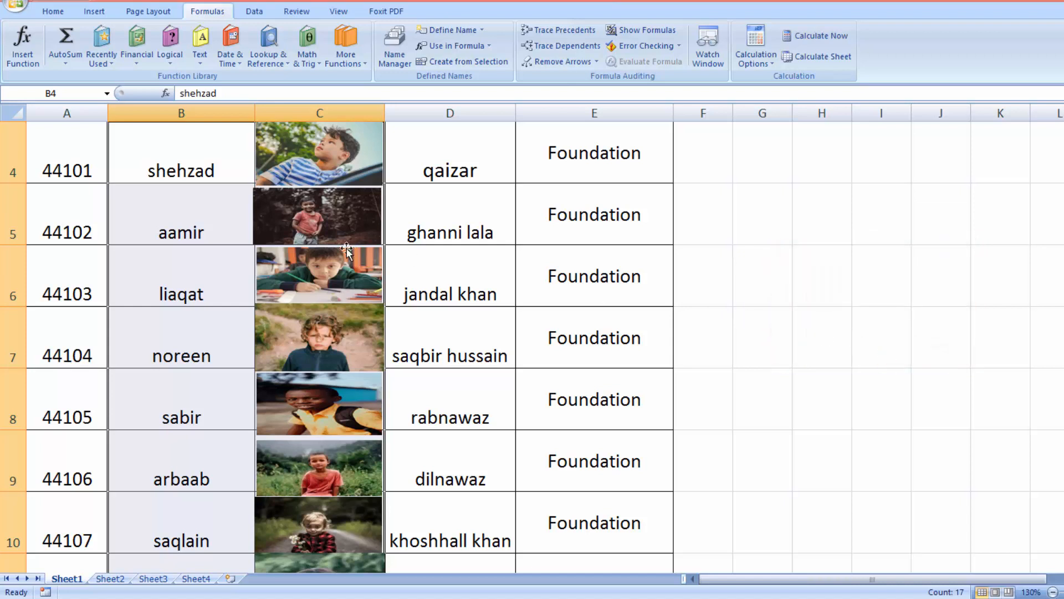
- Review the list of defined names on Sheet1 and go to the picture cell named after the first listed student
{"action": "left_click", "coordinate": [107, 94]}
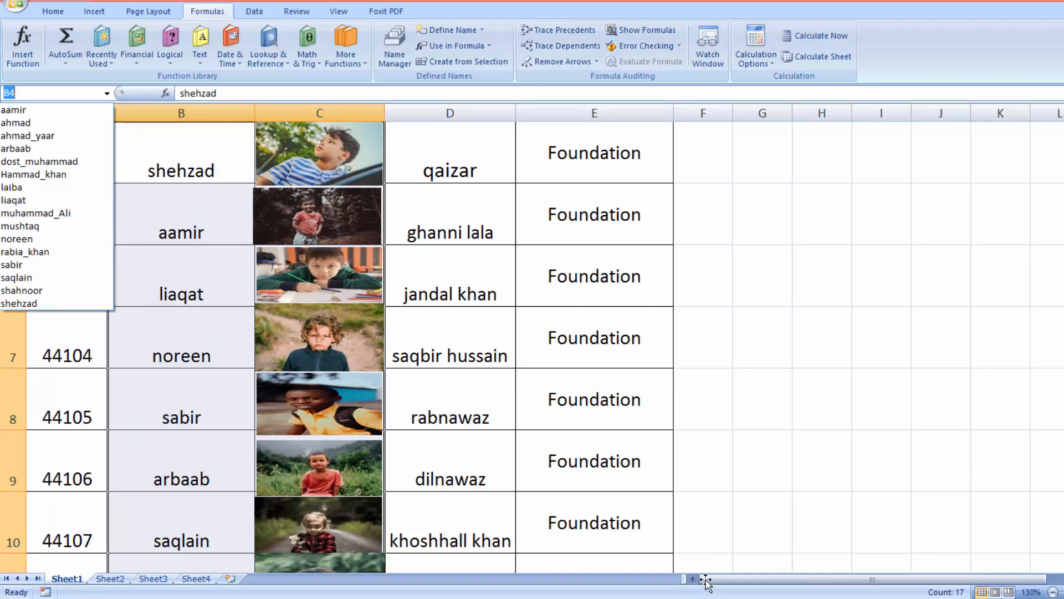
{"action": "key", "text": "Escape"}
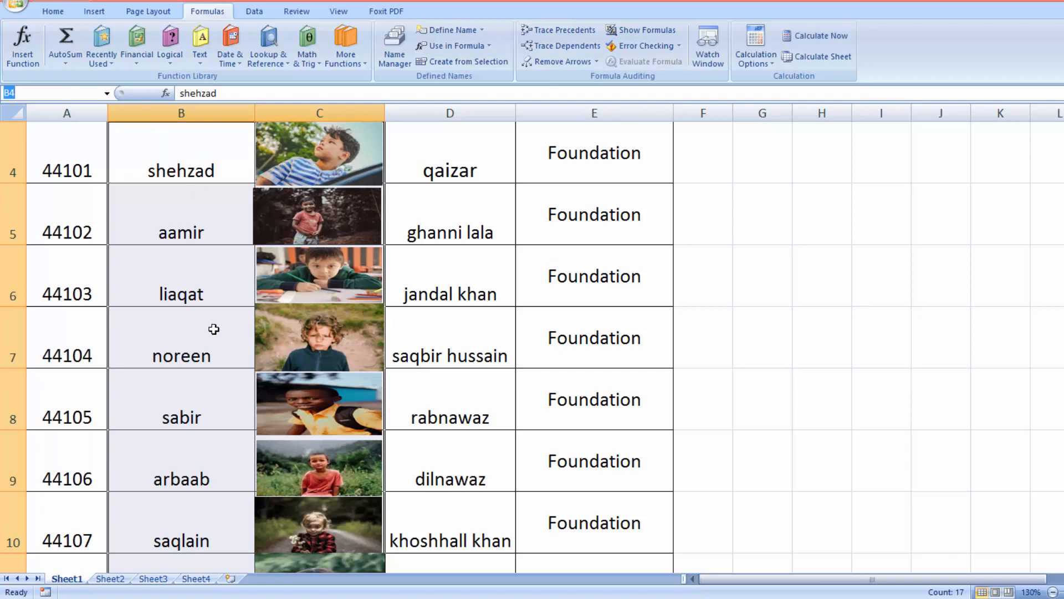
{"action": "left_click", "coordinate": [1063, 592]}
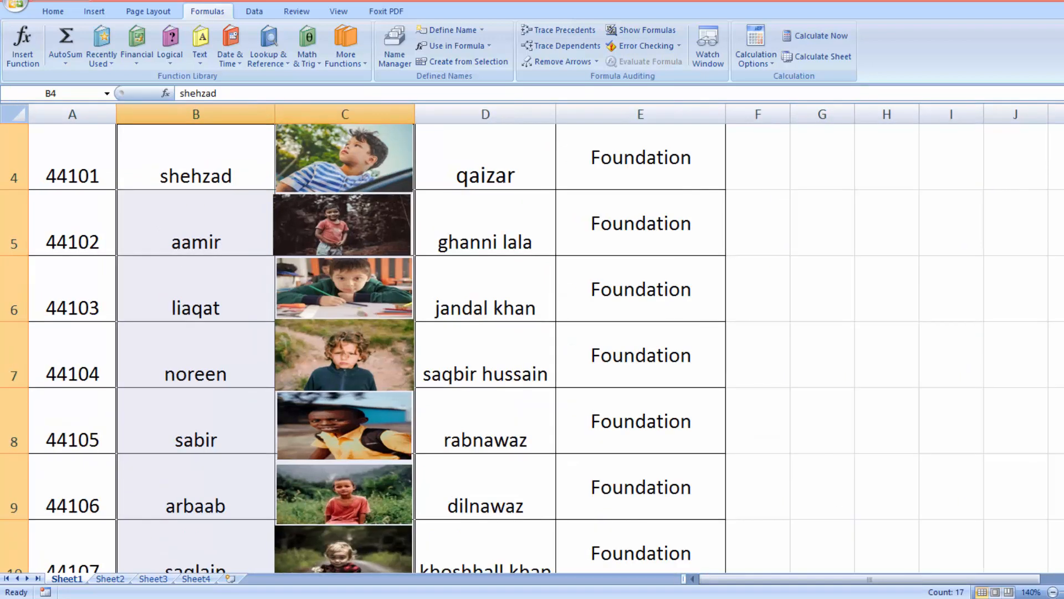
{"action": "left_click", "coordinate": [1063, 592]}
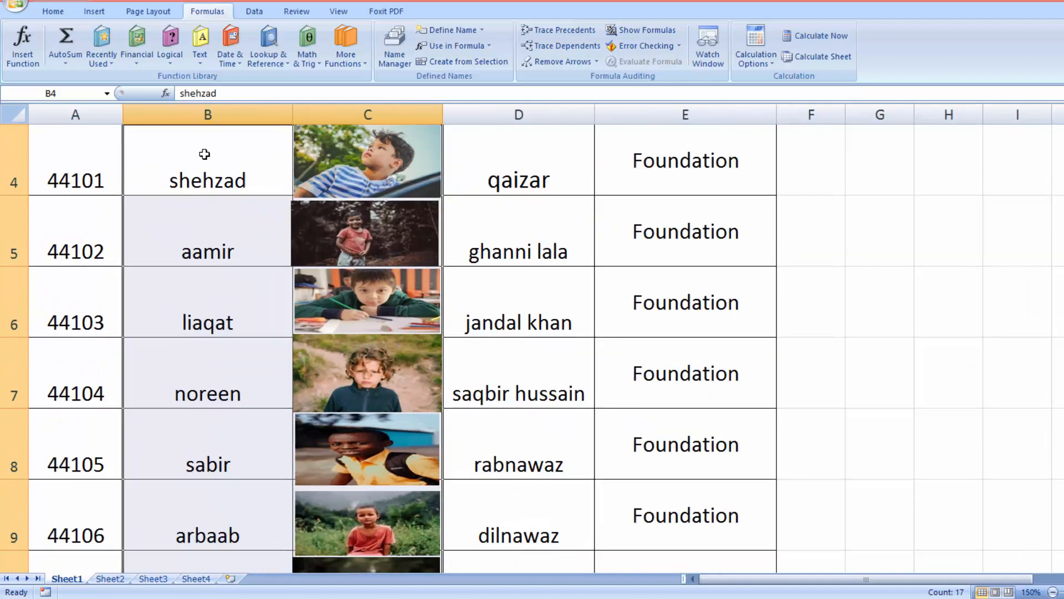
{"action": "left_click", "coordinate": [107, 93]}
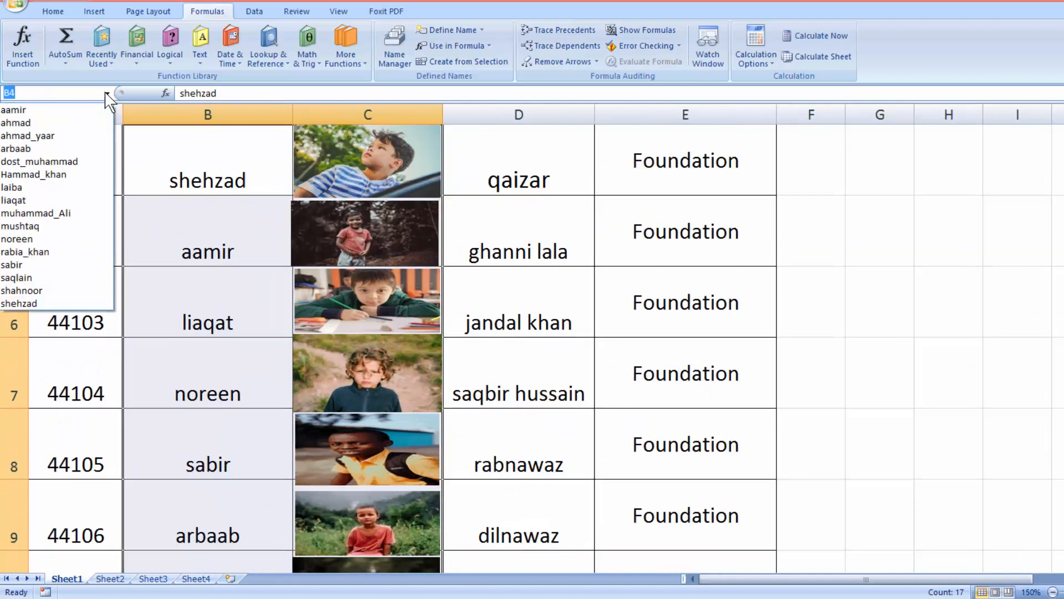
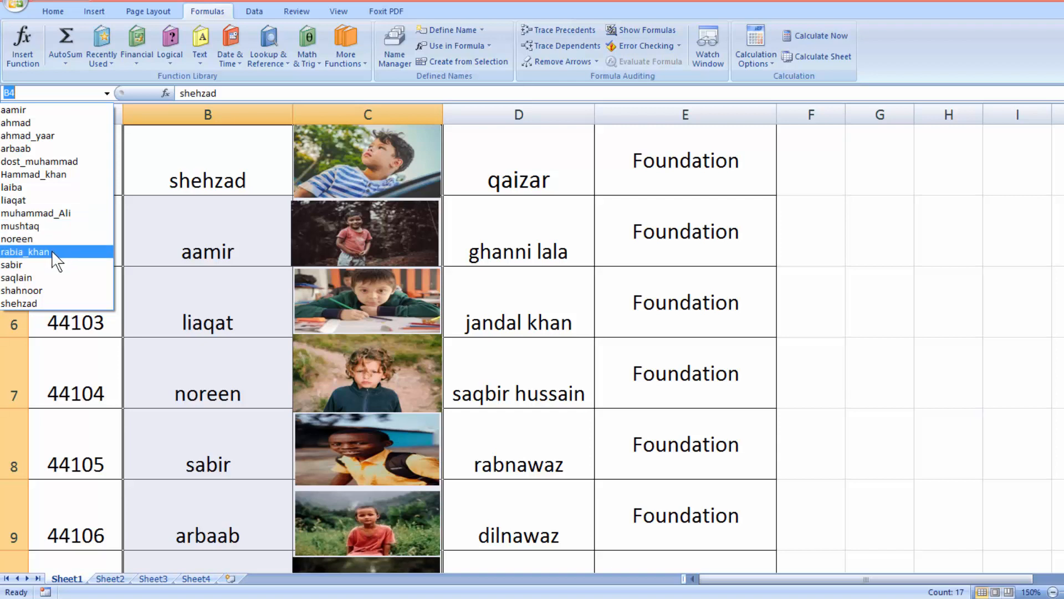
{"action": "left_click", "coordinate": [49, 302]}
{"action": "left_click", "coordinate": [105, 93]}
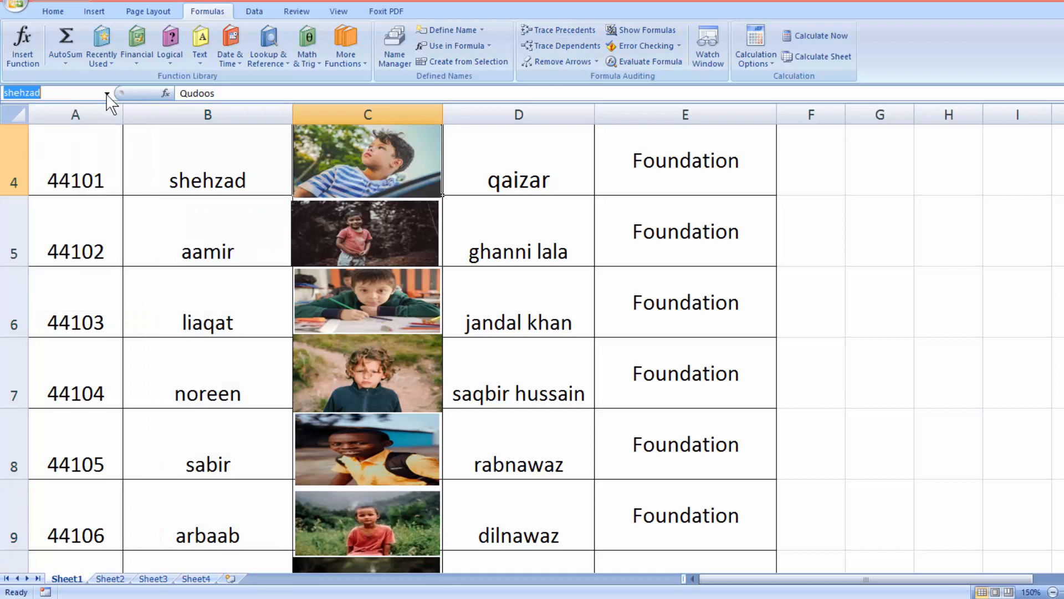
- Compare the roll number slip on Sheet3 with the student pictures and names listed on Sheet1
{"action": "left_click", "coordinate": [166, 579]}
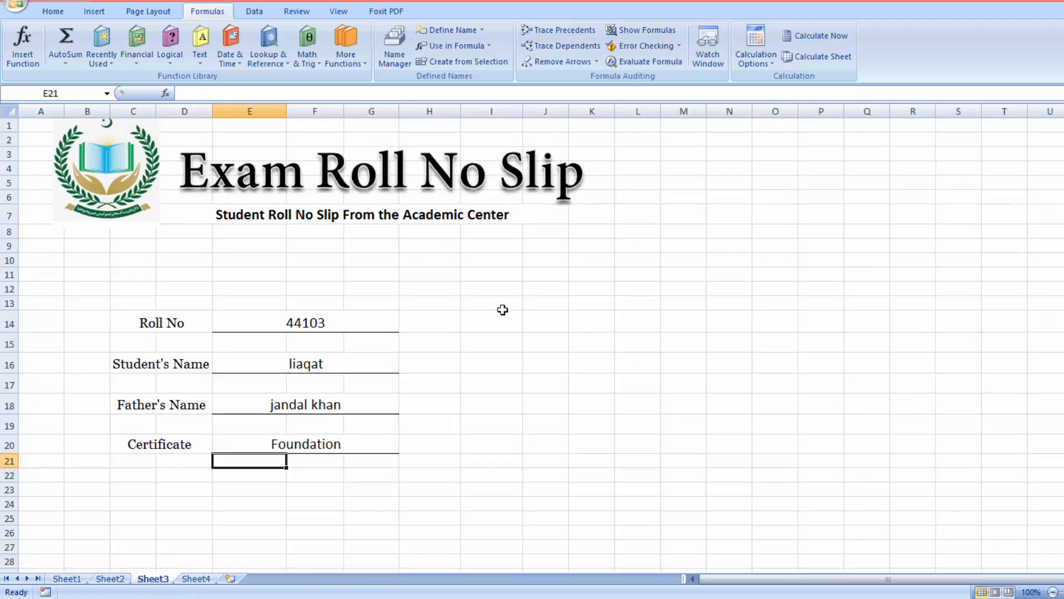
{"action": "left_click", "coordinate": [520, 284]}
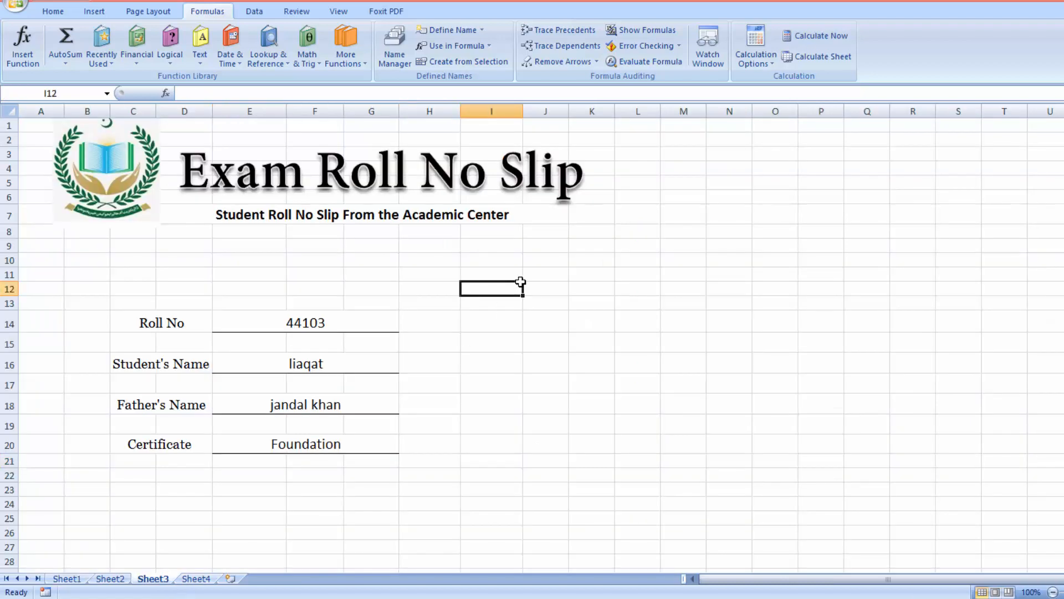
{"action": "left_click", "coordinate": [70, 578]}
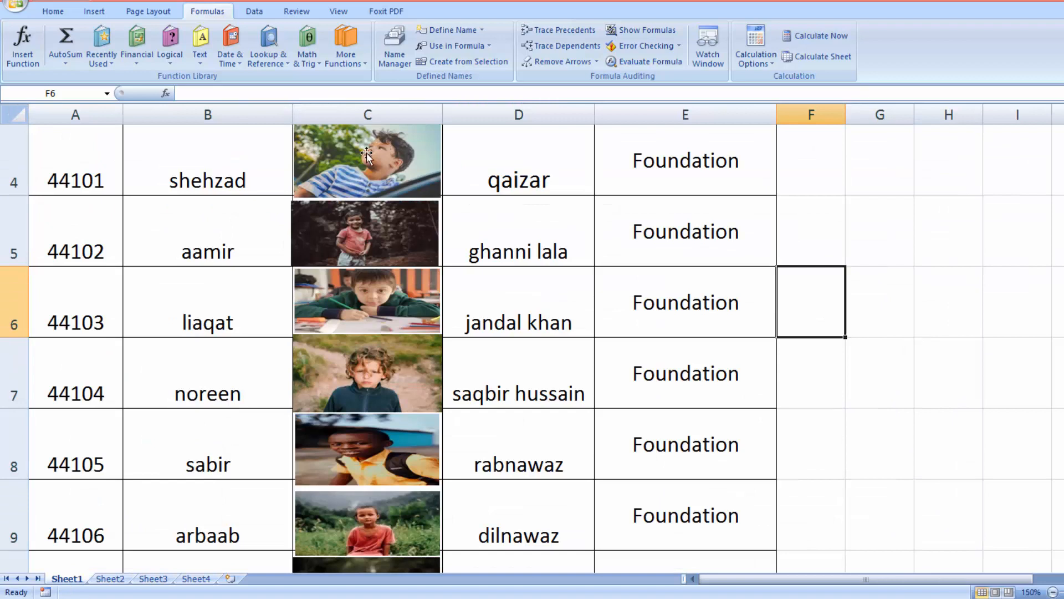
{"action": "left_click", "coordinate": [152, 578]}
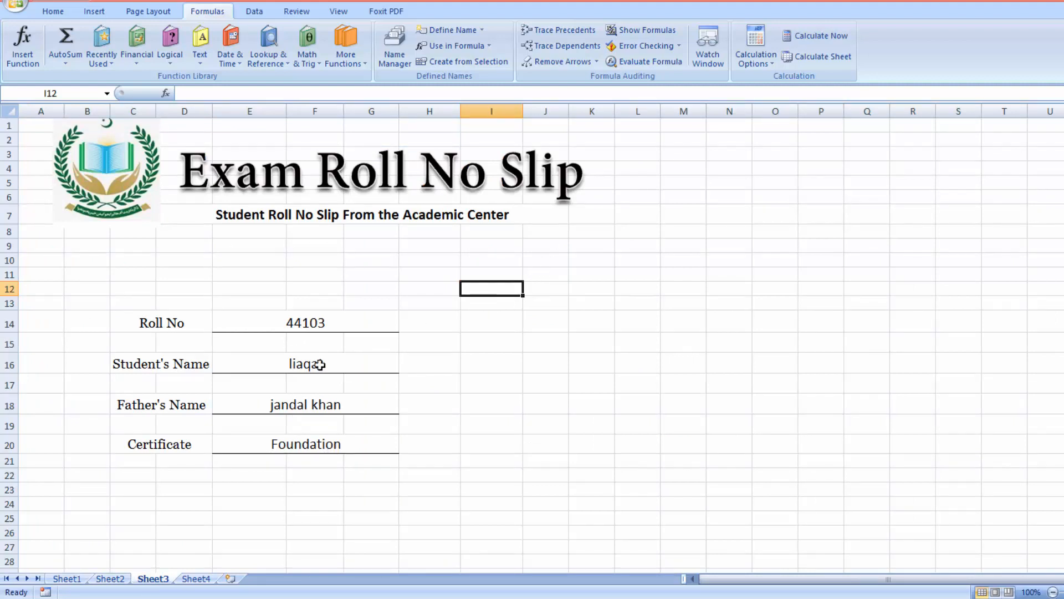
{"action": "left_click", "coordinate": [78, 580]}
{"action": "left_click", "coordinate": [68, 579]}
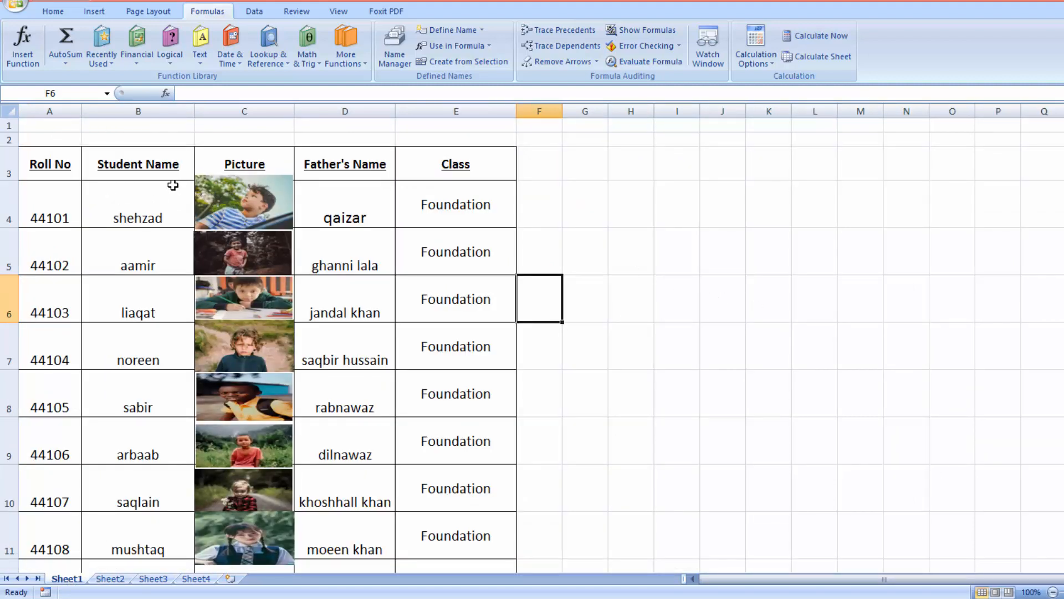
- Copy the first student's picture cell C4 on Sheet1 and open the paste choices for cell I11 on the Sheet3 slip
{"action": "left_click", "coordinate": [156, 200]}
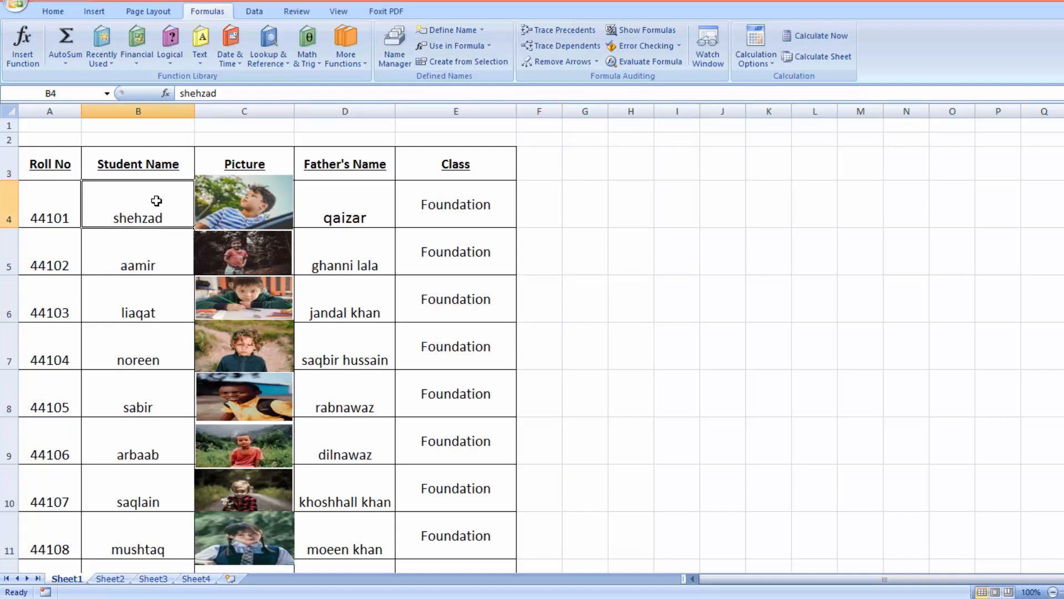
{"action": "key", "text": "Right"}
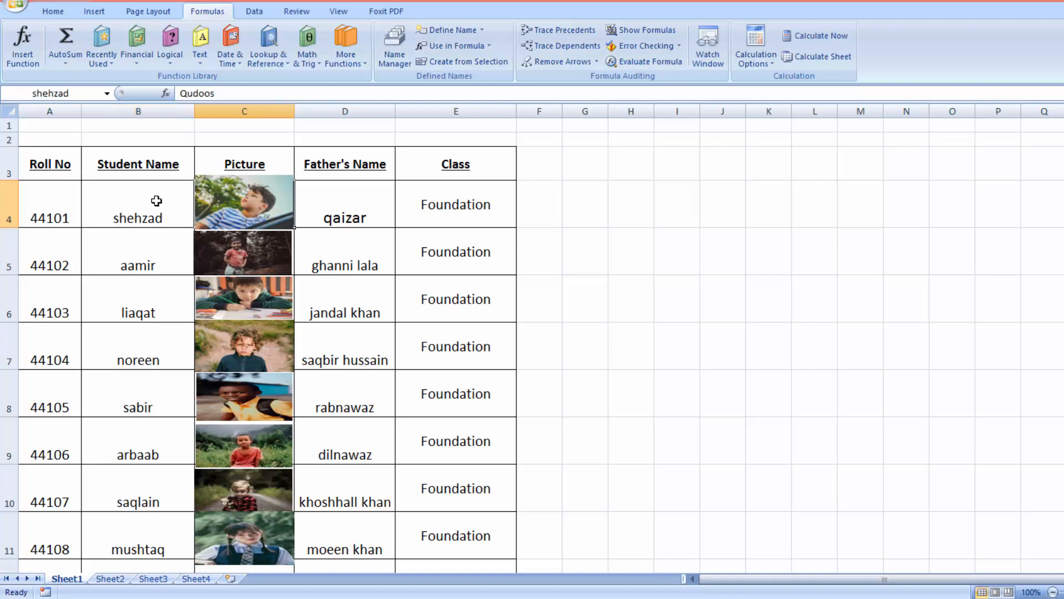
{"action": "key", "text": "ctrl+c"}
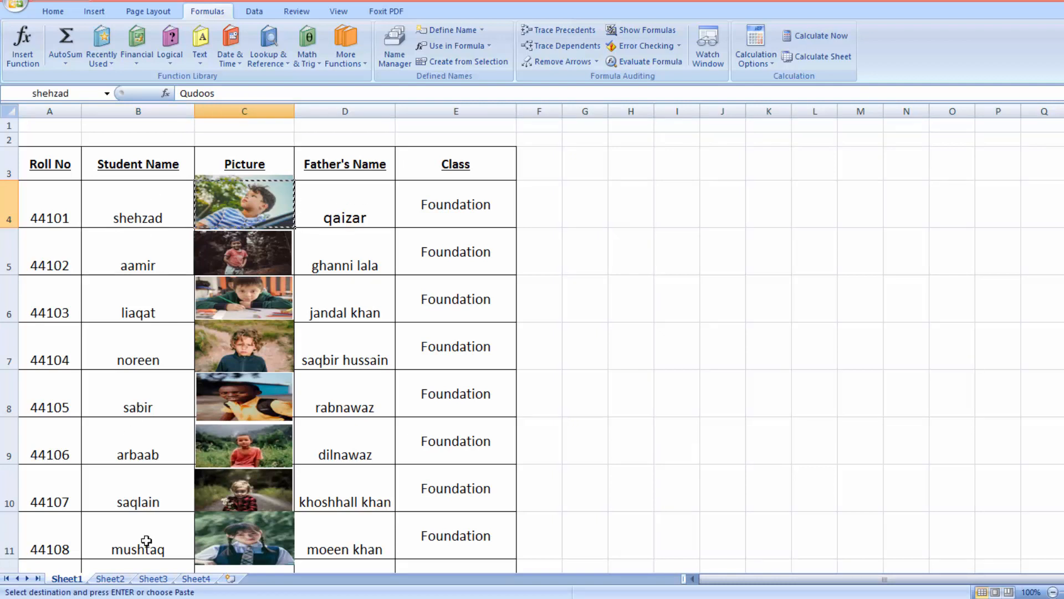
{"action": "left_click", "coordinate": [153, 579]}
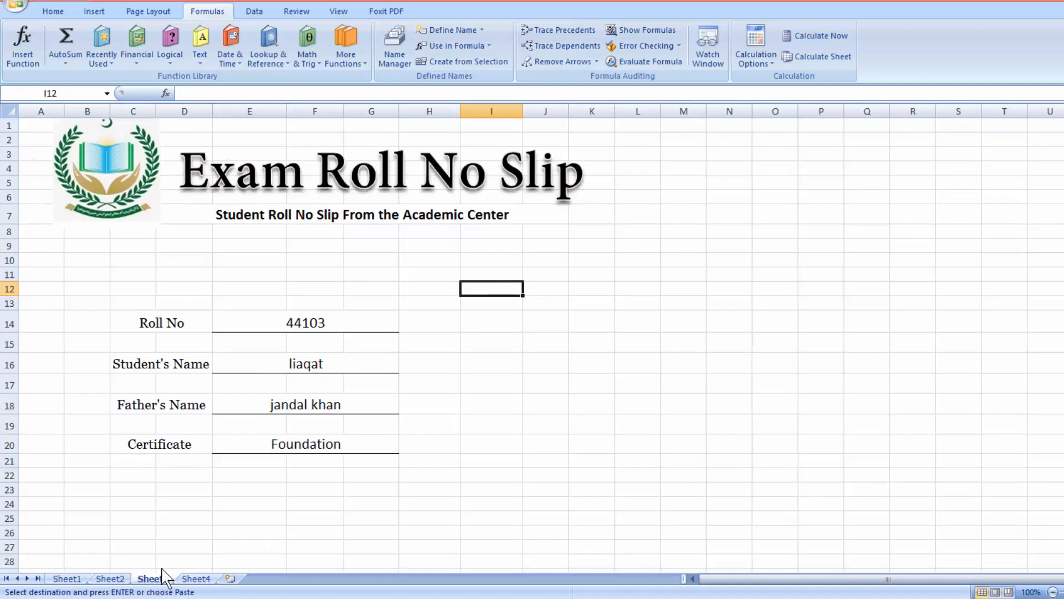
{"action": "left_click", "coordinate": [514, 274]}
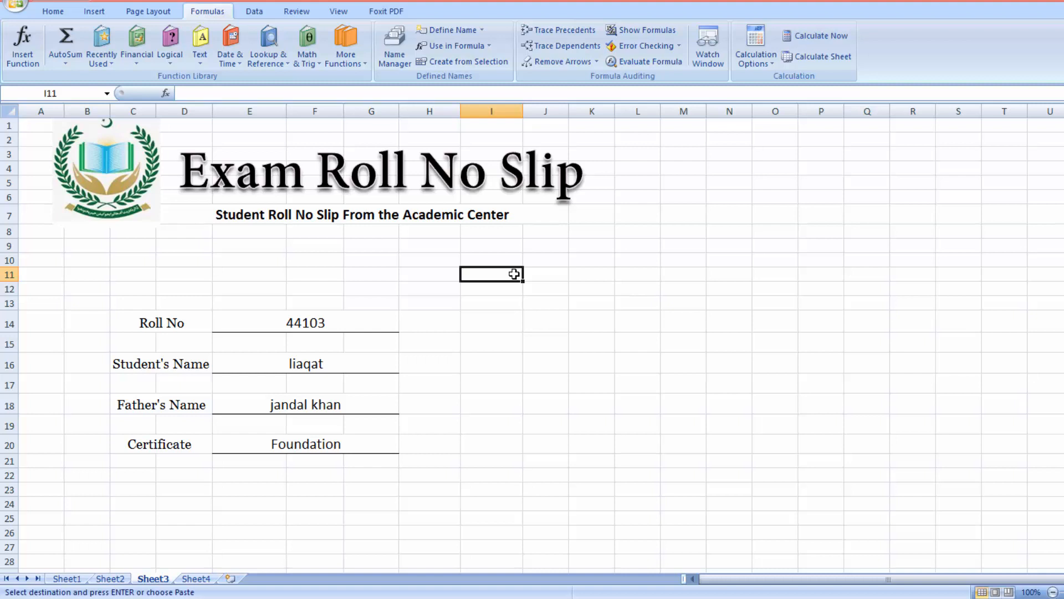
{"action": "left_click", "coordinate": [54, 10]}
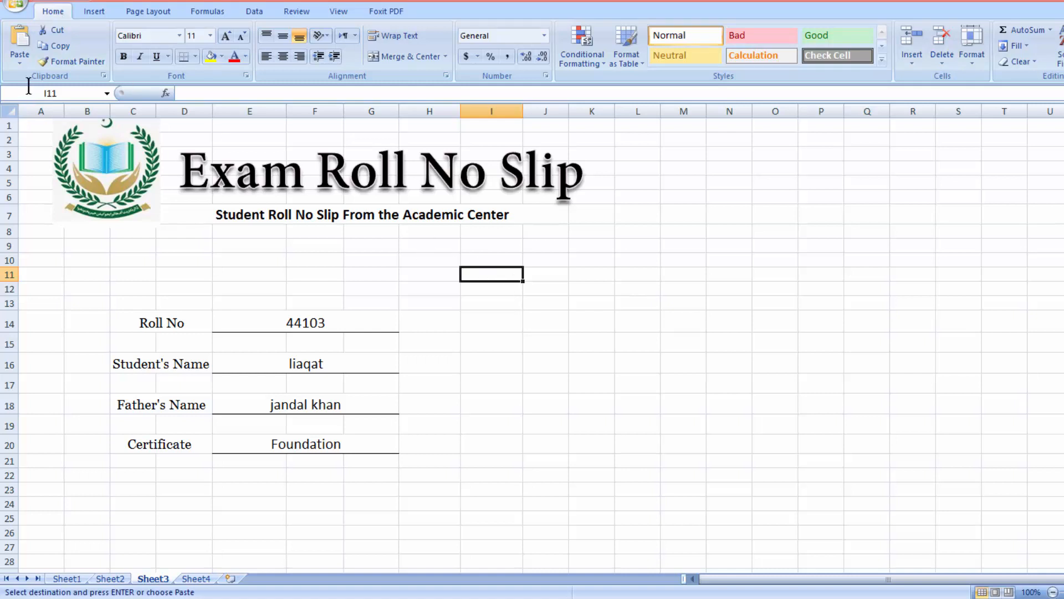
{"action": "left_click", "coordinate": [21, 65]}
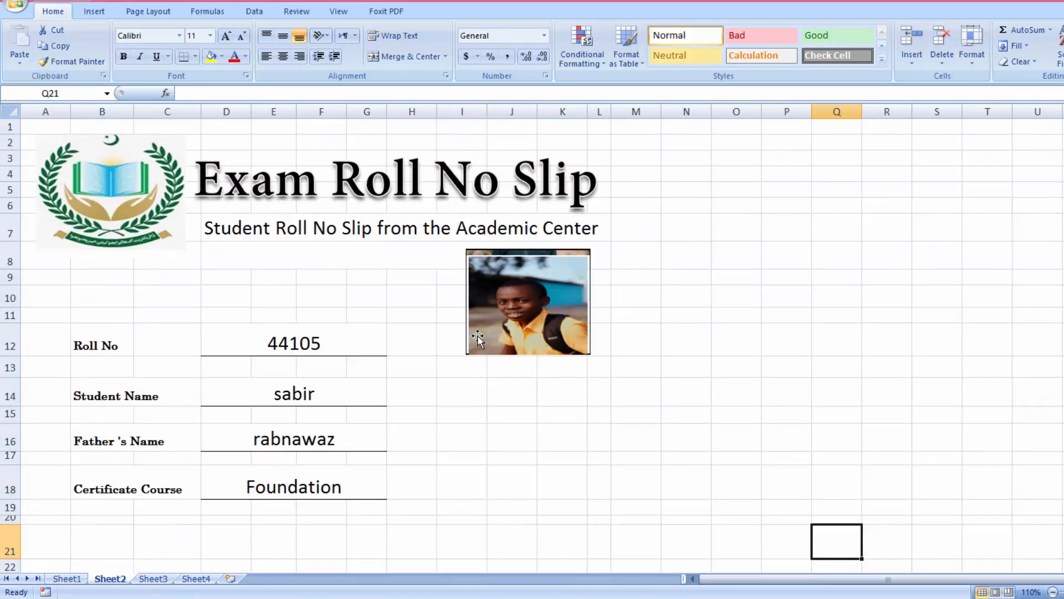
- Inspect the linked picture on the Sheet2 slip and start defining a new workbook-scope name E from cell M14
{"action": "left_click", "coordinate": [540, 320]}
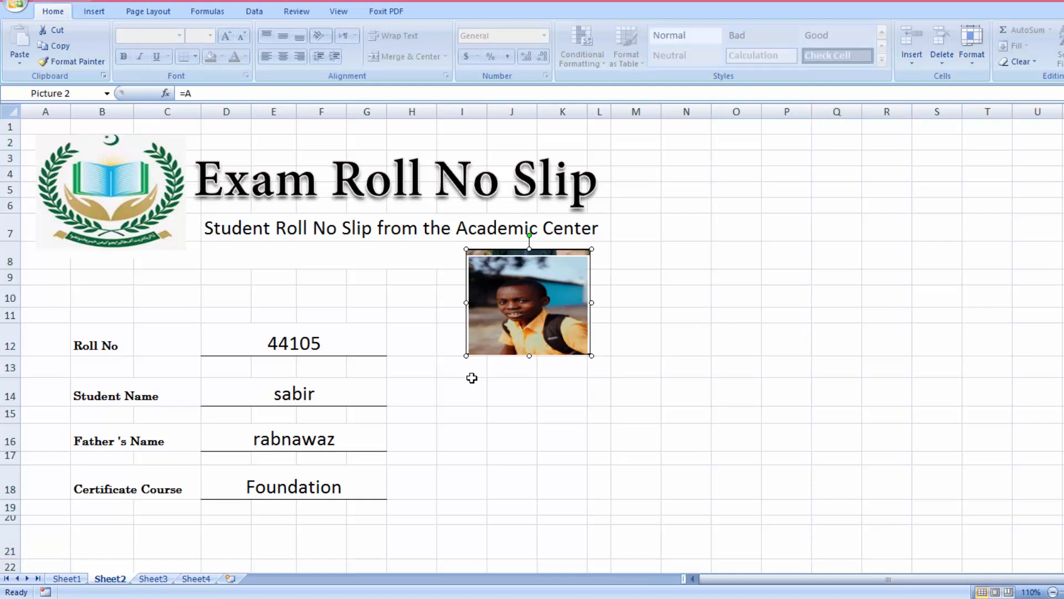
{"action": "left_click", "coordinate": [204, 13]}
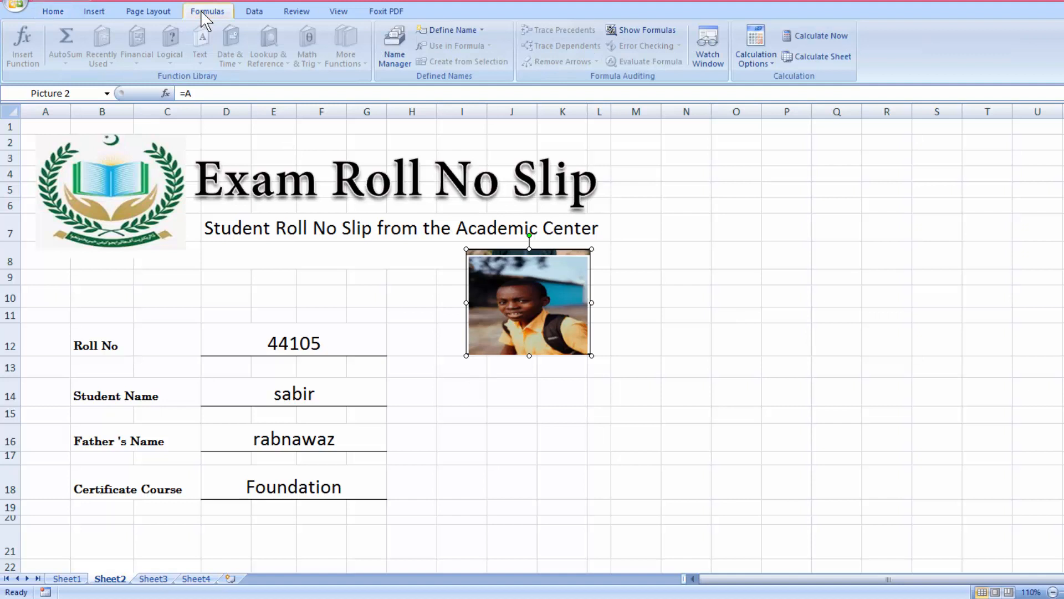
{"action": "left_click", "coordinate": [640, 390]}
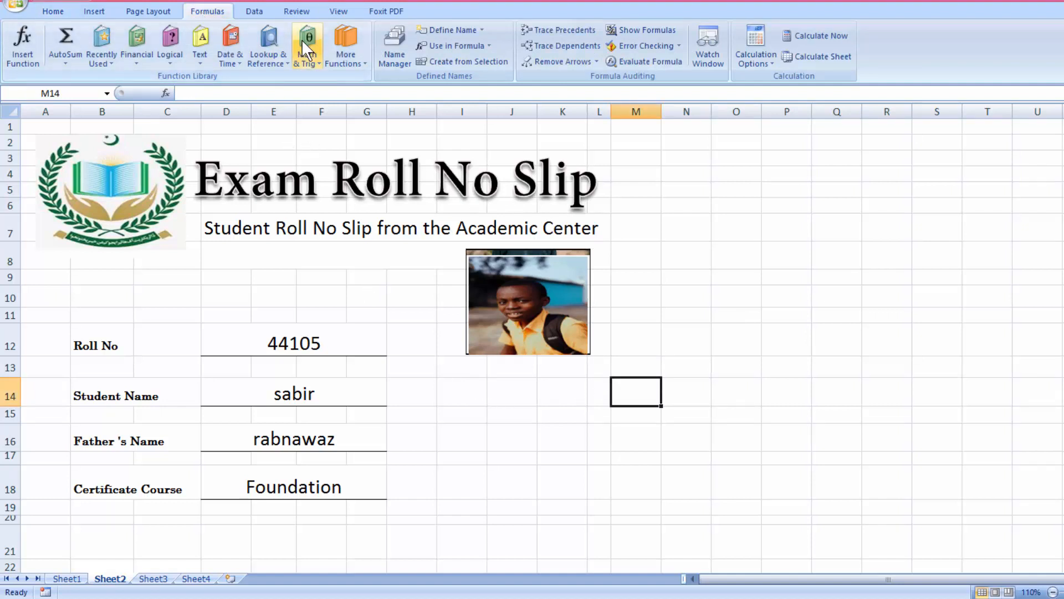
{"action": "left_click", "coordinate": [481, 30]}
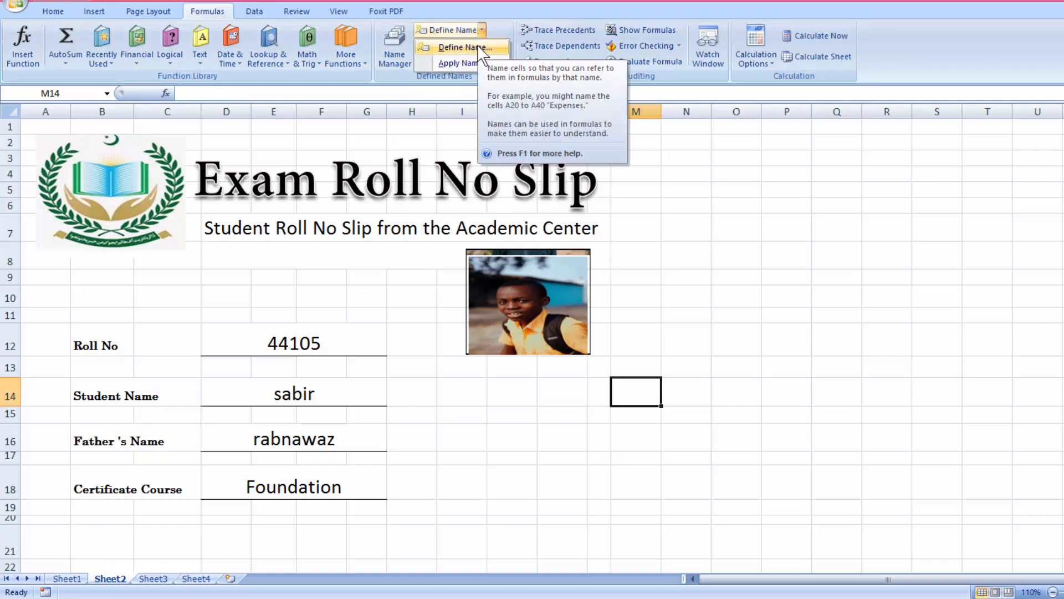
{"action": "left_click", "coordinate": [478, 48]}
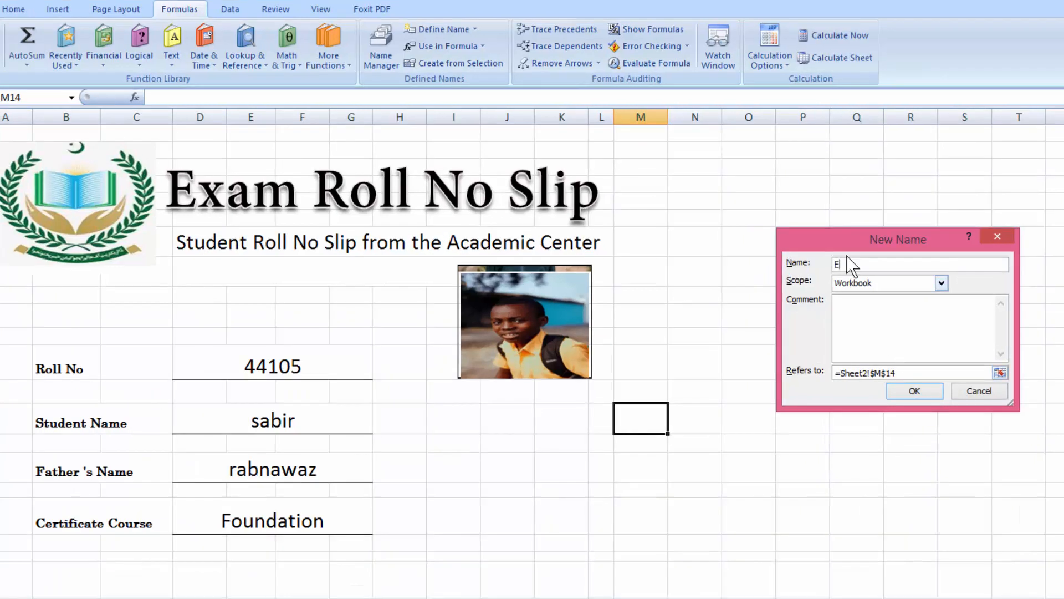
{"action": "left_click_drag", "start_coordinate": [819, 221], "coordinate": [719, 204]}
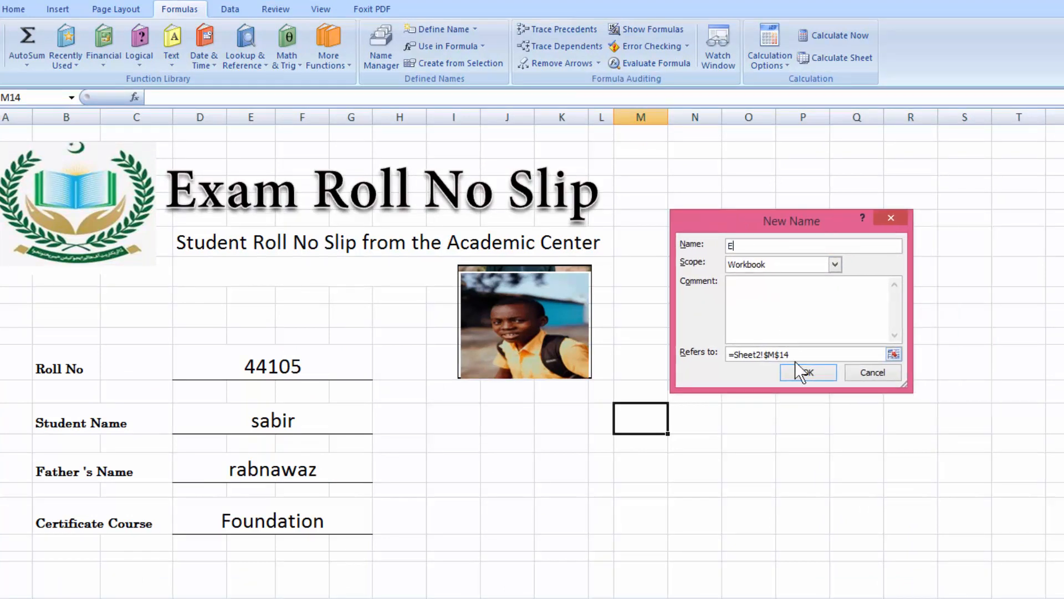
- Make the name E refer to =indirect(Sheet2!$D$14), the student name cell, and create it
{"action": "left_click_drag", "start_coordinate": [791, 354], "coordinate": [735, 354]}
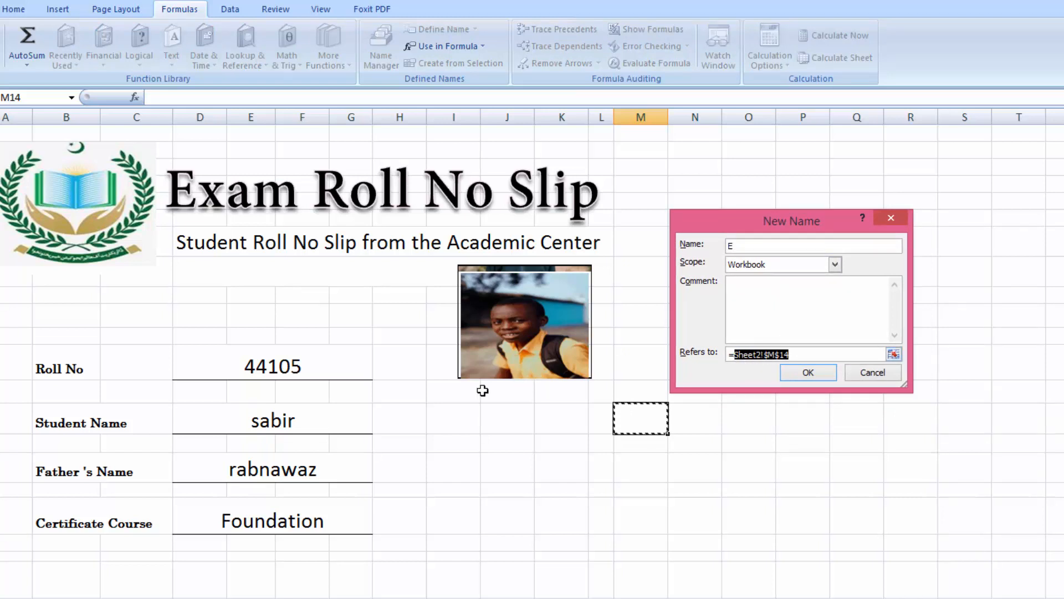
{"action": "key", "text": "BackSpace"}
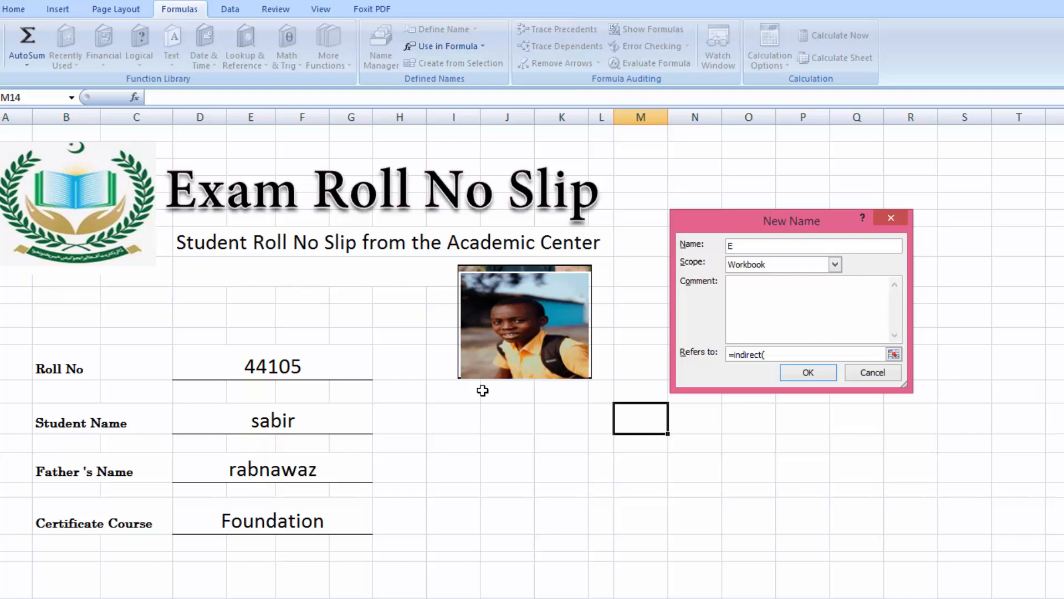
{"action": "left_click", "coordinate": [328, 417]}
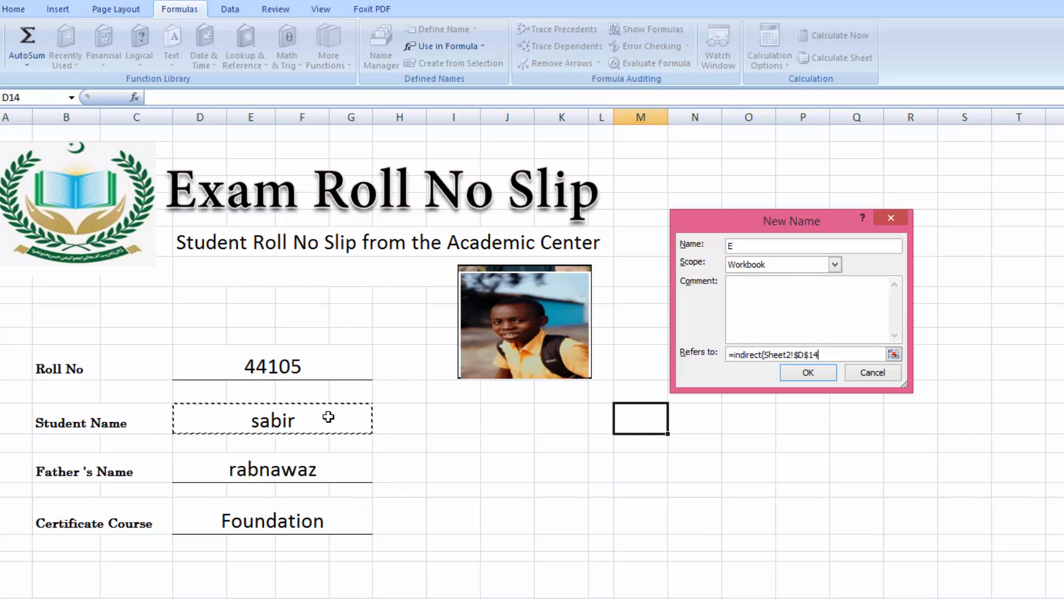
{"action": "type", "text": ")"}
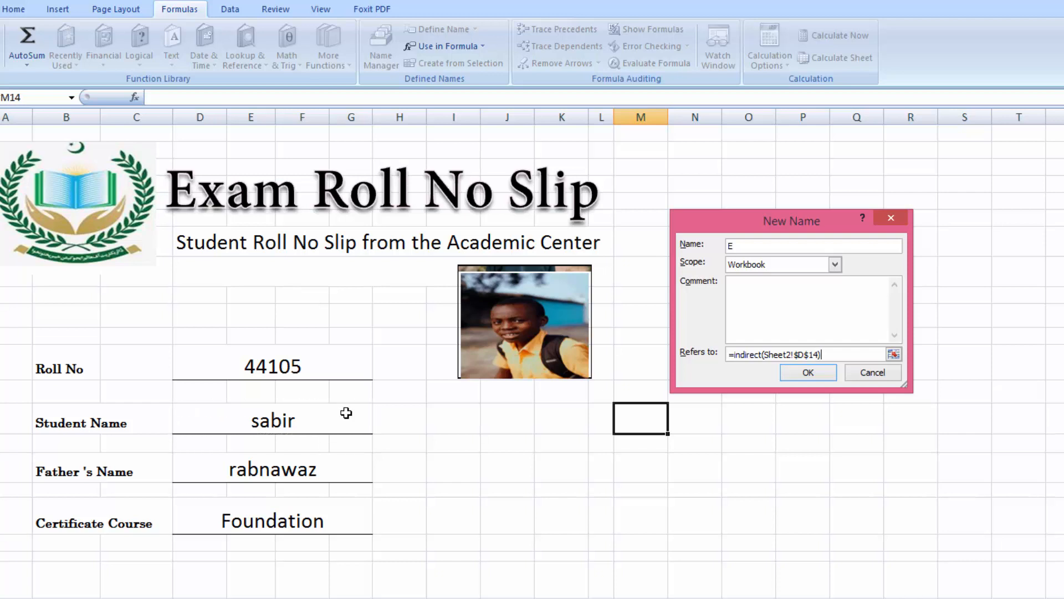
{"action": "left_click", "coordinate": [817, 374]}
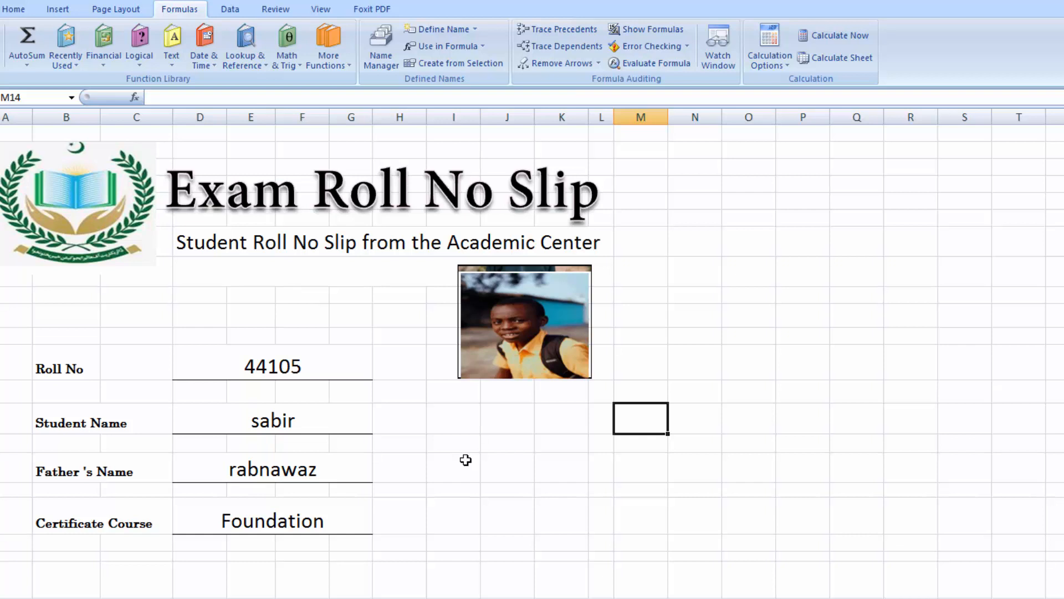
- Change the roll number in D12 on the Sheet2 slip to the fourth listed student's
{"action": "left_click", "coordinate": [316, 369]}
{"action": "double_click", "coordinate": [317, 369]}
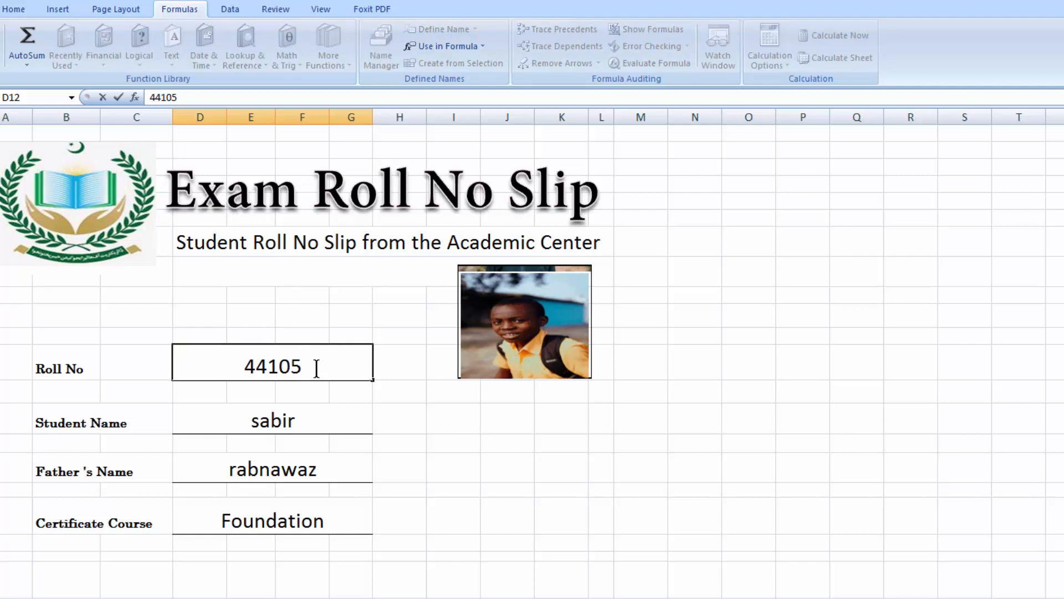
{"action": "key", "text": "BackSpace"}
{"action": "type", "text": "4"}
{"action": "key", "text": "Tab"}
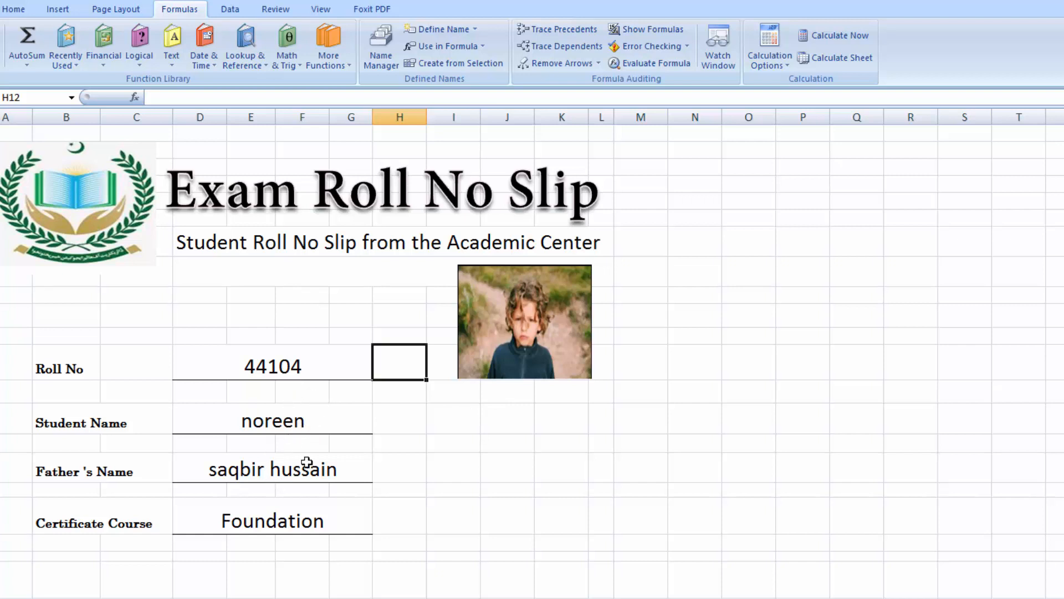
- Change the roll number in D12 on the Sheet2 slip to the sixth listed student's
{"action": "double_click", "coordinate": [309, 368]}
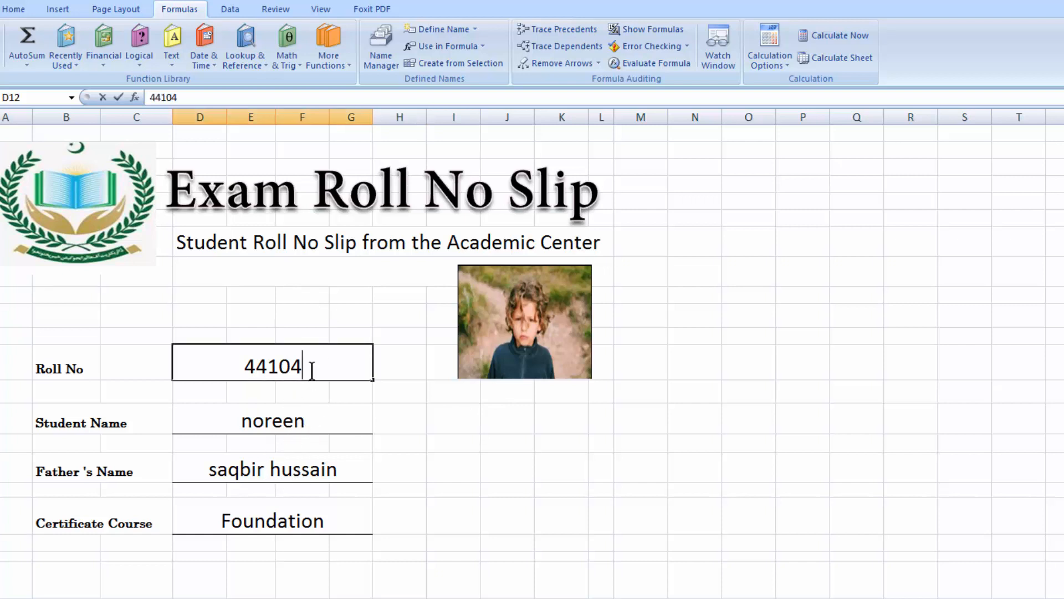
{"action": "key", "text": "BackSpace"}
{"action": "type", "text": "6"}
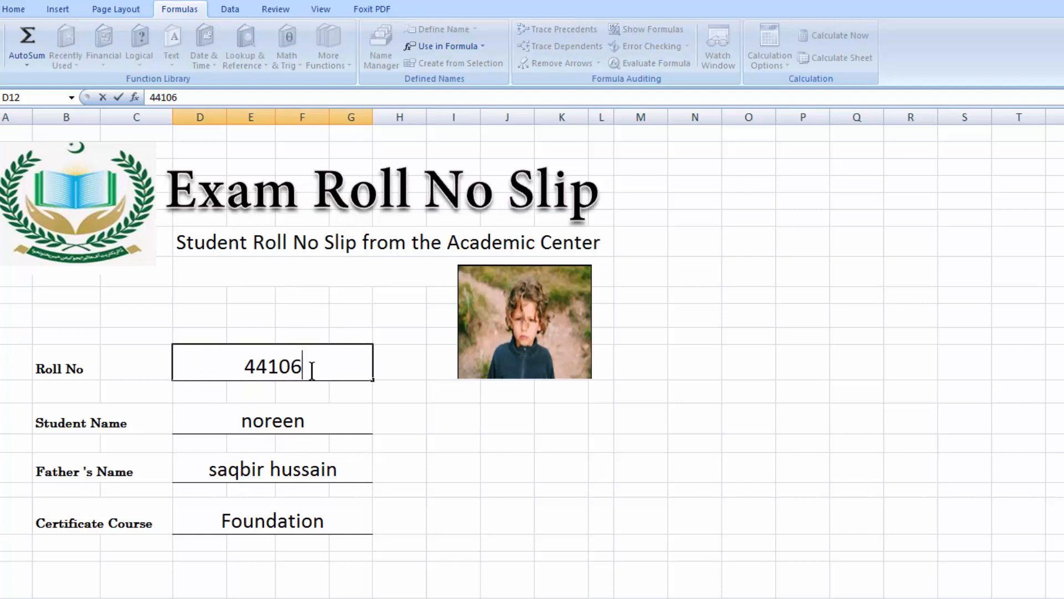
{"action": "key", "text": "Tab"}
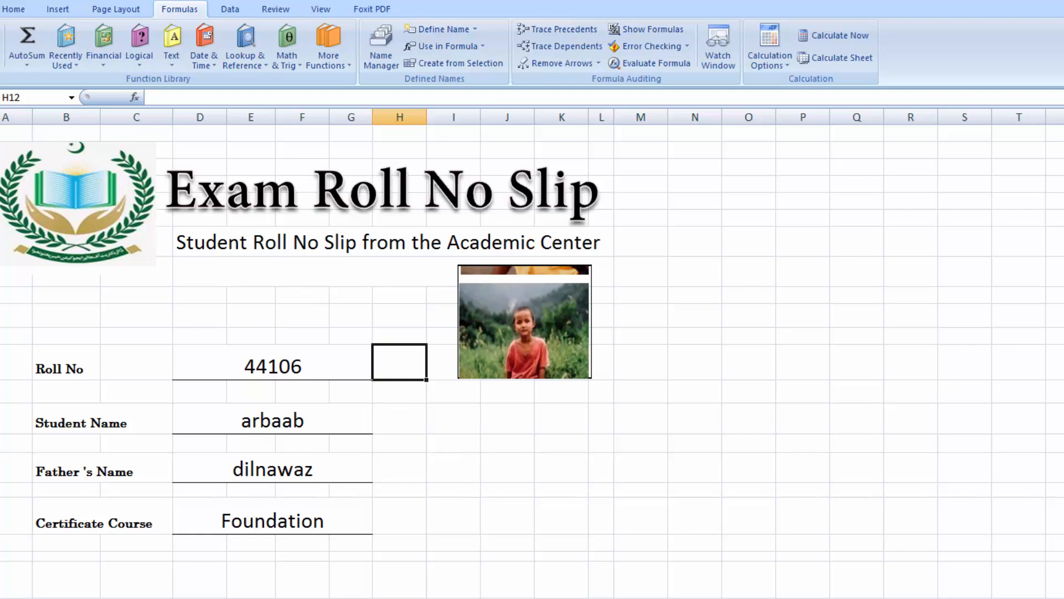
- Hide the gridlines on the roll number slip sheet
{"action": "scroll", "coordinate": [532, 355], "scroll_direction": "down", "scroll_amount": 2}
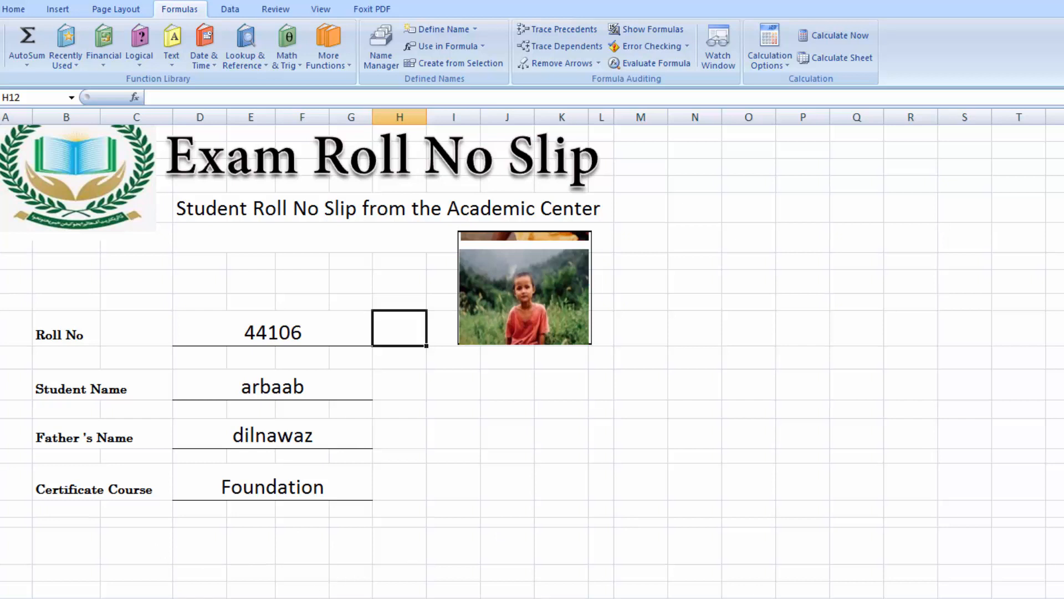
{"action": "left_click", "coordinate": [313, 598]}
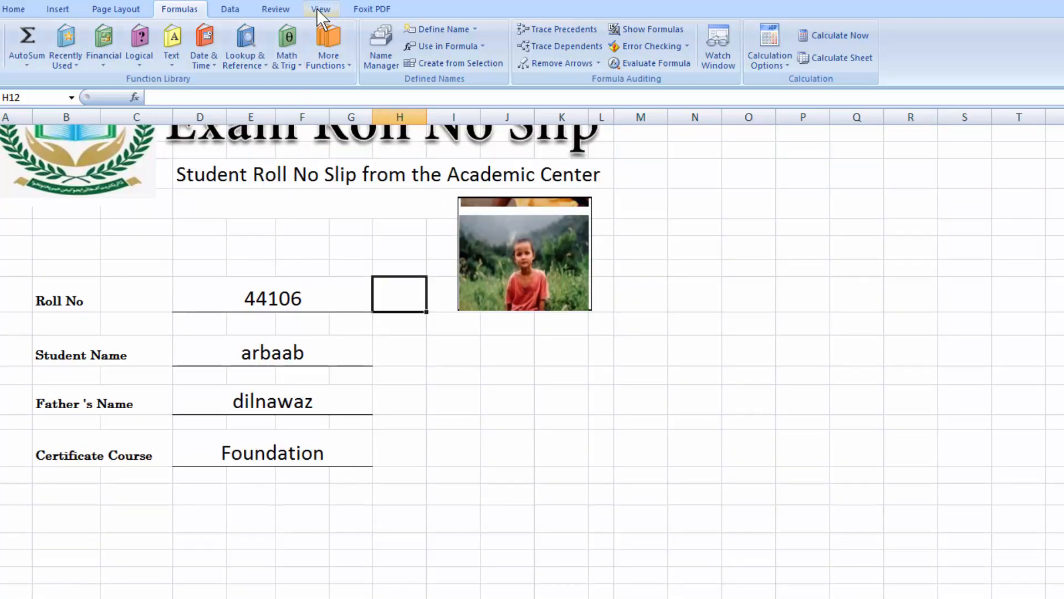
{"action": "left_click", "coordinate": [320, 10]}
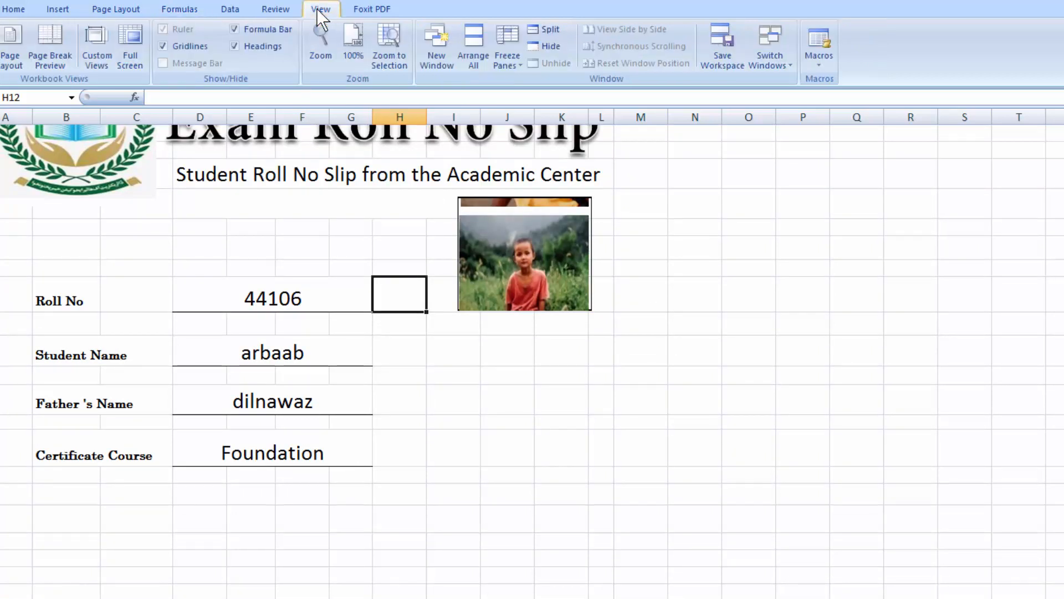
{"action": "left_click", "coordinate": [160, 47]}
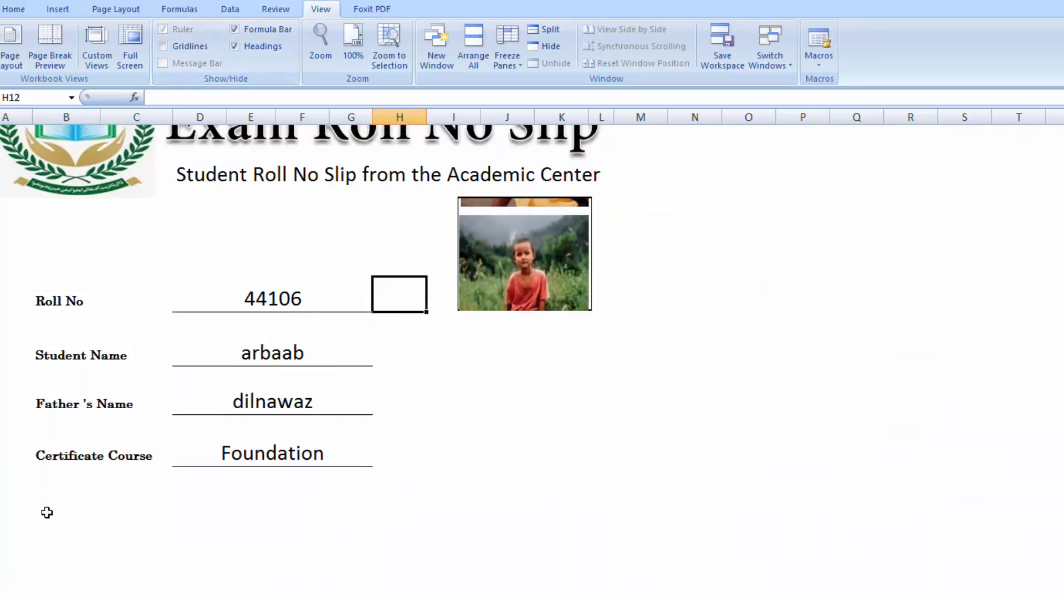
- Apply all borders to a ten-row table in B21:K30 below the Certificate Course line and make its header row taller
{"action": "left_click_drag", "start_coordinate": [38, 513], "coordinate": [588, 588]}
{"action": "scroll", "coordinate": [577, 130], "scroll_direction": "up", "scroll_amount": 3}
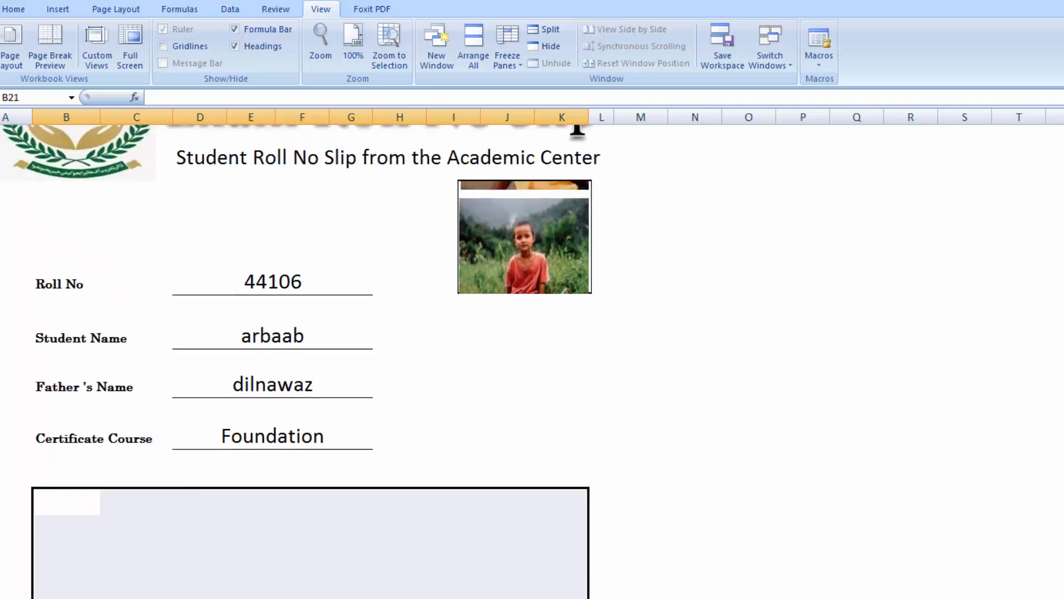
{"action": "scroll", "coordinate": [588, 588], "scroll_direction": "down", "scroll_amount": 3}
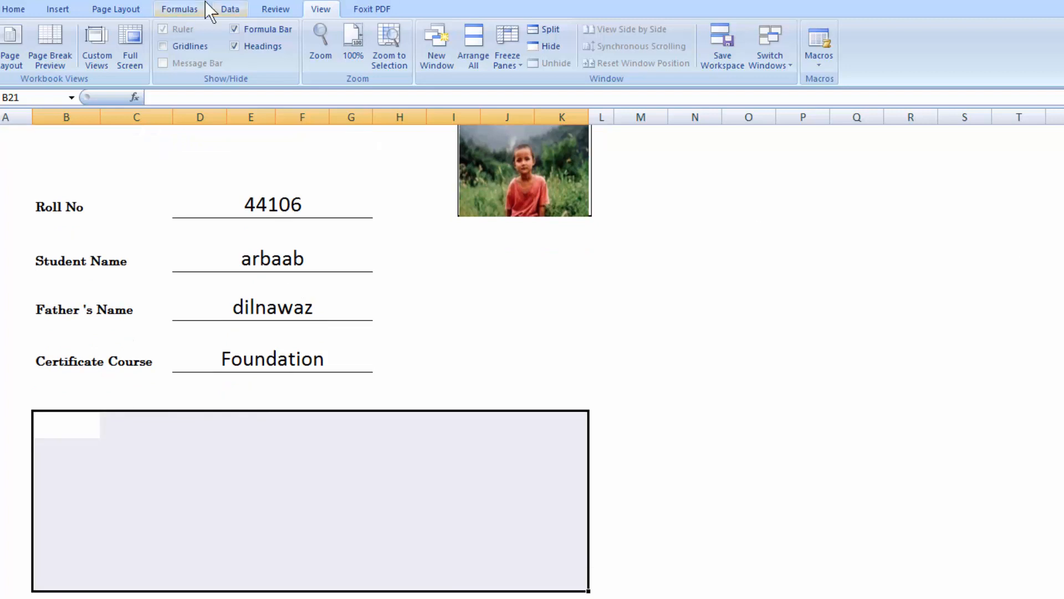
{"action": "left_click", "coordinate": [10, 10]}
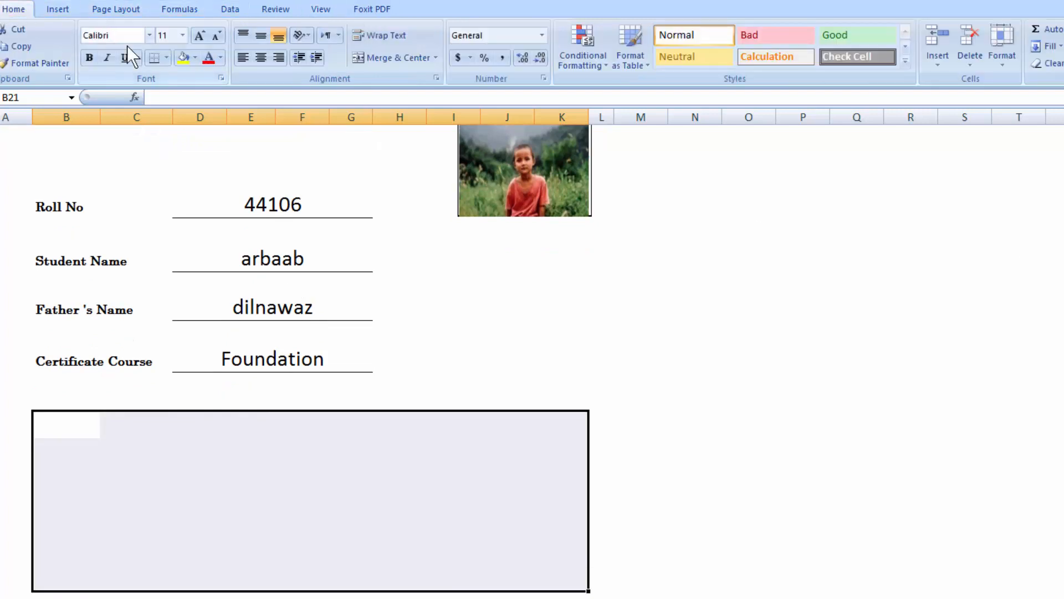
{"action": "left_click", "coordinate": [166, 58]}
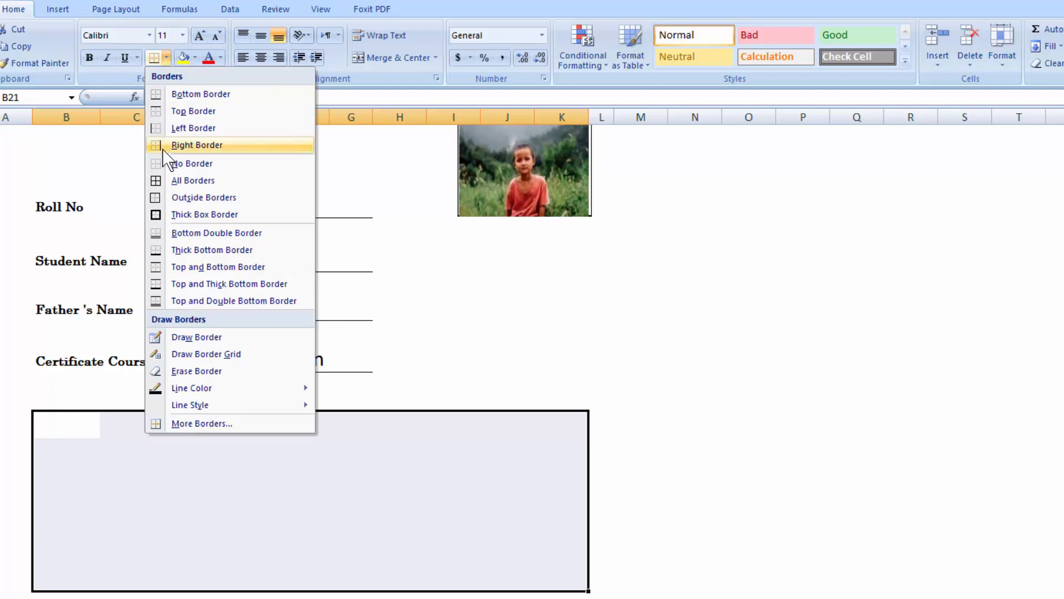
{"action": "left_click", "coordinate": [164, 180]}
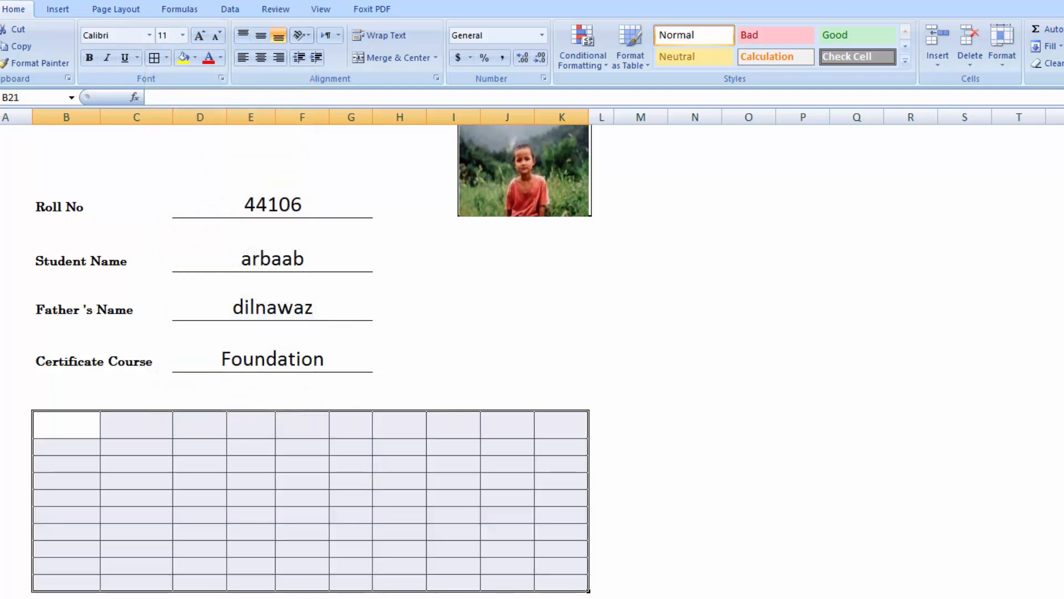
{"action": "left_click_drag", "start_coordinate": [0, 438], "coordinate": [0, 450]}
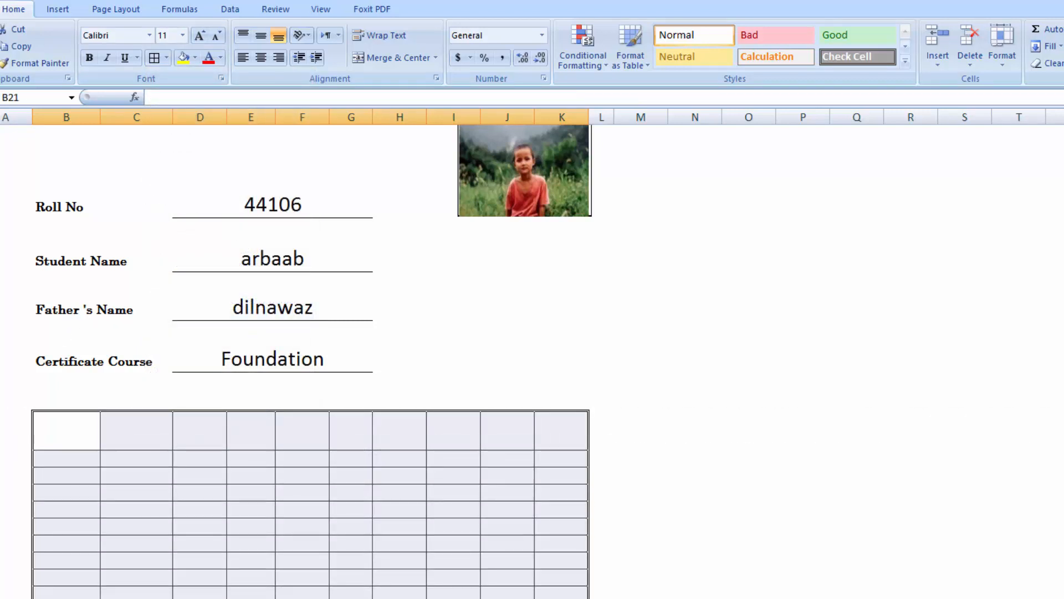
{"action": "left_click", "coordinate": [56, 441]}
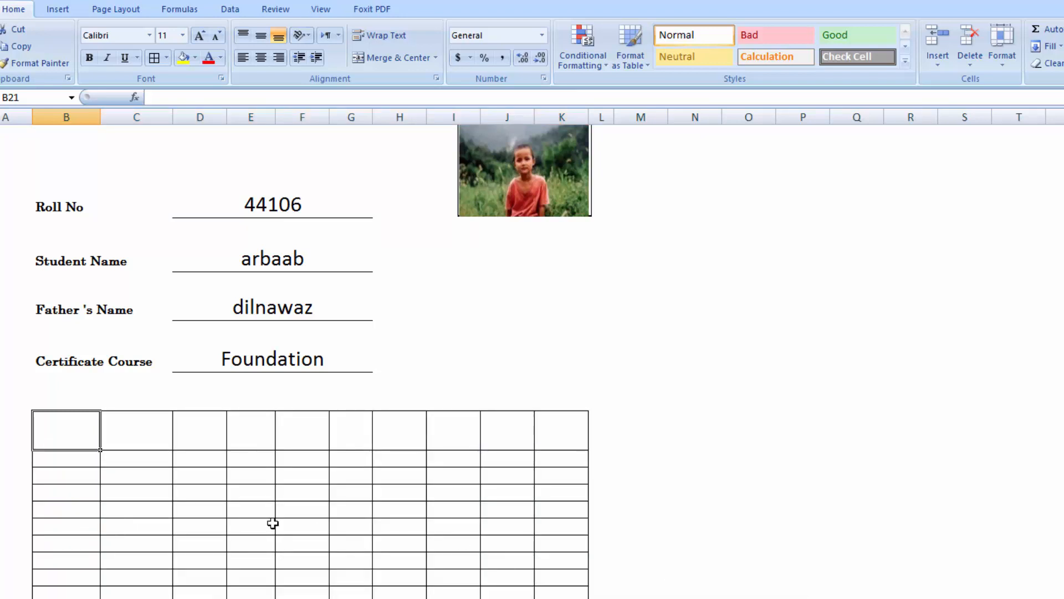
- Merge columns C to E, and likewise columns G to I, across each row of the bordered table
{"action": "left_click_drag", "start_coordinate": [115, 432], "coordinate": [242, 584]}
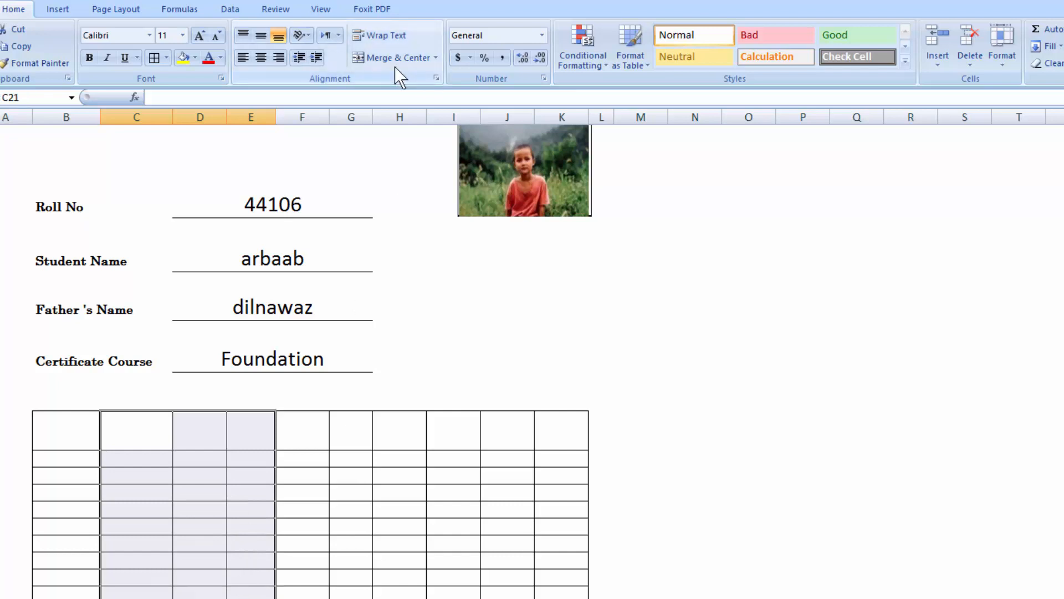
{"action": "left_click", "coordinate": [436, 60]}
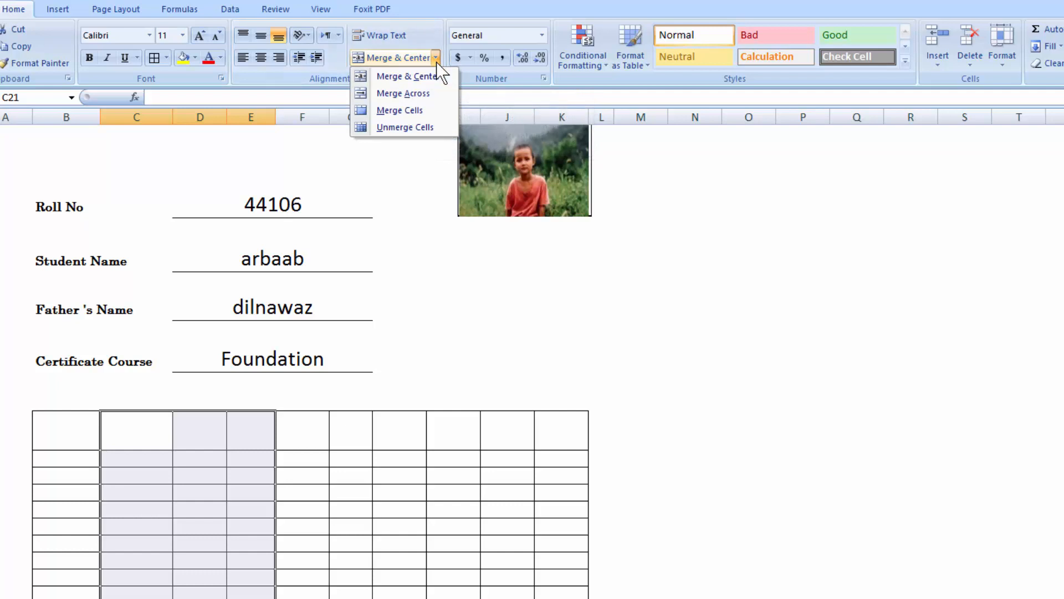
{"action": "left_click", "coordinate": [424, 93]}
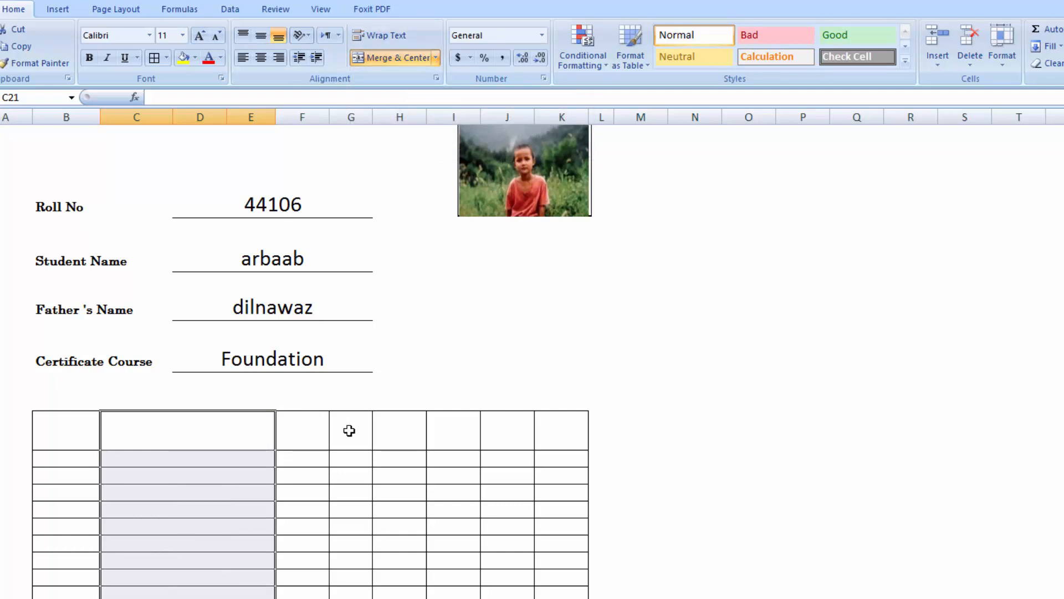
{"action": "left_click_drag", "start_coordinate": [349, 430], "coordinate": [454, 578]}
{"action": "left_click_drag", "start_coordinate": [455, 584], "coordinate": [459, 596]}
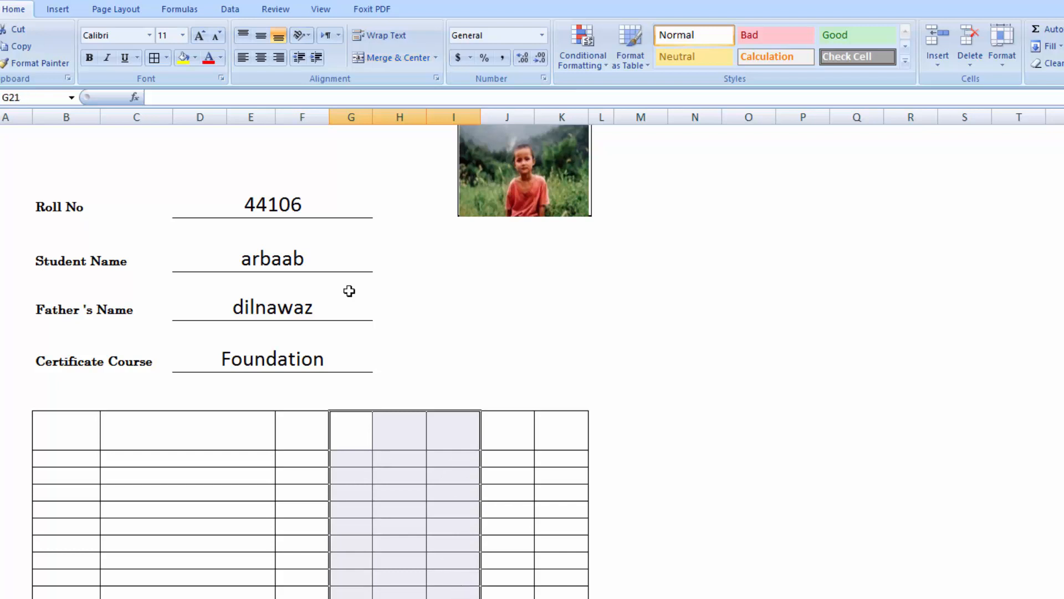
{"action": "left_click", "coordinate": [435, 59]}
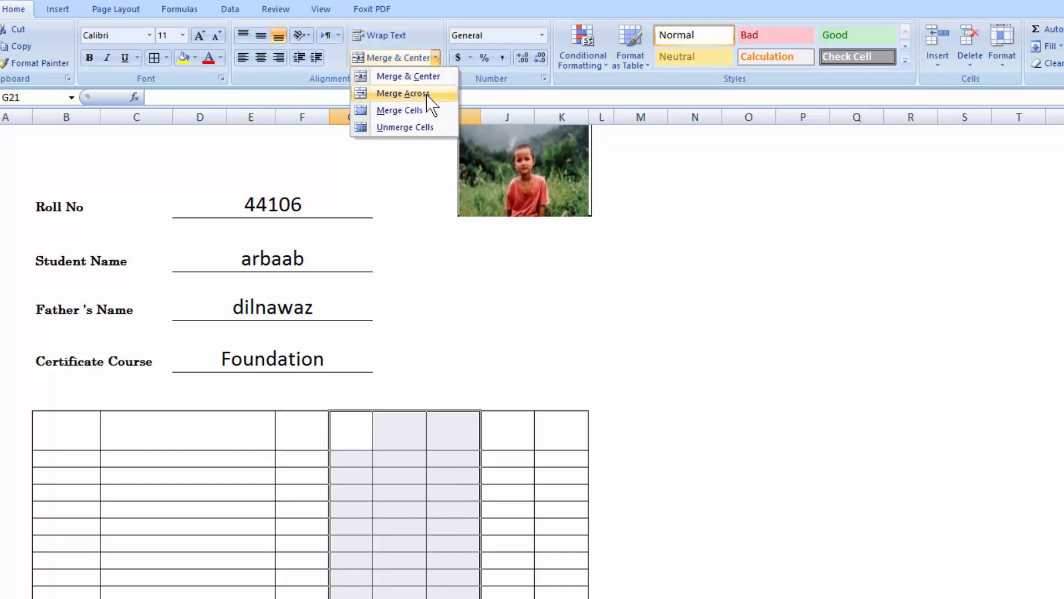
{"action": "left_click", "coordinate": [403, 93]}
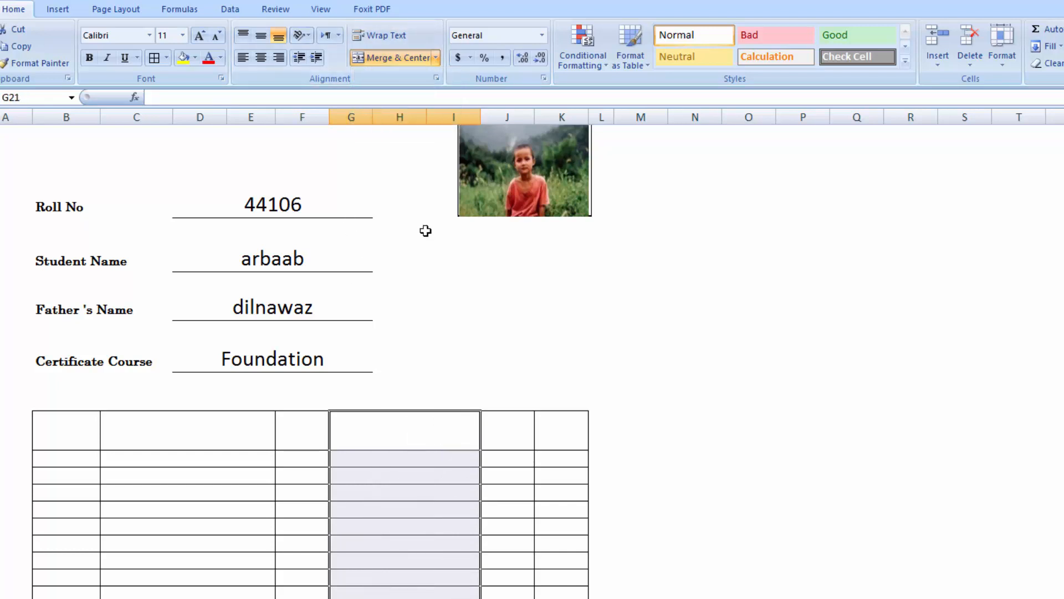
- Extend the table's borders to column L and merge columns K and L across each table row
{"action": "left_click", "coordinate": [603, 426]}
{"action": "left_click_drag", "start_coordinate": [604, 425], "coordinate": [598, 579]}
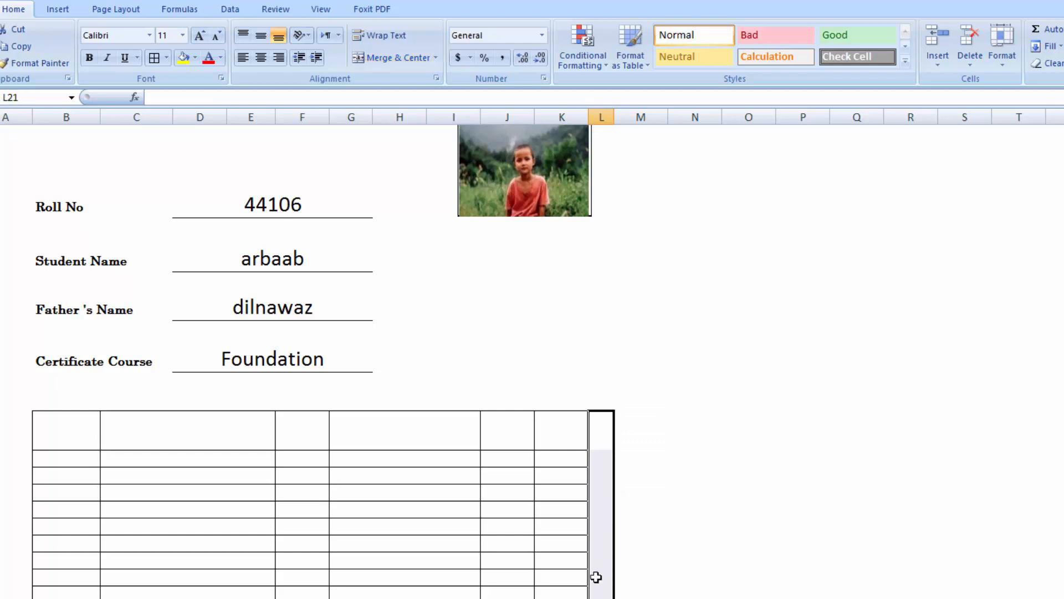
{"action": "left_click", "coordinate": [156, 55]}
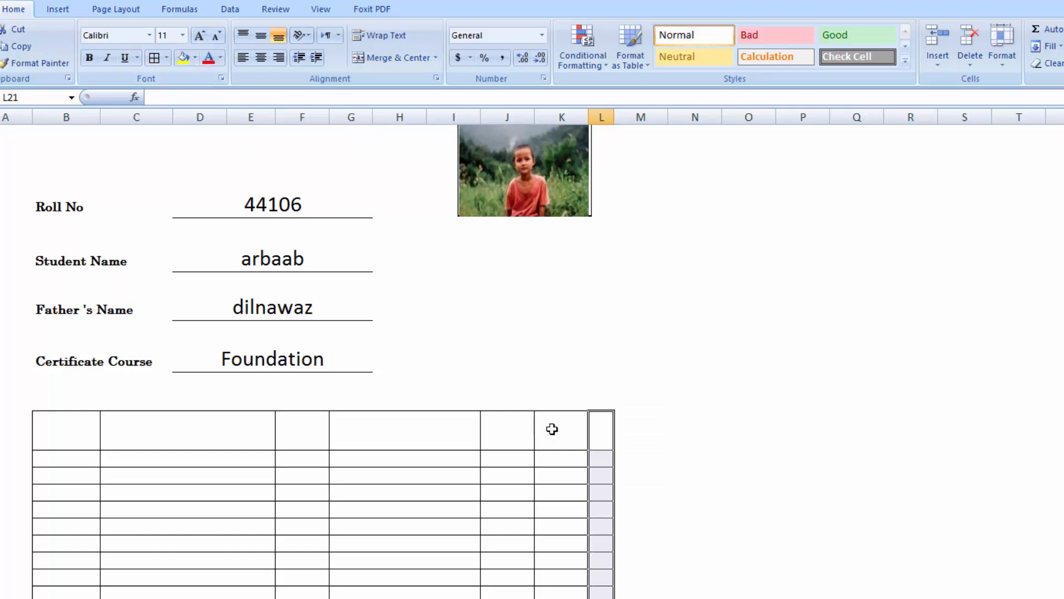
{"action": "left_click_drag", "start_coordinate": [552, 429], "coordinate": [603, 596]}
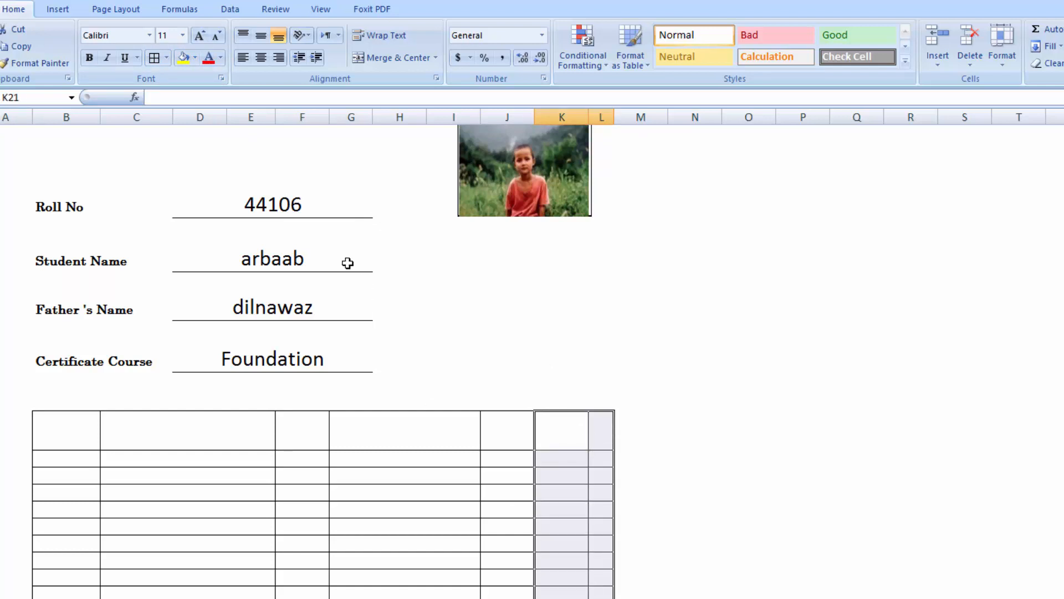
{"action": "left_click", "coordinate": [436, 58]}
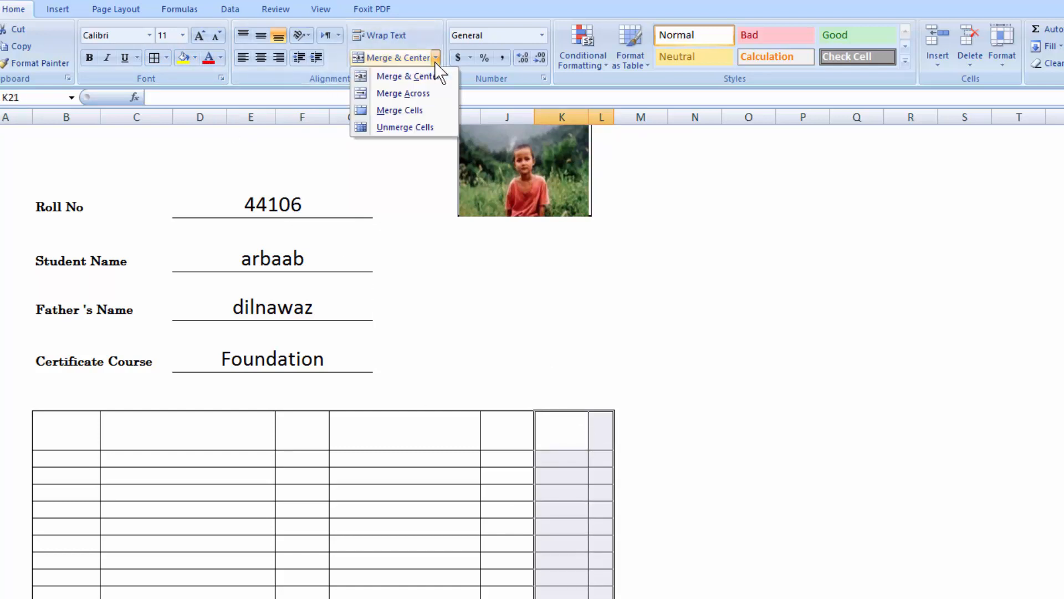
{"action": "left_click", "coordinate": [431, 94]}
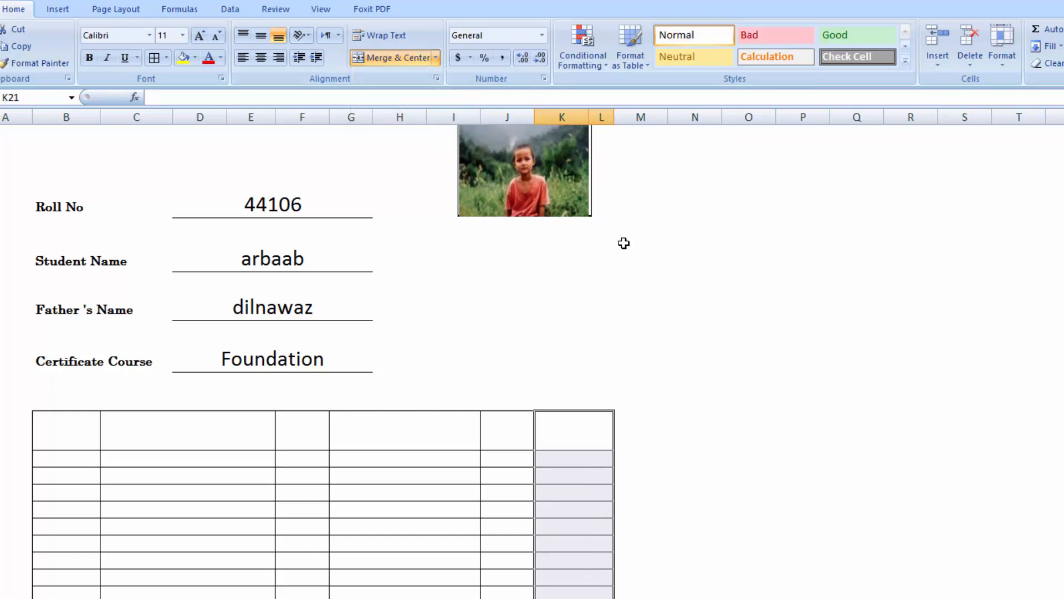
- Review the slip's layout and narrow columns B and D slightly
{"action": "scroll", "coordinate": [574, 131], "scroll_direction": "up", "scroll_amount": 3}
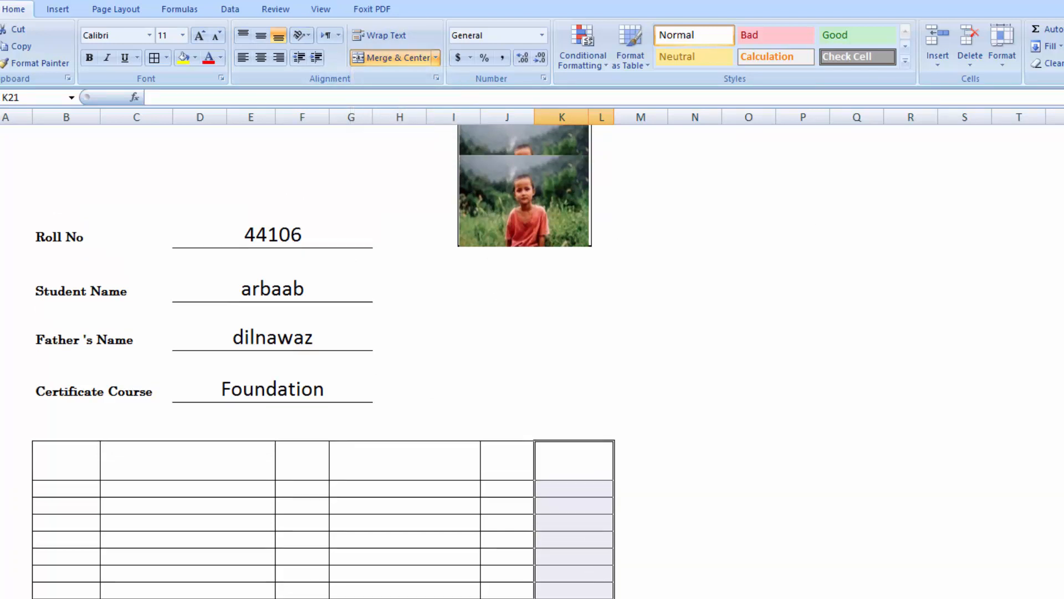
{"action": "scroll", "coordinate": [323, 360], "scroll_direction": "up", "scroll_amount": 1}
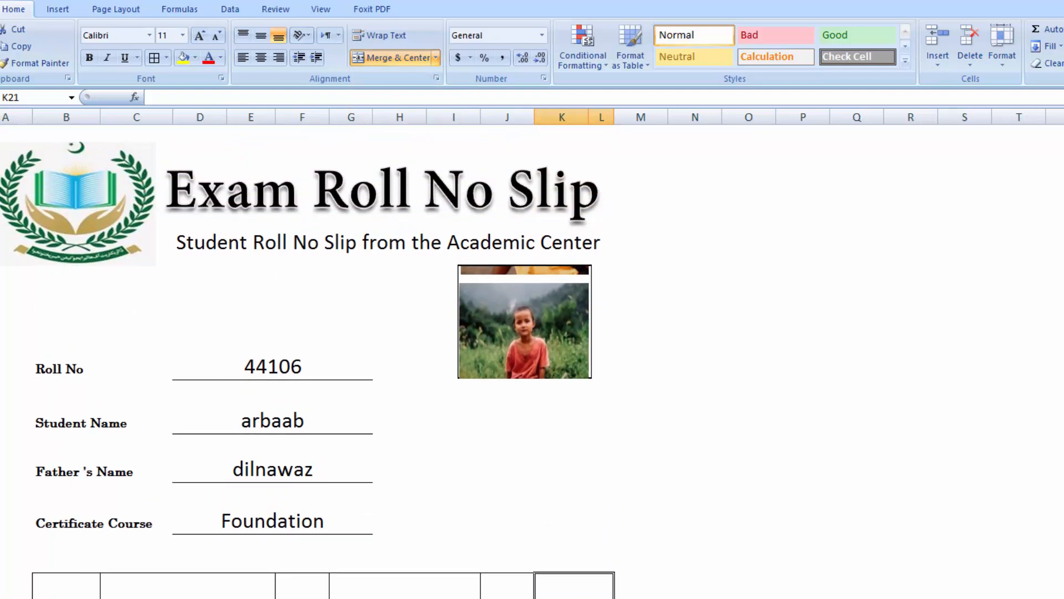
{"action": "scroll", "coordinate": [308, 361], "scroll_direction": "down", "scroll_amount": 3}
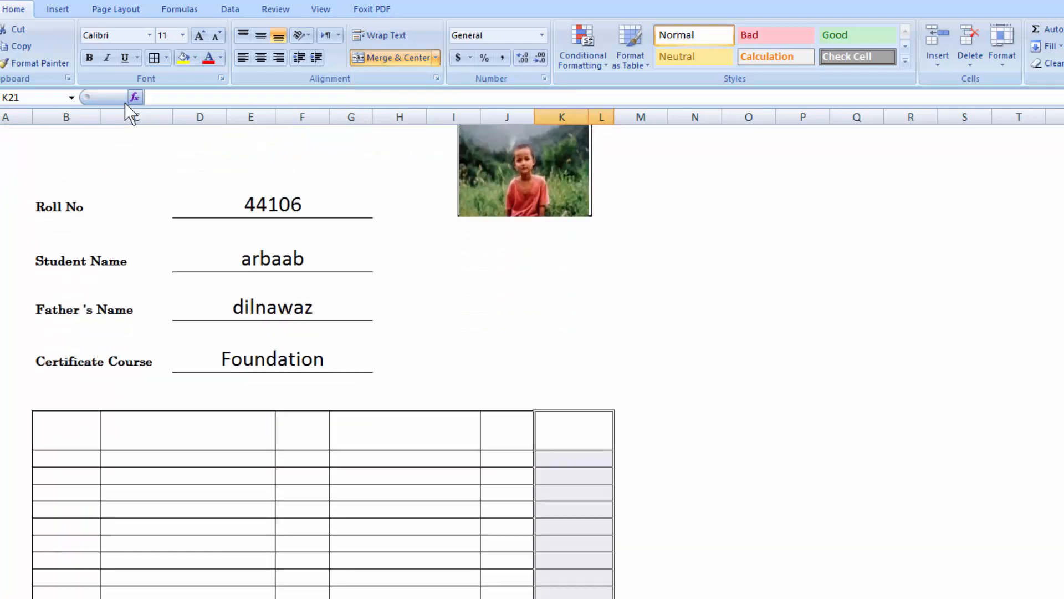
{"action": "left_click_drag", "start_coordinate": [96, 117], "coordinate": [84, 117]}
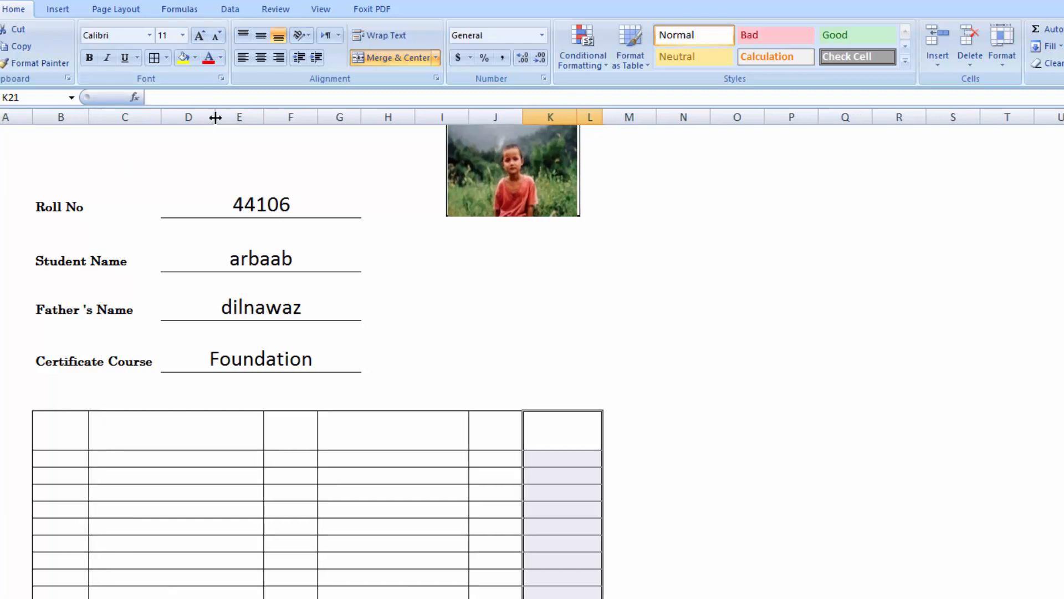
{"action": "left_click_drag", "start_coordinate": [215, 117], "coordinate": [201, 117]}
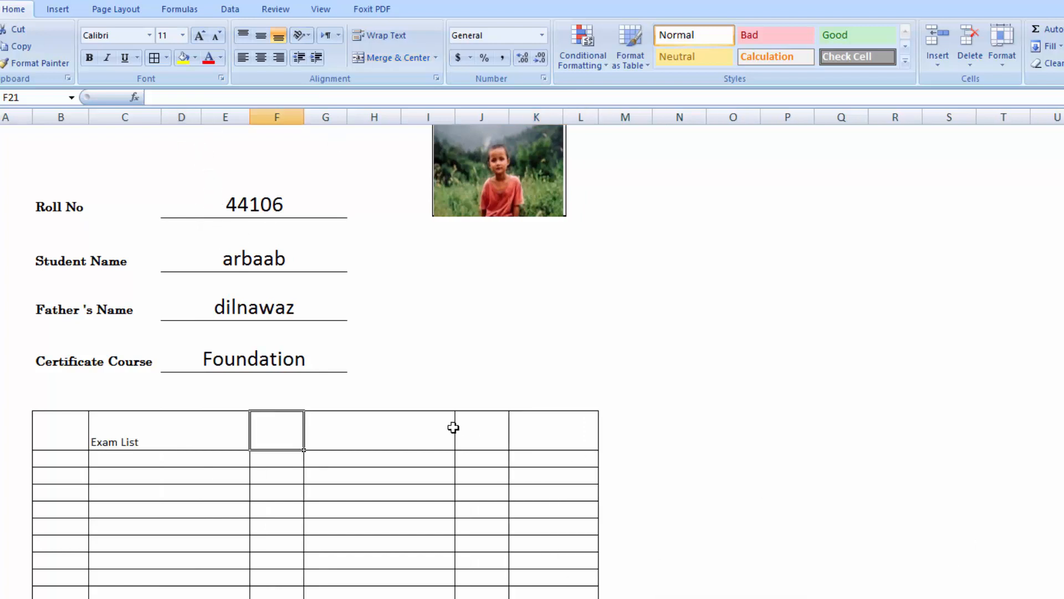
- Enter the table headings Days List in G21 and Time List in K21
{"action": "left_click", "coordinate": [362, 438]}
{"action": "type", "text": "Day"}
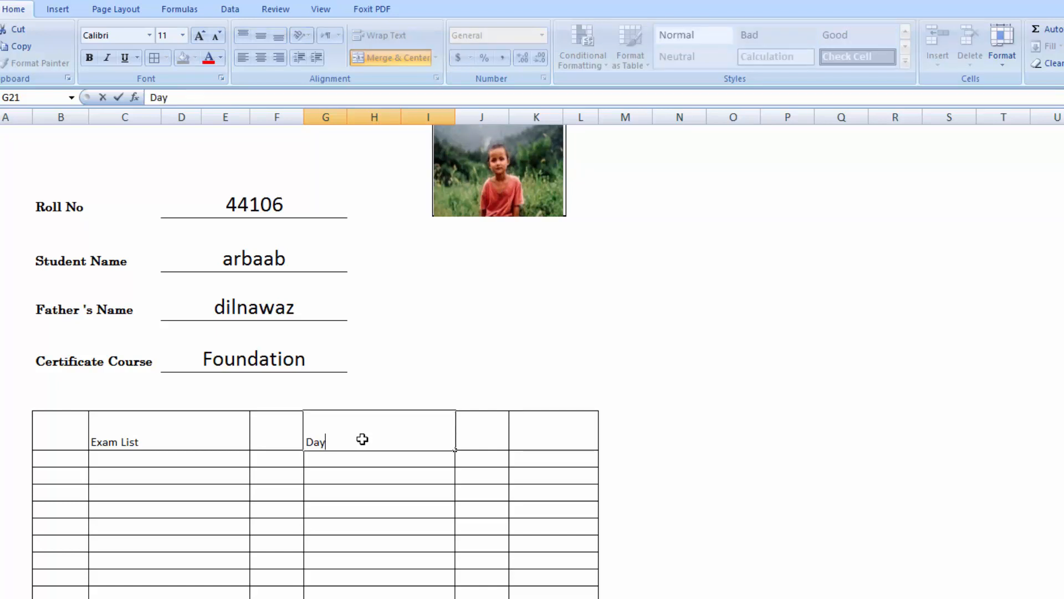
{"action": "type", "text": "s List"}
{"action": "key", "text": "Tab"}
{"action": "key", "text": "Tab"}
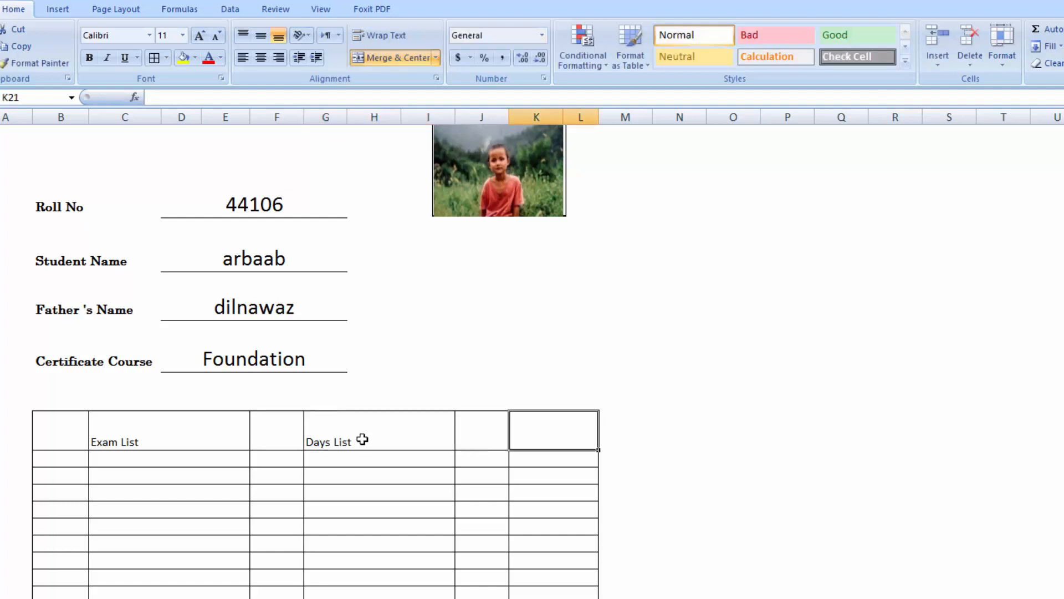
{"action": "type", "text": "Time Li"}
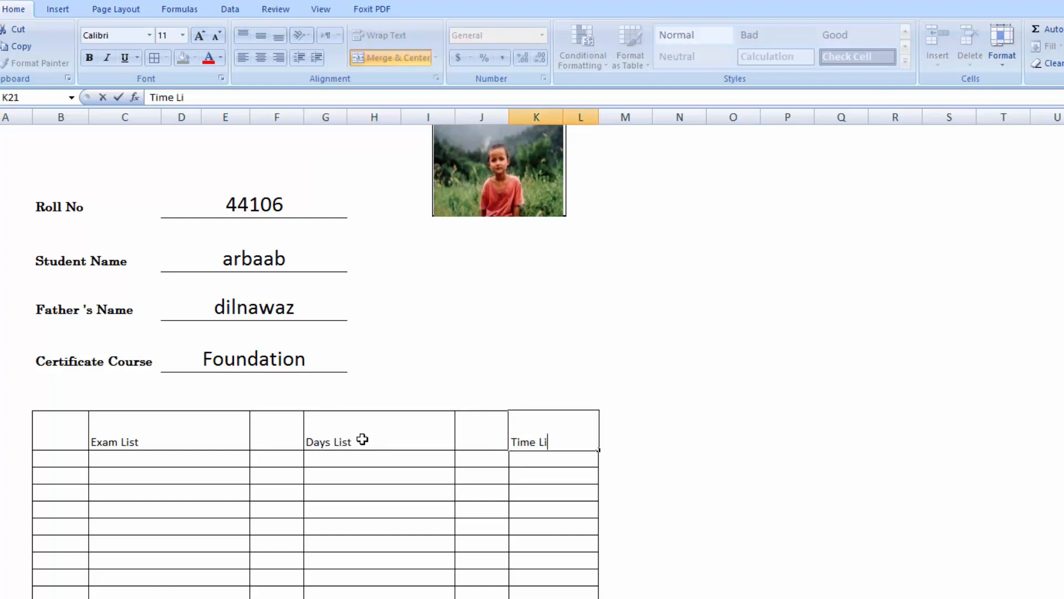
{"action": "type", "text": "st"}
{"action": "key", "text": "Tab"}
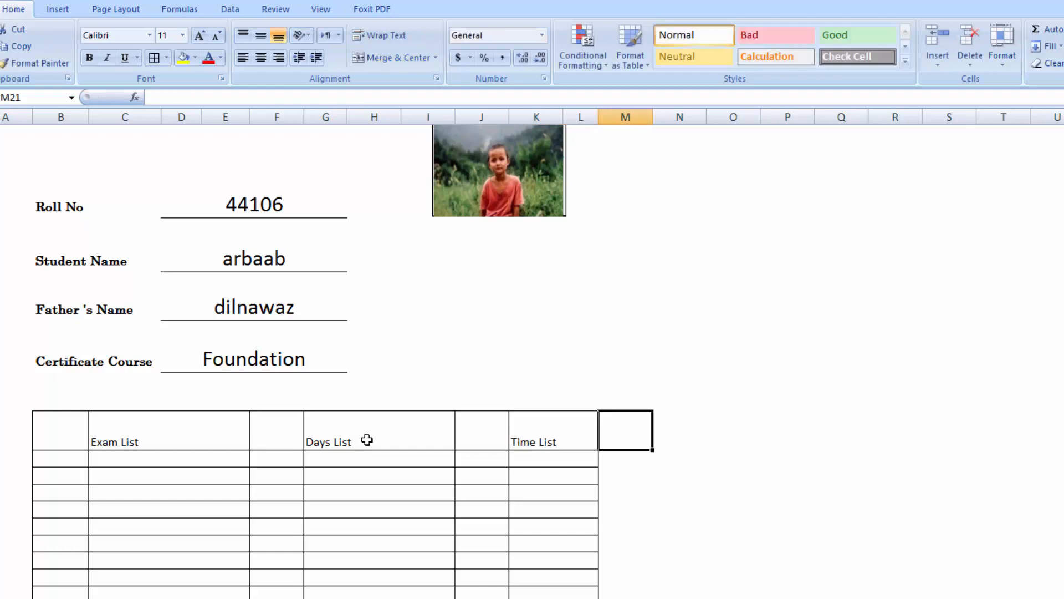
- Center the header row B21:L21 horizontally and vertically, and make its text bold and underlined
{"action": "left_click_drag", "start_coordinate": [77, 433], "coordinate": [516, 441]}
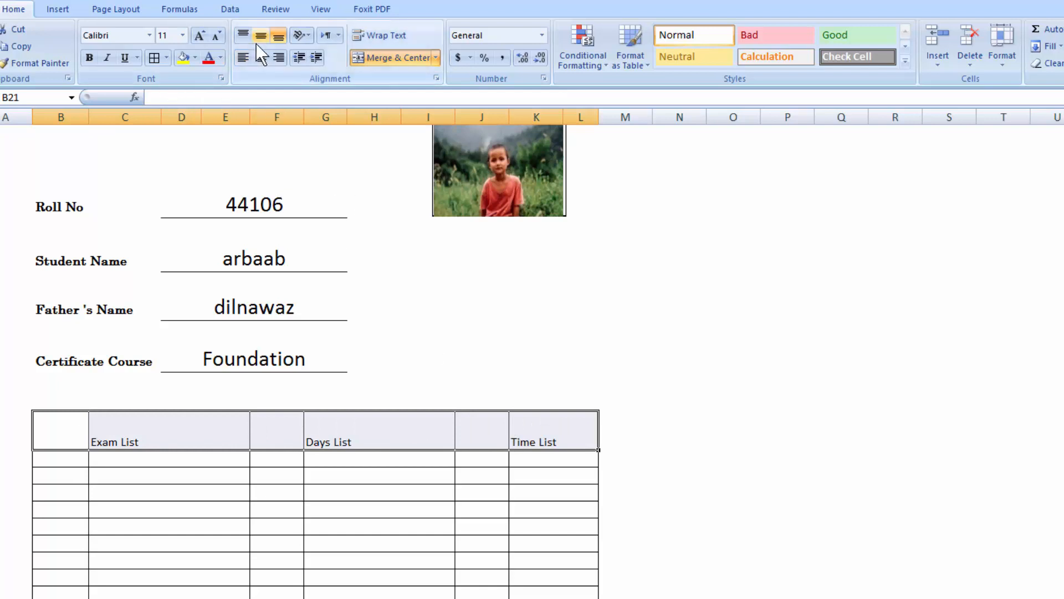
{"action": "left_click", "coordinate": [261, 57]}
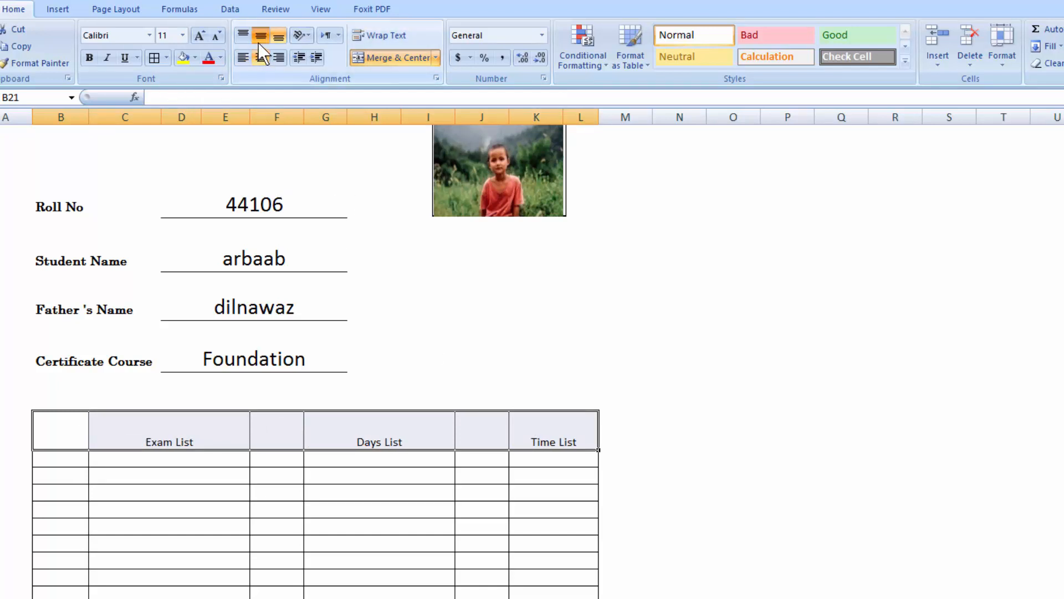
{"action": "left_click", "coordinate": [258, 41]}
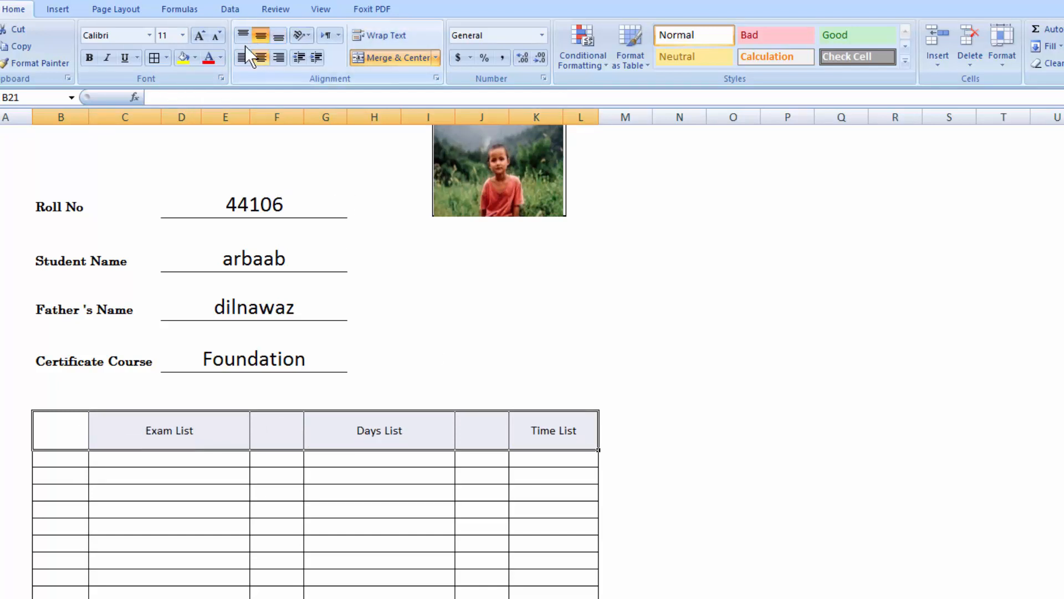
{"action": "left_click", "coordinate": [93, 59]}
{"action": "left_click", "coordinate": [127, 59]}
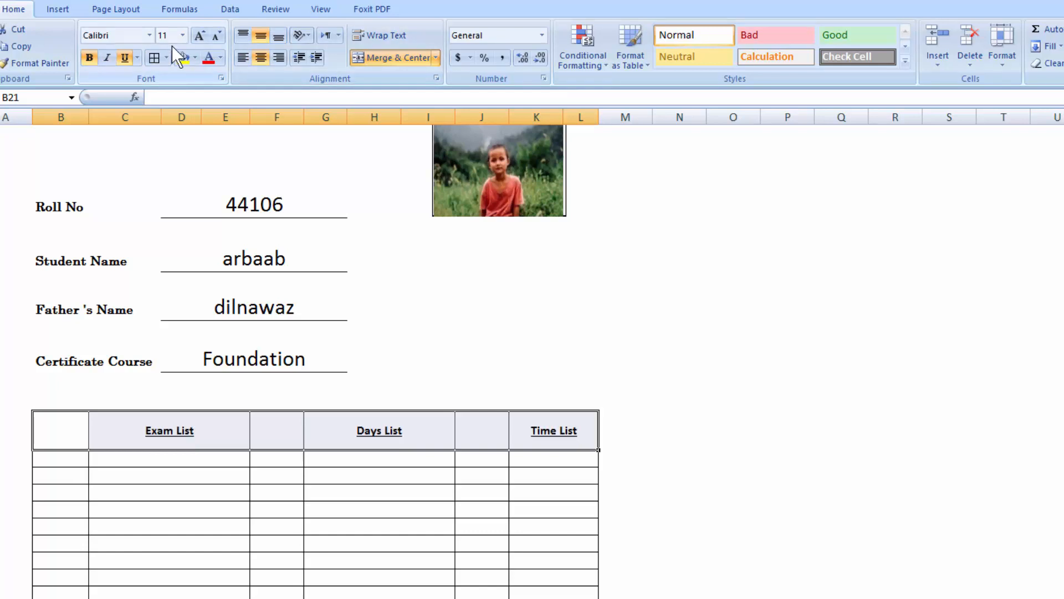
- Increase the font size of the table header row B21:L21 to 16
{"action": "left_click", "coordinate": [198, 36]}
{"action": "left_click", "coordinate": [198, 37]}
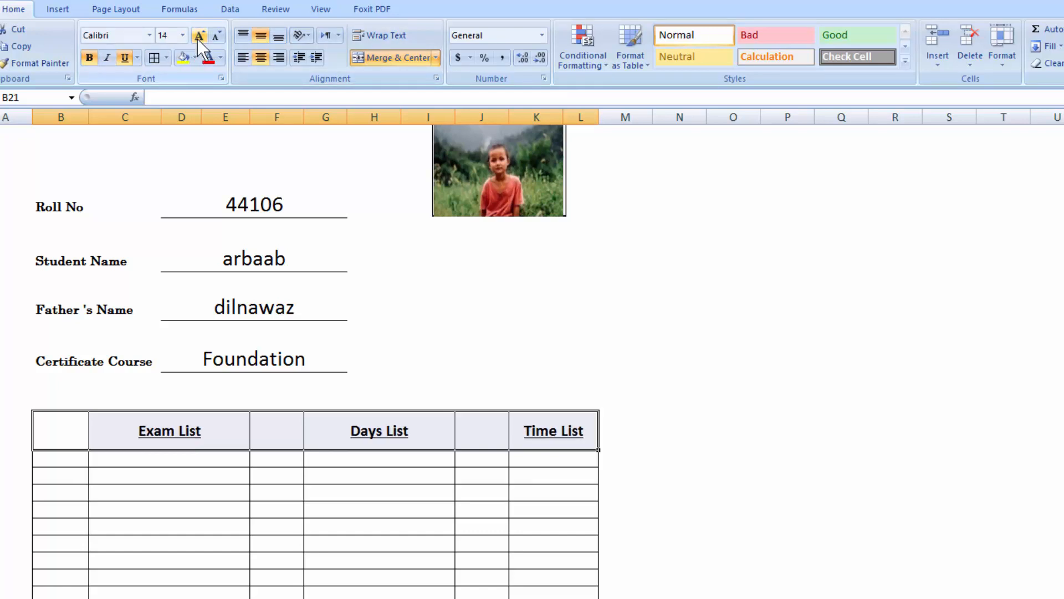
{"action": "left_click", "coordinate": [198, 37]}
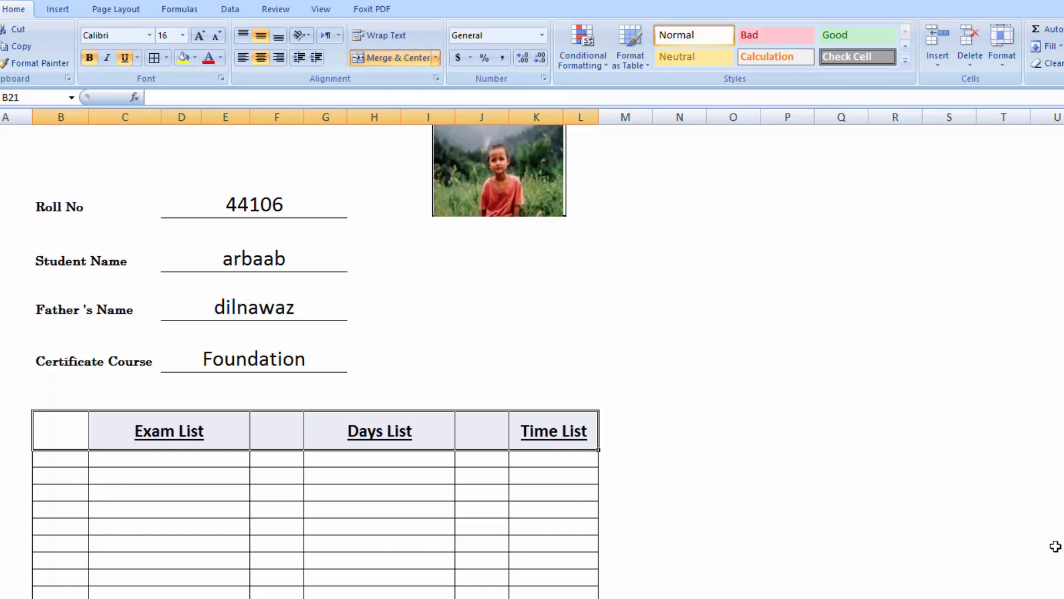
- Remove the borders from the surplus table rows, from row 26 down to the table's end
{"action": "scroll", "coordinate": [361, 566], "scroll_direction": "down", "scroll_amount": 2}
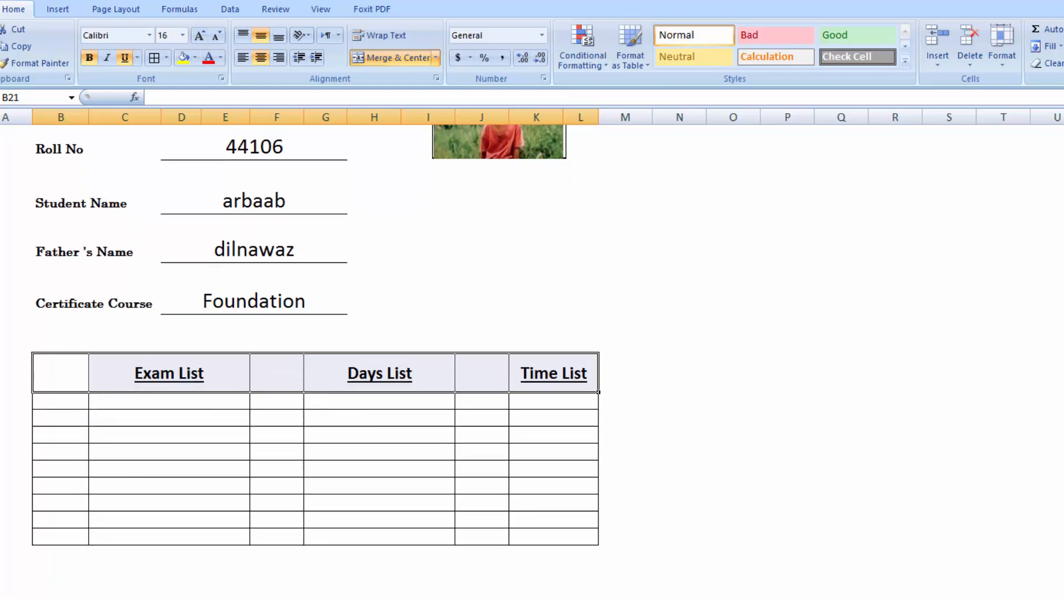
{"action": "left_click", "coordinate": [10, 417]}
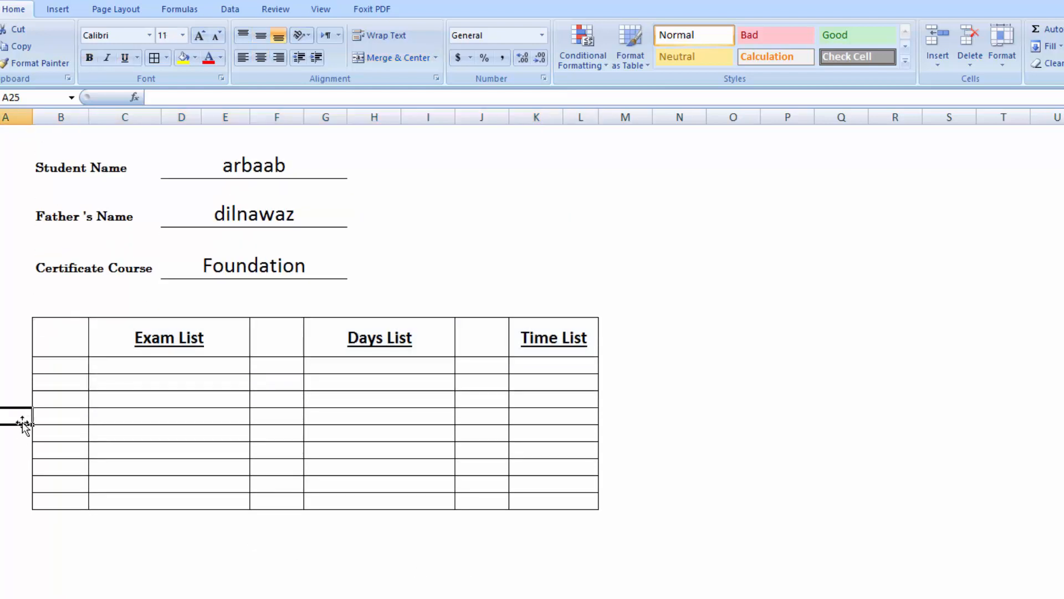
{"action": "left_click_drag", "start_coordinate": [12, 426], "coordinate": [64, 459]}
{"action": "left_click_drag", "start_coordinate": [4, 419], "coordinate": [238, 472]}
{"action": "left_click_drag", "start_coordinate": [9, 429], "coordinate": [623, 513]}
{"action": "left_click", "coordinate": [165, 58]}
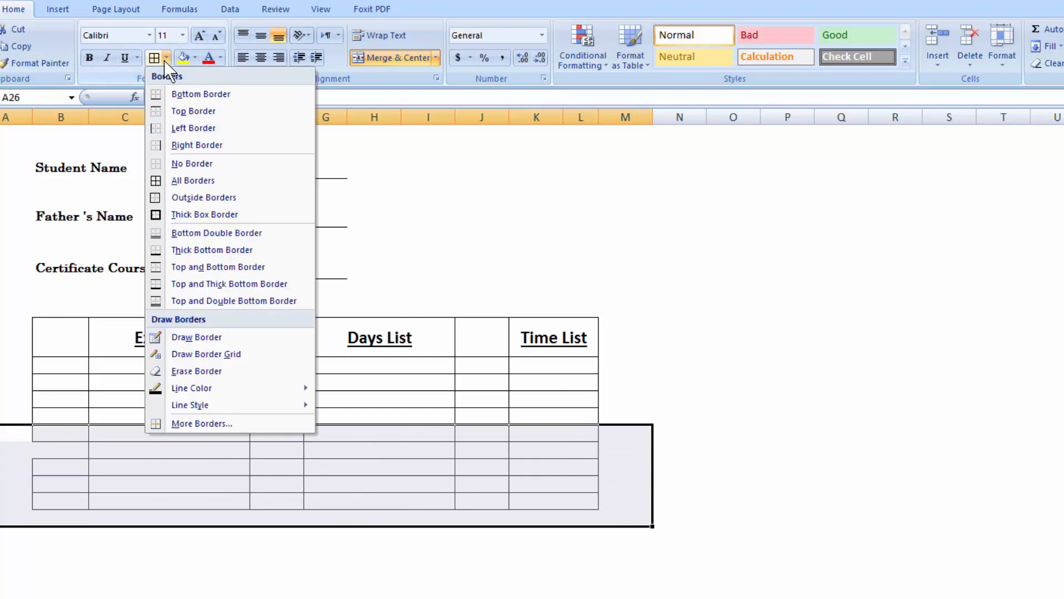
{"action": "left_click", "coordinate": [166, 164]}
{"action": "left_click", "coordinate": [799, 399]}
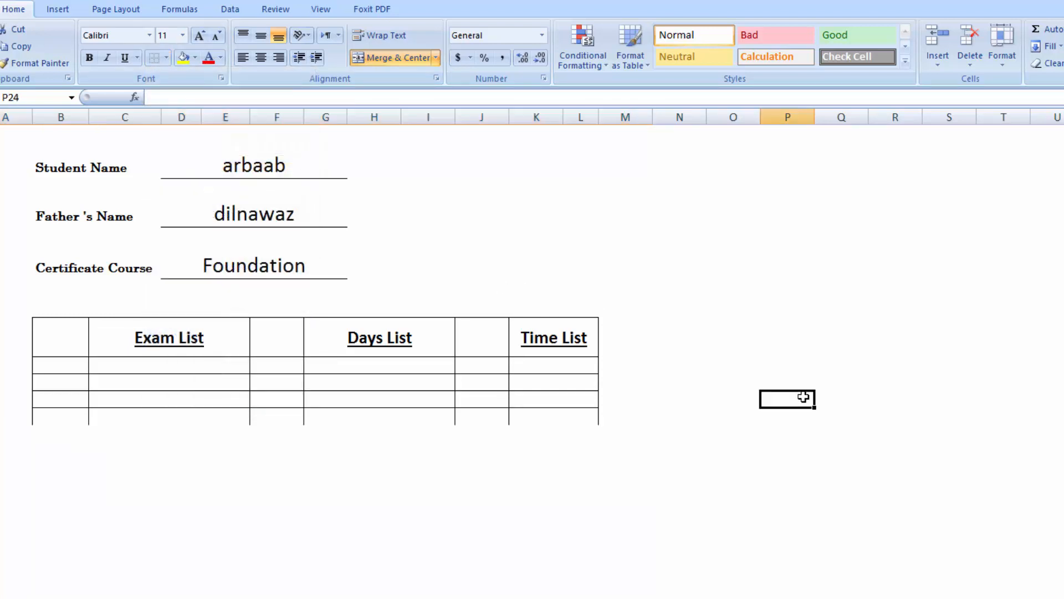
- Apply all borders to the table body B22:L26 and make row 26 slightly taller
{"action": "left_click_drag", "start_coordinate": [55, 367], "coordinate": [521, 426]}
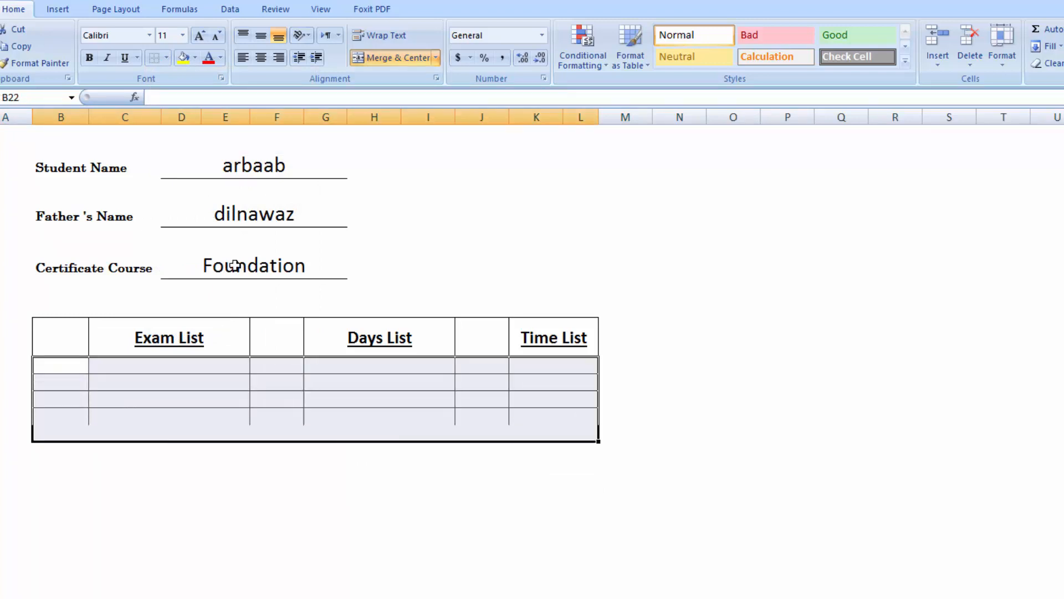
{"action": "left_click", "coordinate": [166, 58]}
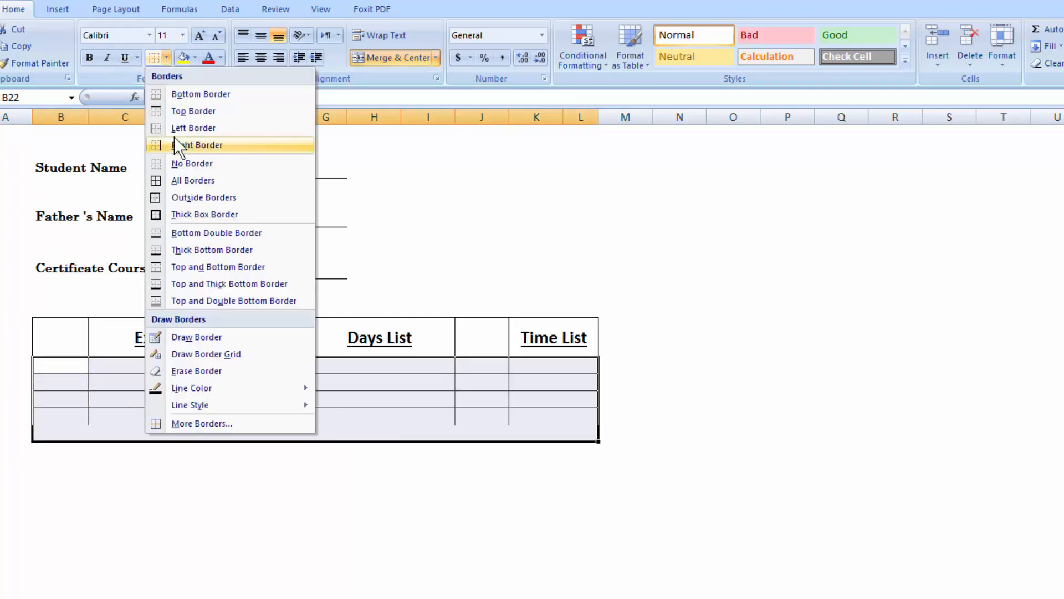
{"action": "left_click", "coordinate": [176, 180]}
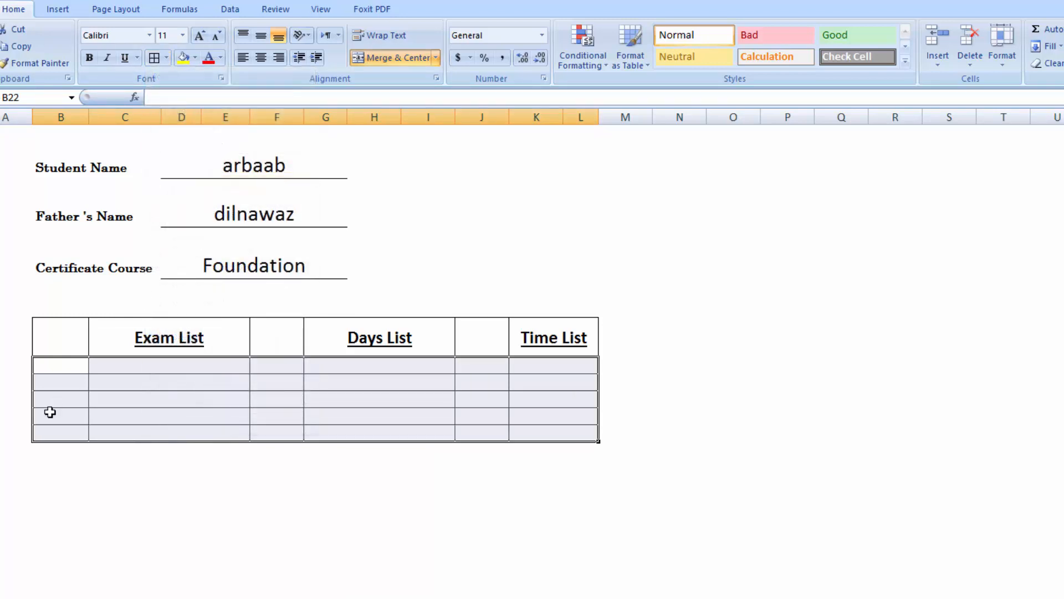
{"action": "left_click_drag", "start_coordinate": [2, 441], "coordinate": [2, 450]}
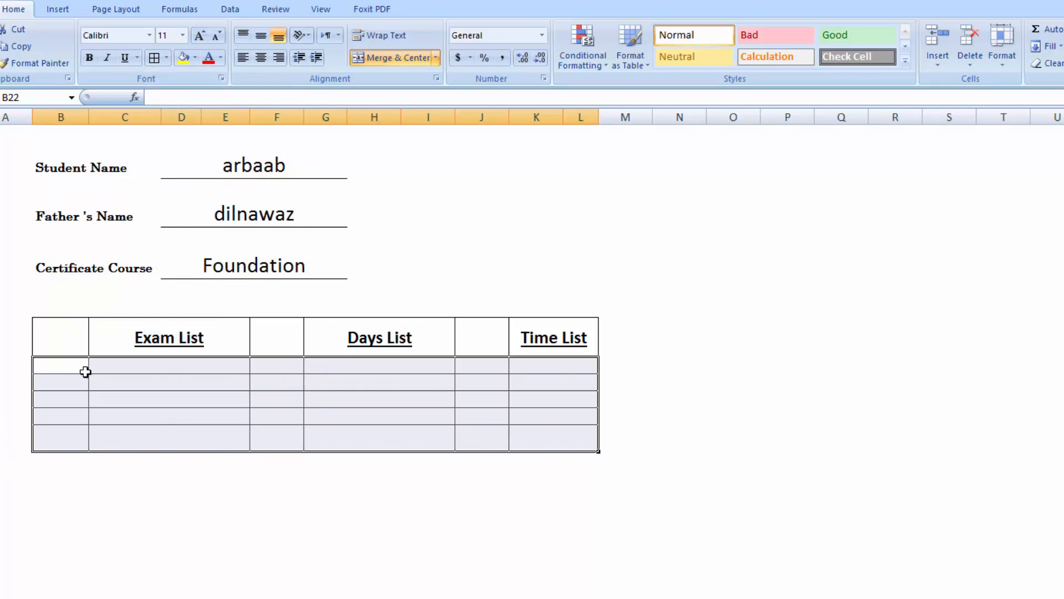
- Enter the exams MS.Excel, MS.Power Point and MS.Word under Exam List in C22:C24
{"action": "left_click", "coordinate": [125, 365]}
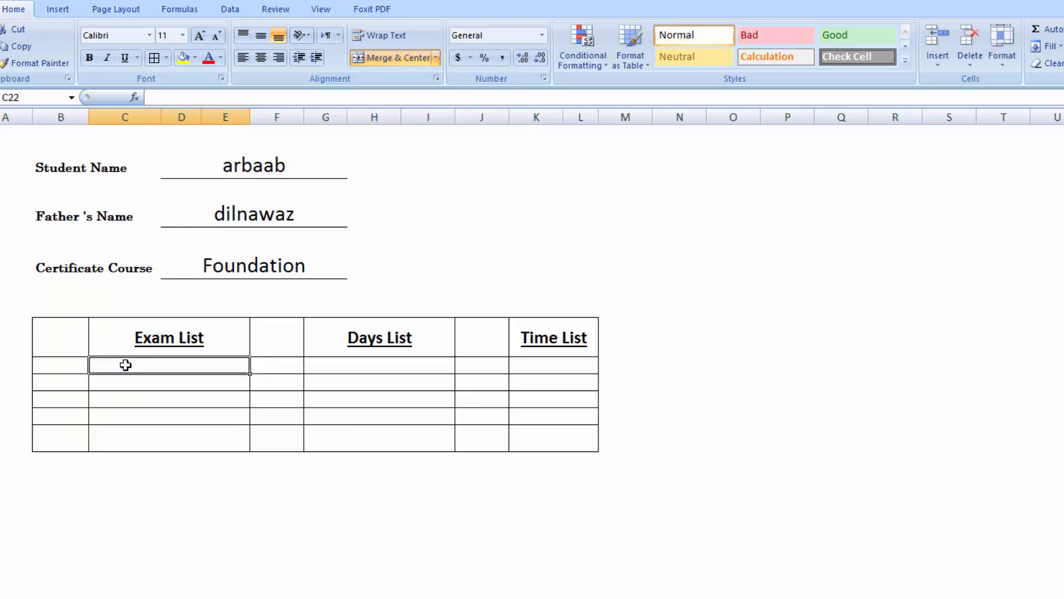
{"action": "type", "text": "MS"}
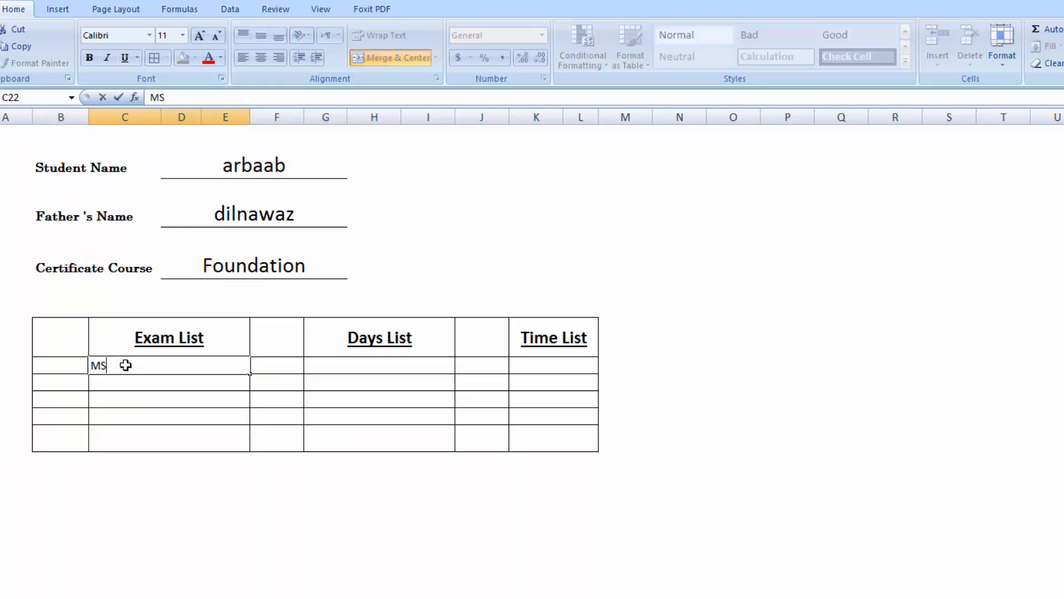
{"action": "type", "text": ".eXCEL"}
{"action": "key", "text": "BackSpace"}
{"action": "key", "text": "BackSpace"}
{"action": "key", "text": "BackSpace"}
{"action": "key", "text": "BackSpace"}
{"action": "key", "text": "BackSpace"}
{"action": "type", "text": "e"}
{"action": "key", "text": "BackSpace"}
{"action": "type", "text": "Excel"}
- Enter the exam days Monday, Tuesday and Wednesday under Days List in G22:G24
{"action": "left_click", "coordinate": [344, 361]}
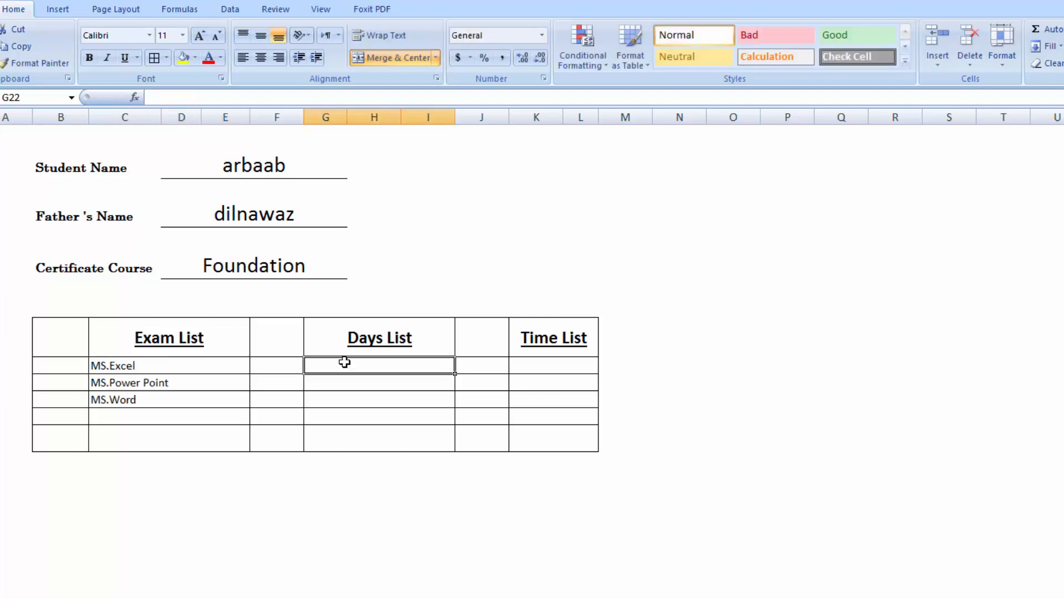
{"action": "type", "text": "Monday"}
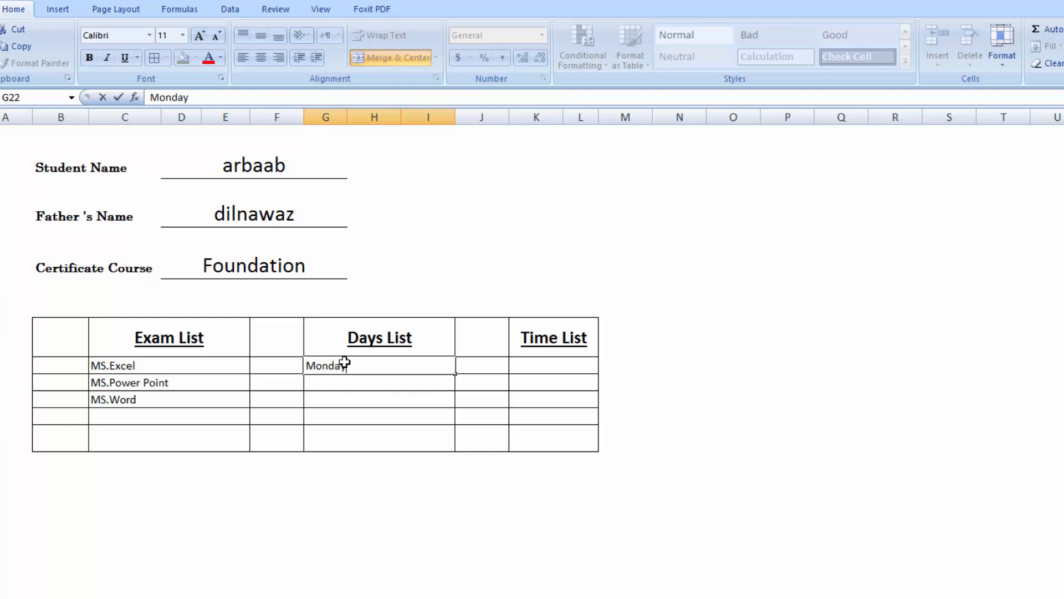
{"action": "key", "text": "Return"}
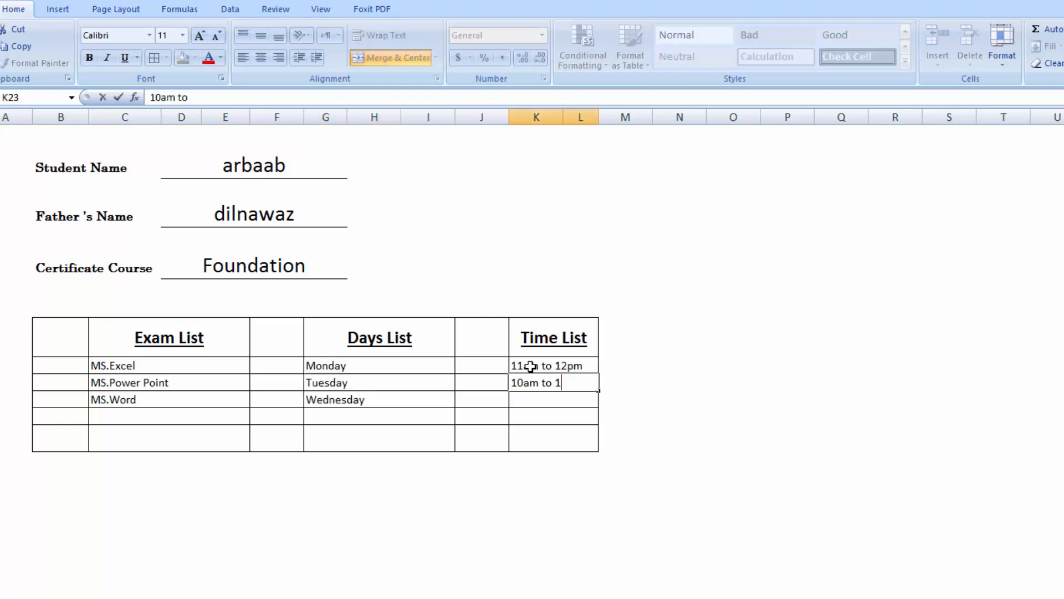
- Enter the times 11am to 12pm, 10am to 11:30pm and 11am to 11:50pm in K22:K24, and make rows 22 to 24 slightly taller
{"action": "type", "text": "1:30pm"}
{"action": "key", "text": "Return"}
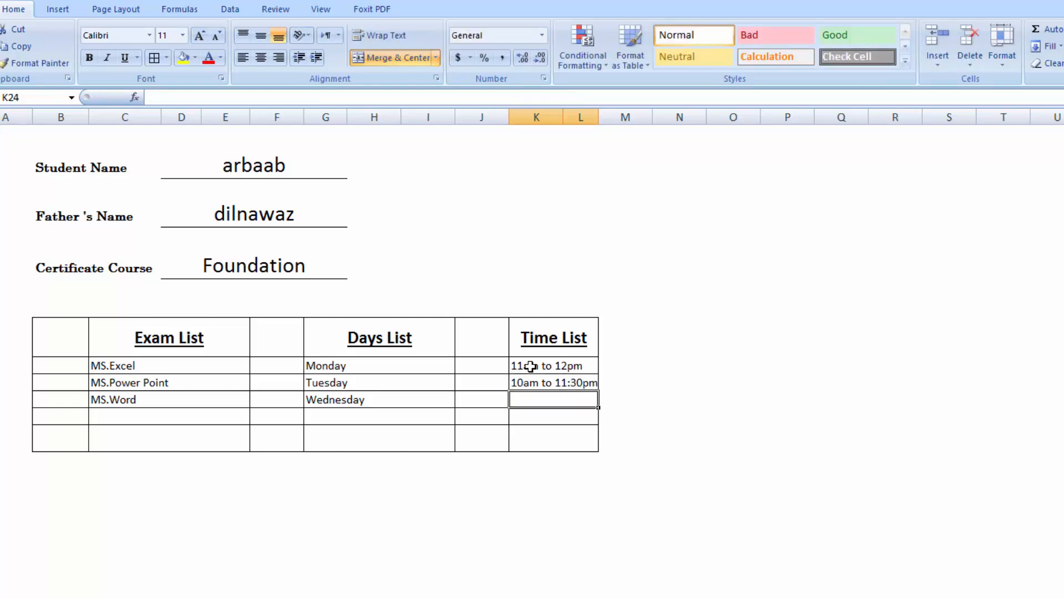
{"action": "type", "text": "11"}
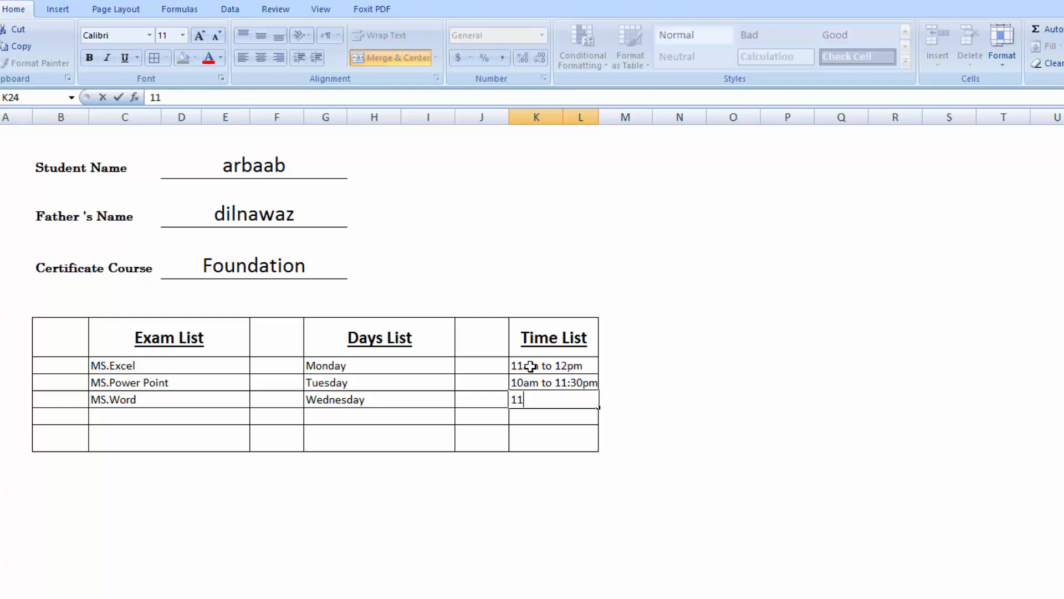
{"action": "type", "text": "am"}
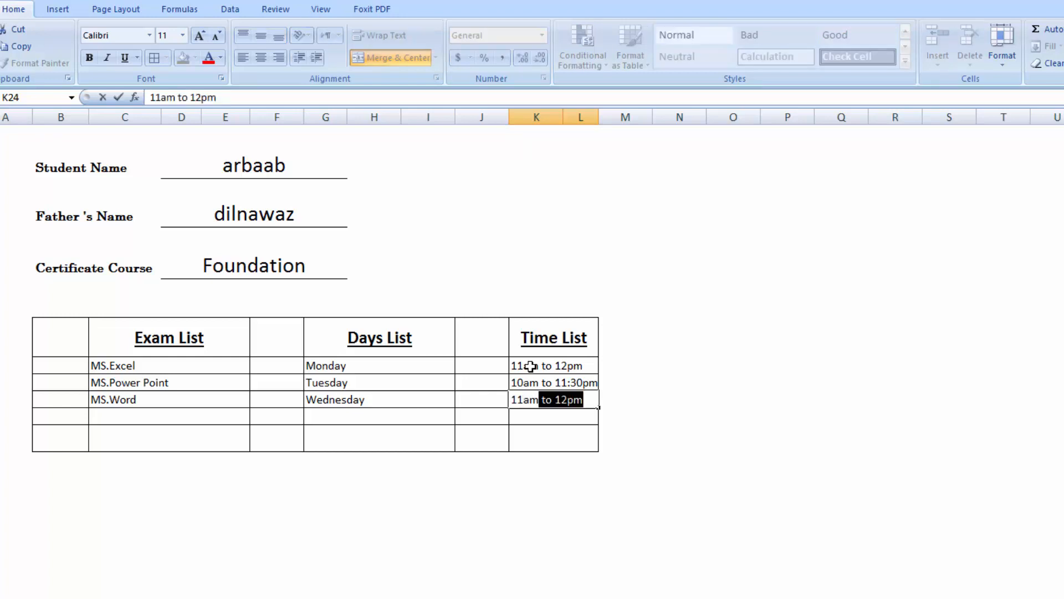
{"action": "type", "text": " to 11"}
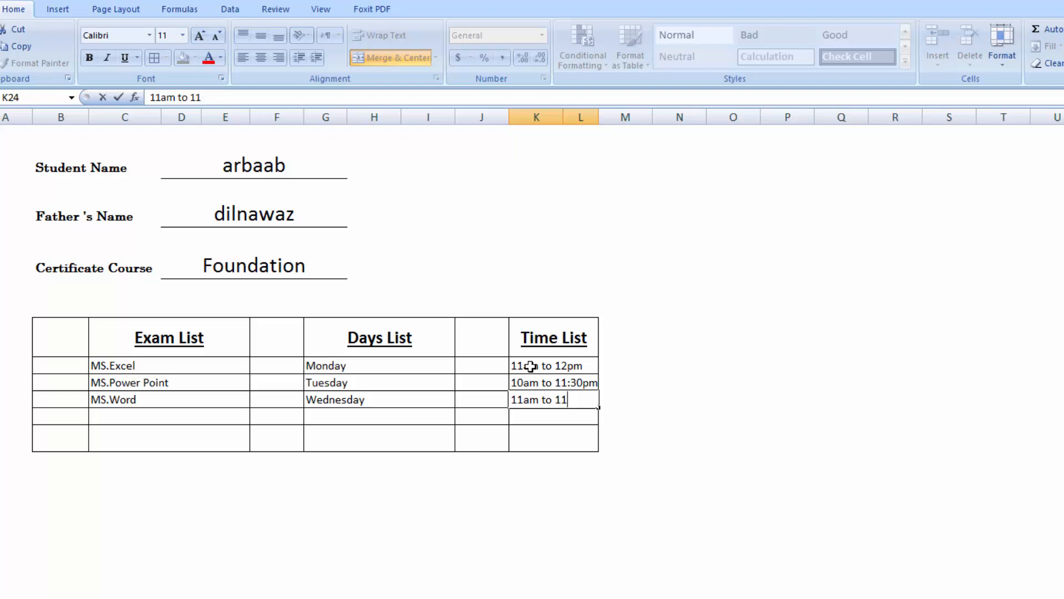
{"action": "type", "text": ":50pm"}
{"action": "key", "text": "Return"}
{"action": "left_click_drag", "start_coordinate": [0, 373], "coordinate": [1, 424]}
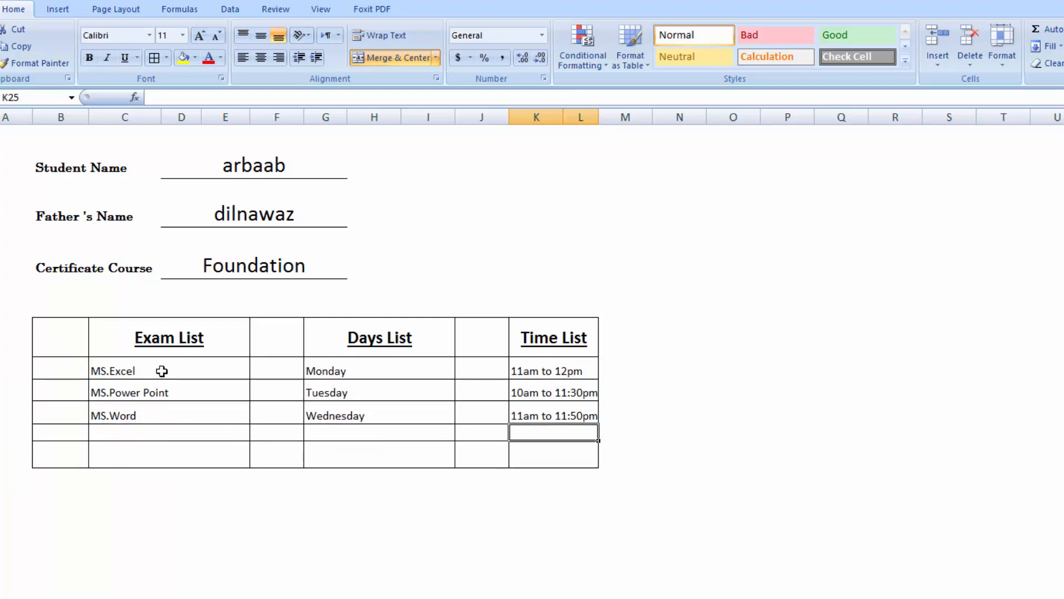
- Fill the header row B21:L21 with light gray and reduce the row's height slightly
{"action": "left_click_drag", "start_coordinate": [84, 339], "coordinate": [535, 339]}
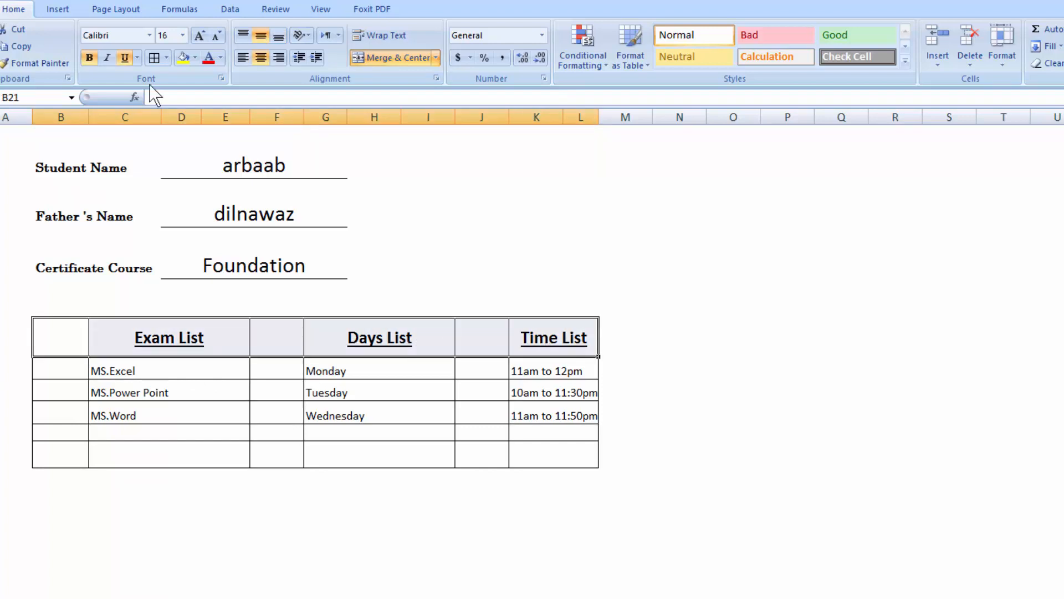
{"action": "left_click", "coordinate": [197, 59]}
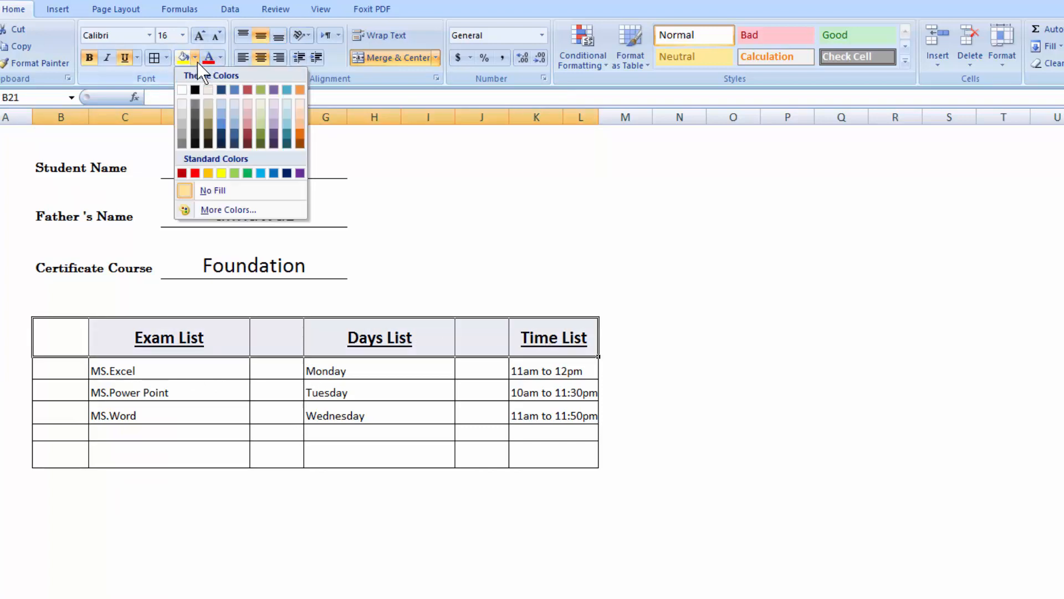
{"action": "left_click", "coordinate": [184, 114]}
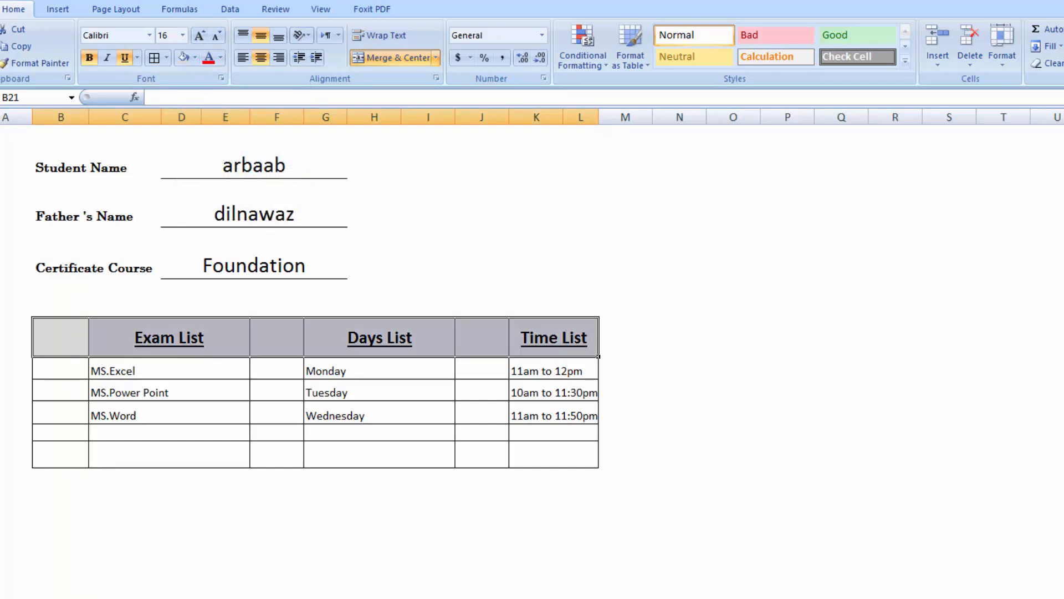
{"action": "left_click_drag", "start_coordinate": [1, 356], "coordinate": [1, 353]}
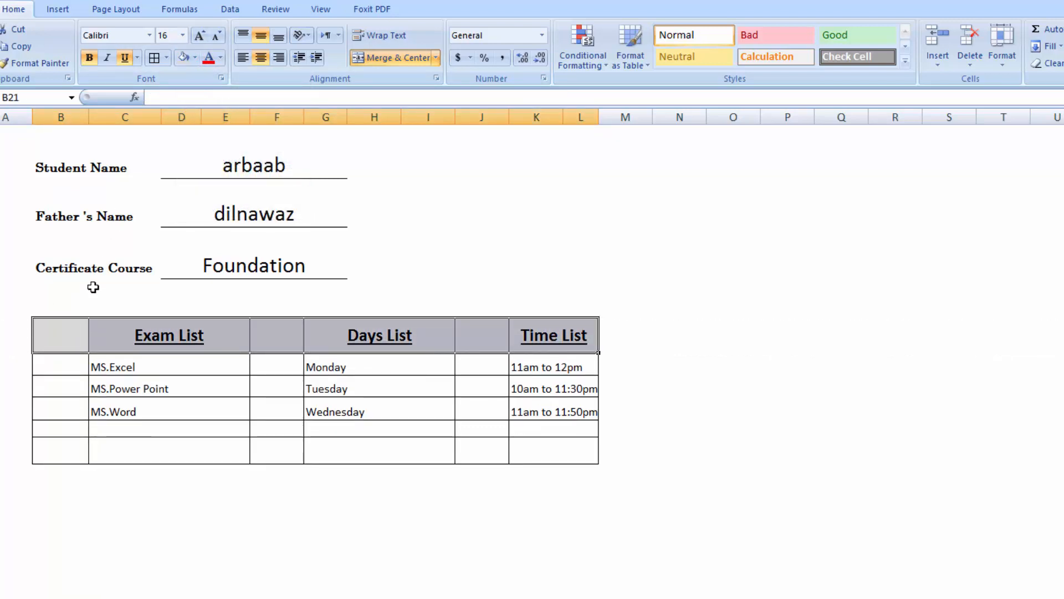
{"action": "left_click", "coordinate": [195, 58]}
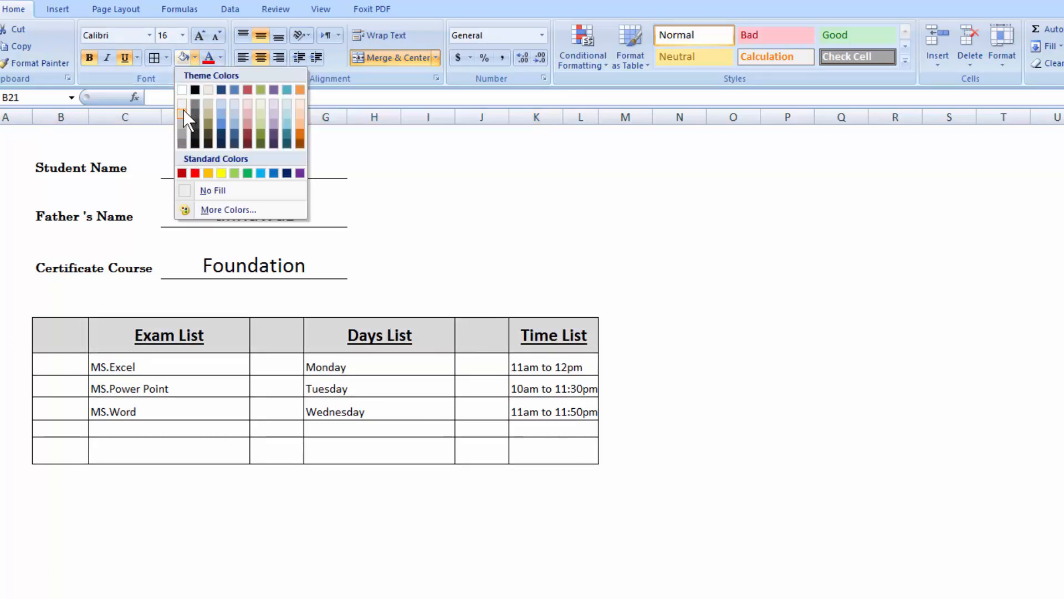
{"action": "left_click", "coordinate": [184, 118]}
- Number the exams 1), 2) and 3) in B22:B24
{"action": "left_click", "coordinate": [73, 369]}
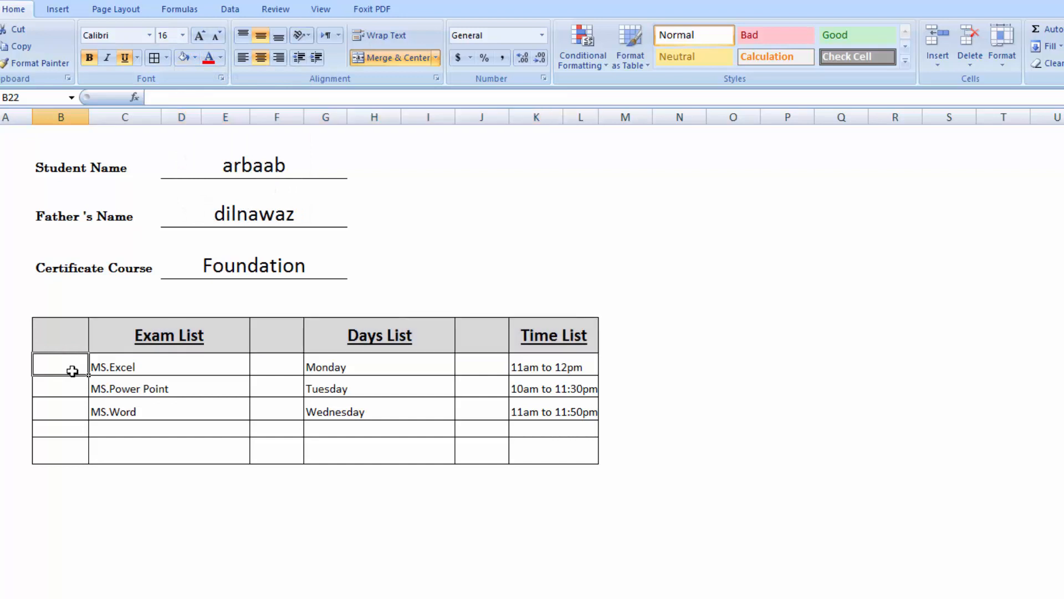
{"action": "type", "text": "1"}
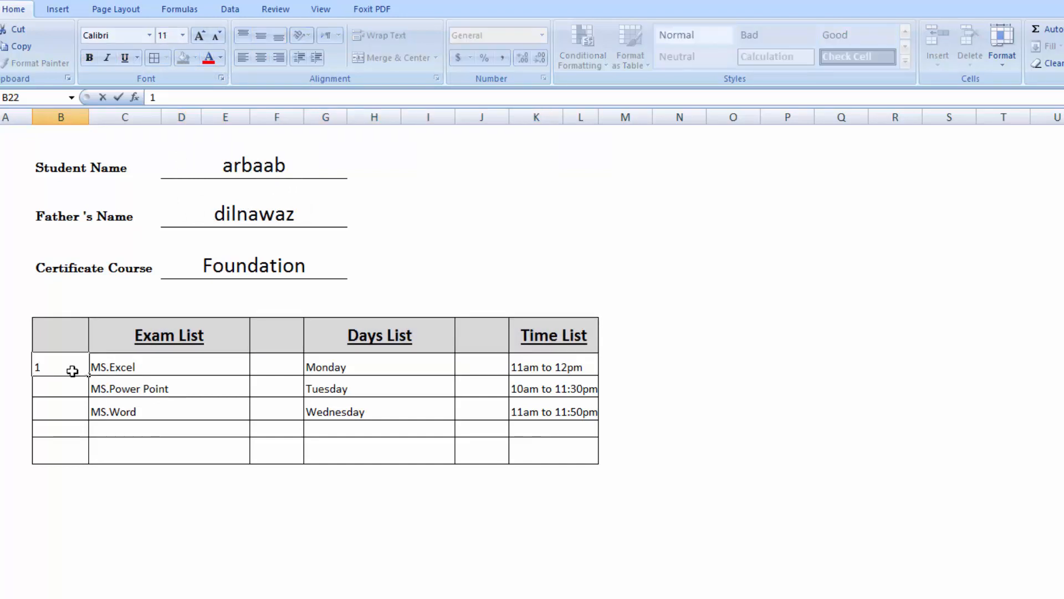
{"action": "type", "text": ")"}
{"action": "key", "text": "Return"}
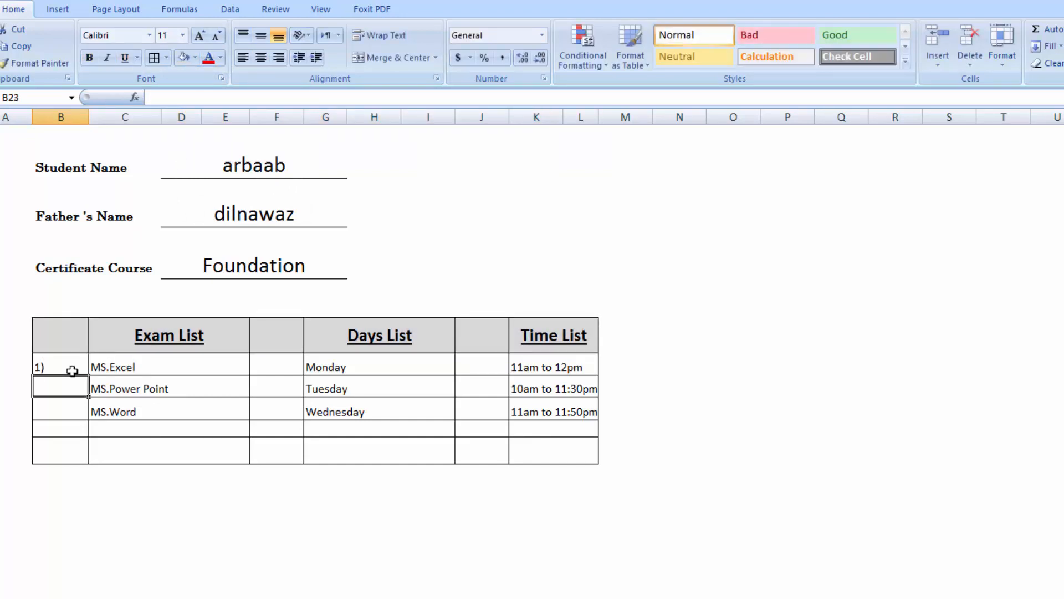
{"action": "type", "text": "2"}
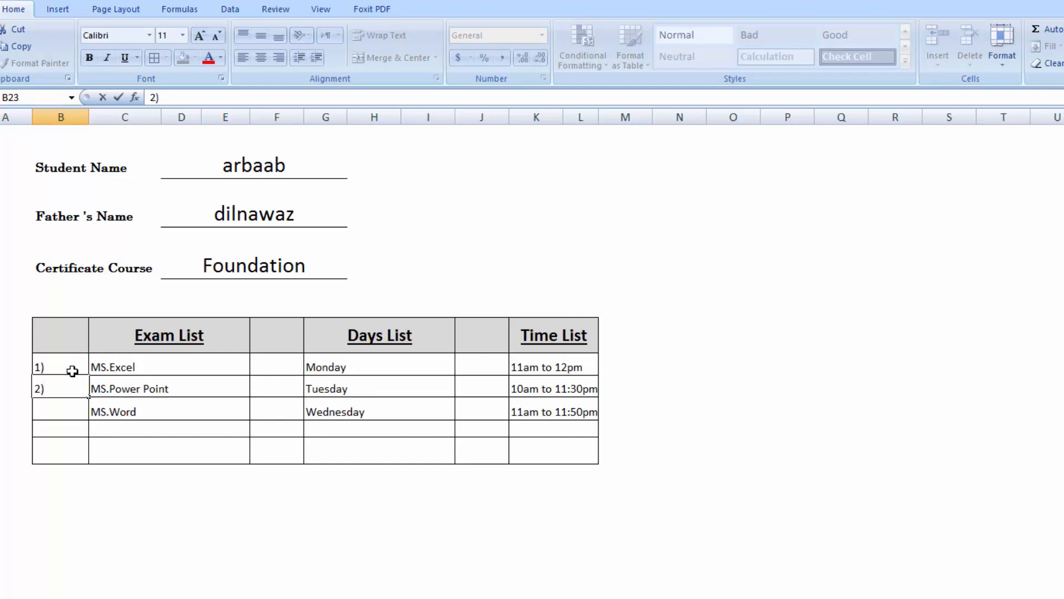
{"action": "type", "text": ")"}
{"action": "key", "text": "Return"}
{"action": "type", "text": "3"}
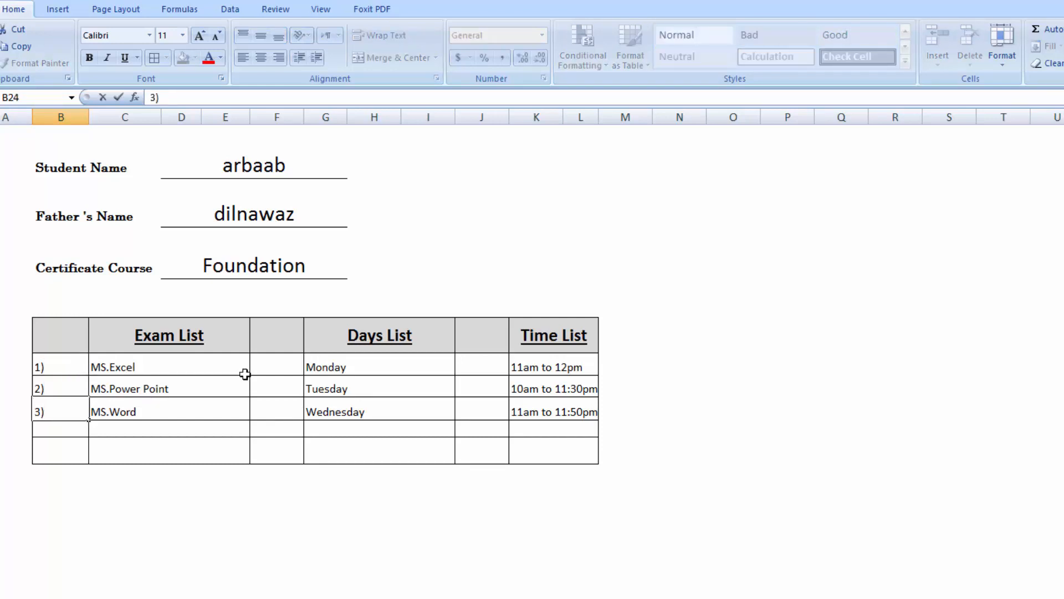
- Number the exam days 1), 2) and 3) in F22:F24
{"action": "left_click", "coordinate": [277, 362]}
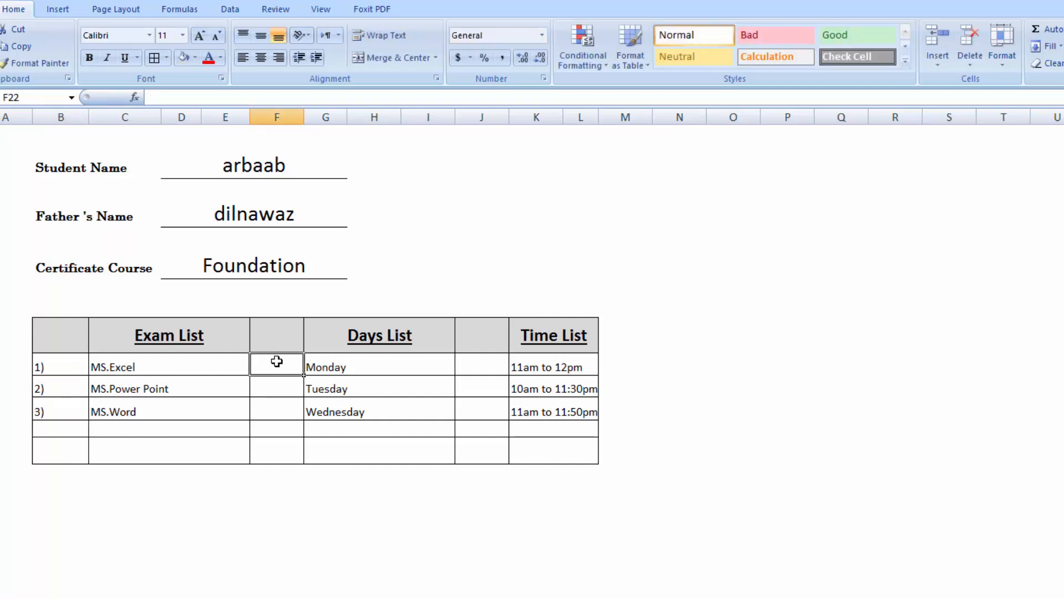
{"action": "type", "text": "1"}
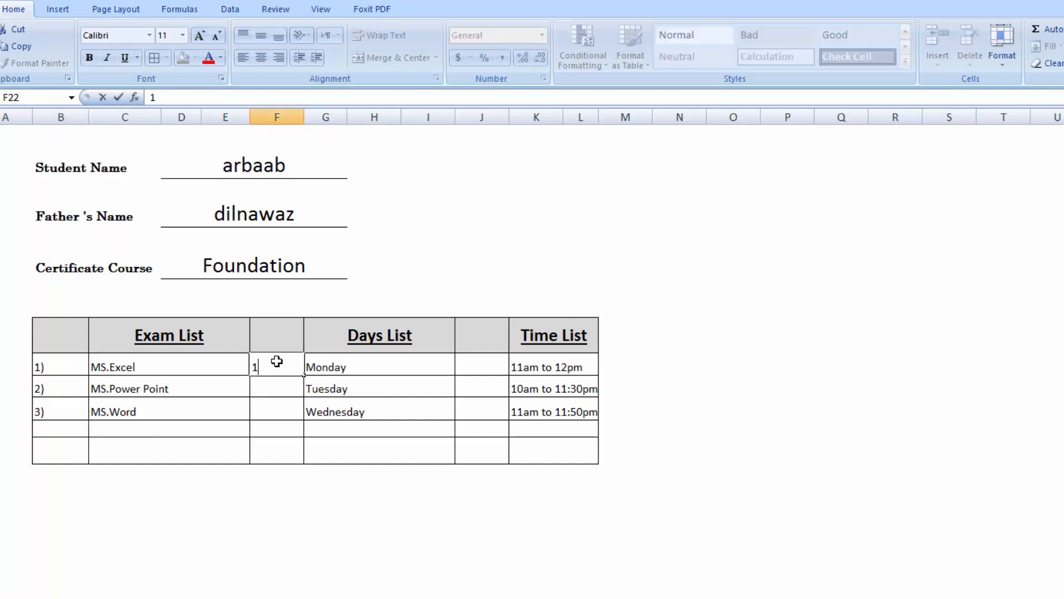
{"action": "key", "text": "Return"}
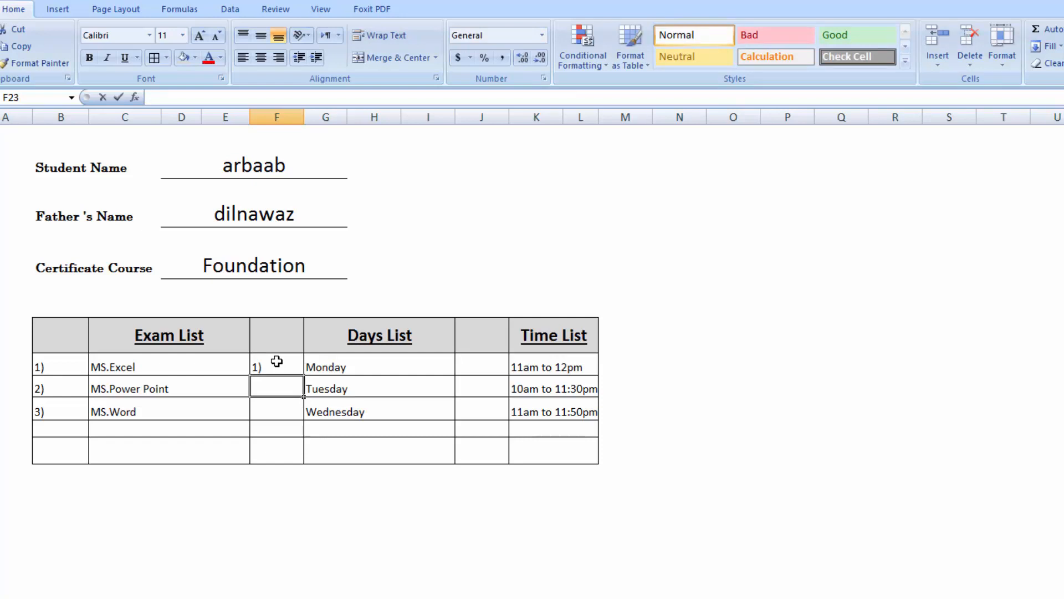
{"action": "type", "text": "2"}
{"action": "key", "text": "Return"}
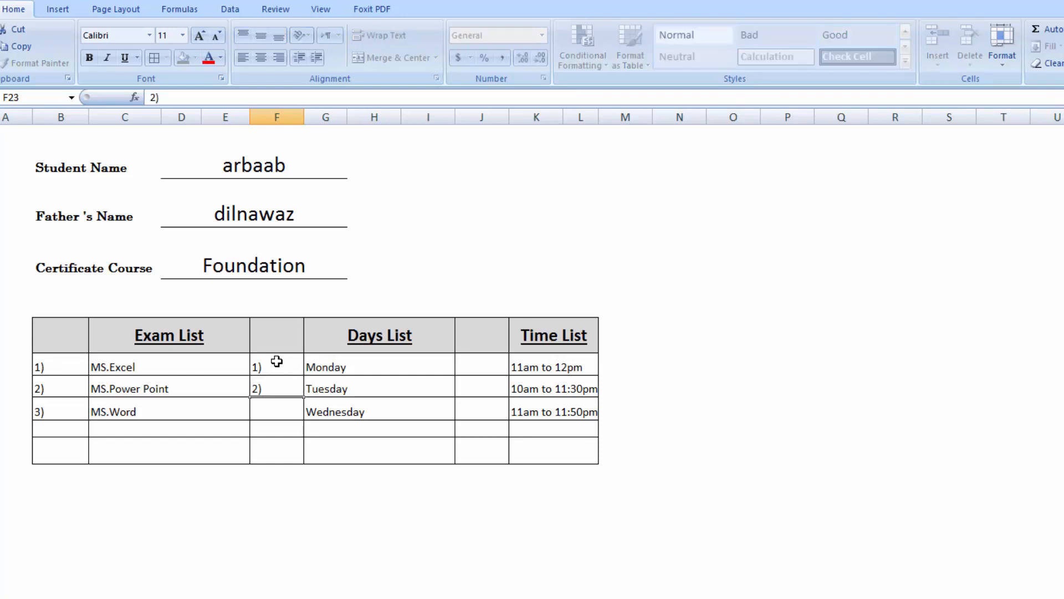
{"action": "type", "text": "3"}
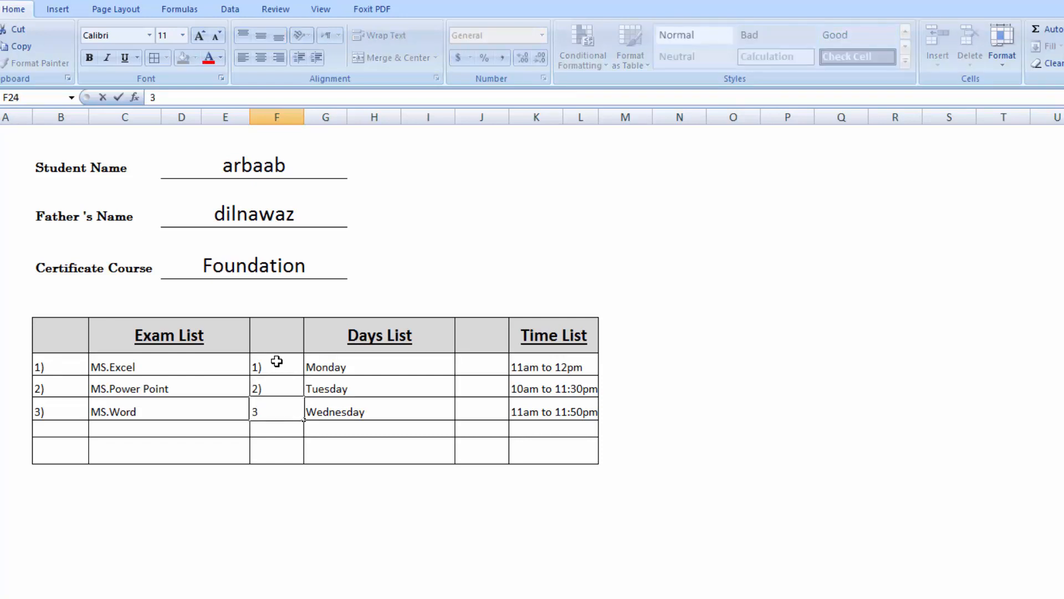
{"action": "type", "text": ")"}
{"action": "key", "text": "Return"}
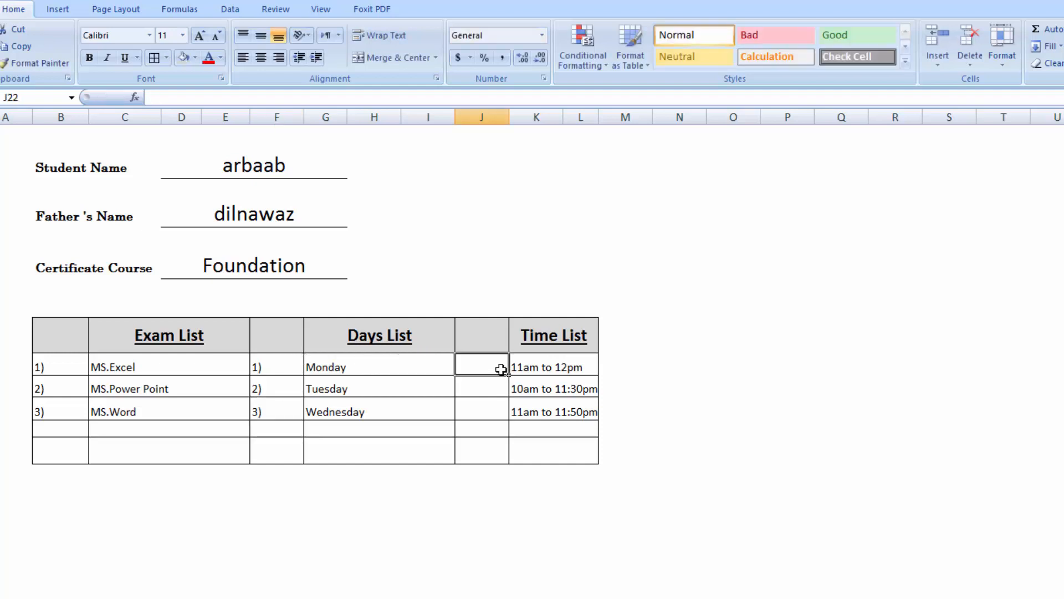
- Number the exam times 1), 2) and 3) in J22:J24
{"action": "type", "text": "1"}
{"action": "key", "text": "Return"}
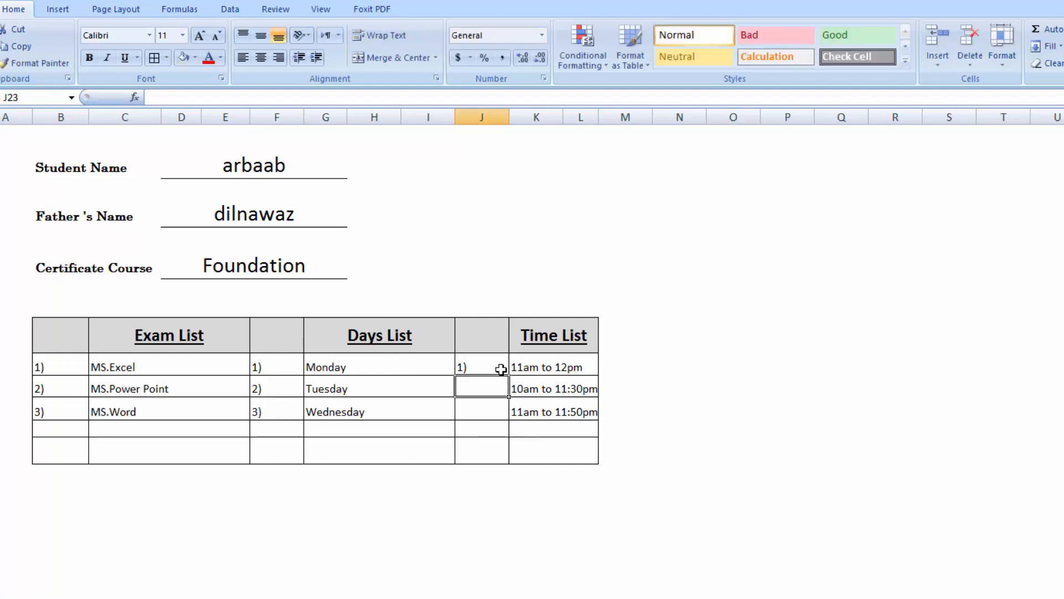
{"action": "type", "text": "2"}
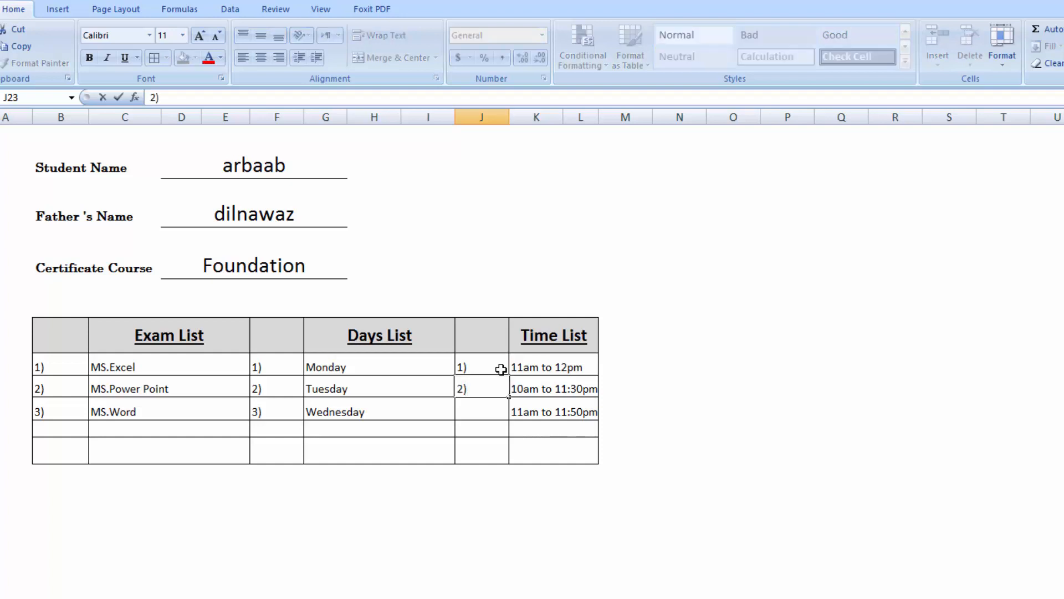
{"action": "type", "text": ")"}
{"action": "left_click", "coordinate": [477, 401]}
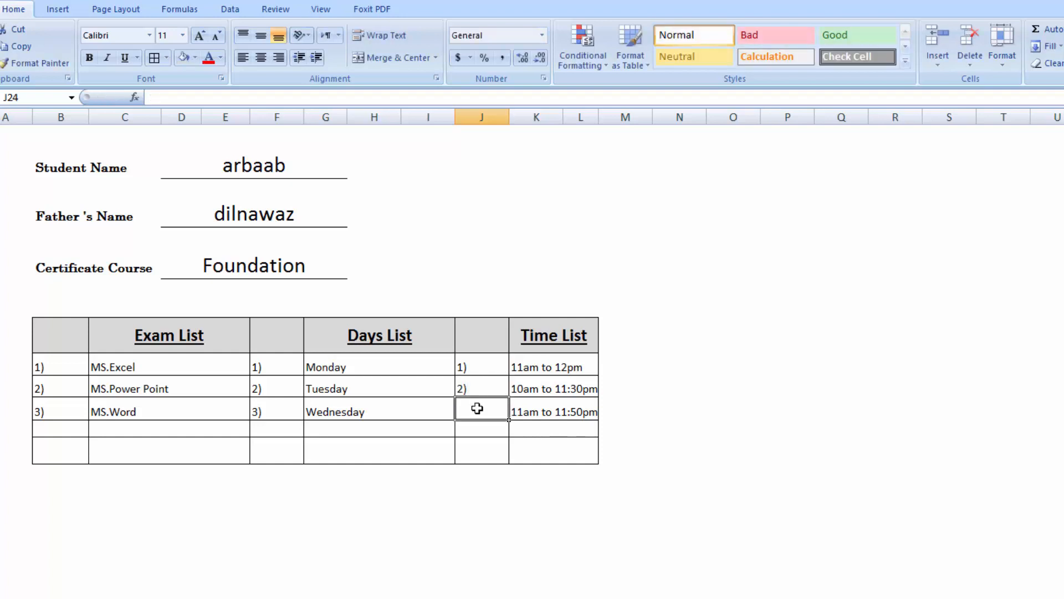
{"action": "type", "text": "30"}
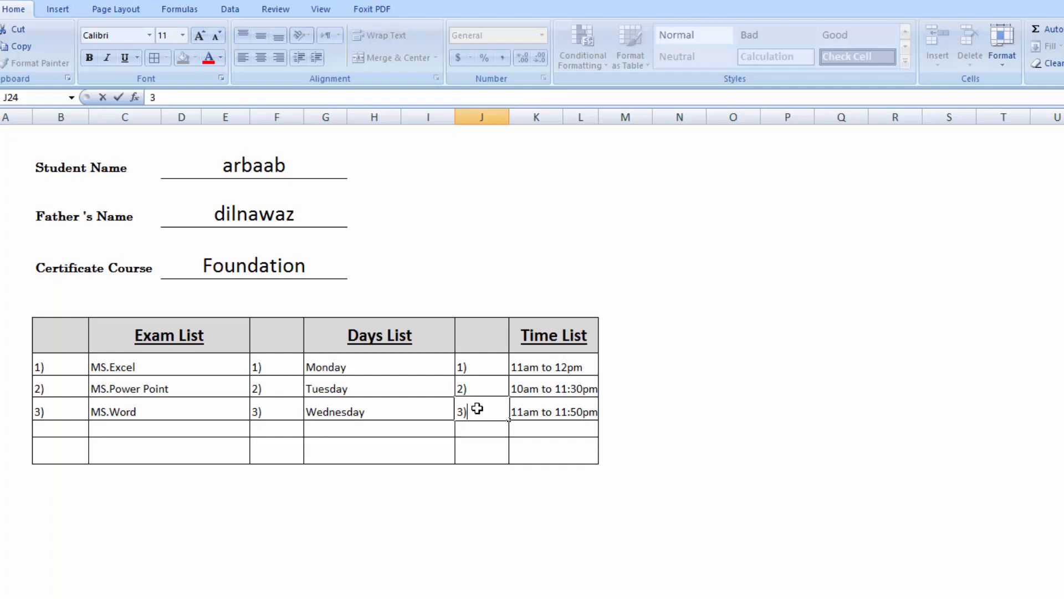
{"action": "key", "text": "Return"}
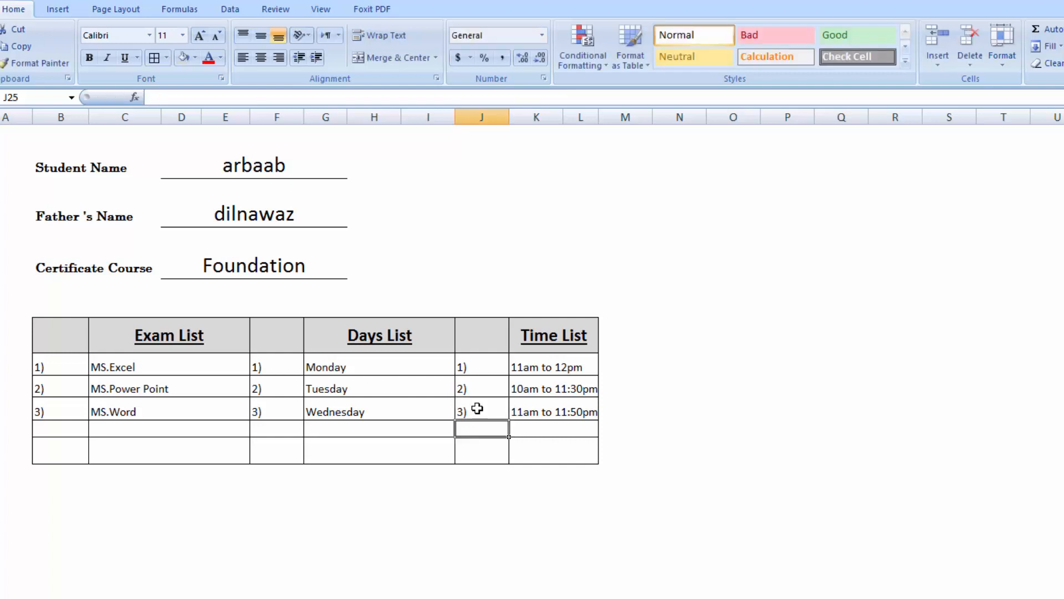
- Change the font of the exam schedule entries in B22:L25 to Georgia
{"action": "left_click", "coordinate": [76, 368]}
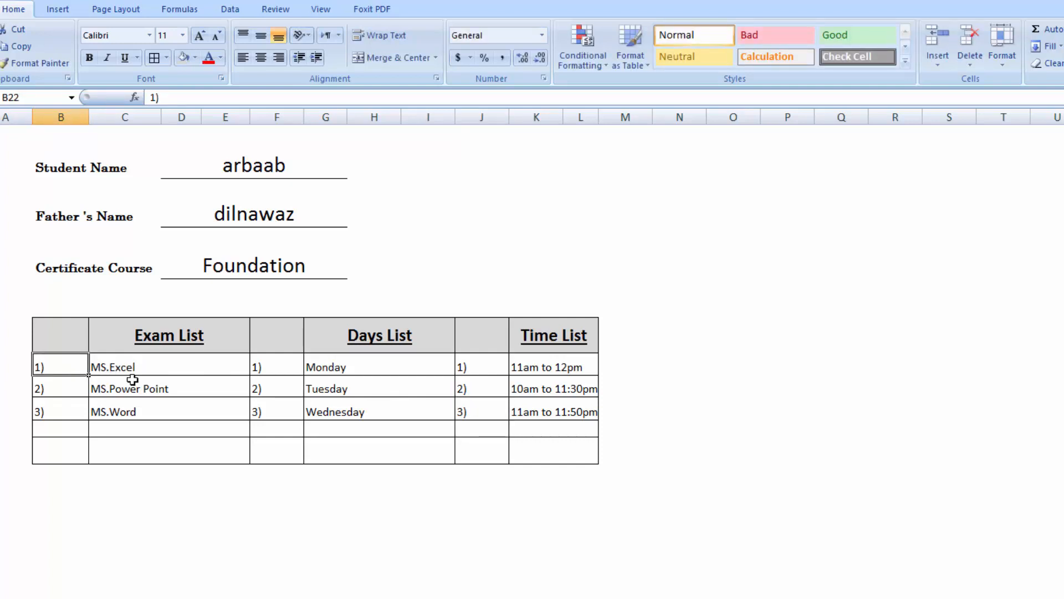
{"action": "left_click_drag", "start_coordinate": [133, 379], "coordinate": [527, 424]}
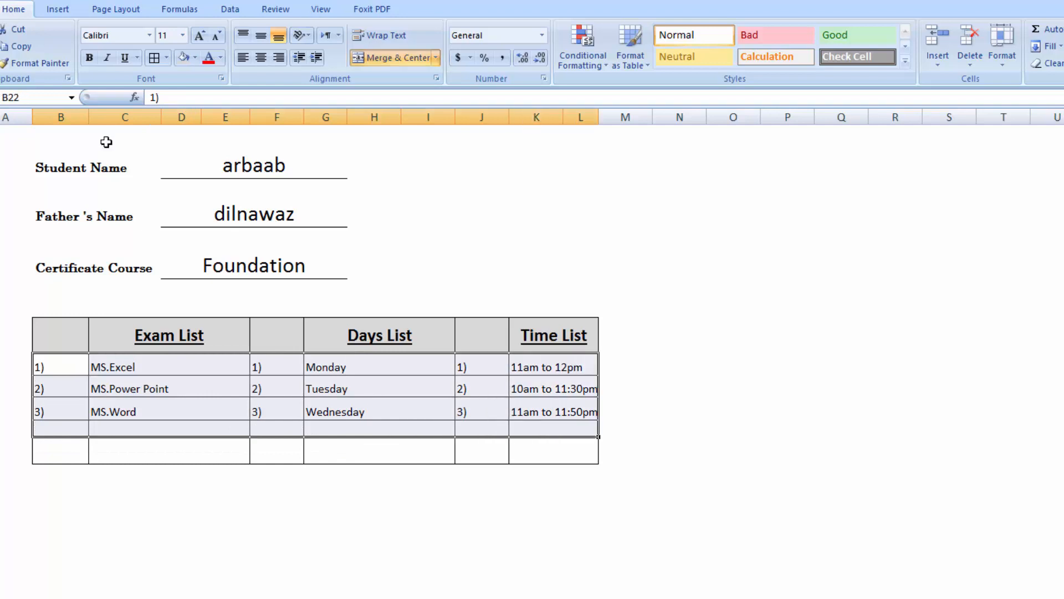
{"action": "left_click", "coordinate": [151, 38]}
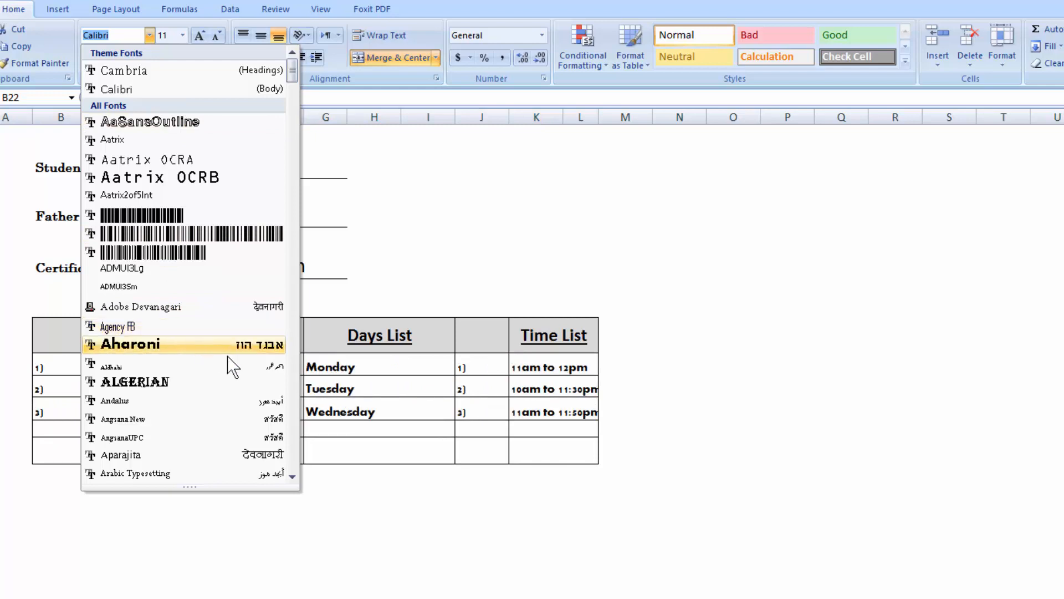
{"action": "left_click", "coordinate": [292, 477]}
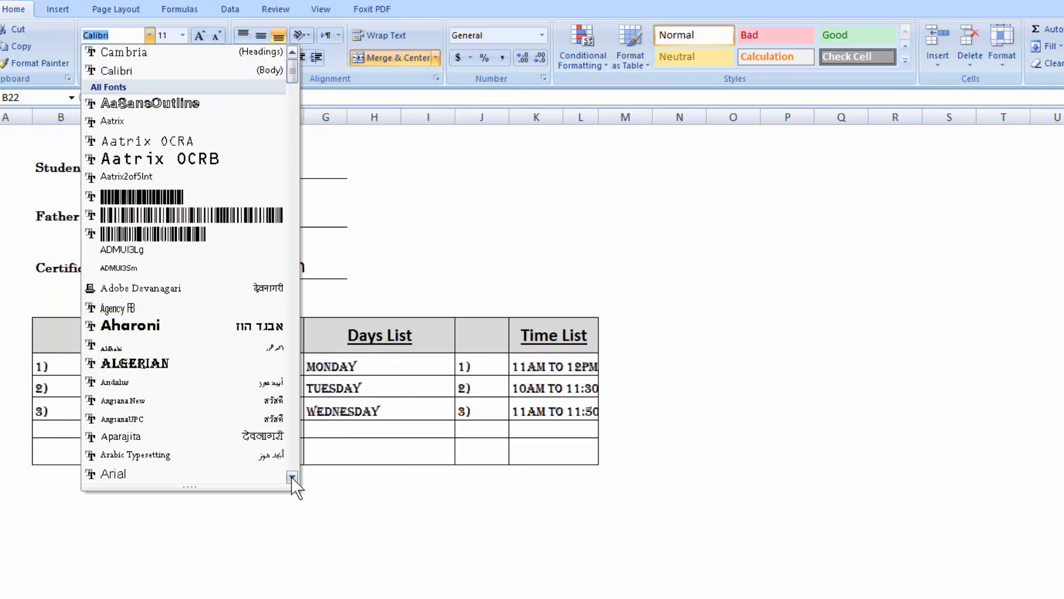
{"action": "left_click", "coordinate": [291, 476]}
{"action": "left_click", "coordinate": [291, 477]}
{"action": "left_click", "coordinate": [291, 477]}
{"action": "left_click", "coordinate": [292, 477]}
{"action": "left_click", "coordinate": [291, 476]}
{"action": "left_click", "coordinate": [291, 476]}
{"action": "left_click", "coordinate": [291, 477]}
{"action": "left_click", "coordinate": [291, 476]}
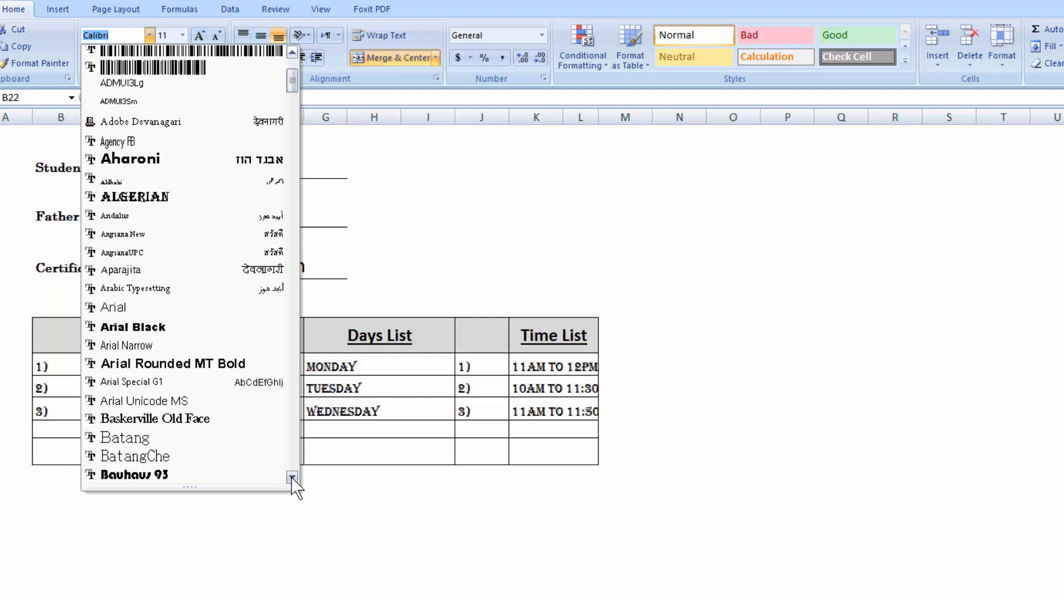
{"action": "left_click", "coordinate": [291, 477]}
{"action": "left_click", "coordinate": [291, 476]}
{"action": "left_click", "coordinate": [292, 476]}
{"action": "left_click", "coordinate": [292, 476]}
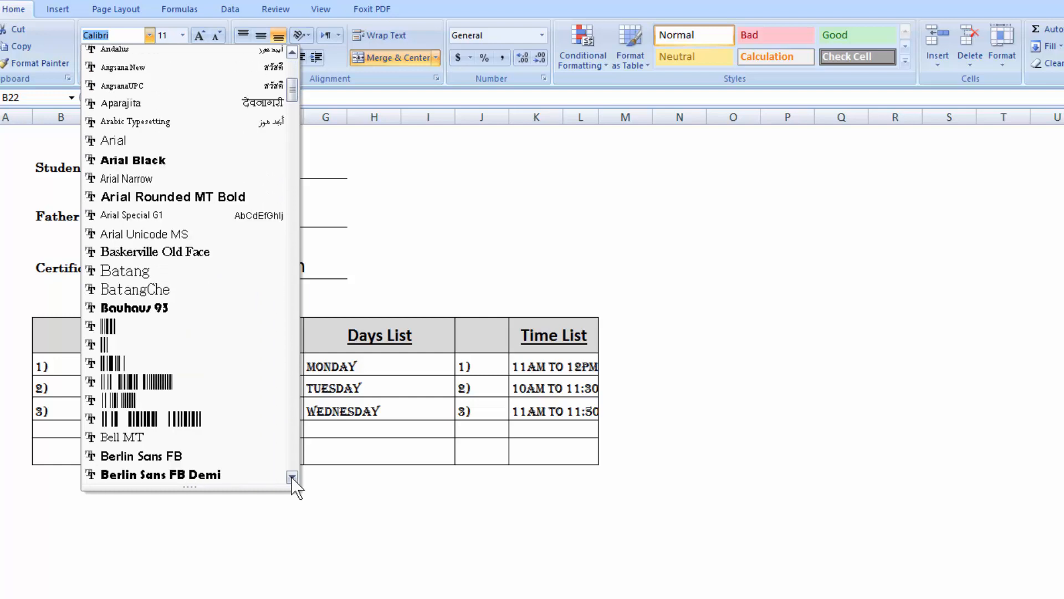
{"action": "left_click", "coordinate": [292, 477]}
{"action": "left_click", "coordinate": [291, 477]}
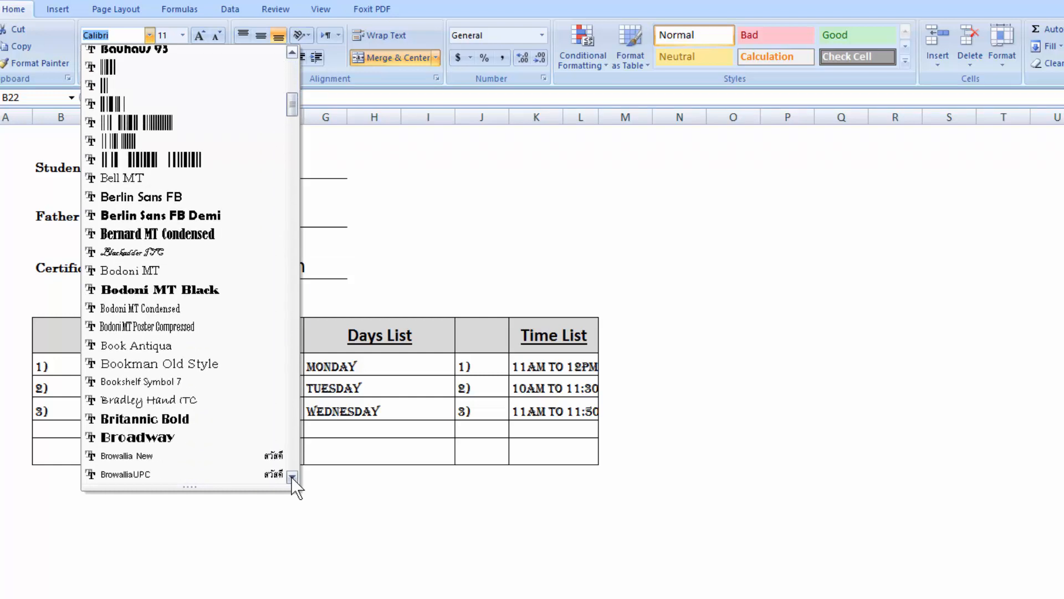
{"action": "left_click", "coordinate": [291, 477]}
{"action": "left_click", "coordinate": [292, 477]}
{"action": "left_click", "coordinate": [292, 477]}
{"action": "left_click", "coordinate": [291, 477]}
{"action": "left_click", "coordinate": [292, 476]}
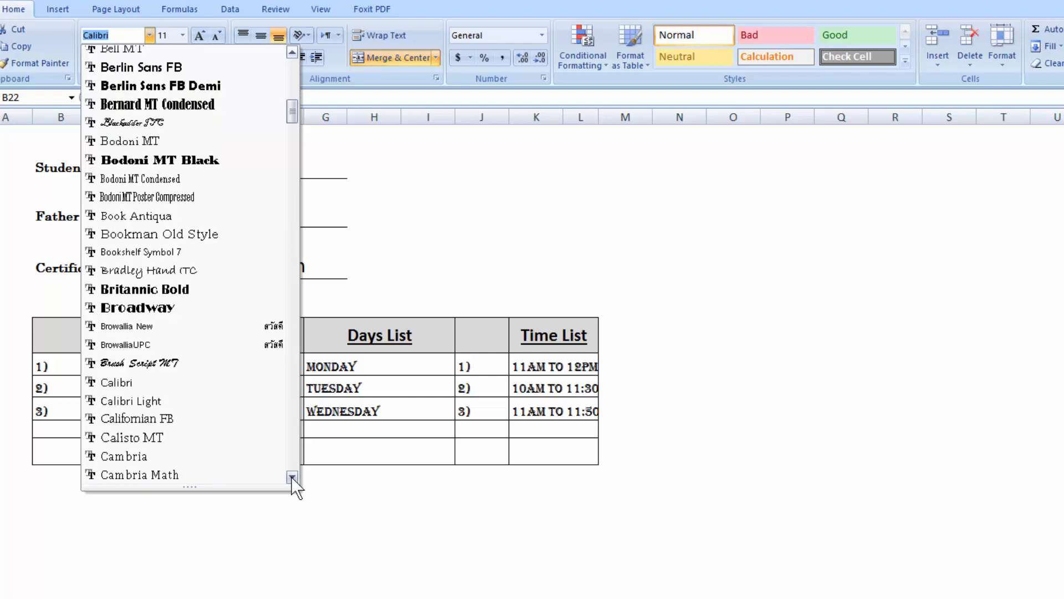
{"action": "left_click", "coordinate": [292, 476]}
{"action": "left_click", "coordinate": [292, 477]}
{"action": "left_click", "coordinate": [292, 476]}
{"action": "left_click", "coordinate": [292, 477]}
{"action": "left_click", "coordinate": [291, 476]}
{"action": "left_click", "coordinate": [291, 476]}
{"action": "left_click", "coordinate": [292, 477]}
{"action": "left_click", "coordinate": [292, 477]}
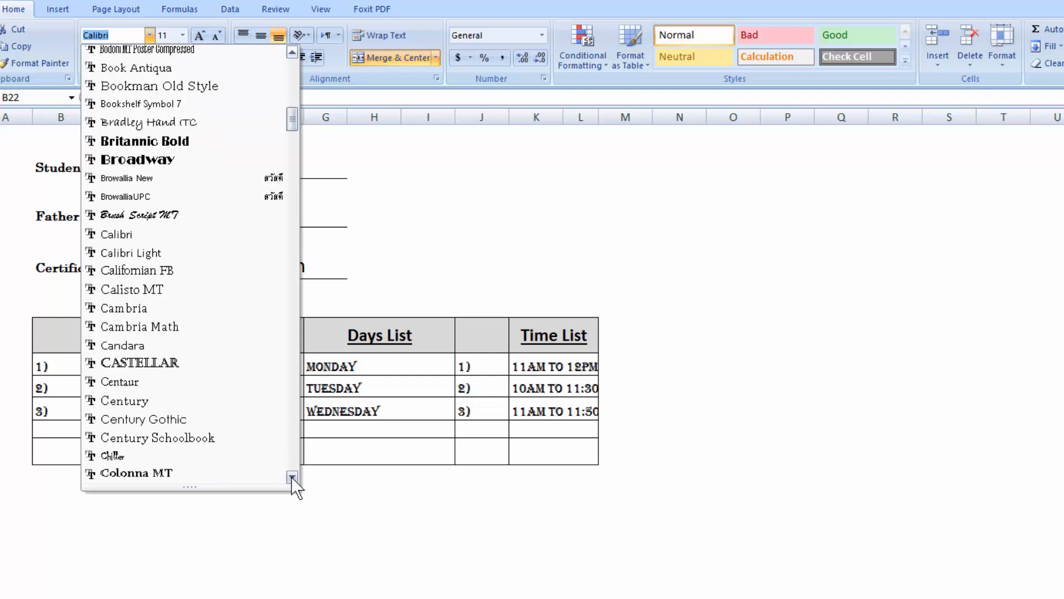
{"action": "left_click", "coordinate": [291, 477]}
{"action": "left_click", "coordinate": [291, 476]}
{"action": "left_click", "coordinate": [291, 476]}
{"action": "left_click", "coordinate": [292, 476]}
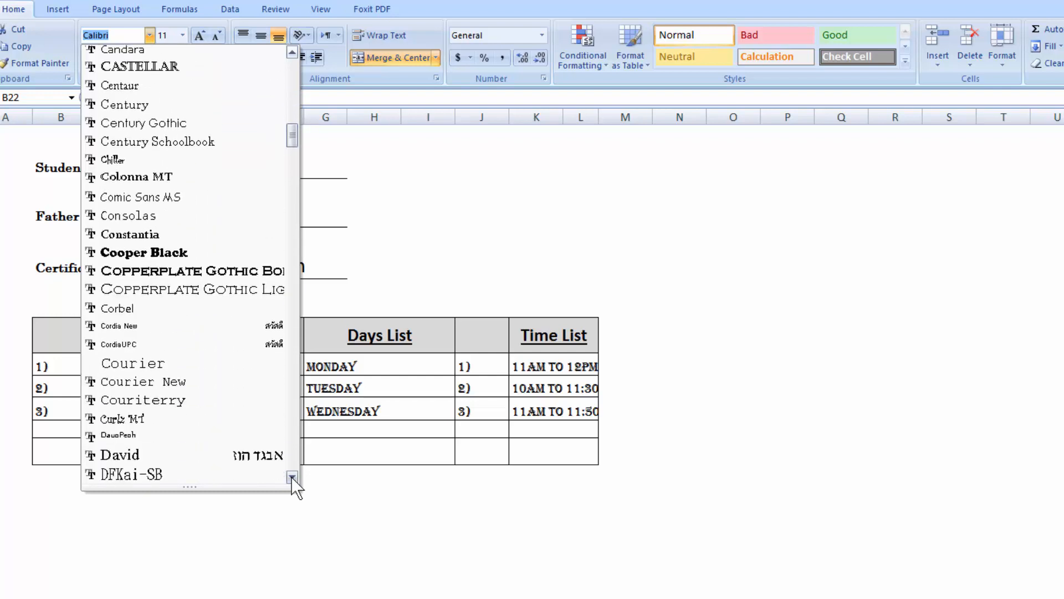
{"action": "left_click", "coordinate": [291, 476]}
{"action": "left_click", "coordinate": [292, 476]}
{"action": "left_click", "coordinate": [291, 477]}
{"action": "left_click", "coordinate": [292, 476]}
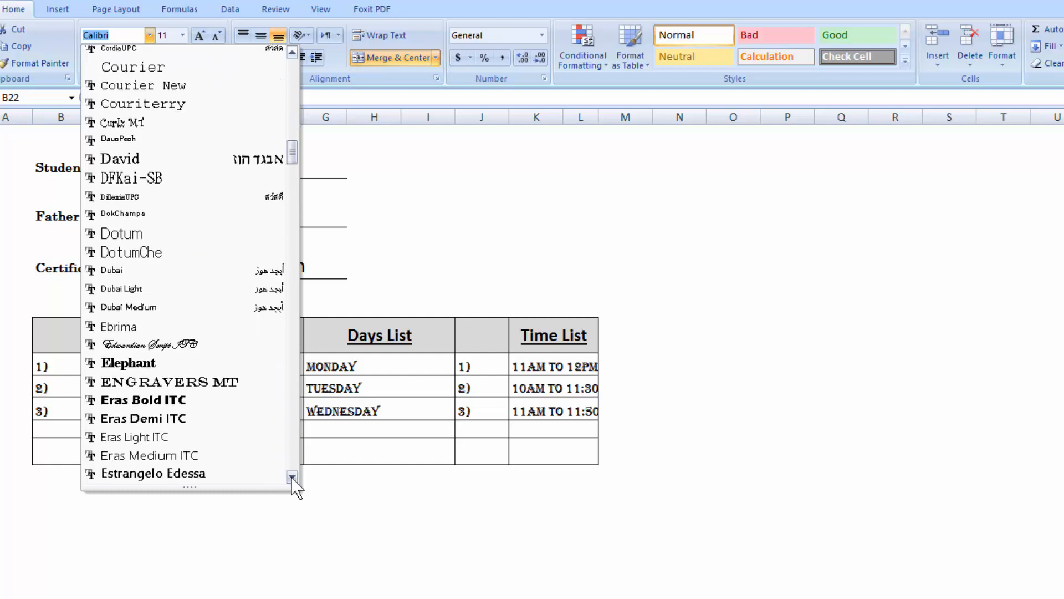
{"action": "left_click", "coordinate": [291, 476]}
{"action": "left_click", "coordinate": [292, 476]}
{"action": "left_click", "coordinate": [291, 476]}
{"action": "left_click", "coordinate": [292, 477]}
{"action": "left_click", "coordinate": [292, 477]}
{"action": "left_click", "coordinate": [291, 476]}
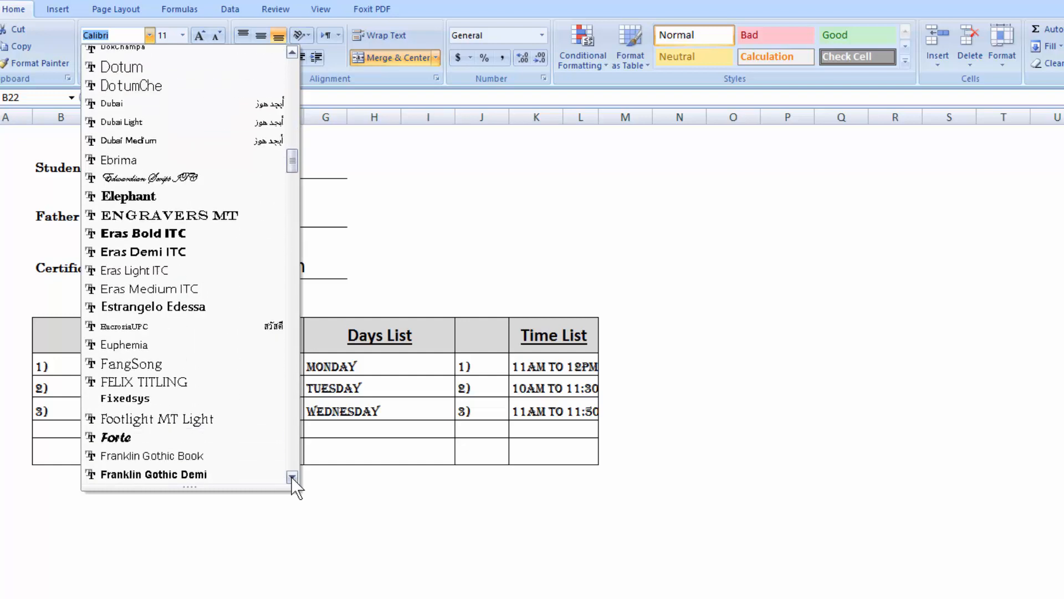
{"action": "left_click", "coordinate": [291, 477]}
{"action": "left_click", "coordinate": [292, 476]}
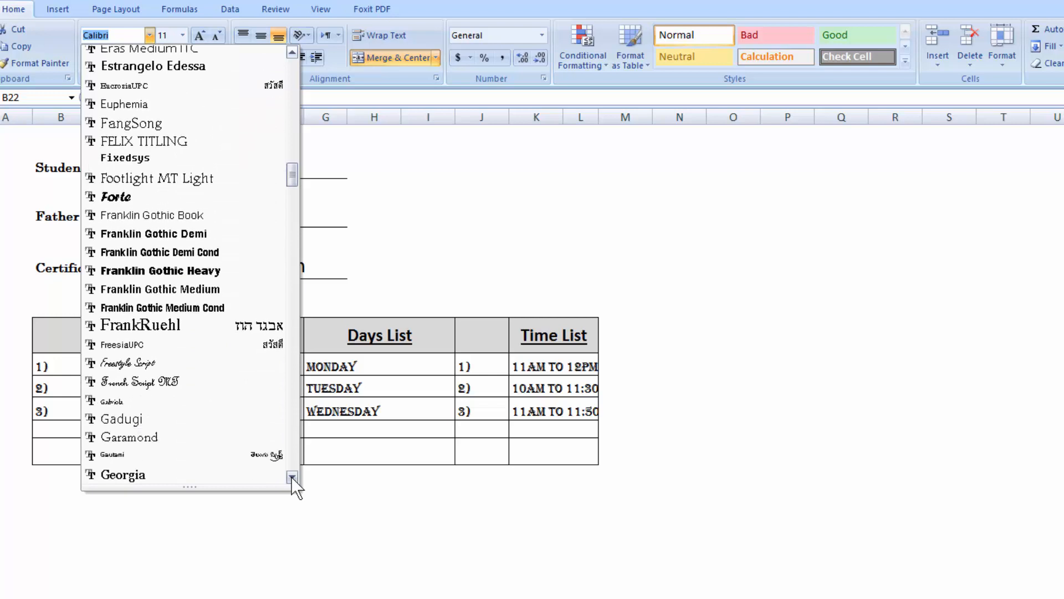
{"action": "left_click", "coordinate": [292, 477]}
{"action": "left_click", "coordinate": [154, 382]}
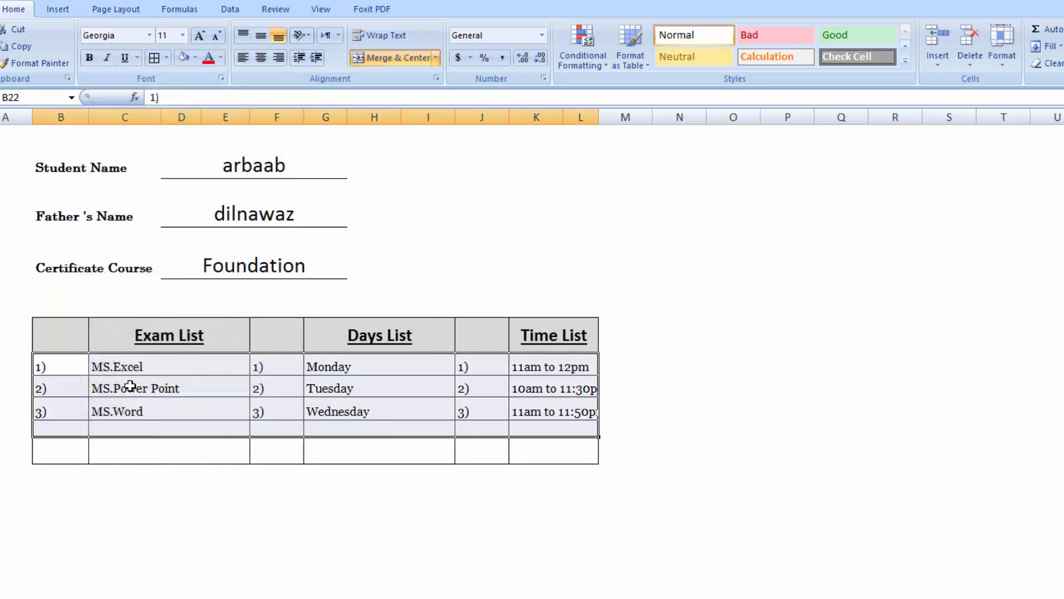
- Center the schedule entries in B22:L25 horizontally and align them to the middle vertically
{"action": "left_click", "coordinate": [261, 58]}
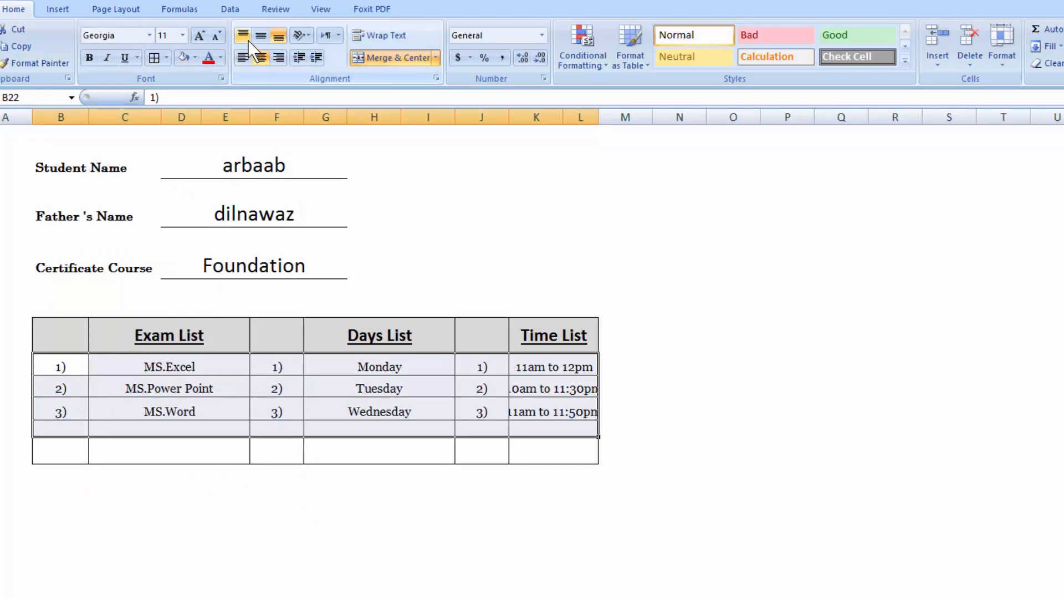
{"action": "left_click", "coordinate": [258, 39]}
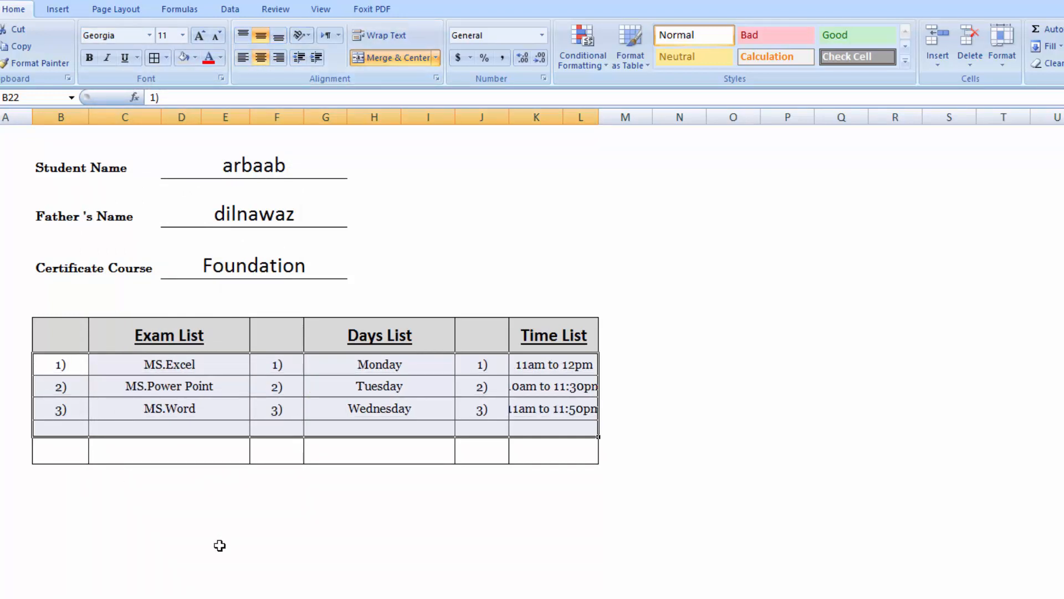
{"action": "left_click", "coordinate": [379, 532]}
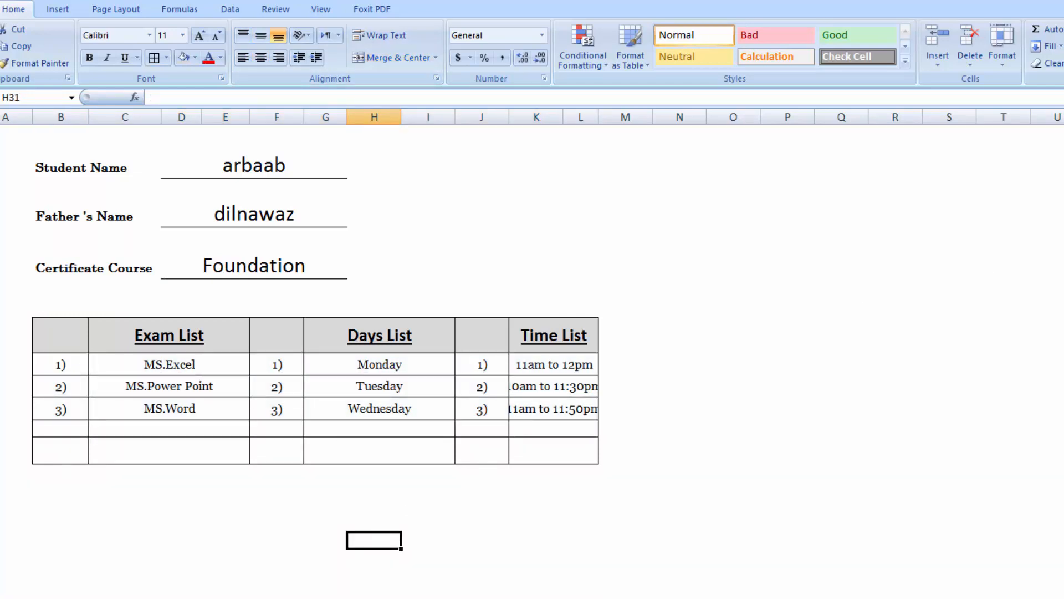
- Widen columns A and C slightly and nudge the academy logo a little to the right, beside the slip title
{"action": "scroll", "coordinate": [532, 354], "scroll_direction": "down", "scroll_amount": 3}
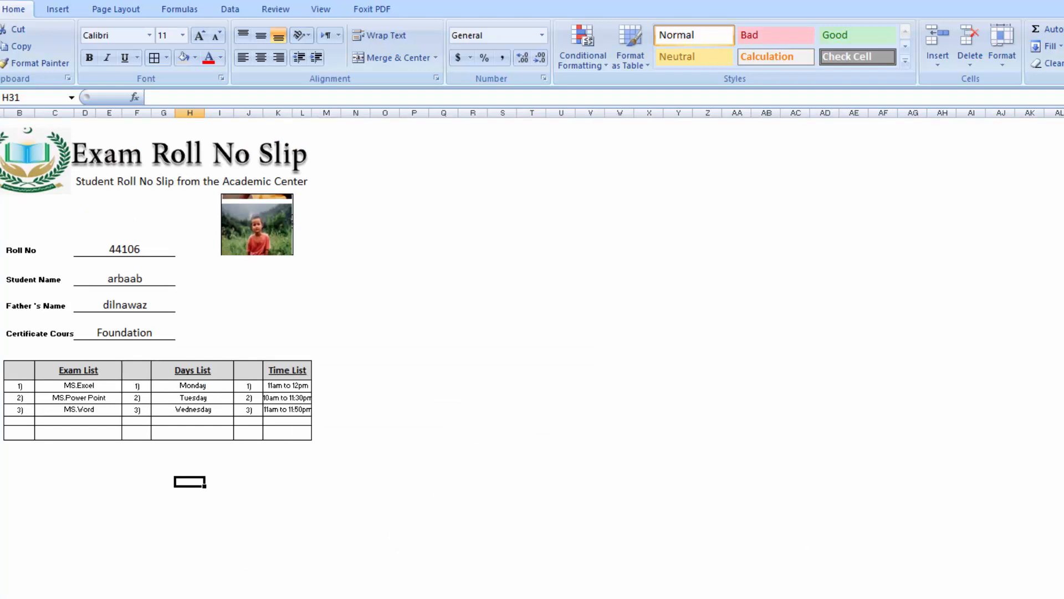
{"action": "scroll", "coordinate": [532, 355], "scroll_direction": "up", "scroll_amount": 2}
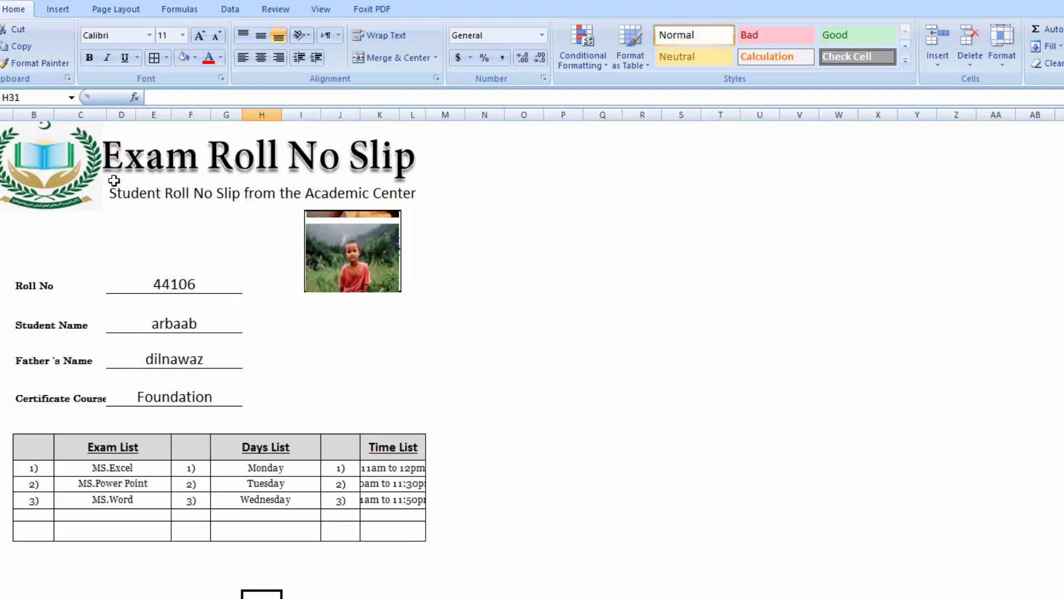
{"action": "left_click_drag", "start_coordinate": [15, 115], "coordinate": [27, 117]}
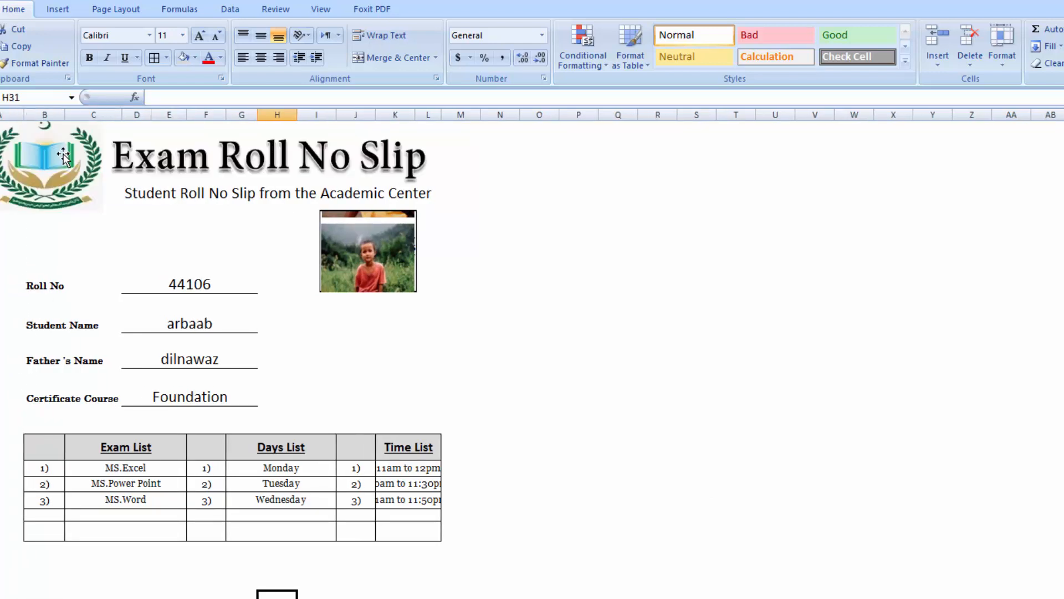
{"action": "left_click", "coordinate": [63, 157]}
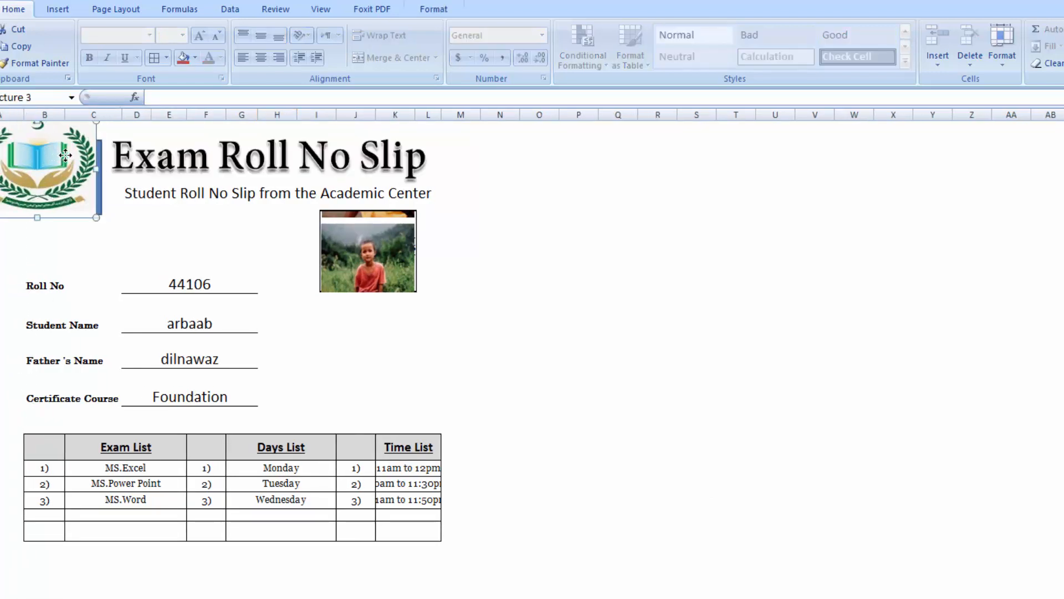
{"action": "left_click_drag", "start_coordinate": [65, 155], "coordinate": [72, 156]}
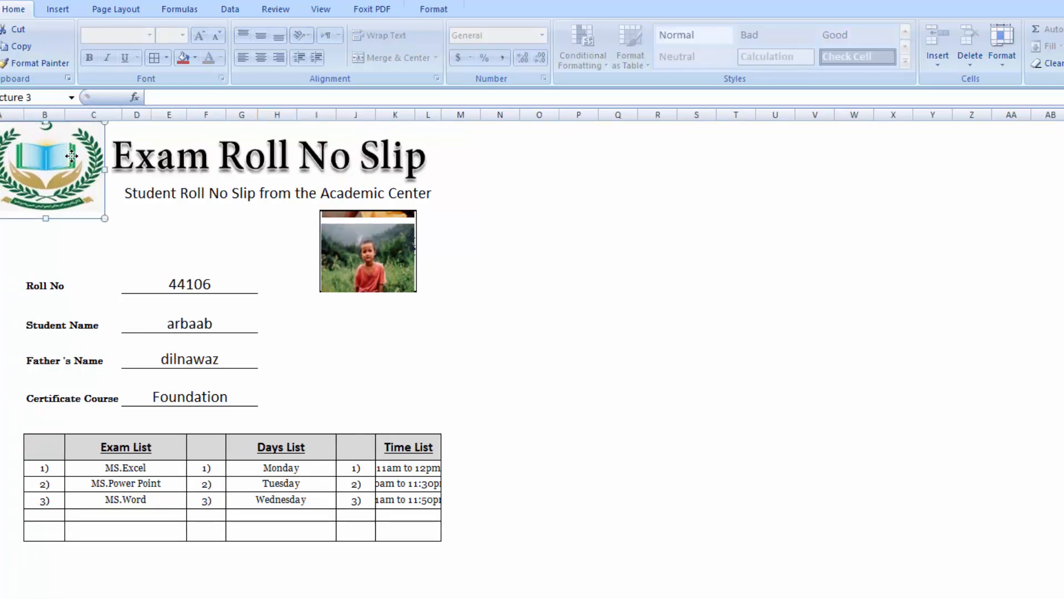
{"action": "left_click", "coordinate": [687, 335]}
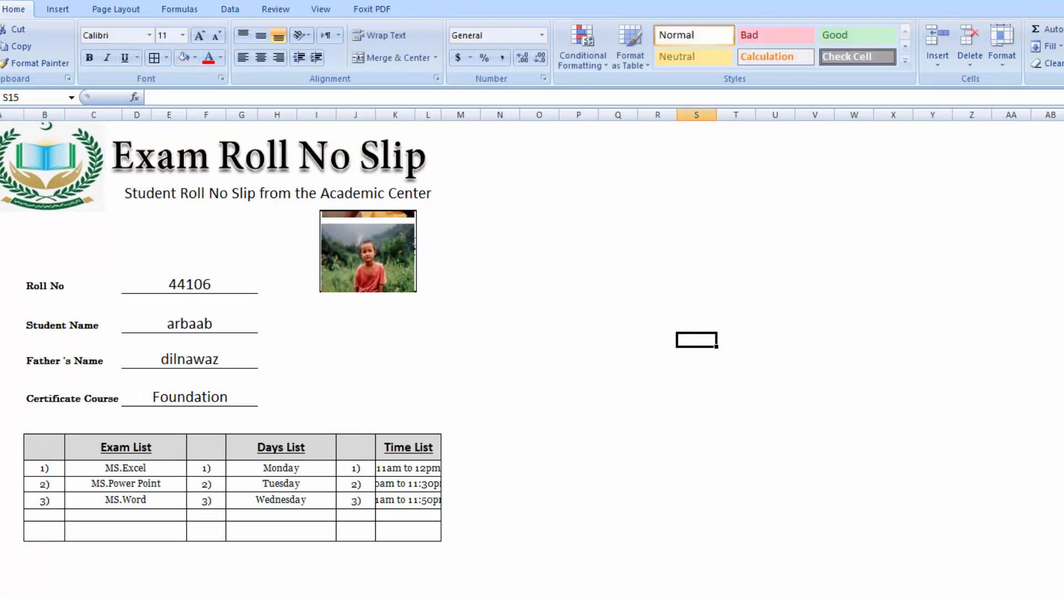
{"action": "scroll", "coordinate": [525, 340], "scroll_direction": "up", "scroll_amount": 1}
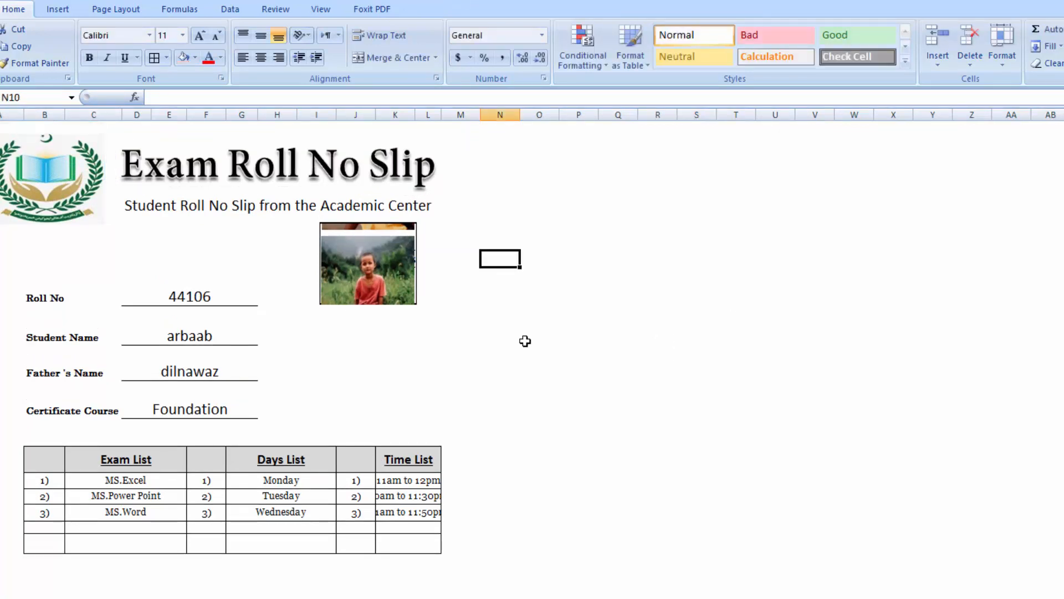
- Enlarge the "Learning Center computer Institute" line in B28 to 20 pt and merge and center it across B28:L28
{"action": "scroll", "coordinate": [261, 338], "scroll_direction": "down", "scroll_amount": 1}
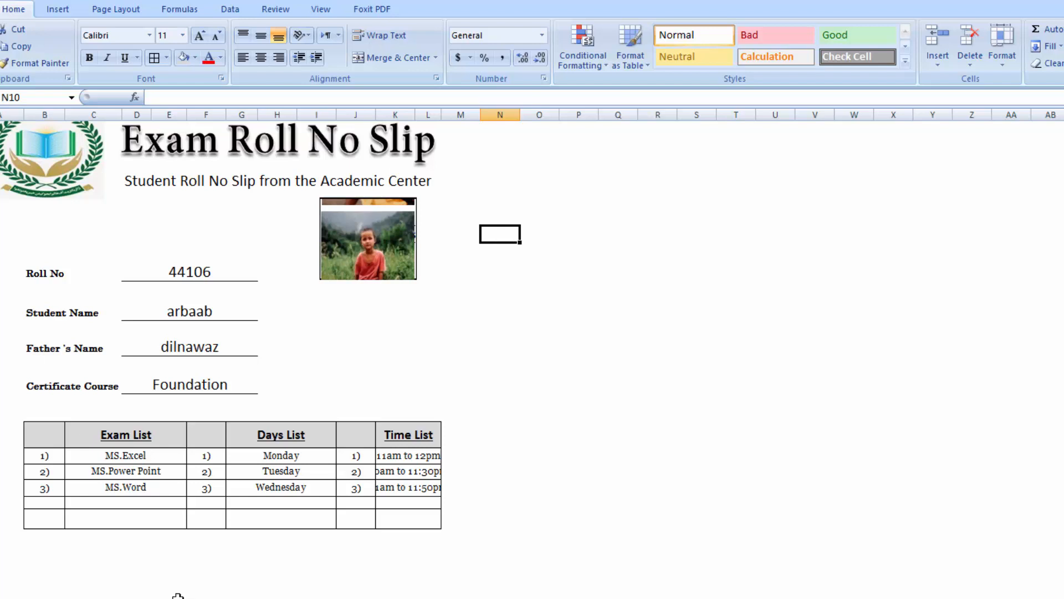
{"action": "scroll", "coordinate": [111, 477], "scroll_direction": "down", "scroll_amount": 3}
{"action": "left_click_drag", "start_coordinate": [33, 476], "coordinate": [387, 475]}
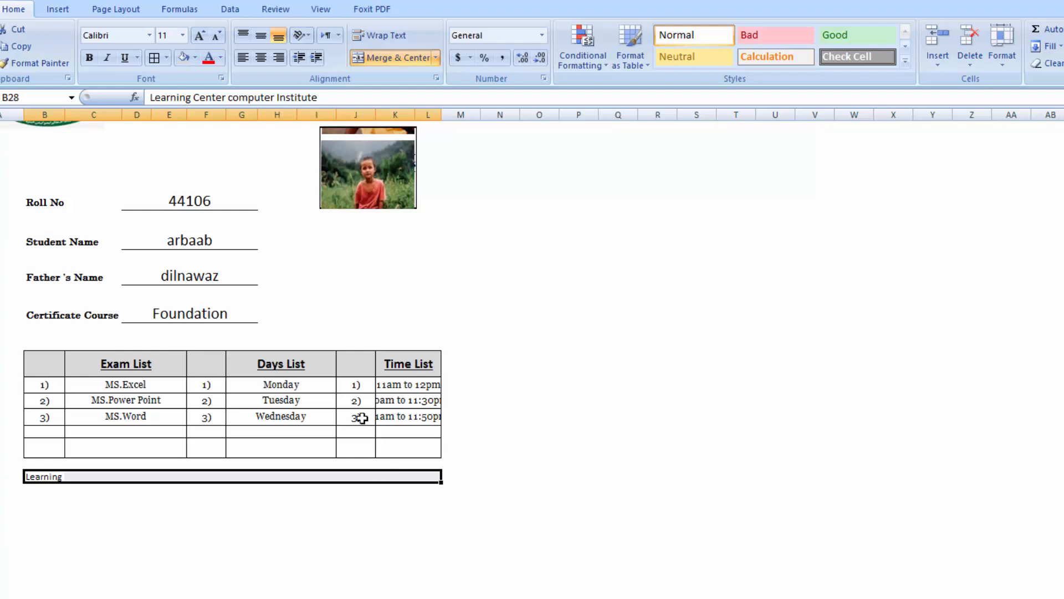
{"action": "left_click", "coordinate": [375, 61]}
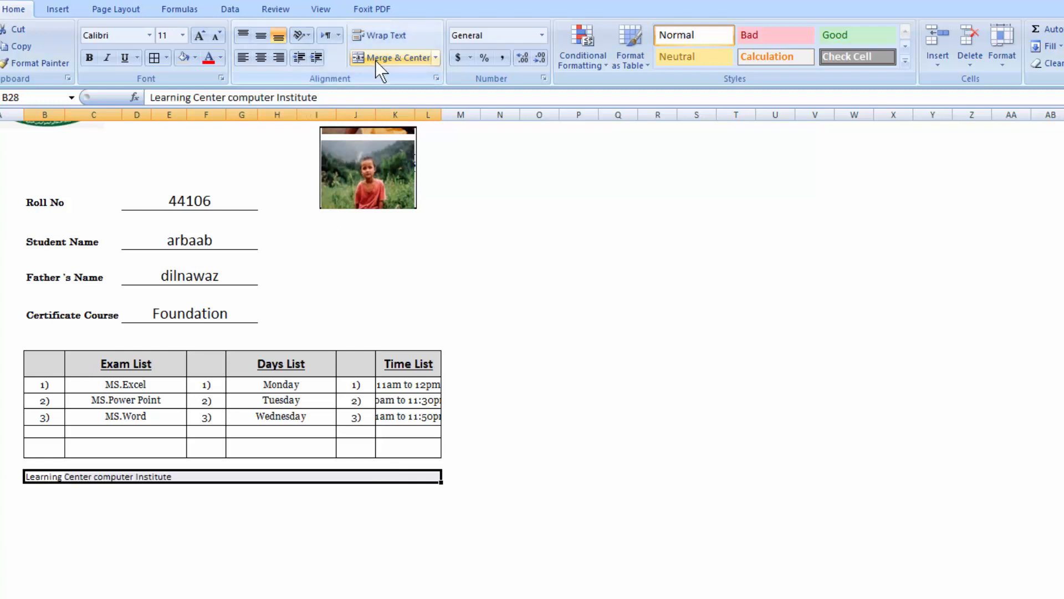
{"action": "left_click", "coordinate": [201, 41]}
{"action": "left_click", "coordinate": [202, 41]}
{"action": "left_click", "coordinate": [202, 41]}
{"action": "left_click", "coordinate": [202, 41]}
{"action": "left_click", "coordinate": [202, 41]}
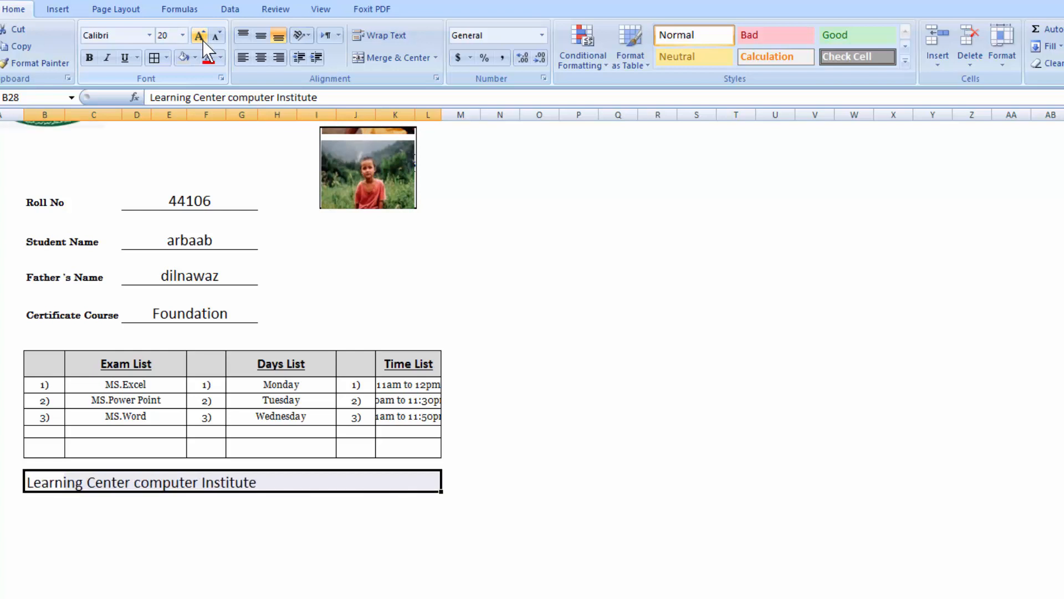
{"action": "left_click", "coordinate": [261, 56]}
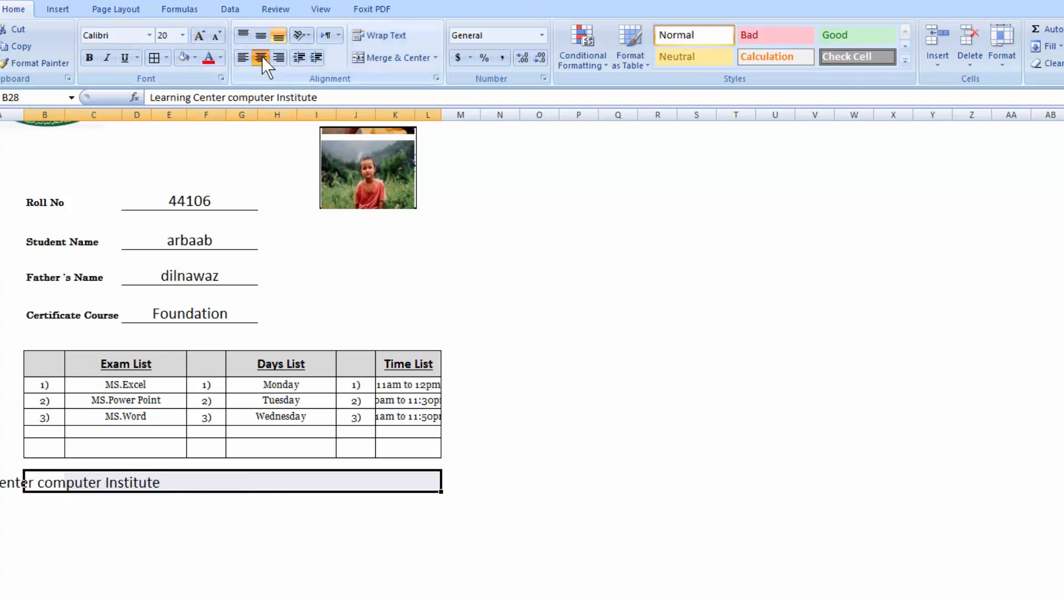
{"action": "left_click", "coordinate": [261, 56]}
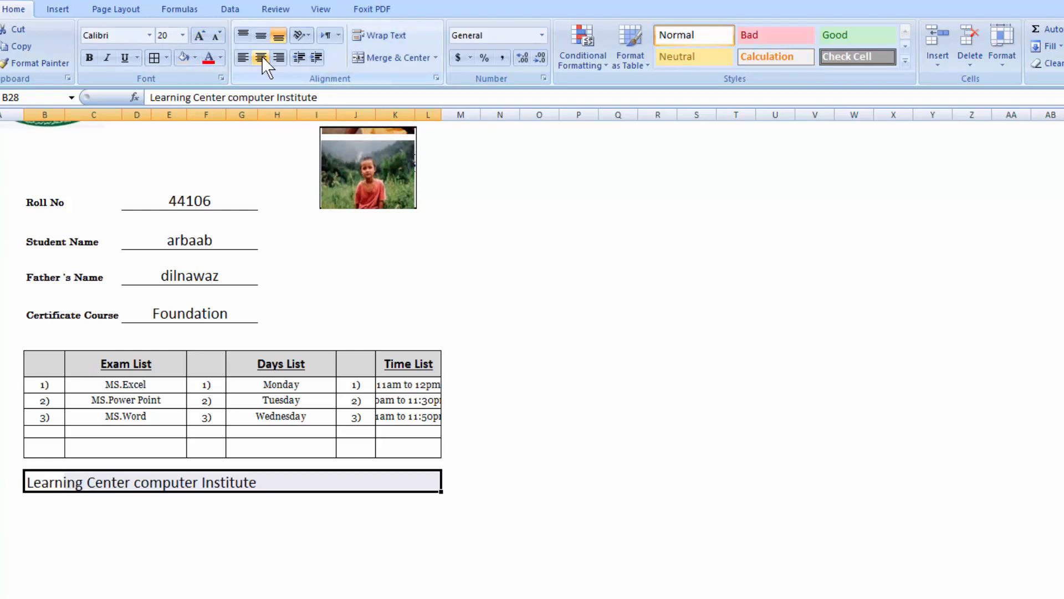
{"action": "left_click", "coordinate": [368, 59]}
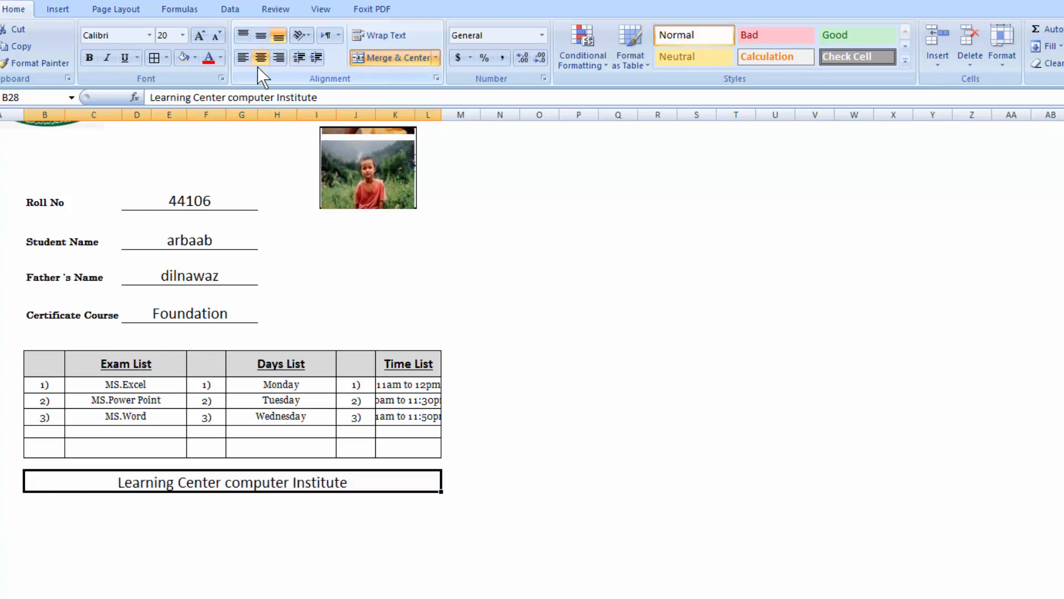
- Make the "Learning Center computer Institute" line bold and set its font size to 28 pt
{"action": "left_click", "coordinate": [89, 56]}
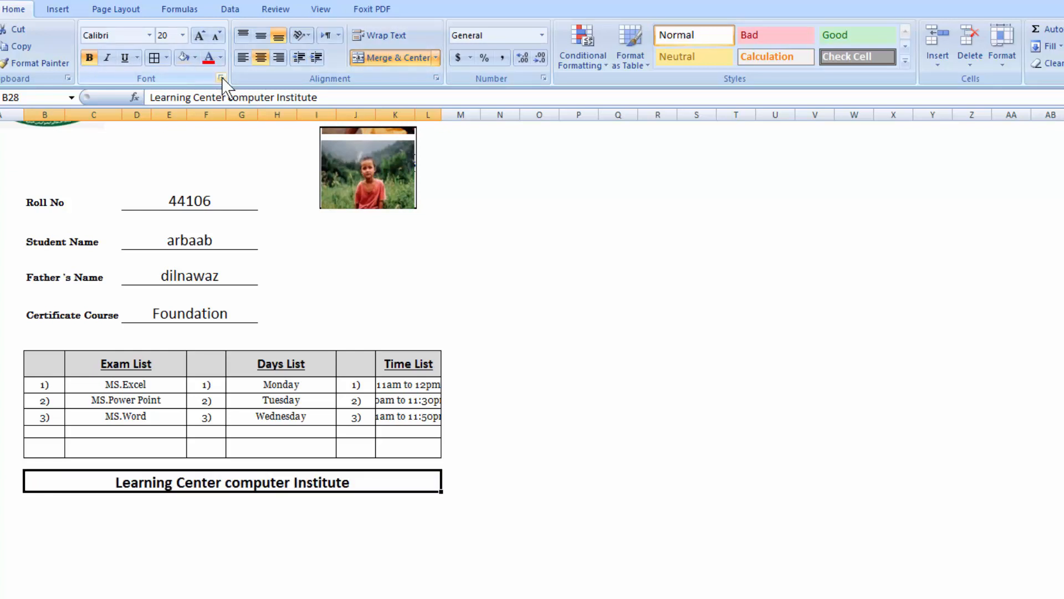
{"action": "left_click", "coordinate": [198, 37]}
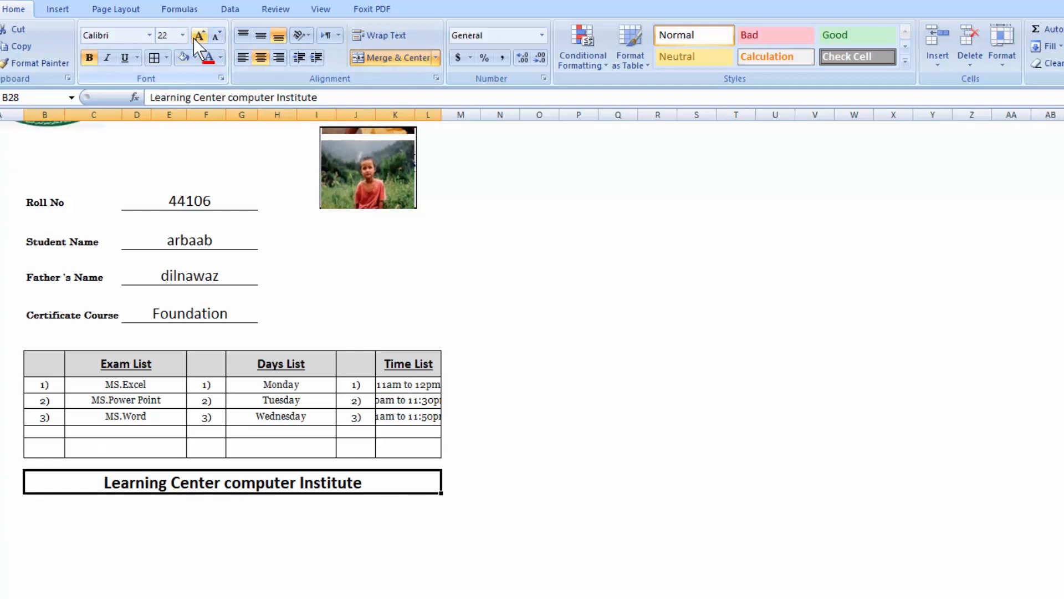
{"action": "left_click", "coordinate": [199, 37]}
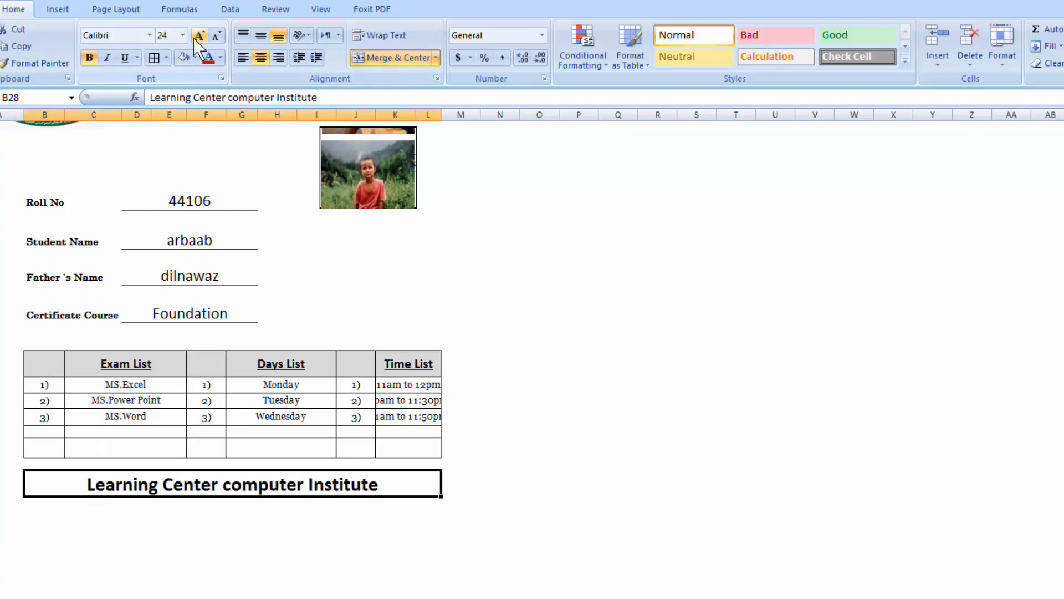
{"action": "left_click", "coordinate": [194, 38]}
{"action": "left_click", "coordinate": [194, 38]}
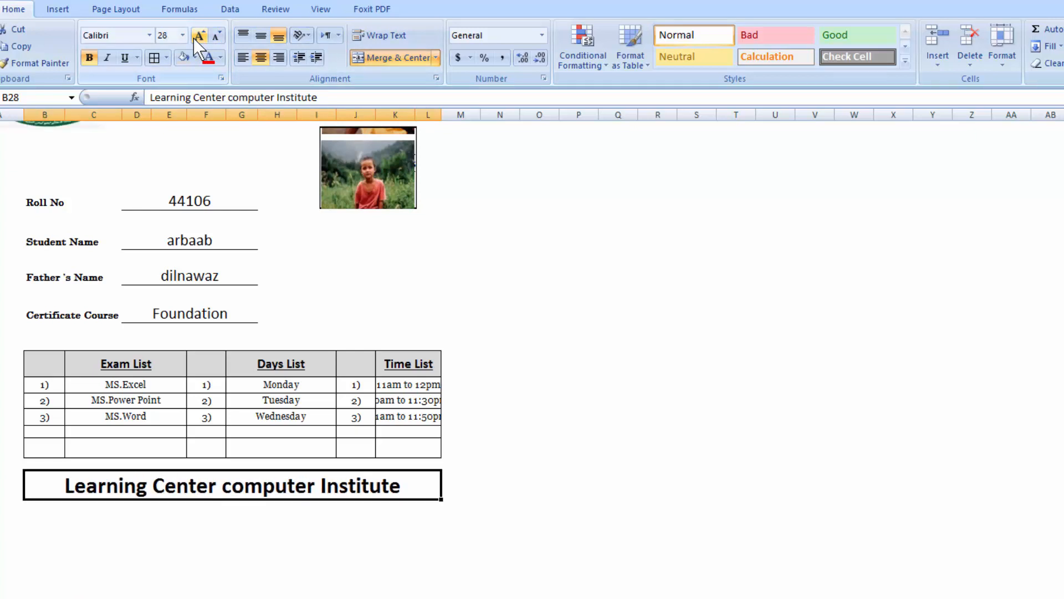
{"action": "left_click", "coordinate": [194, 38]}
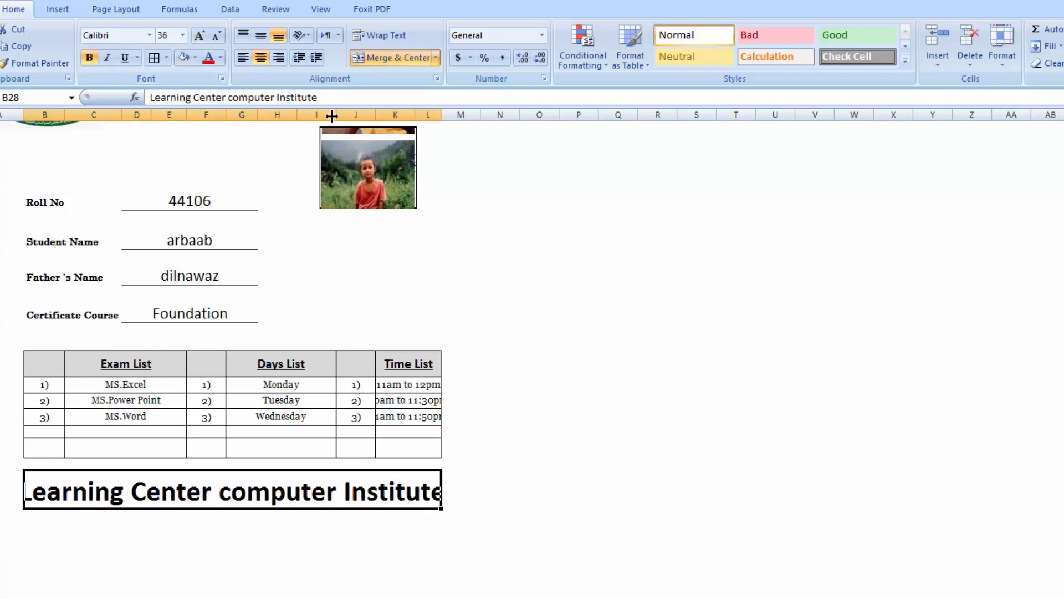
{"action": "left_click", "coordinate": [216, 37]}
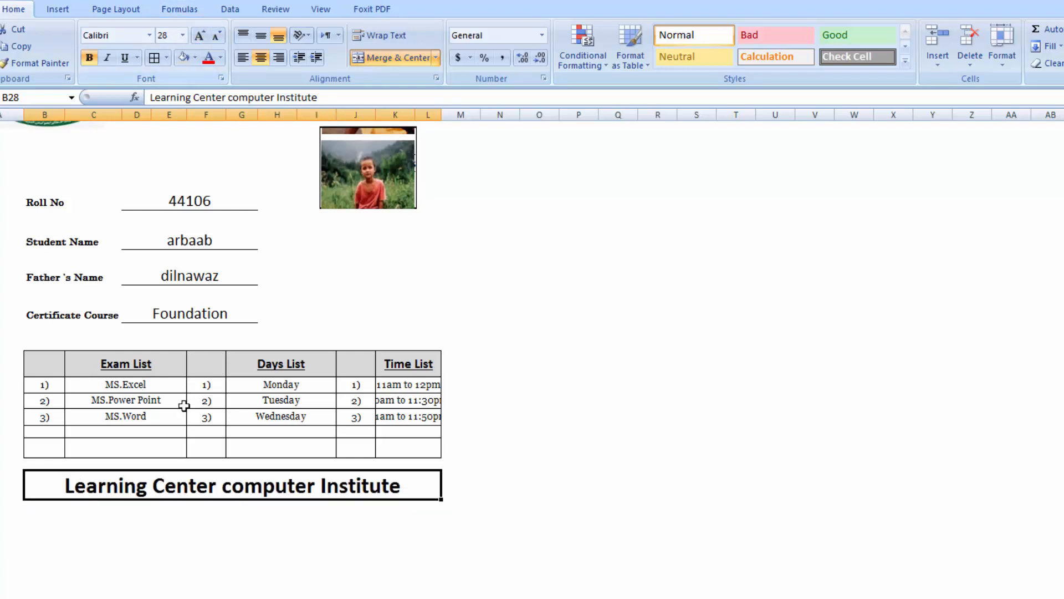
- Merge and center B29:L29 and enter the text "Computer Courses and Training center" in it
{"action": "left_click_drag", "start_coordinate": [36, 513], "coordinate": [387, 508]}
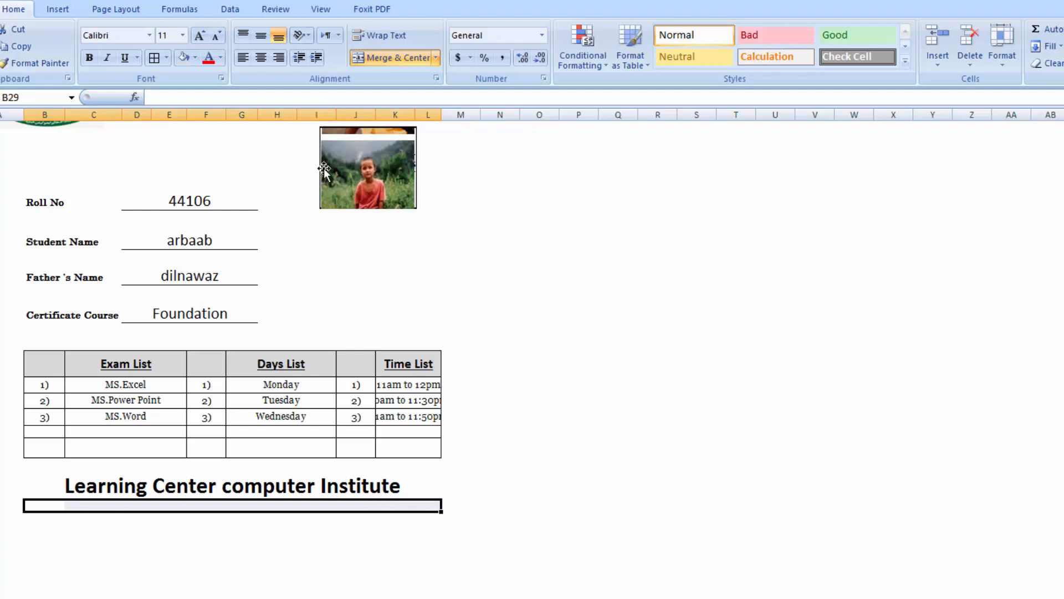
{"action": "left_click", "coordinate": [378, 59]}
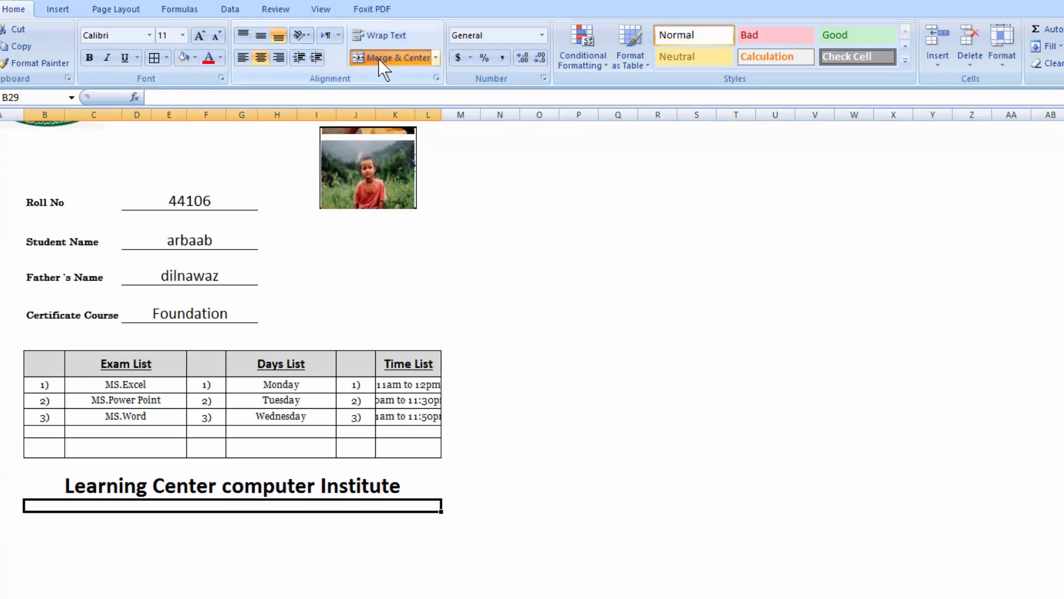
{"action": "type", "text": "C"}
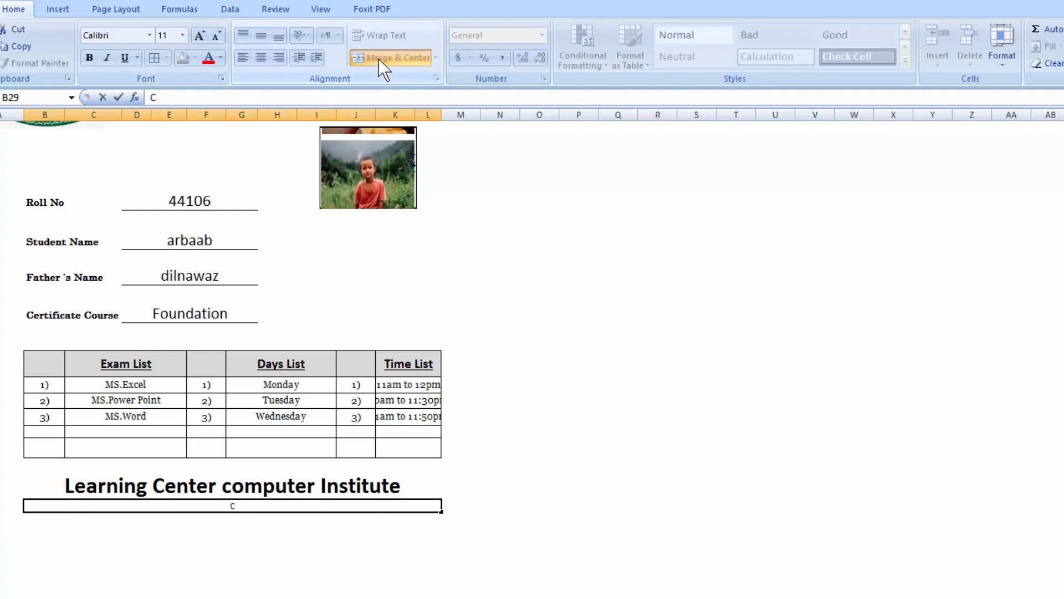
{"action": "type", "text": "omputer COur"}
{"action": "key", "text": "BackSpace"}
{"action": "key", "text": "BackSpace"}
{"action": "key", "text": "BackSpace"}
{"action": "type", "text": "ourses"}
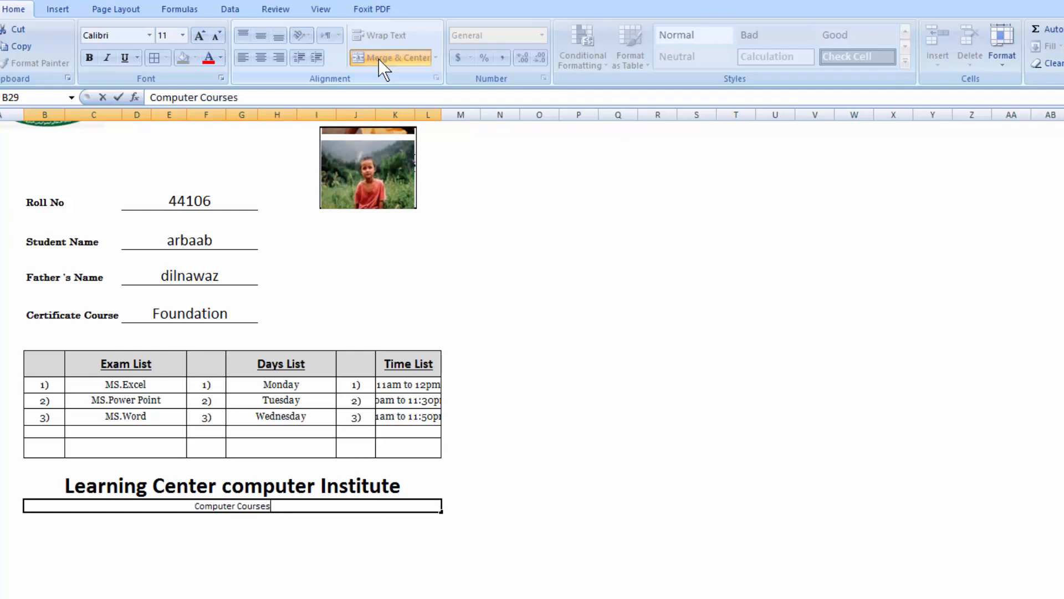
{"action": "type", "text": " and "}
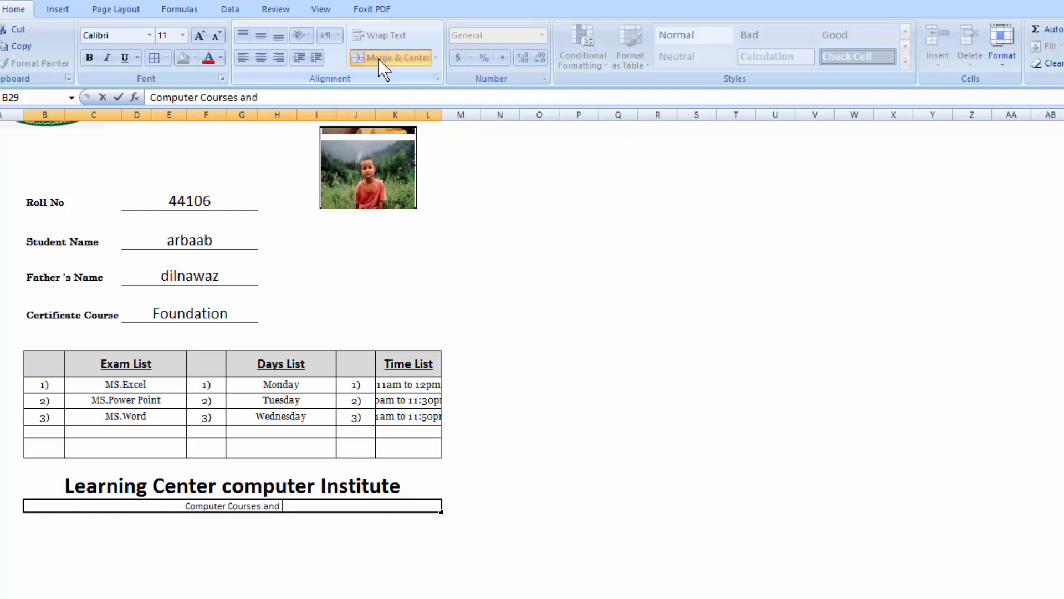
{"action": "type", "text": "Trai"}
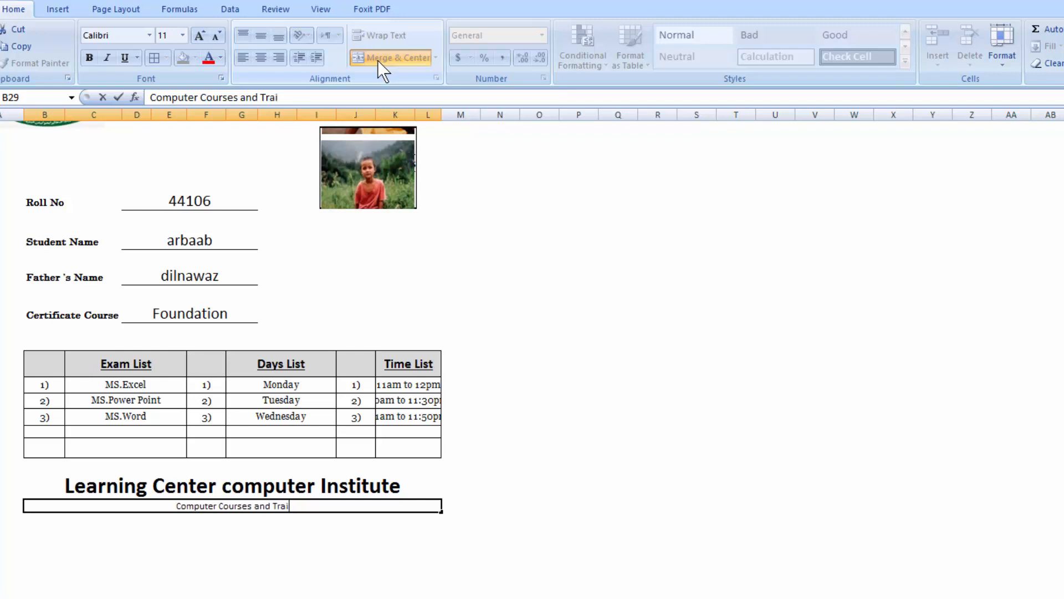
{"action": "type", "text": "ning center"}
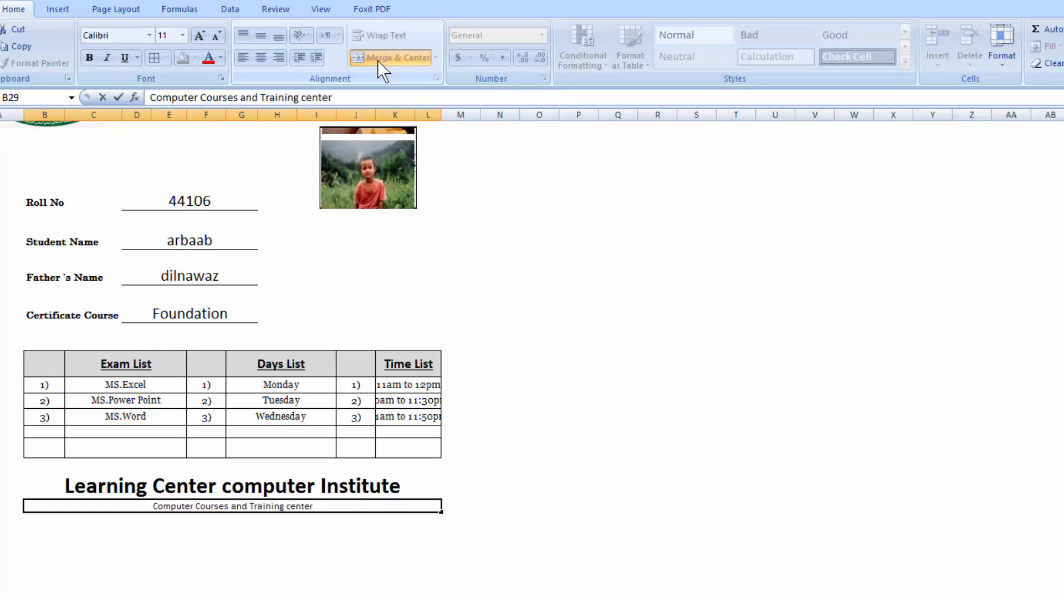
{"action": "left_click", "coordinate": [522, 481]}
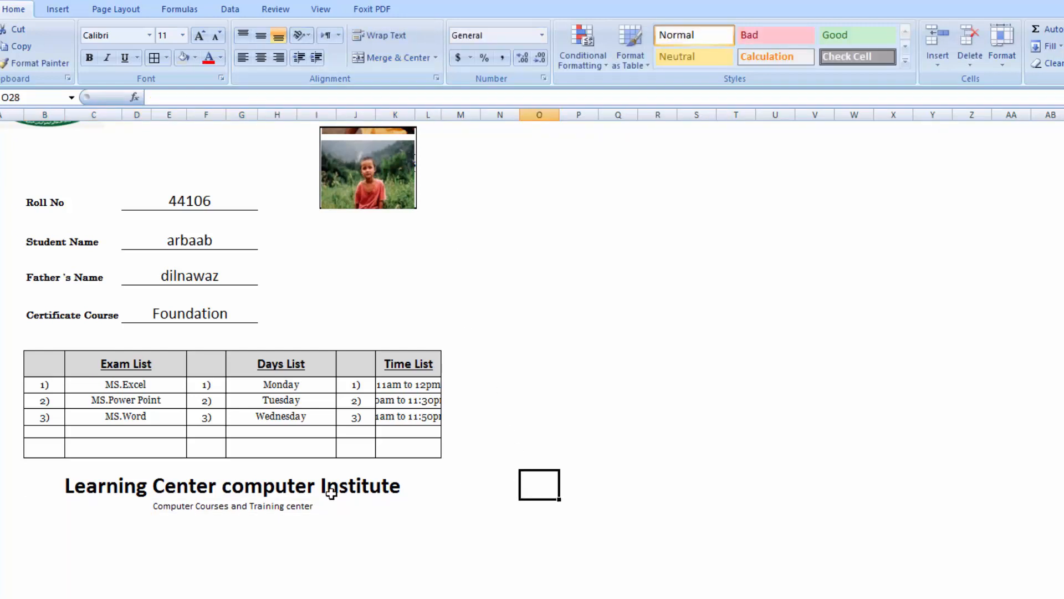
- Enlarge the "Computer Courses and Training center" line in B29 to 18 pt and make it bold
{"action": "left_click", "coordinate": [291, 499]}
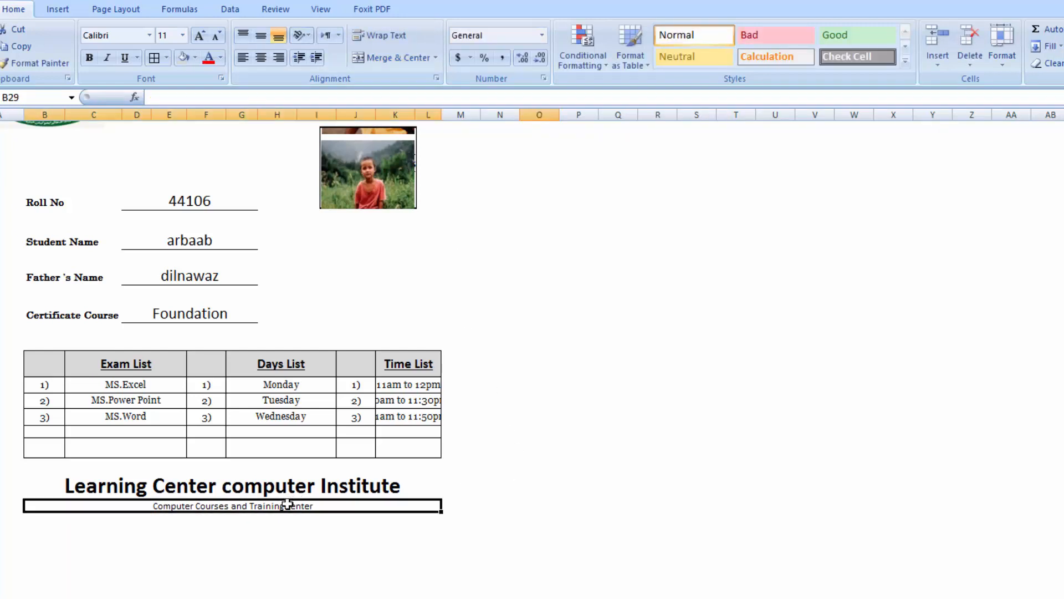
{"action": "left_click", "coordinate": [199, 36]}
{"action": "left_click", "coordinate": [199, 35]}
{"action": "left_click", "coordinate": [198, 36]}
{"action": "left_click", "coordinate": [199, 35]}
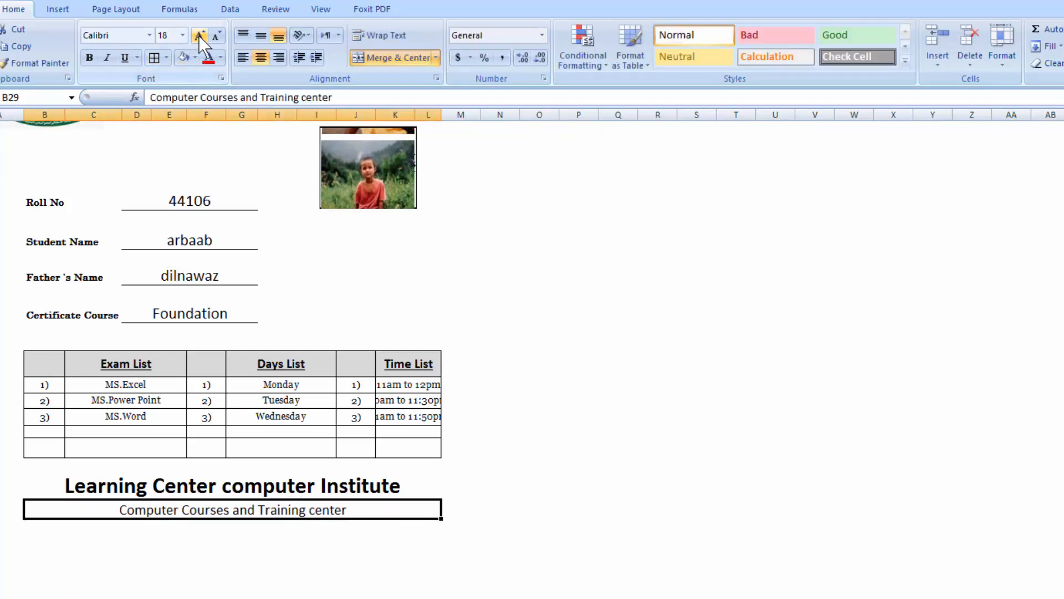
{"action": "left_click", "coordinate": [89, 58]}
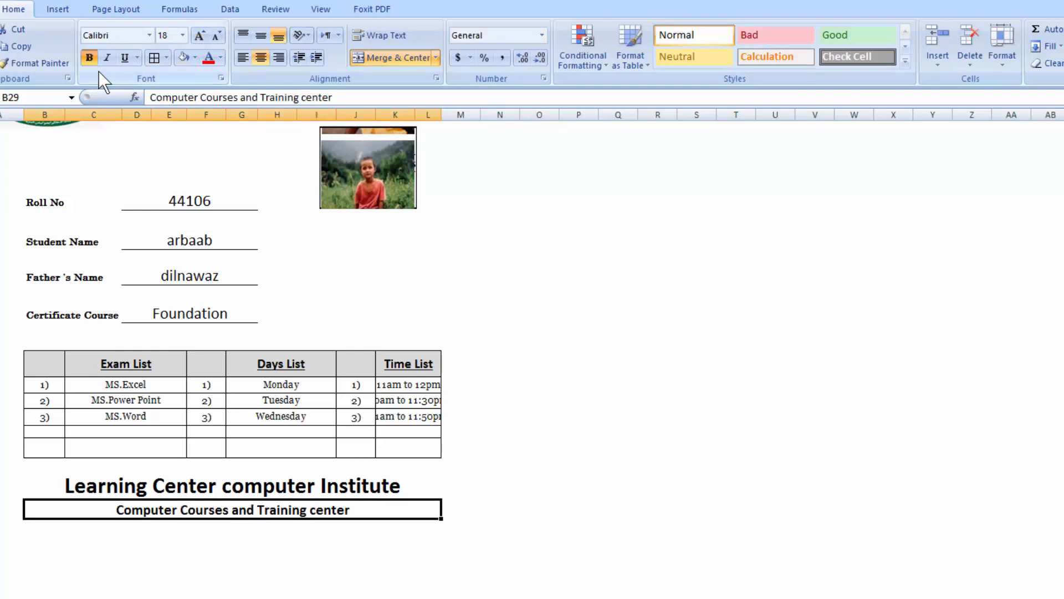
{"action": "left_click", "coordinate": [661, 375]}
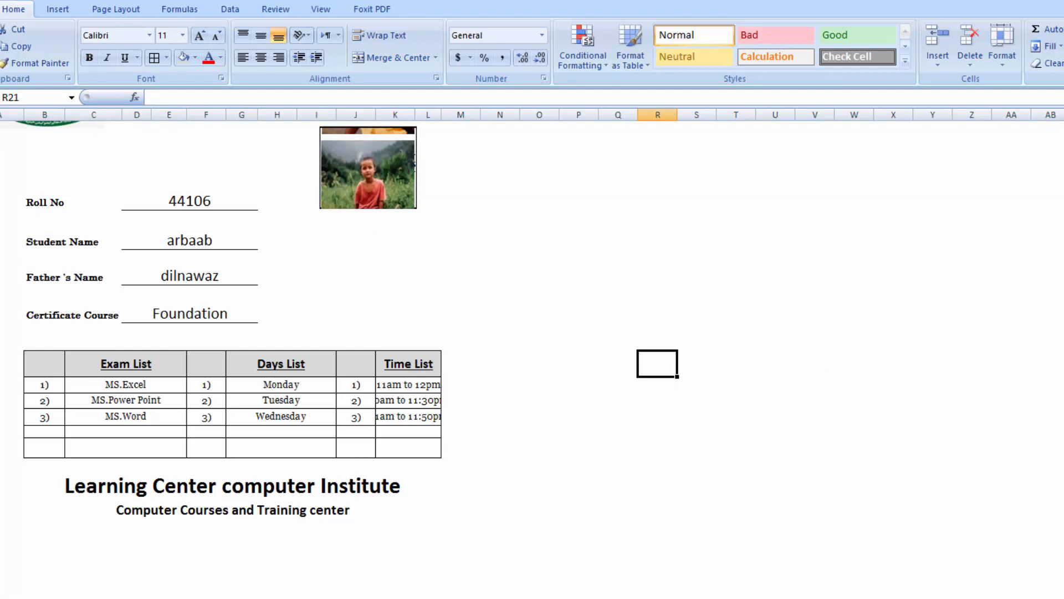
- Test the slip by changing the last digit of the roll number in D12 to 7
{"action": "scroll", "coordinate": [340, 329], "scroll_direction": "up", "scroll_amount": 3}
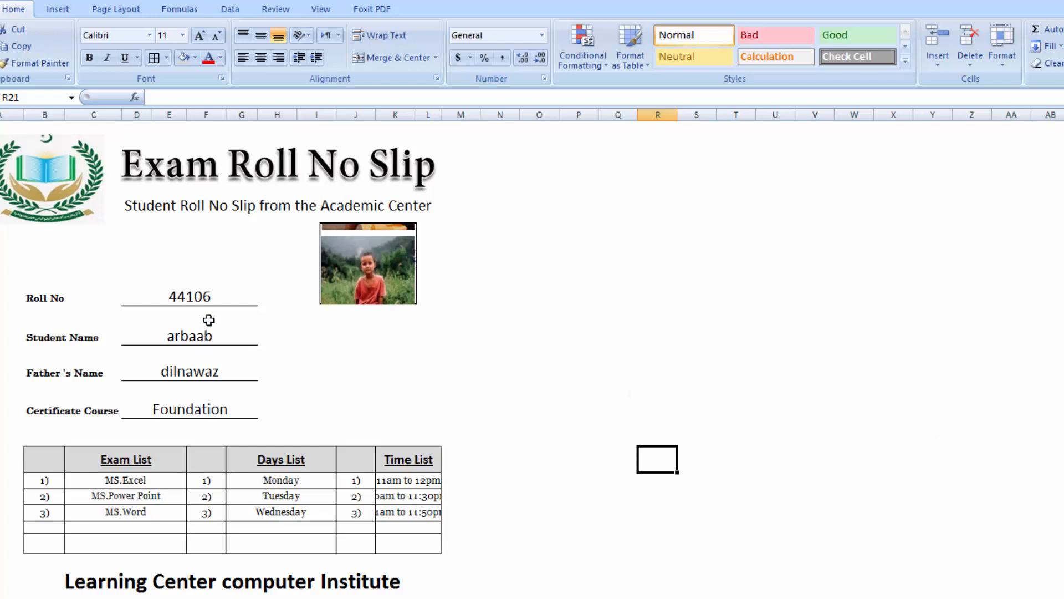
{"action": "double_click", "coordinate": [214, 295]}
{"action": "key", "text": "BackSpace"}
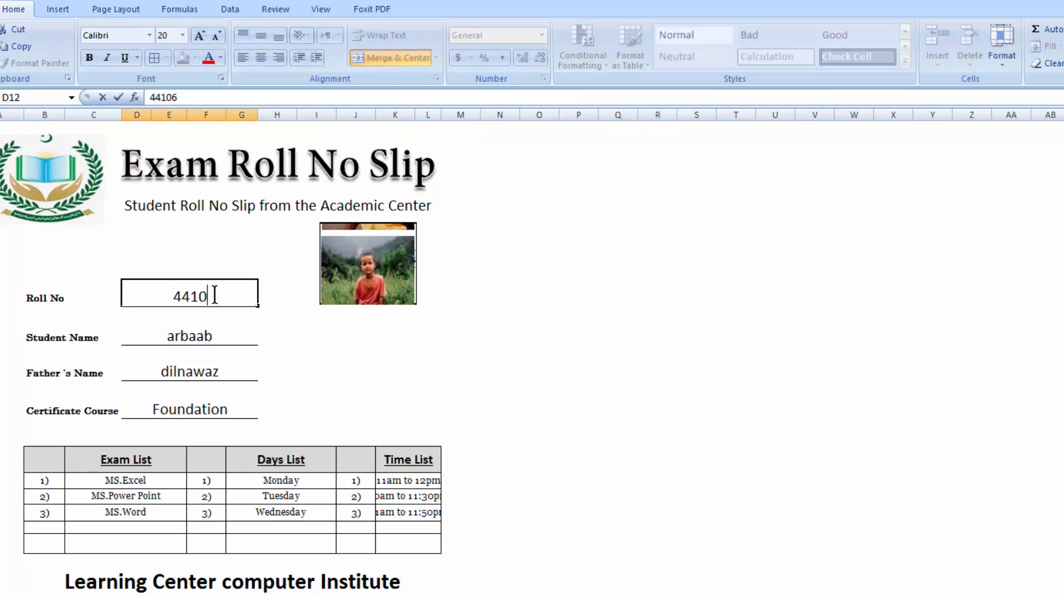
{"action": "type", "text": "7"}
{"action": "key", "text": "Return"}
{"action": "key", "text": "Right"}
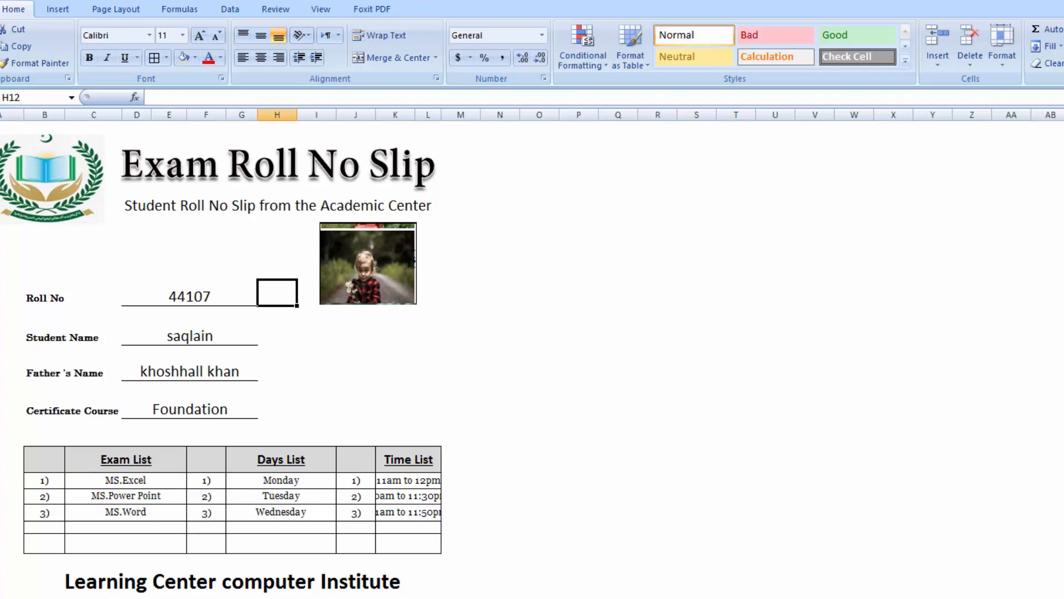
- Change the last digit of the roll number in D12 to 3 to load another student's slip
{"action": "scroll", "coordinate": [222, 360], "scroll_direction": "down", "scroll_amount": 1}
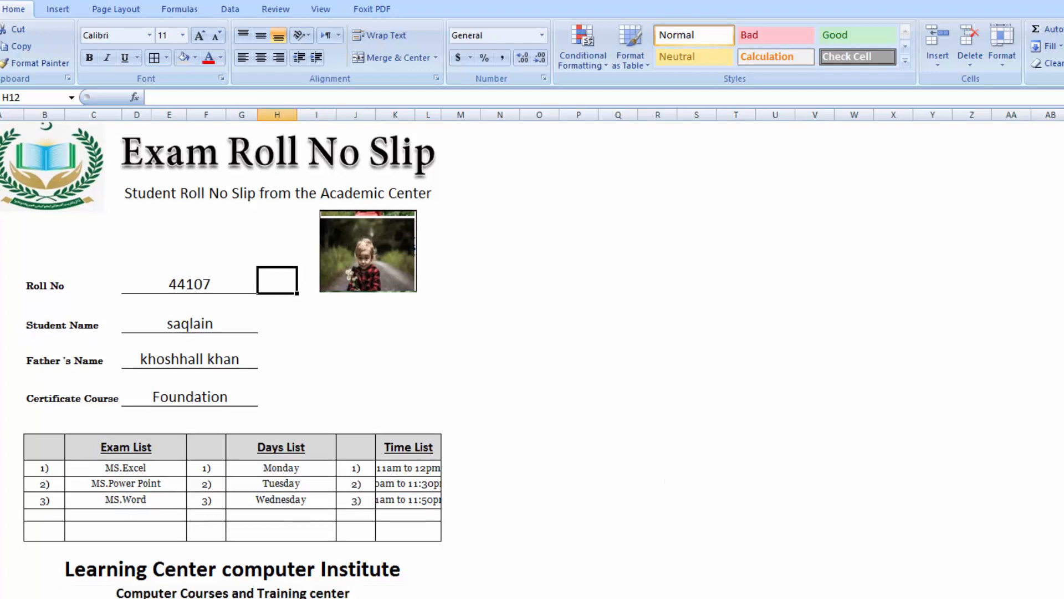
{"action": "left_click", "coordinate": [214, 284]}
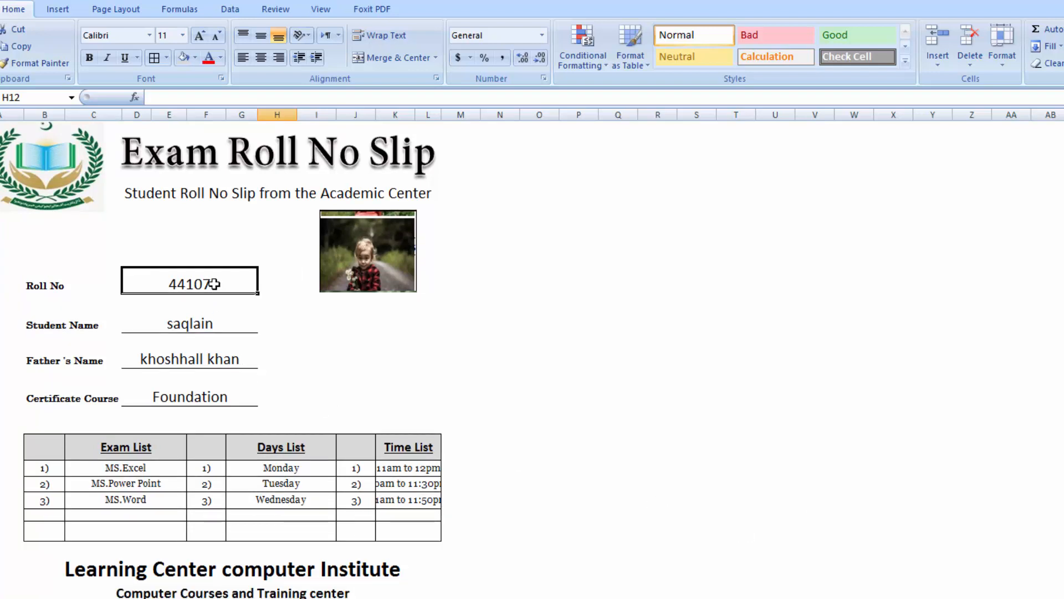
{"action": "double_click", "coordinate": [214, 284]}
{"action": "key", "text": "BackSpace"}
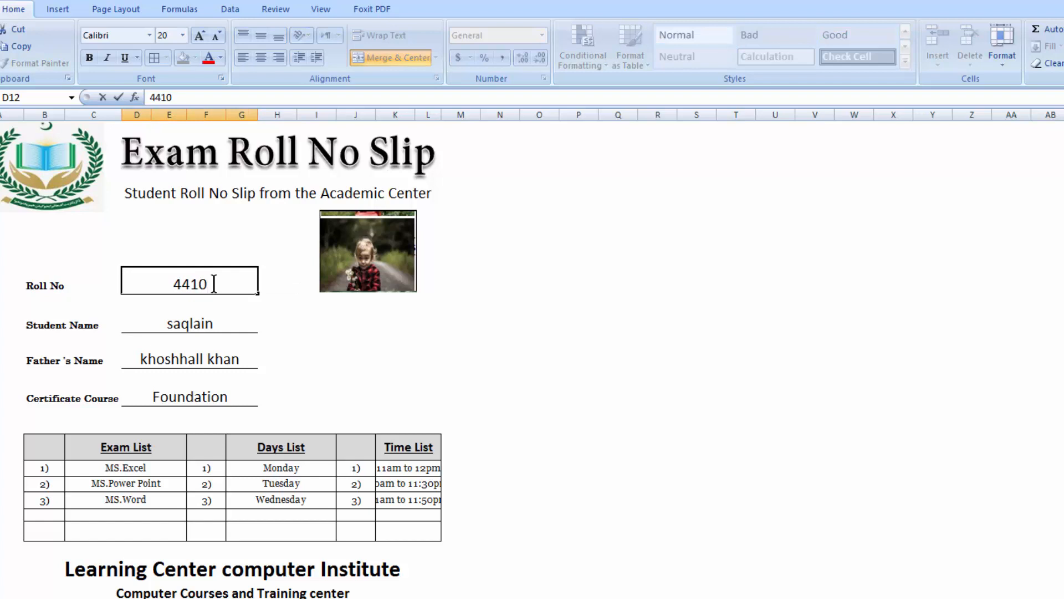
{"action": "type", "text": "3"}
{"action": "key", "text": "Tab"}
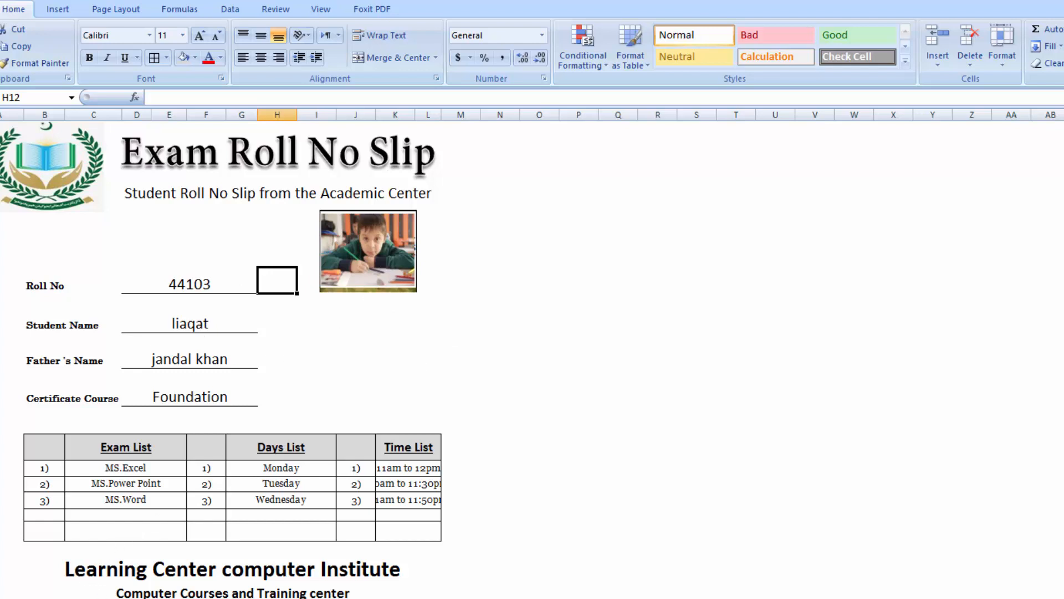
- Go to the student data sheet and delete the stray portrait picture beside the student list near column J
{"action": "left_click", "coordinate": [83, 597]}
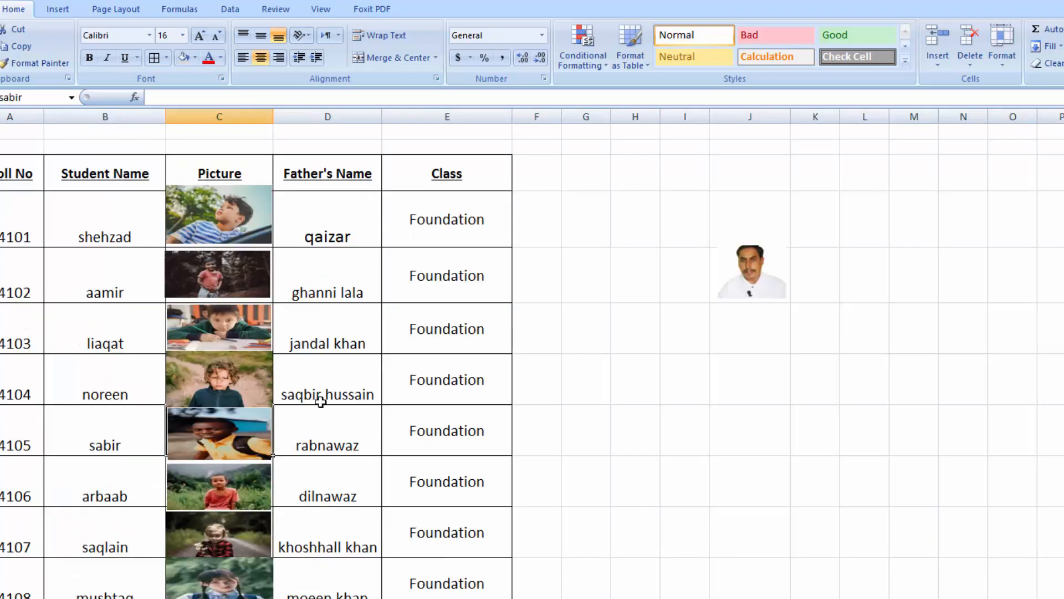
{"action": "left_click", "coordinate": [733, 282]}
{"action": "key", "text": "Delete"}
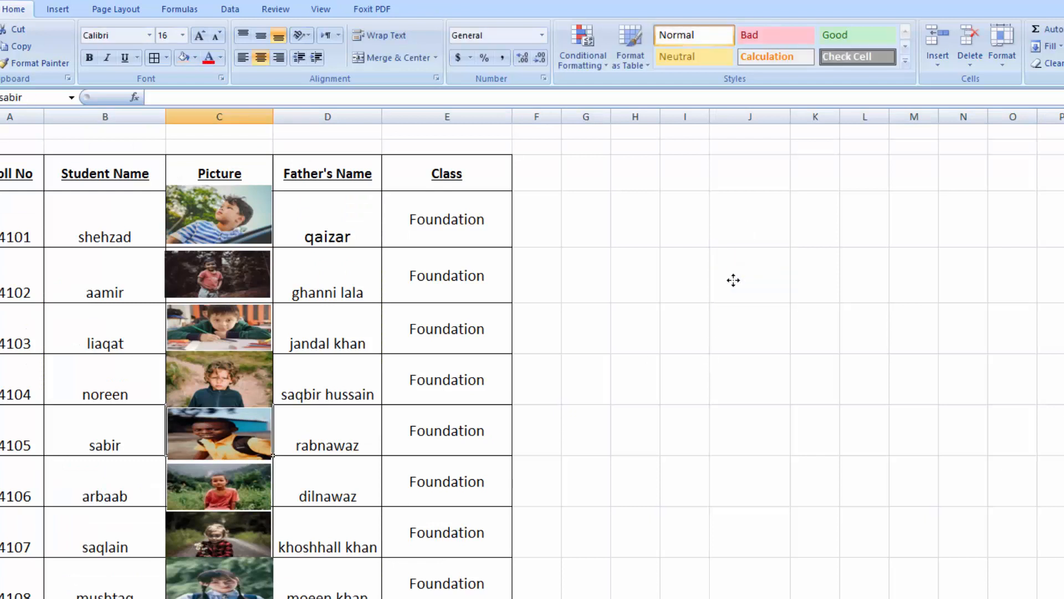
{"action": "left_click", "coordinate": [714, 407]}
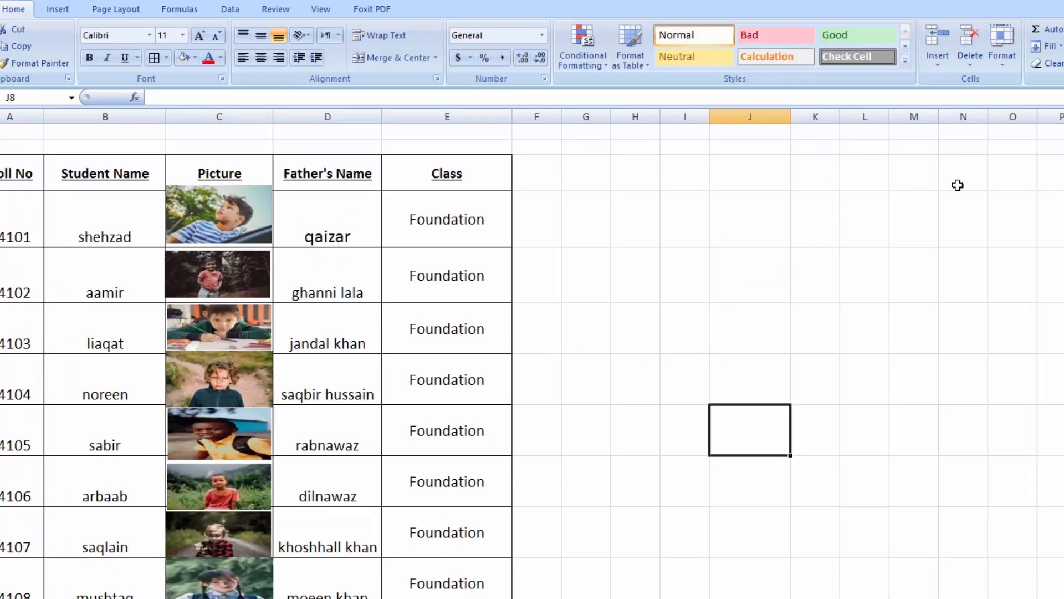
- Look through the student list rows and return to the exam roll number slip sheet
{"action": "scroll", "coordinate": [532, 360], "scroll_direction": "down", "scroll_amount": 2}
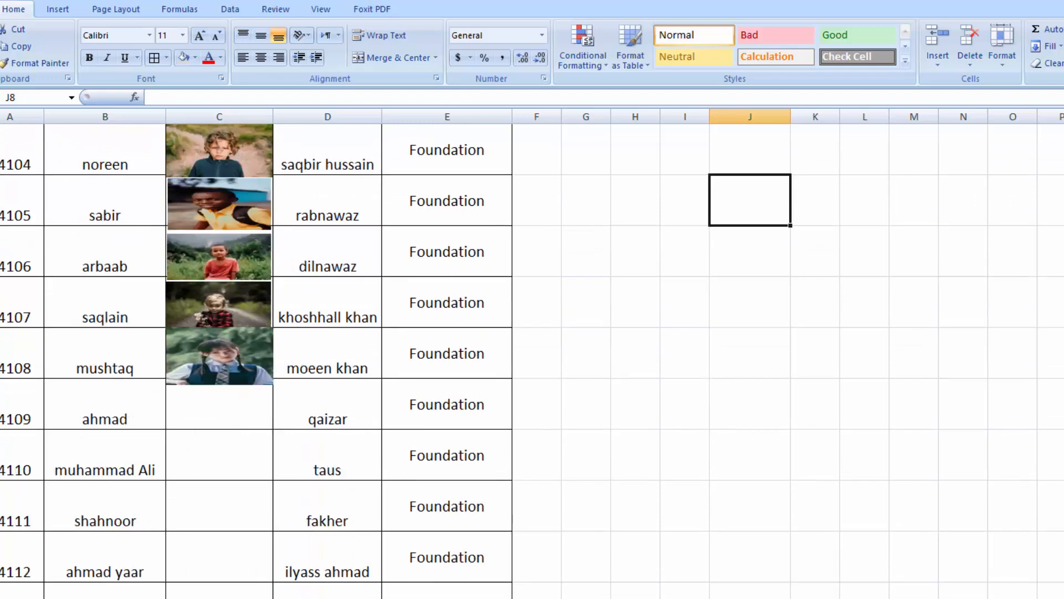
{"action": "scroll", "coordinate": [532, 361], "scroll_direction": "up", "scroll_amount": 2}
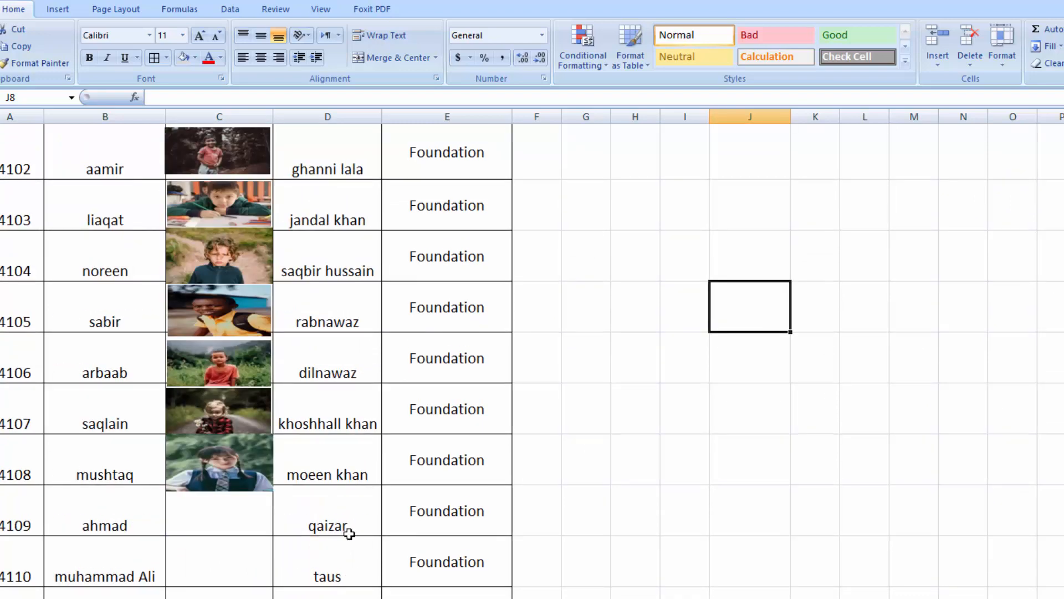
{"action": "left_click", "coordinate": [299, 596]}
{"action": "left_click", "coordinate": [792, 410]}
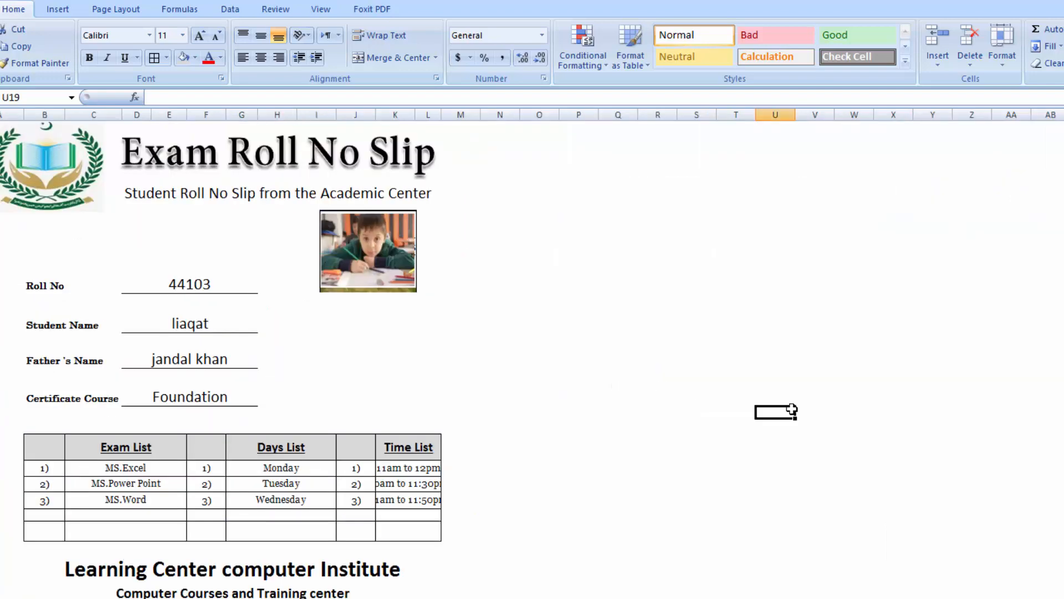